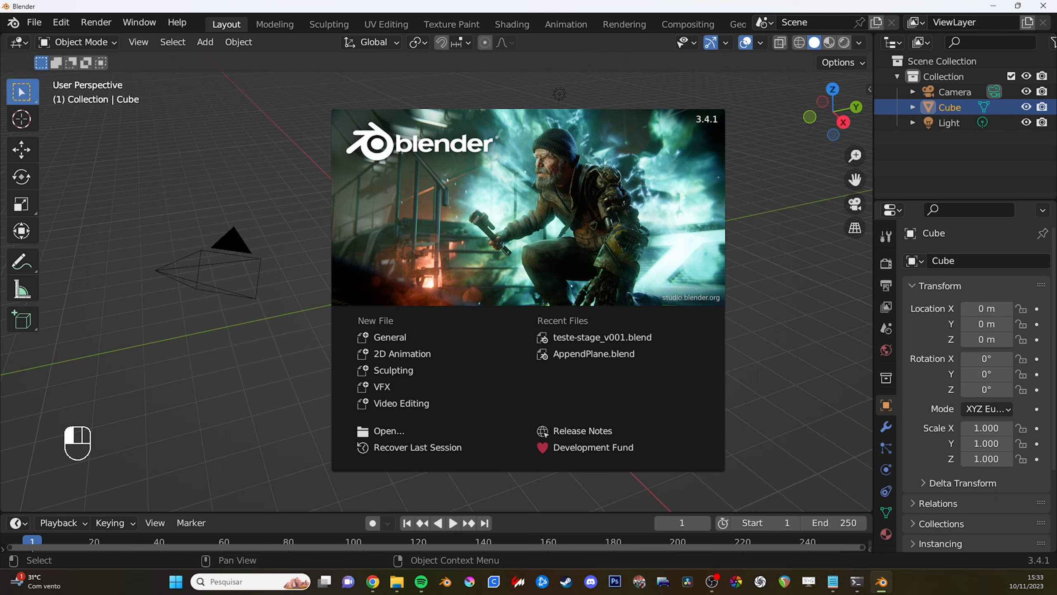
- In the browser, download the RichardBurnsRally/blender-track-exporter repository from GitHub as a ZIP
{"action": "left_click_drag", "start_coordinate": [516, 0], "coordinate": [520, 98]}
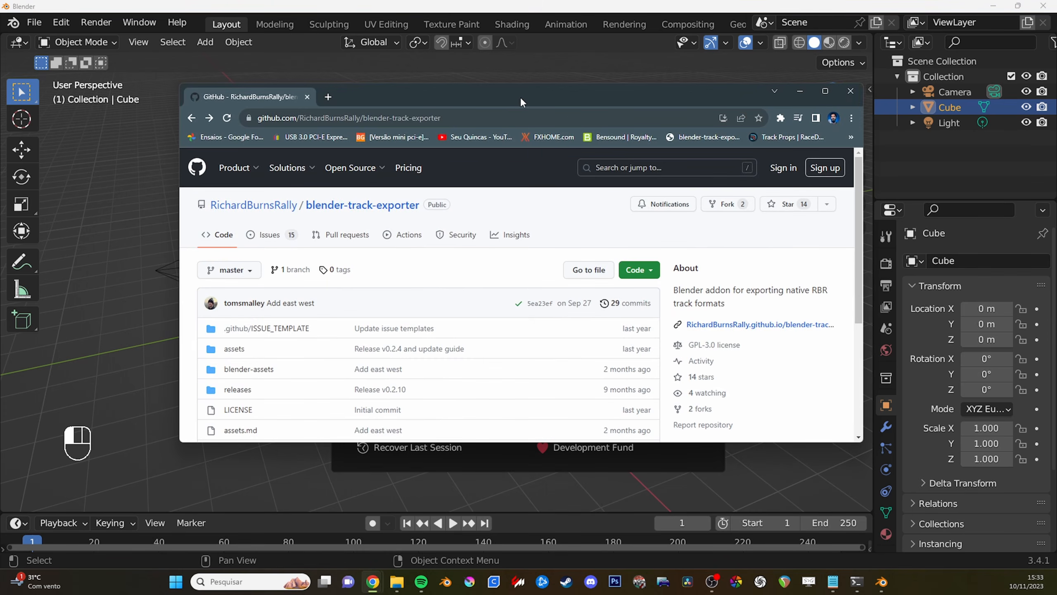
{"action": "left_click", "coordinate": [823, 91]}
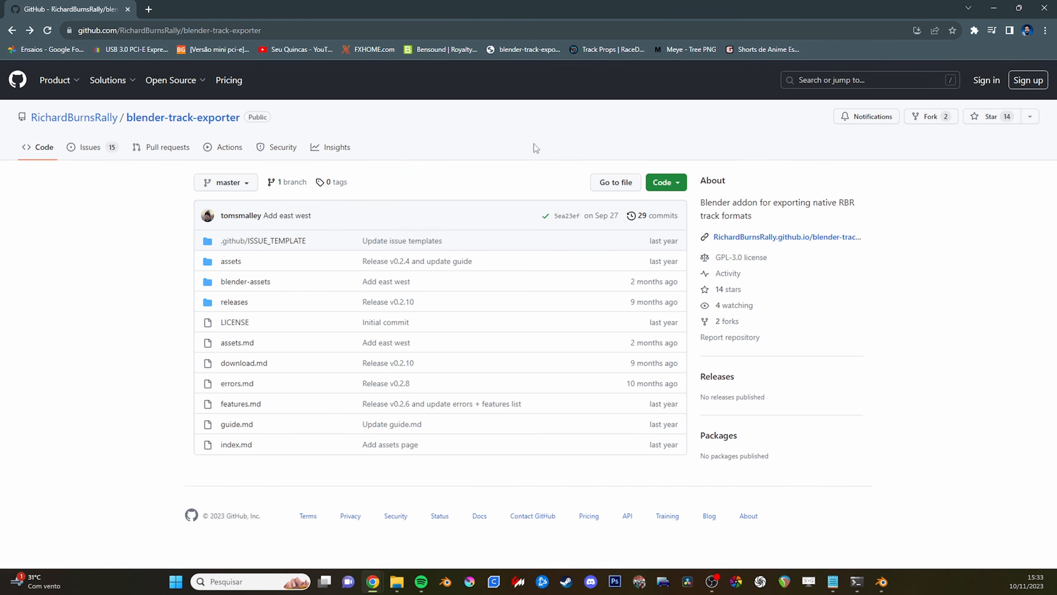
{"action": "left_click", "coordinate": [678, 188]}
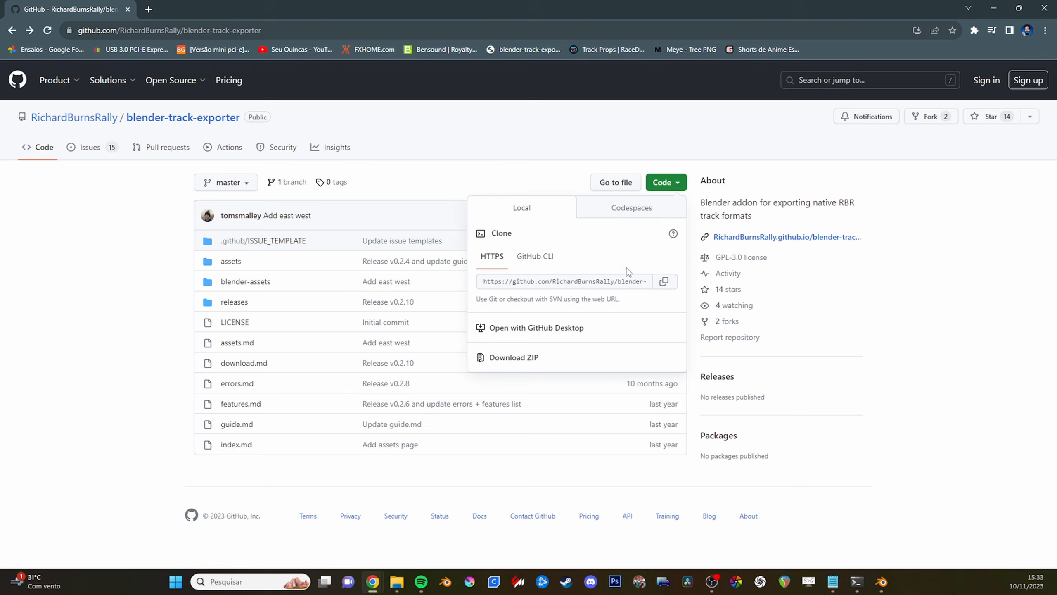
{"action": "left_click", "coordinate": [528, 358]}
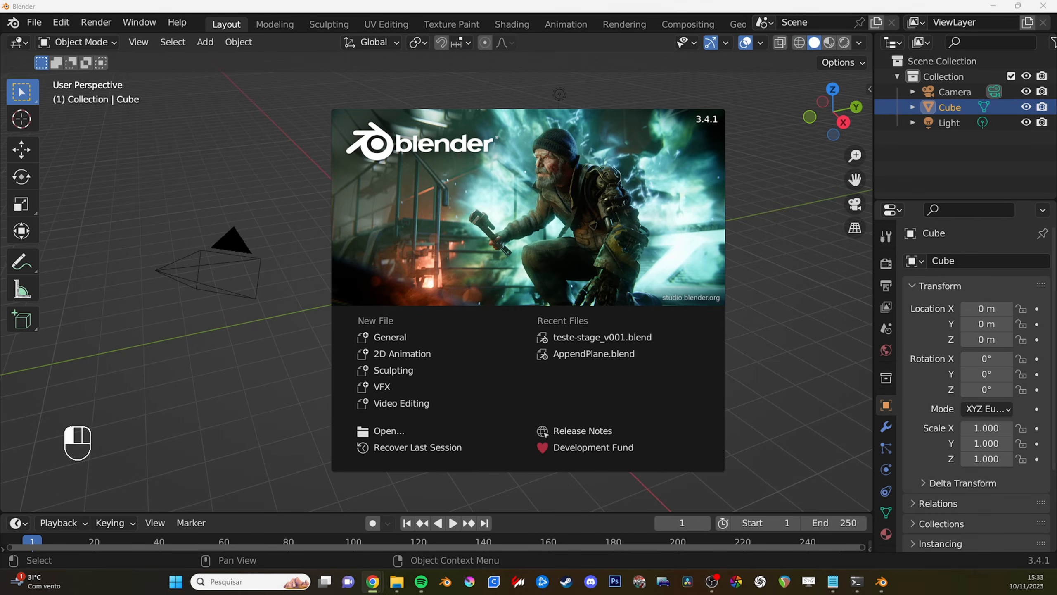
- In Blender's preferences, install the add-on rbr-track-exporter-v0.2.10.zip from the Downloads folder, finding it with the search term "track"
{"action": "left_click", "coordinate": [597, 299]}
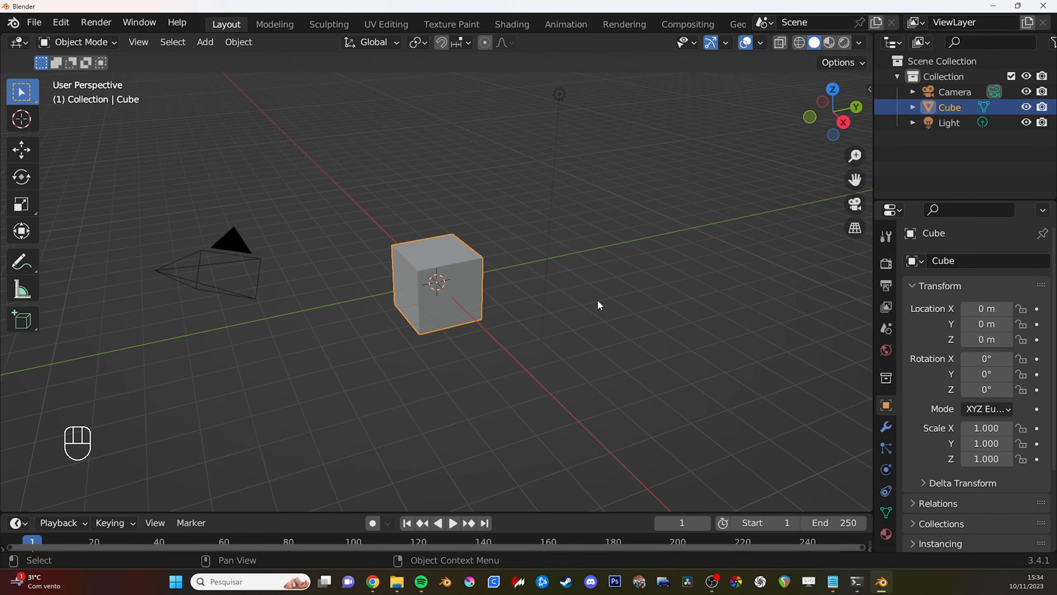
{"action": "left_click", "coordinate": [61, 23]}
{"action": "left_click", "coordinate": [106, 238]}
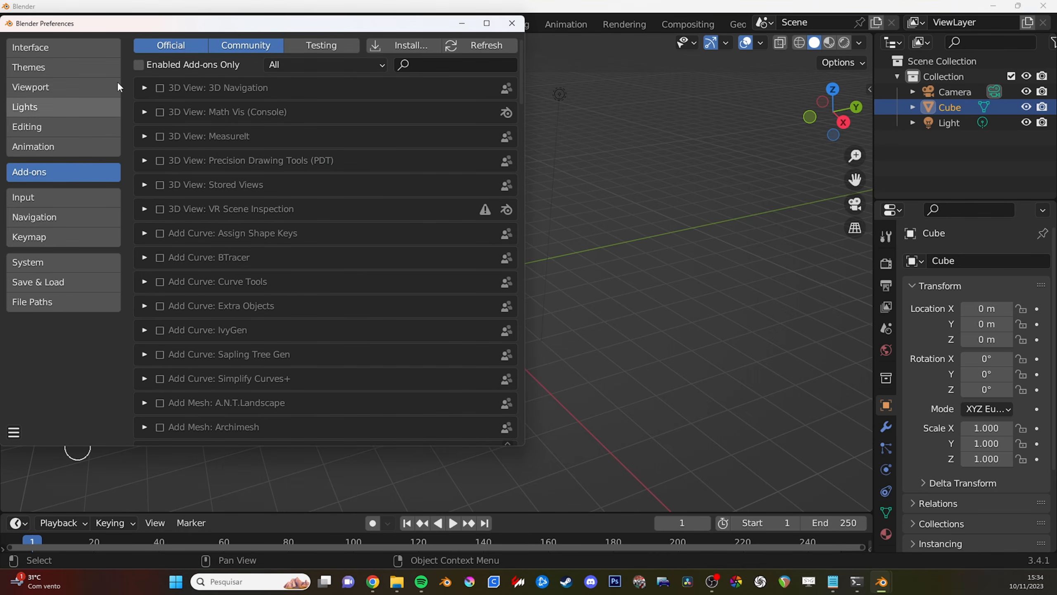
{"action": "left_click", "coordinate": [410, 44]}
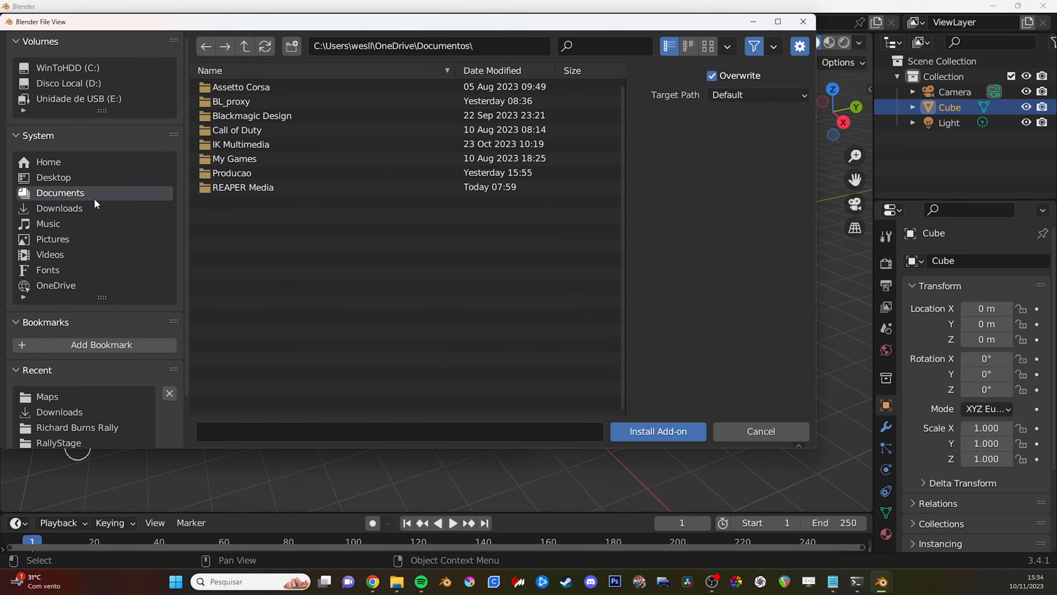
{"action": "left_click", "coordinate": [60, 207]}
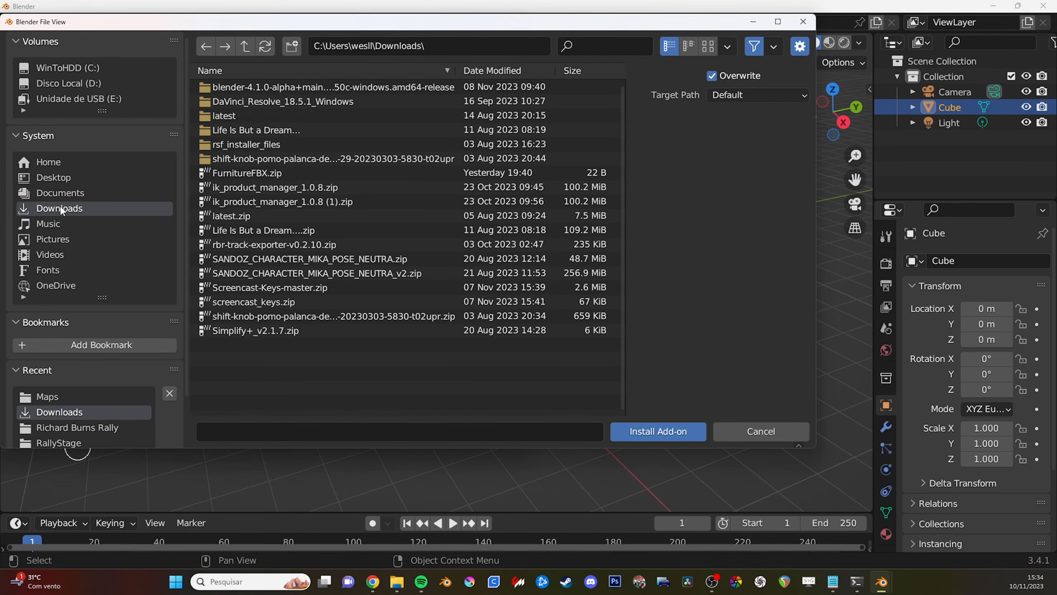
{"action": "left_click", "coordinate": [610, 51]}
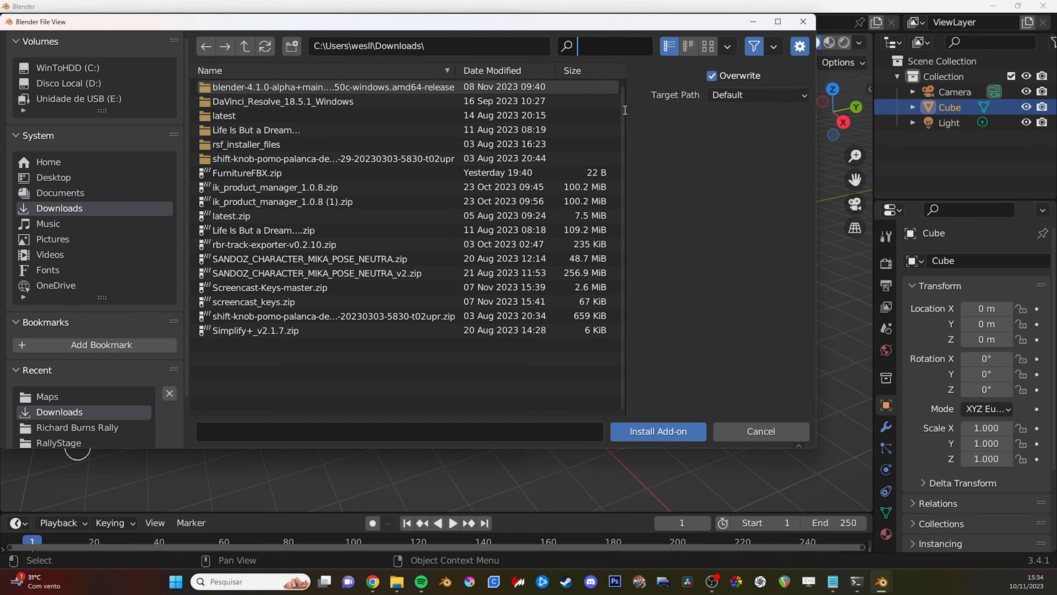
{"action": "type", "text": "track"}
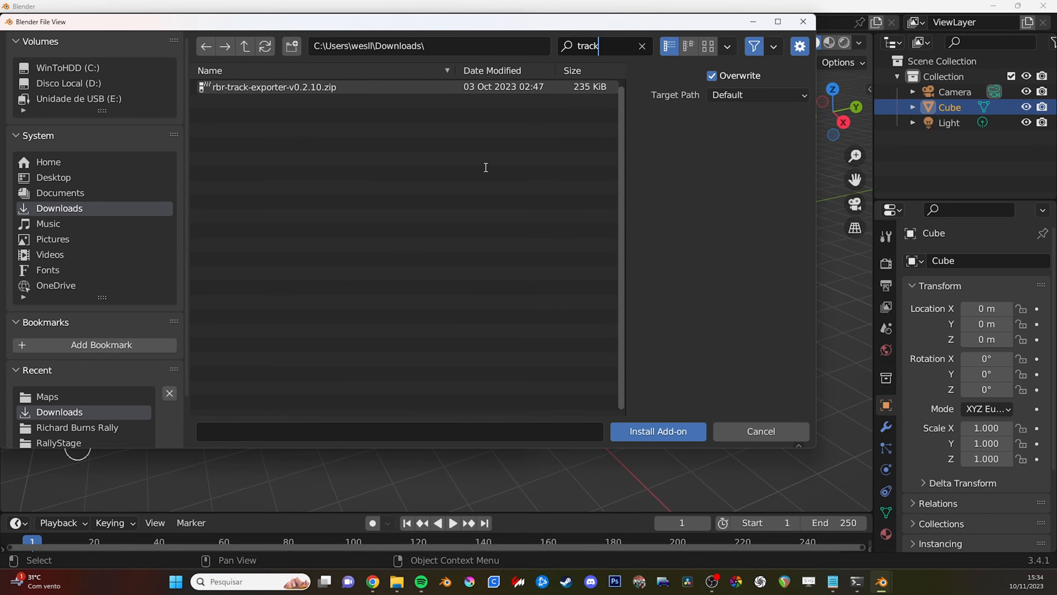
{"action": "left_click", "coordinate": [297, 88]}
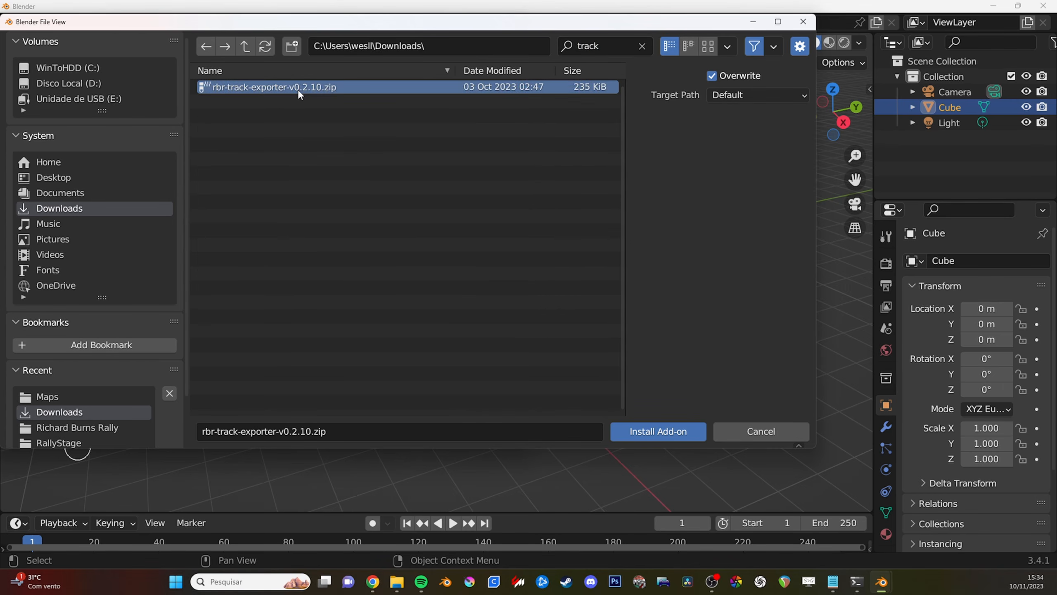
{"action": "left_click", "coordinate": [651, 426]}
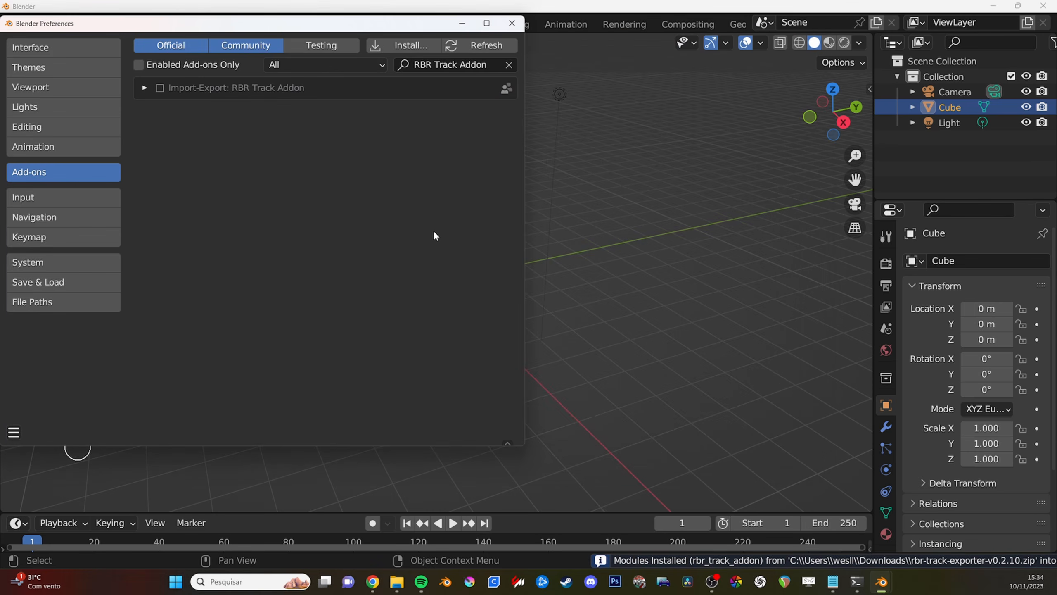
- Enable the RBR Track Addon and add D:\Richard Burns Rally\Maps as its RBR export directory
{"action": "left_click", "coordinate": [160, 89]}
{"action": "left_click", "coordinate": [144, 87]}
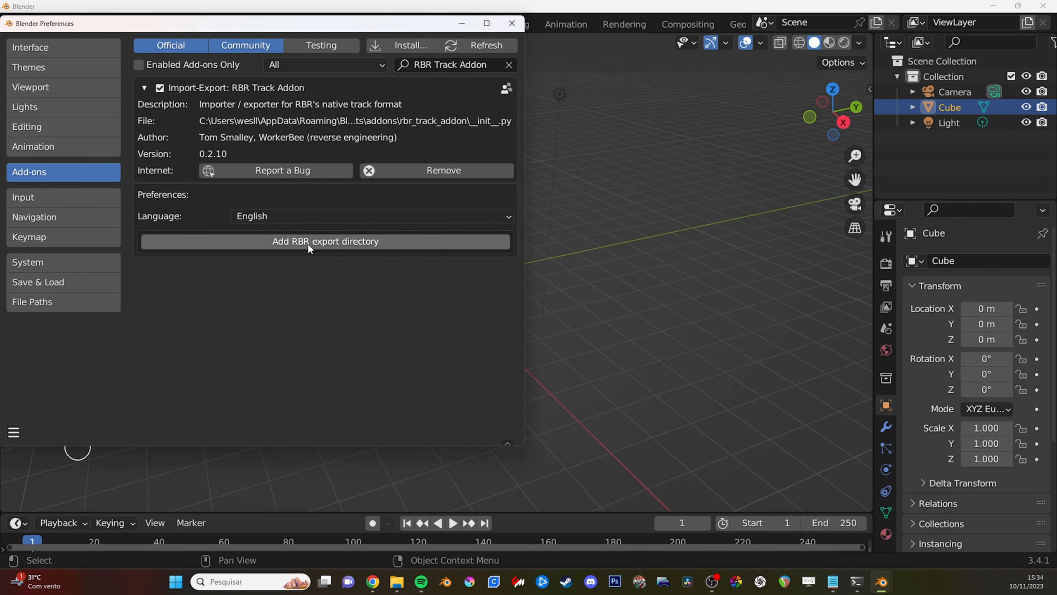
{"action": "left_click", "coordinate": [332, 245]}
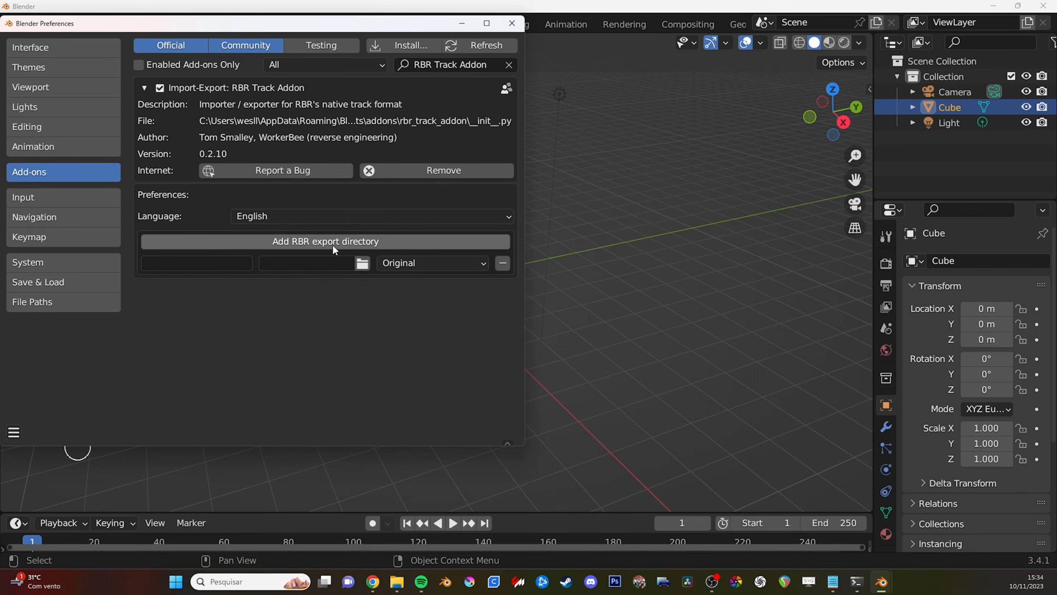
{"action": "left_click", "coordinate": [362, 266]}
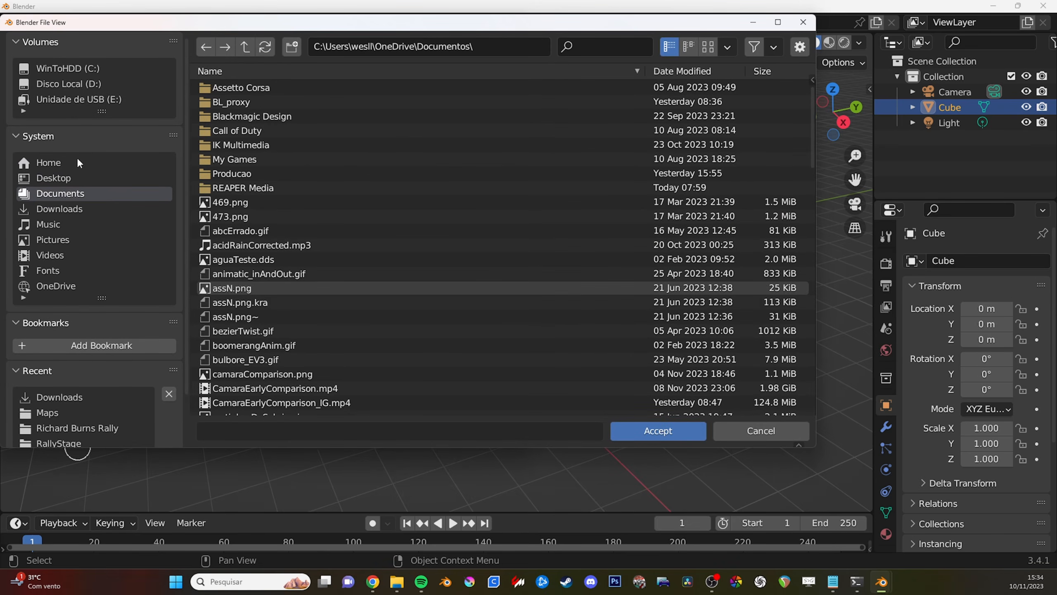
{"action": "left_click", "coordinate": [83, 84]}
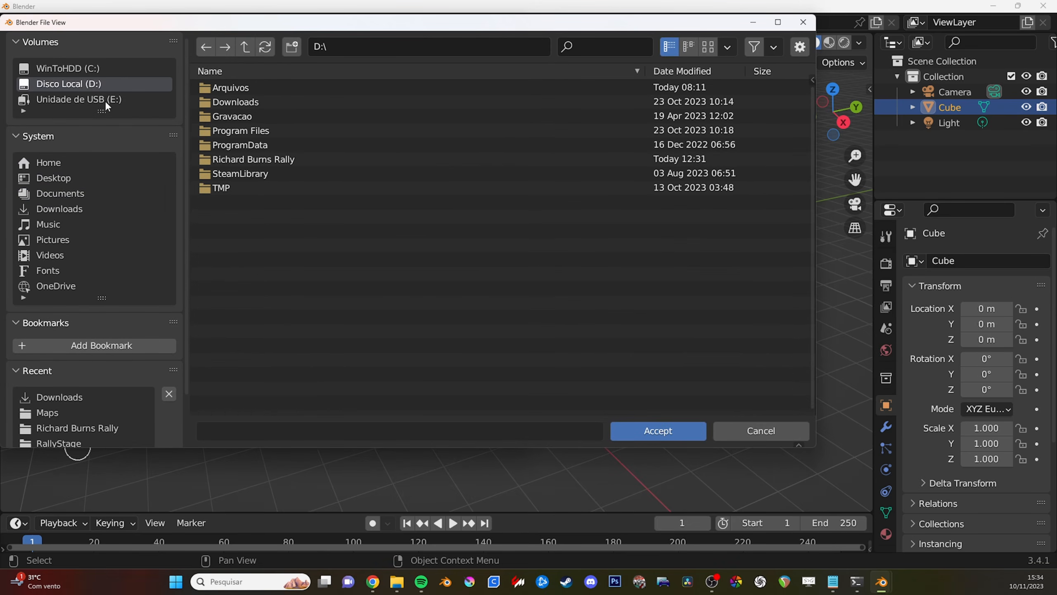
{"action": "double_click", "coordinate": [246, 159]}
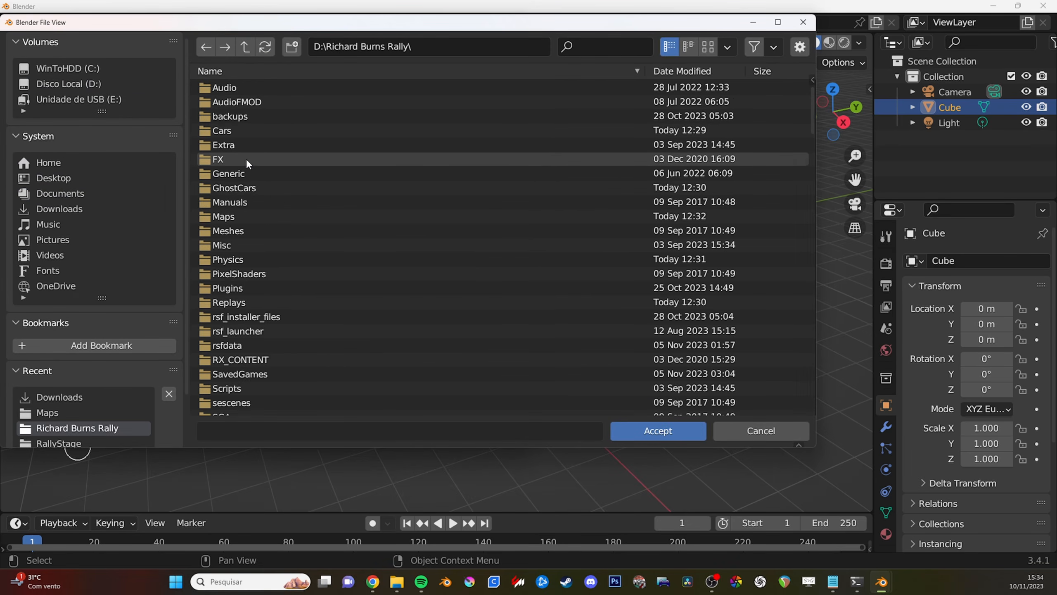
{"action": "double_click", "coordinate": [232, 217]}
{"action": "left_click", "coordinate": [655, 431]}
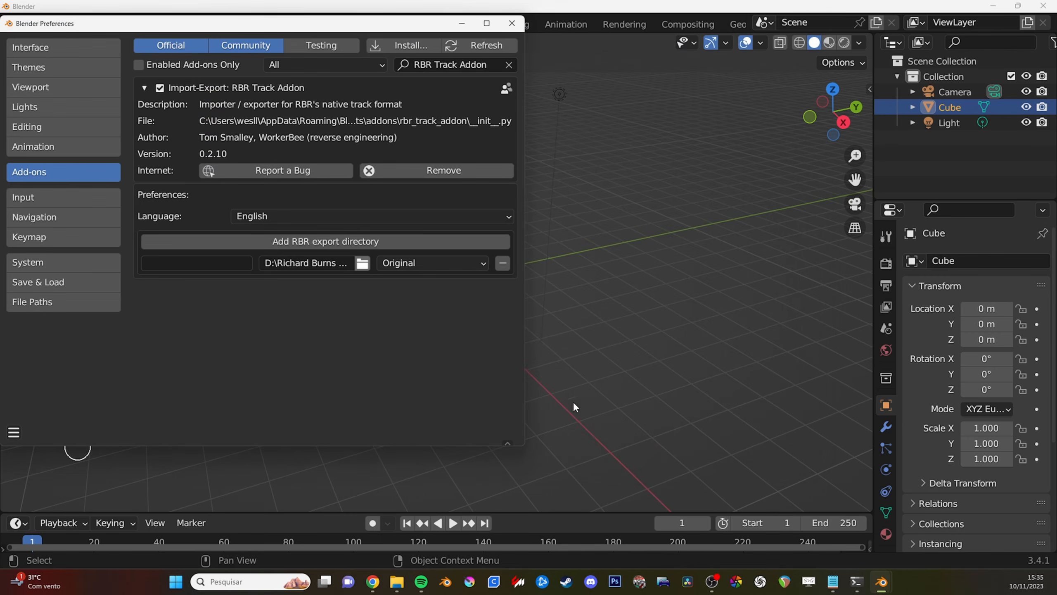
- Name the export directory RSF, set its style to RSF, and save the preferences
{"action": "left_click", "coordinate": [230, 264]}
{"action": "type", "text": "RSF"}
{"action": "key", "text": "Return"}
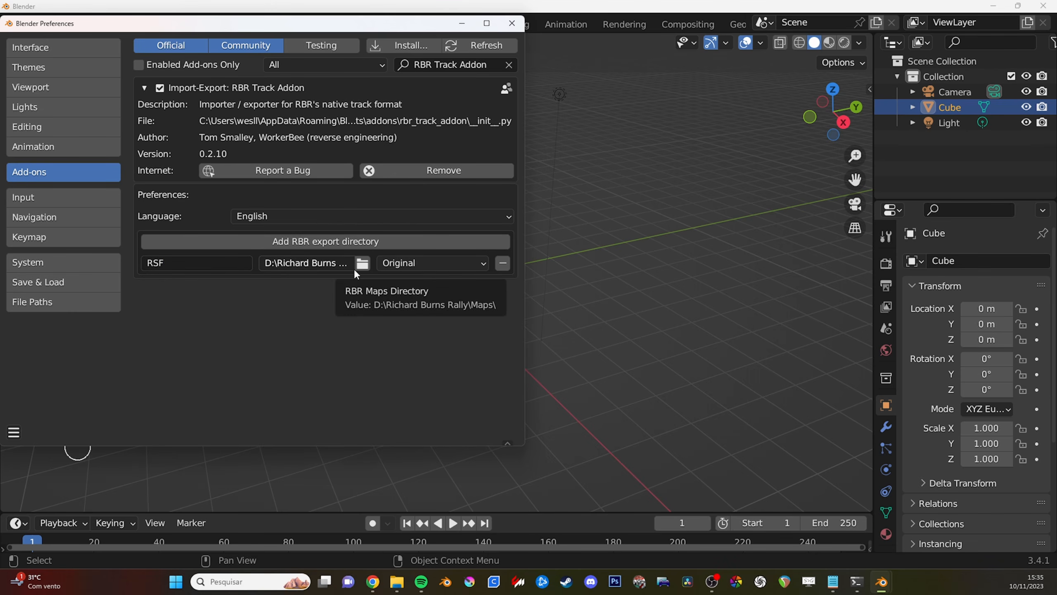
{"action": "left_click", "coordinate": [472, 264]}
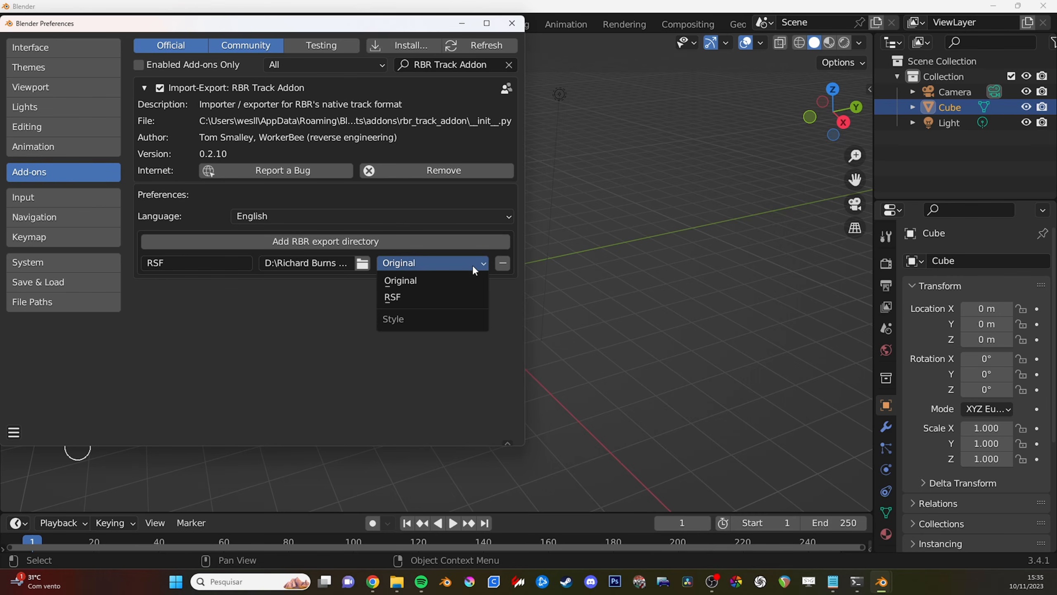
{"action": "left_click", "coordinate": [425, 296]}
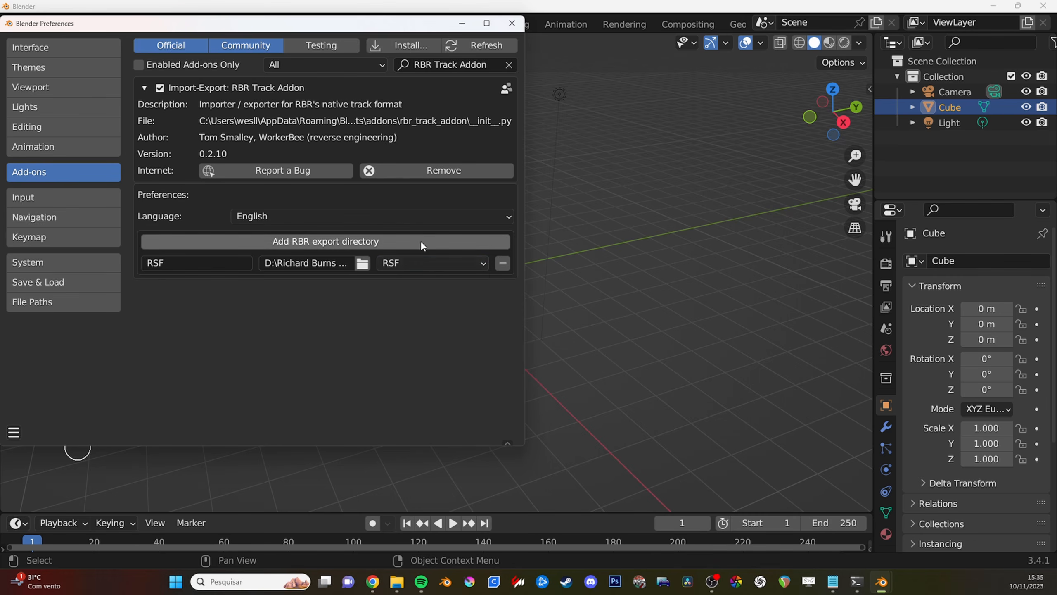
{"action": "left_click", "coordinate": [13, 432]}
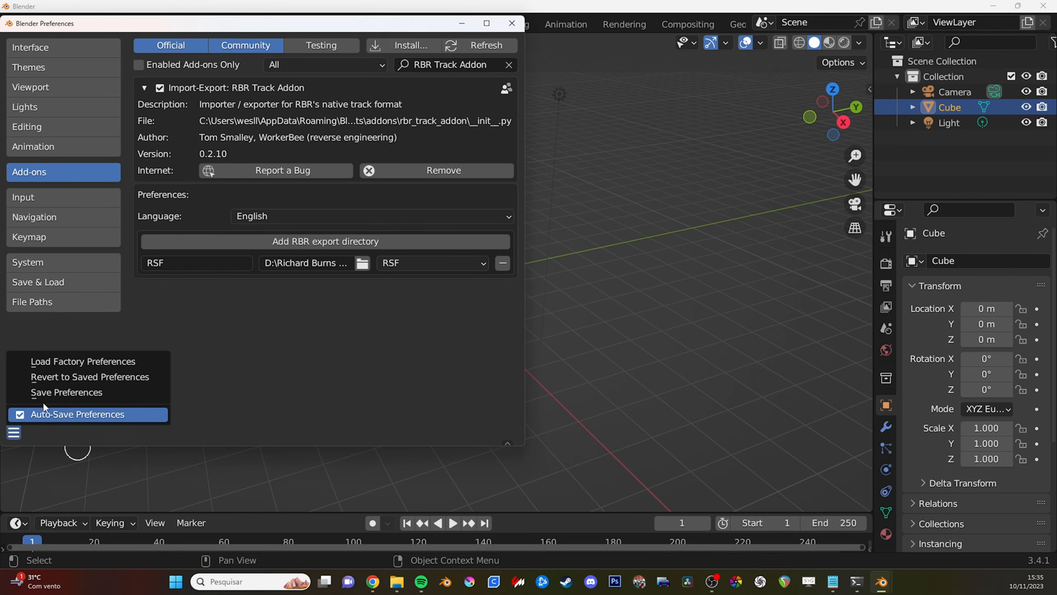
{"action": "left_click", "coordinate": [64, 393]}
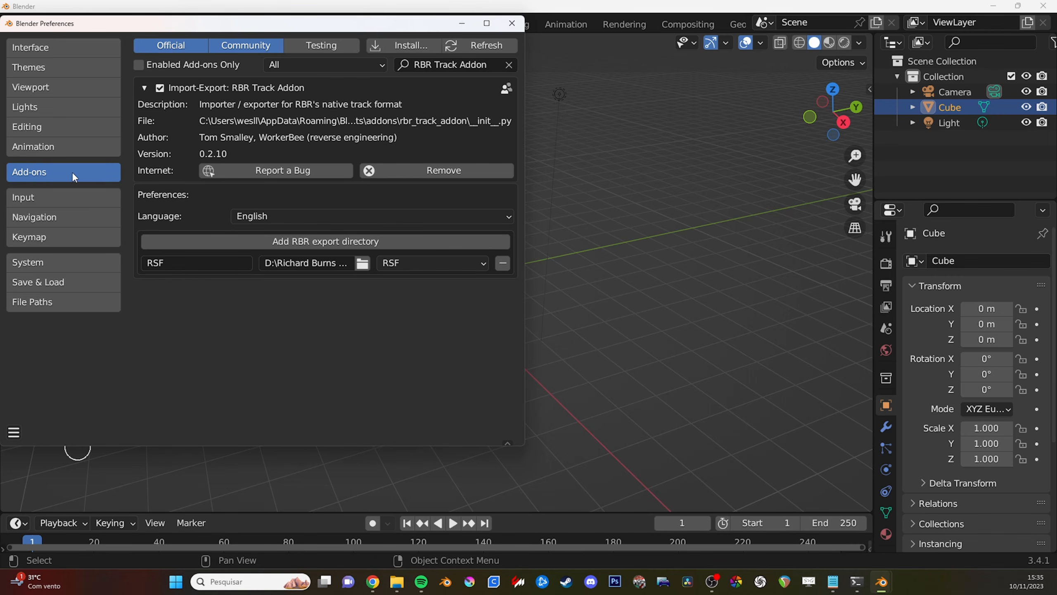
- Enable the Import Images as Planes add-on, found by searching for "image", then save and close the preferences
{"action": "left_click", "coordinate": [510, 65]}
{"action": "left_click", "coordinate": [457, 66]}
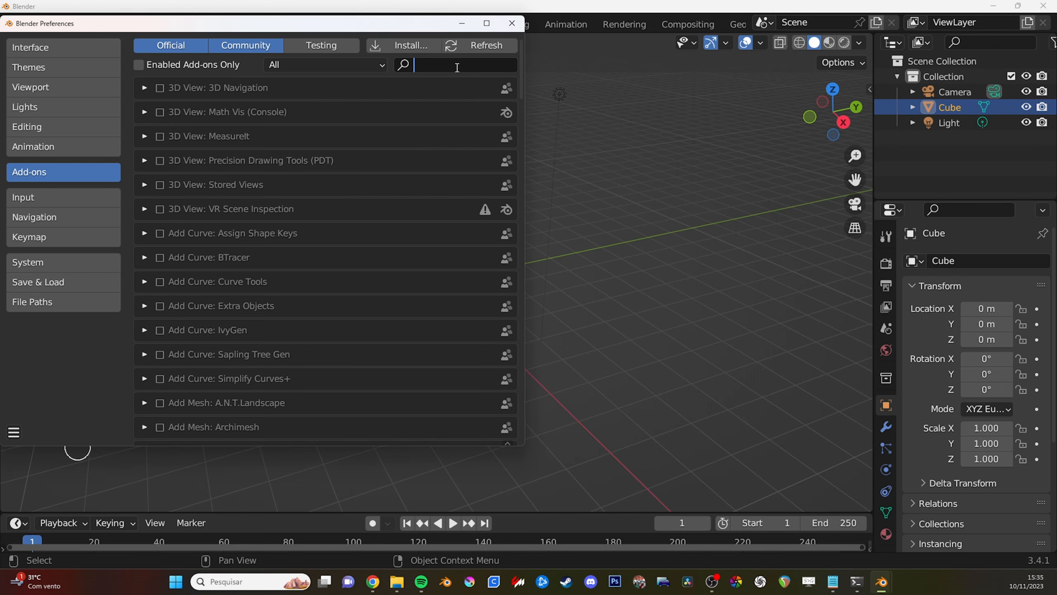
{"action": "type", "text": "image"}
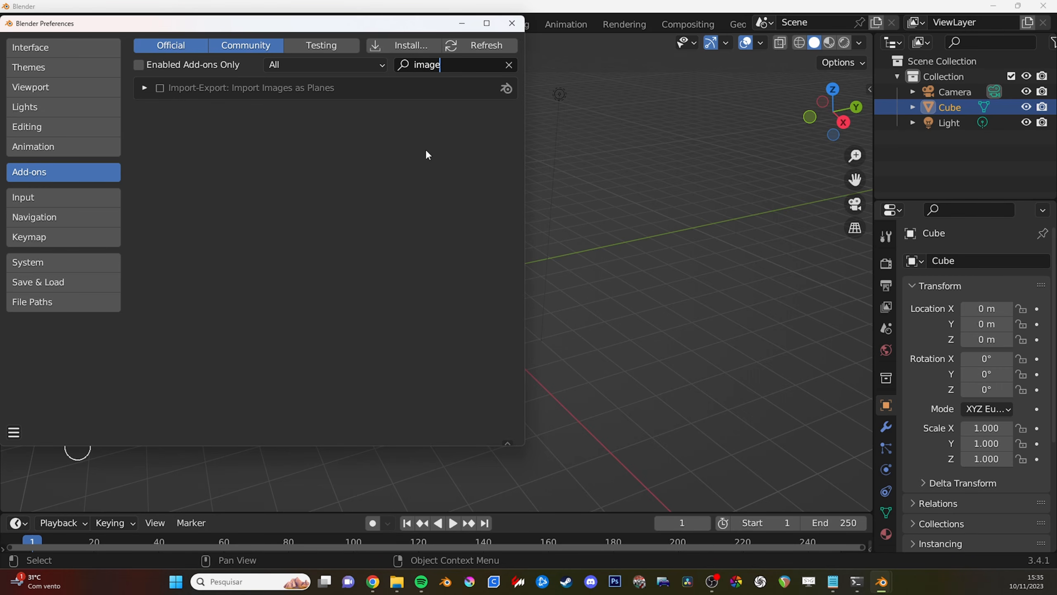
{"action": "key", "text": "Return"}
{"action": "left_click", "coordinate": [159, 89]}
{"action": "left_click", "coordinate": [14, 431]}
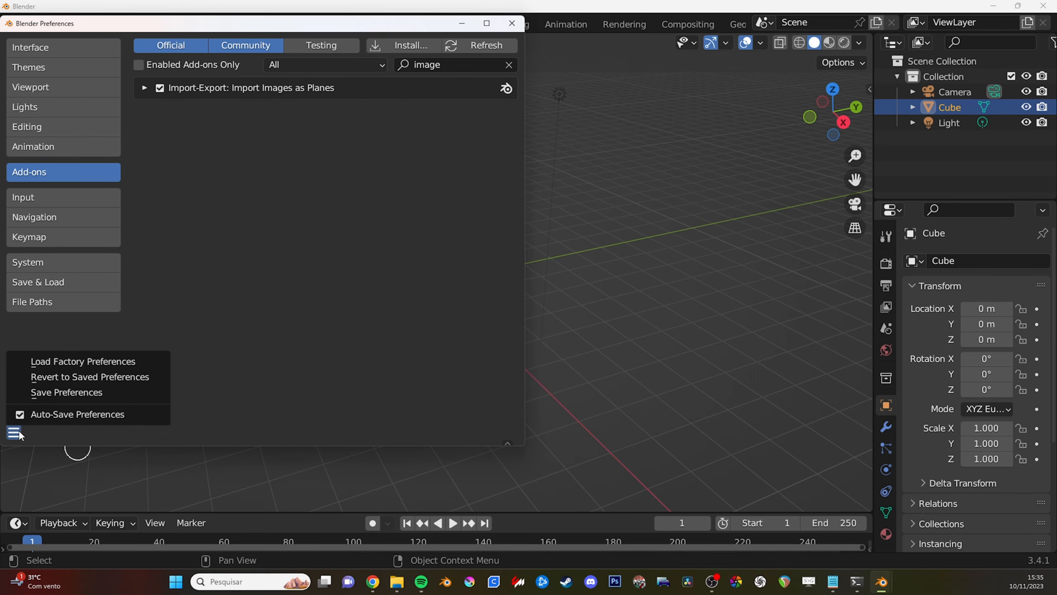
{"action": "left_click", "coordinate": [64, 392]}
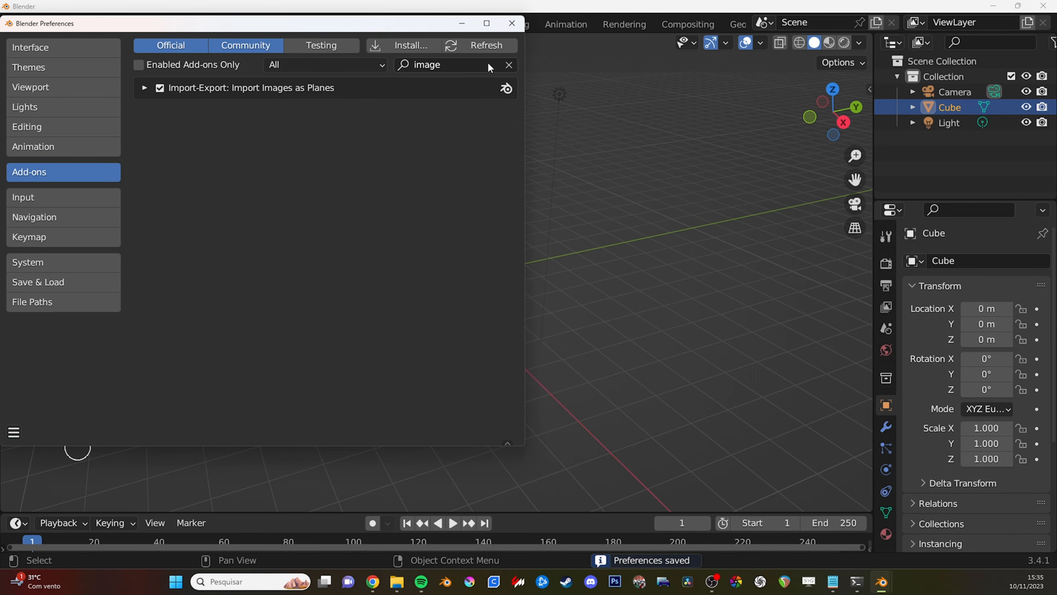
{"action": "left_click", "coordinate": [512, 23]}
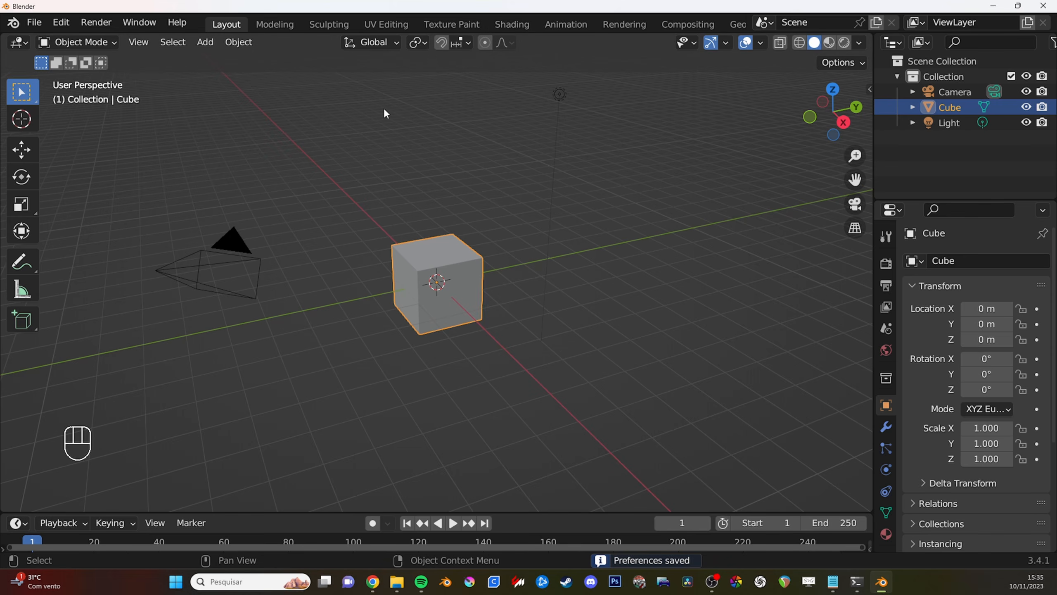
- Delete the default camera, cube and light from the scene
{"action": "middle_click_drag", "start_coordinate": [390, 124], "coordinate": [453, 209]}
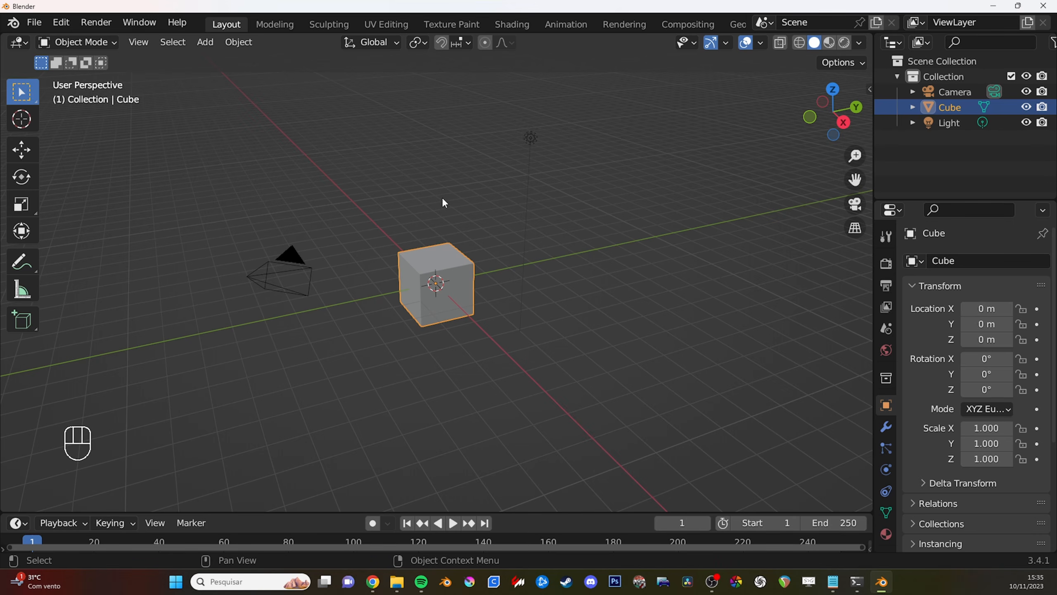
{"action": "key", "text": "a"}
{"action": "key", "text": "x"}
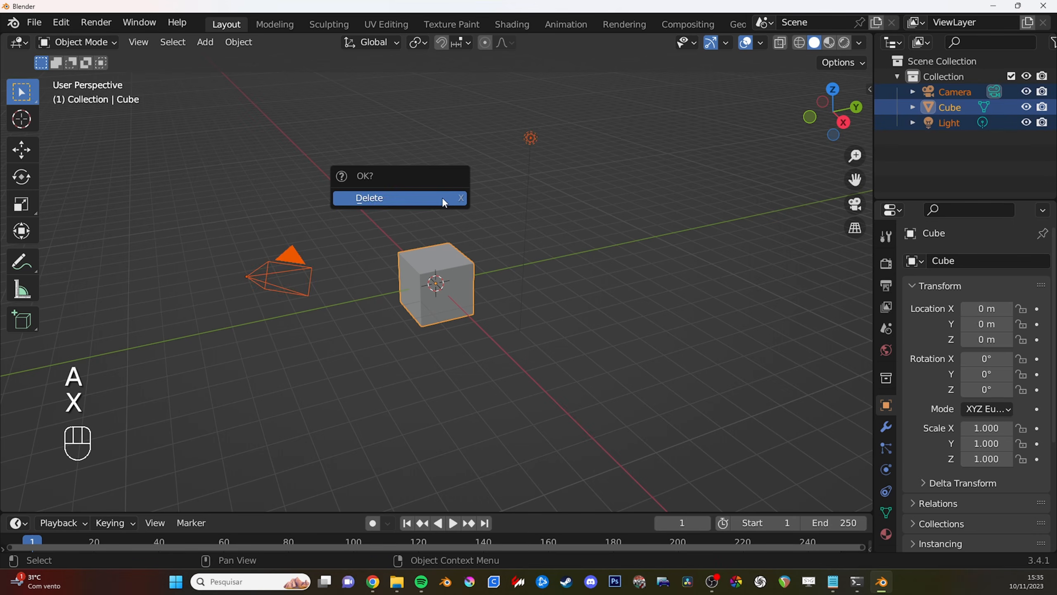
{"action": "left_click", "coordinate": [442, 196]}
- Start an Images as Planes import and browse the RallyStage\Textures folder with its files shown as thumbnails
{"action": "left_click", "coordinate": [36, 22]}
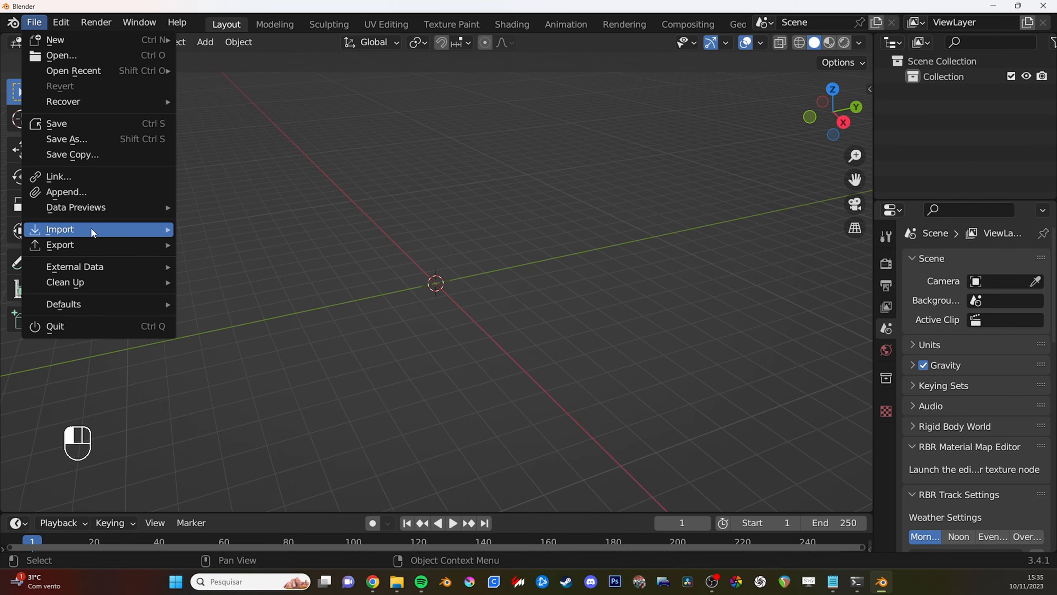
{"action": "mouse_move", "coordinate": [95, 231]}
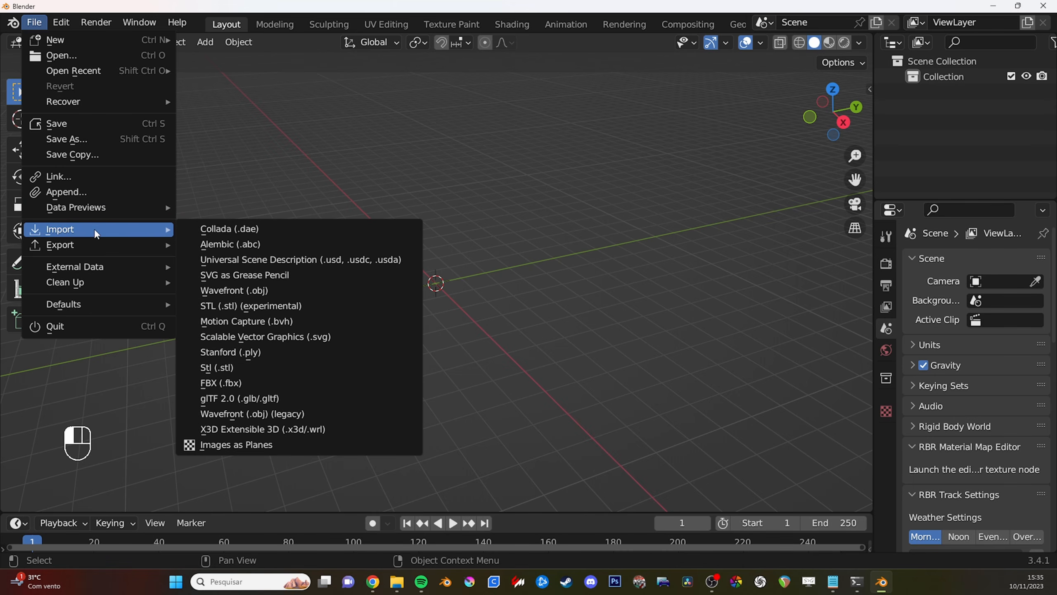
{"action": "left_click", "coordinate": [264, 446]}
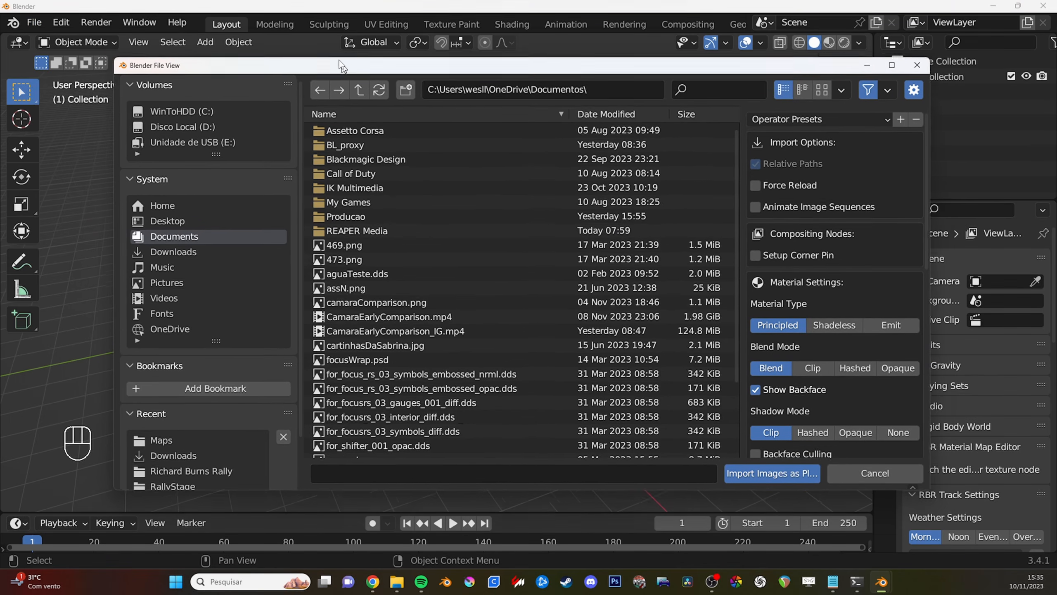
{"action": "scroll", "coordinate": [197, 268], "scroll_direction": "down", "scroll_amount": 3}
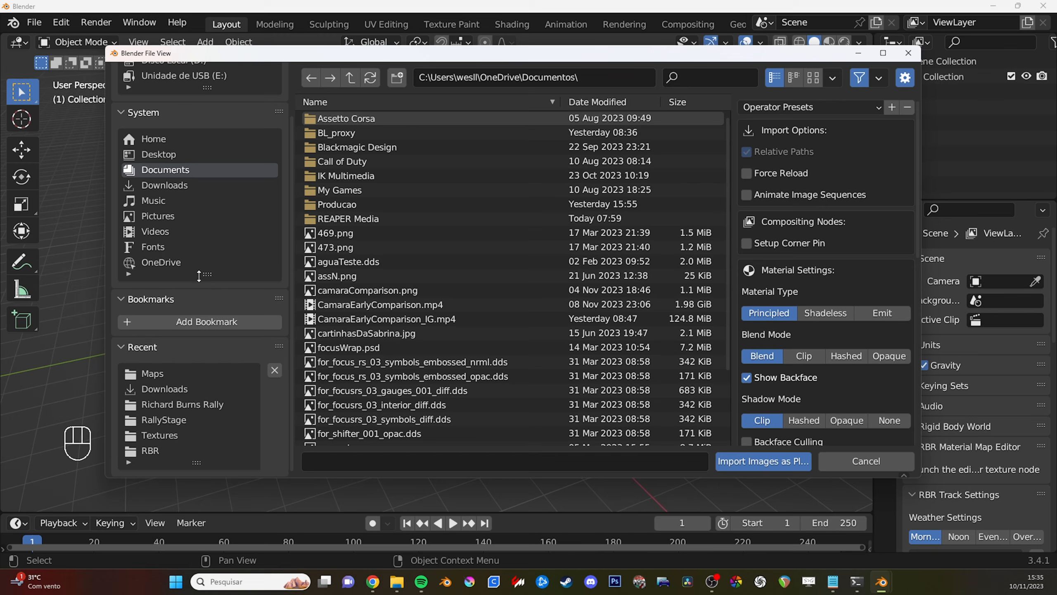
{"action": "left_click", "coordinate": [165, 435]}
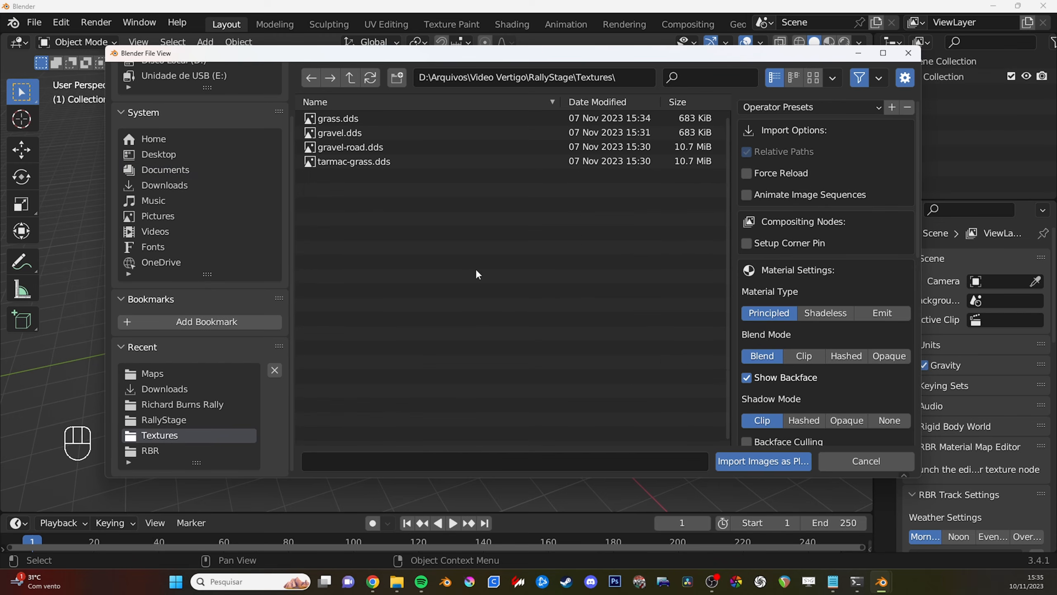
{"action": "left_click", "coordinate": [812, 80]}
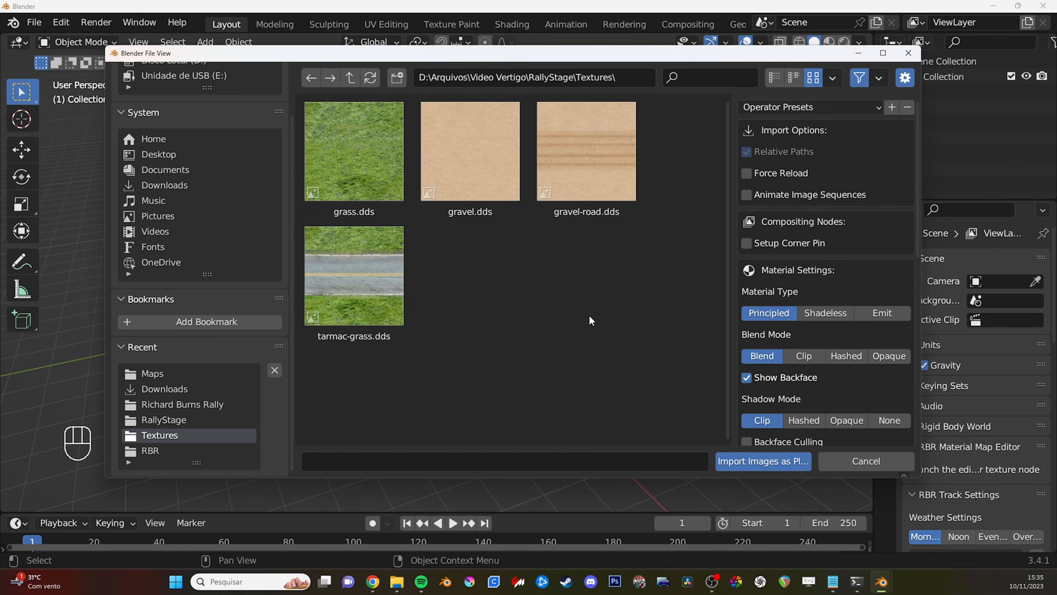
{"action": "key", "text": "a"}
{"action": "left_click", "coordinate": [496, 289]}
{"action": "left_click_drag", "start_coordinate": [603, 304], "coordinate": [355, 184]}
{"action": "left_click", "coordinate": [492, 262]}
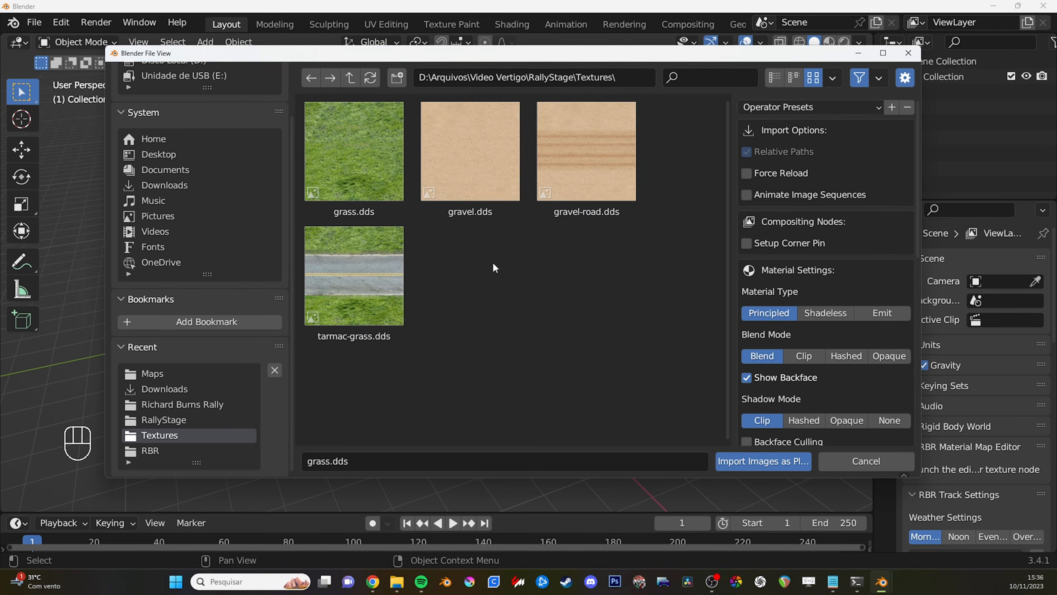
{"action": "left_click_drag", "start_coordinate": [609, 303], "coordinate": [354, 162]}
{"action": "left_click", "coordinate": [579, 302]}
{"action": "left_click_drag", "start_coordinate": [594, 323], "coordinate": [306, 174]}
{"action": "left_click", "coordinate": [496, 294]}
{"action": "left_click_drag", "start_coordinate": [601, 309], "coordinate": [333, 176]}
{"action": "left_click", "coordinate": [562, 313]}
{"action": "left_click_drag", "start_coordinate": [587, 287], "coordinate": [534, 275]}
{"action": "left_click_drag", "start_coordinate": [611, 300], "coordinate": [387, 189]}
{"action": "left_click", "coordinate": [545, 271]}
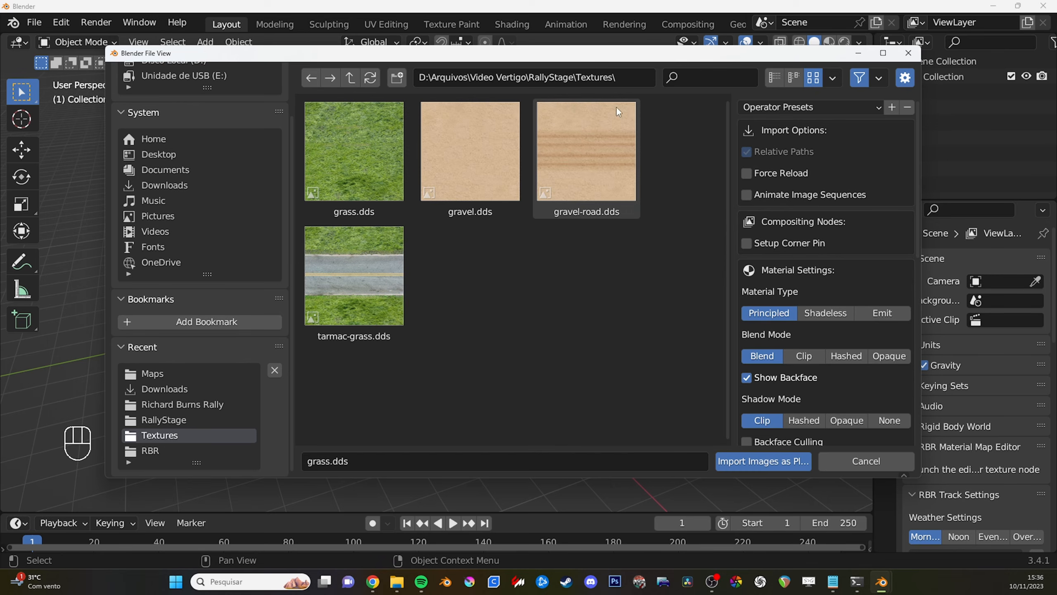
- Import tarmac-grass.dds as an image plane
{"action": "left_click_drag", "start_coordinate": [479, 52], "coordinate": [453, 41]}
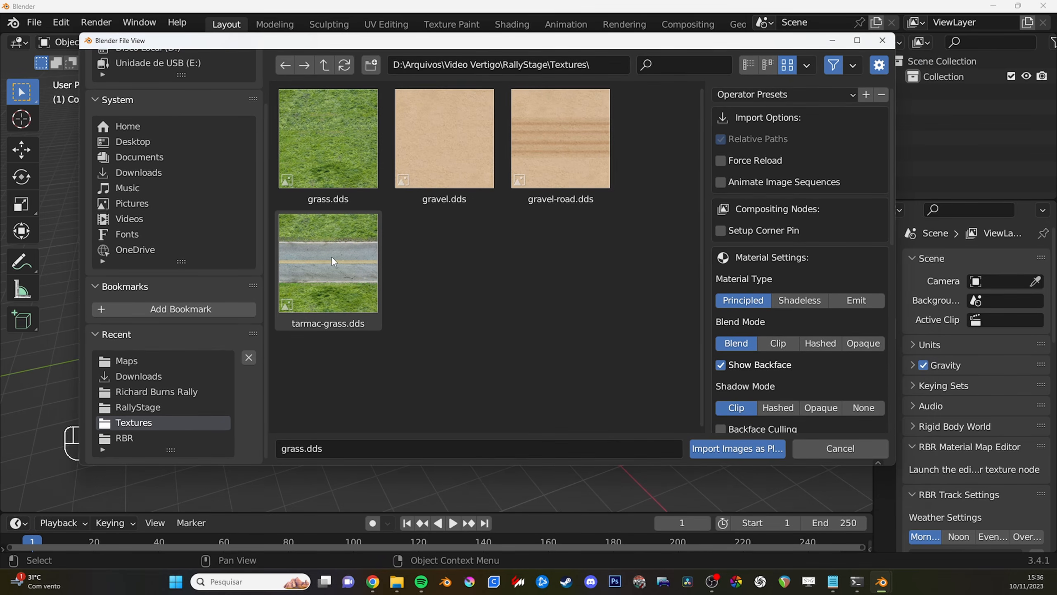
{"action": "left_click", "coordinate": [320, 265]}
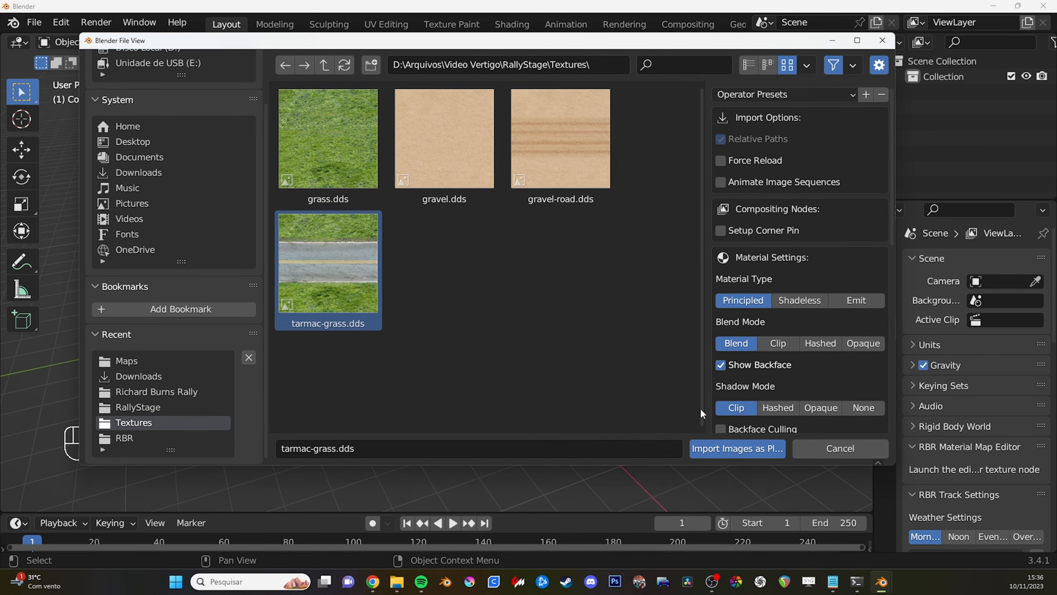
{"action": "left_click", "coordinate": [731, 449]}
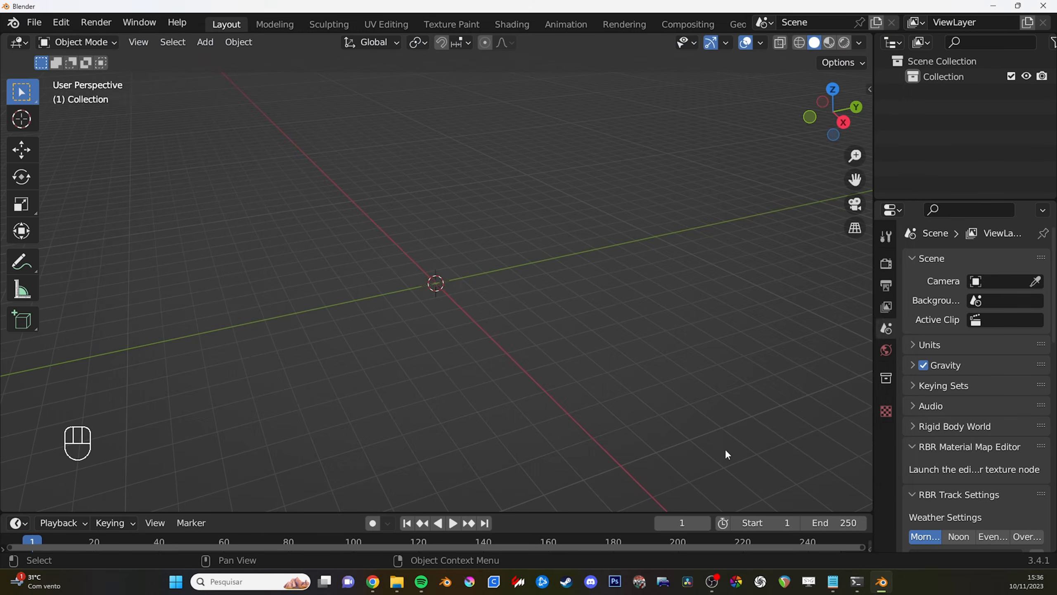
- Frame the imported road plane in the viewport and display it with Material Preview shading
{"action": "middle_click_drag", "start_coordinate": [448, 278], "coordinate": [471, 297], "text": "shift"}
{"action": "scroll", "coordinate": [471, 297], "scroll_direction": "up", "scroll_amount": 4}
{"action": "scroll", "coordinate": [470, 296], "scroll_direction": "down", "scroll_amount": 2}
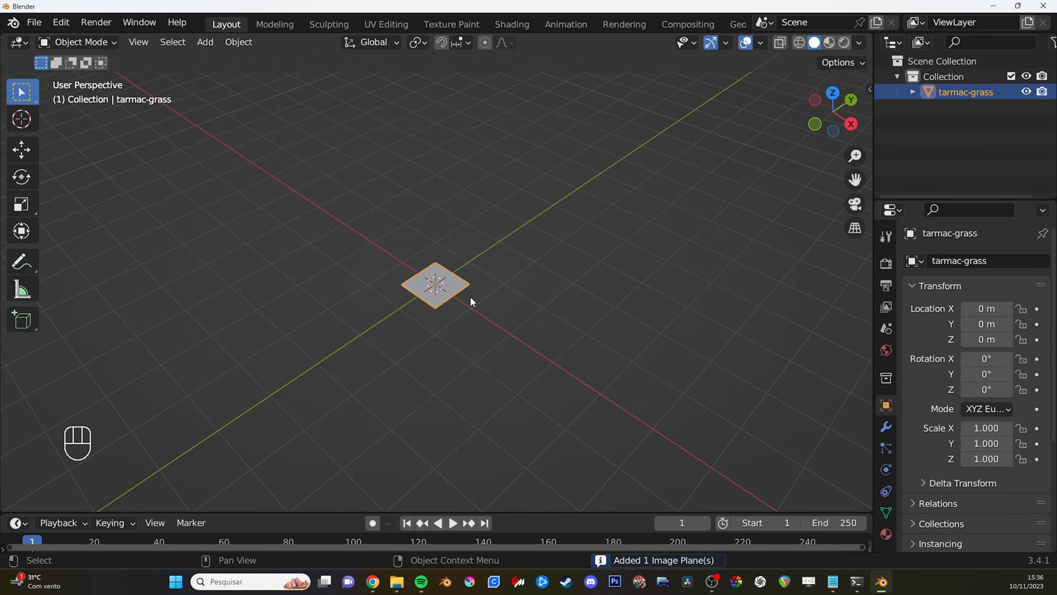
{"action": "key", "text": "KP_Decimal"}
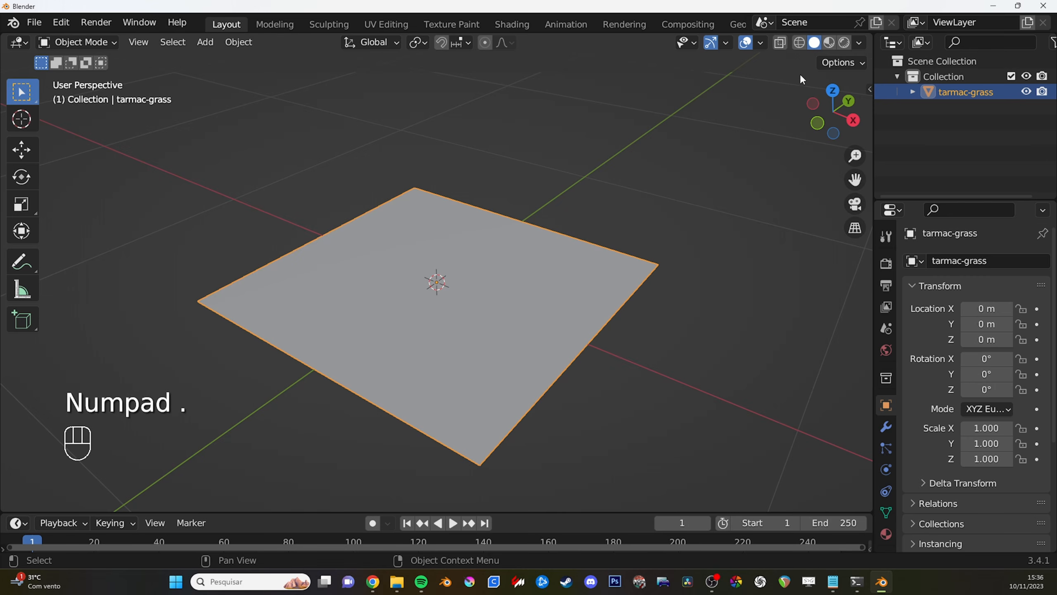
{"action": "left_click", "coordinate": [829, 43]}
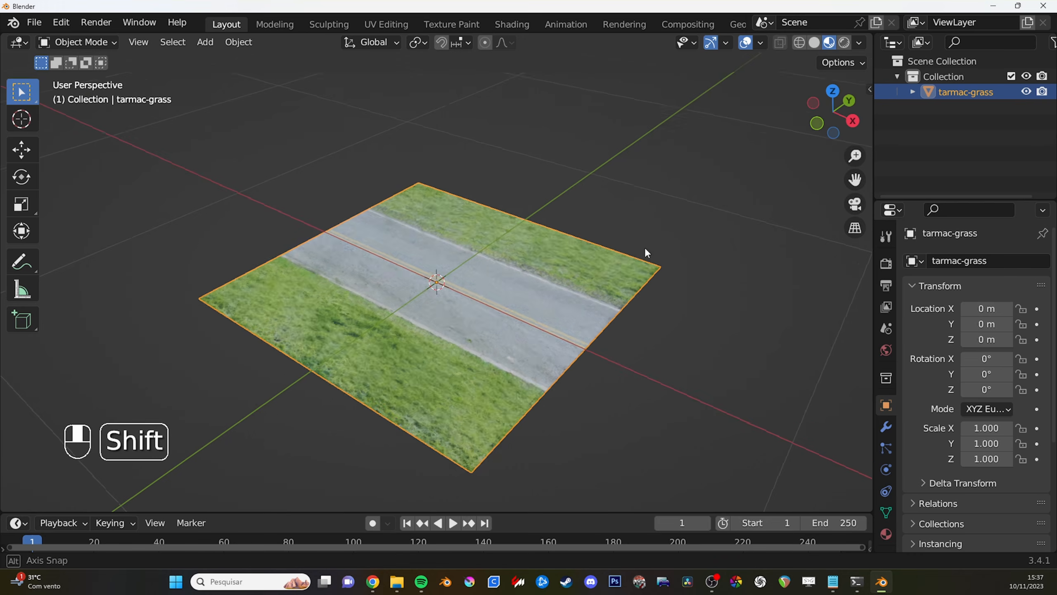
{"action": "middle_click_drag", "start_coordinate": [644, 247], "coordinate": [828, 354]}
{"action": "scroll", "coordinate": [572, 286], "scroll_direction": "down", "scroll_amount": 1}
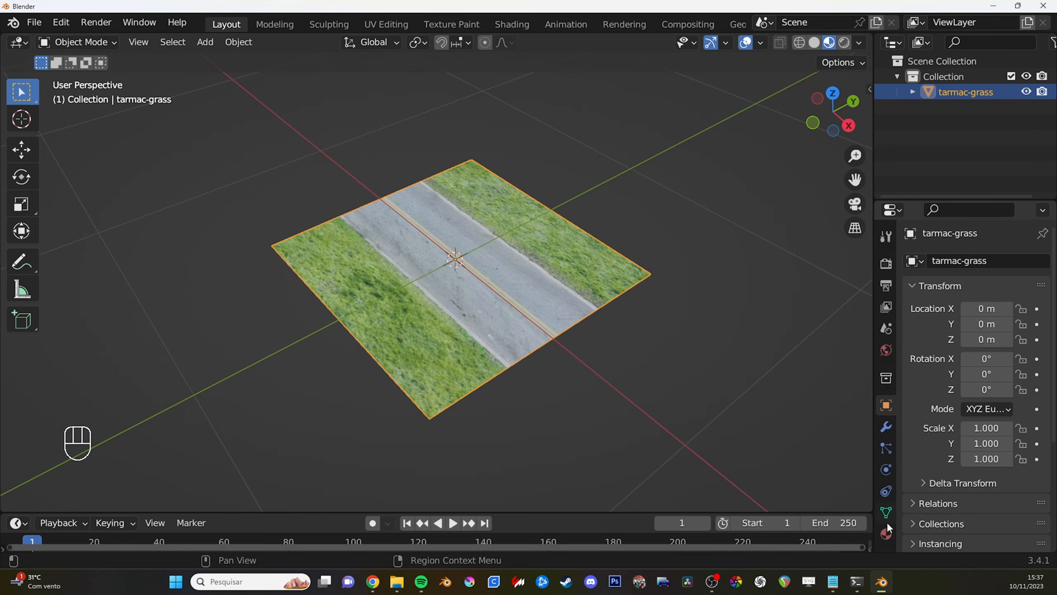
- Open the plane's material settings and check the name of its material slot
{"action": "left_click", "coordinate": [886, 533]}
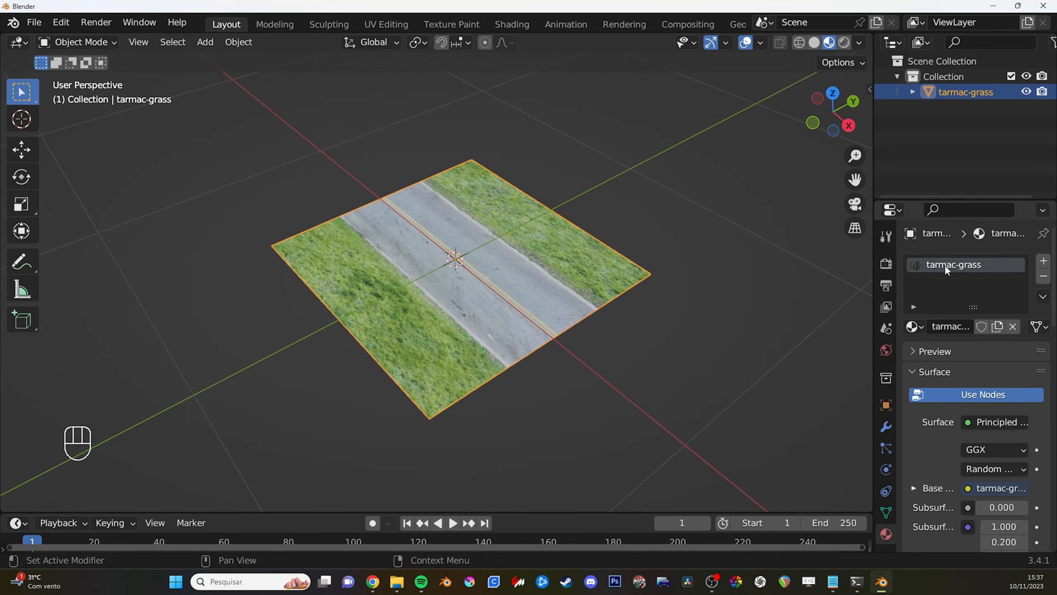
{"action": "double_click", "coordinate": [956, 267]}
{"action": "key", "text": "Return"}
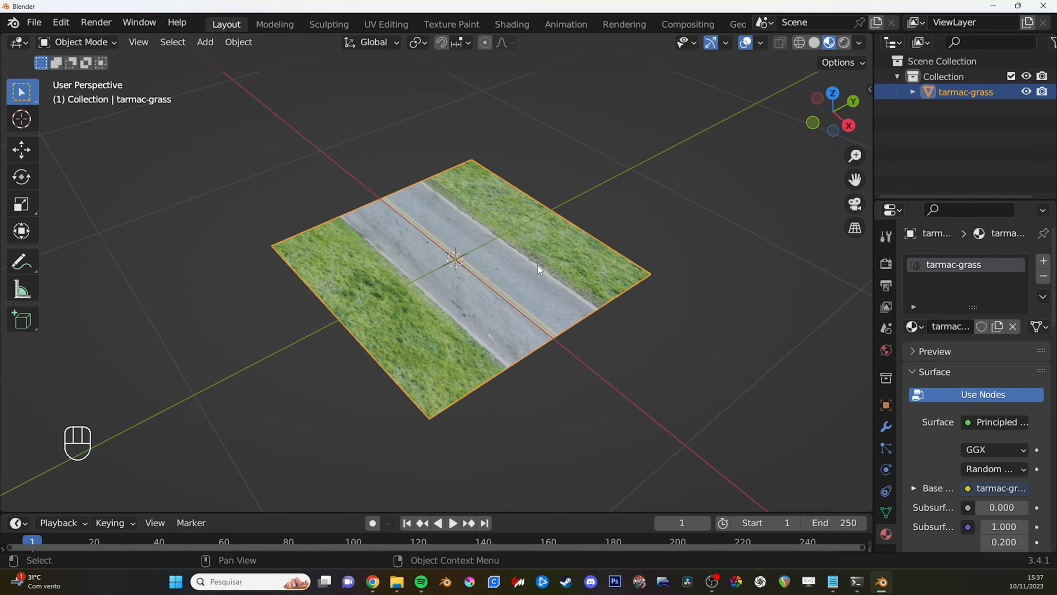
{"action": "middle_click_drag", "start_coordinate": [538, 270], "coordinate": [514, 301]}
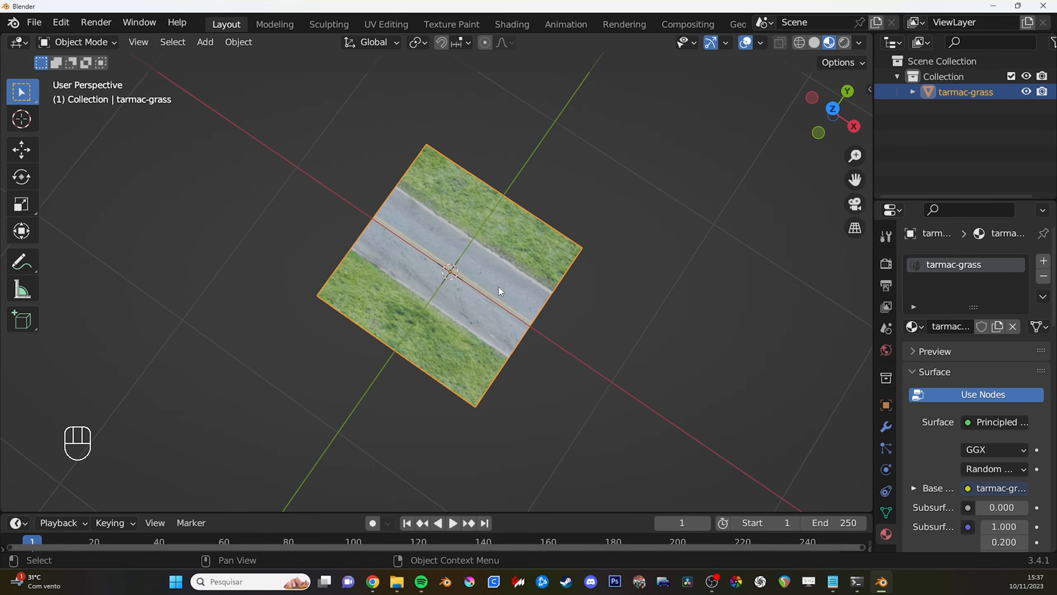
{"action": "mouse_move", "coordinate": [454, 276]}
{"action": "middle_mouse_down"}
{"action": "mouse_move", "coordinate": [456, 266]}
{"action": "mouse_move", "coordinate": [459, 292]}
{"action": "middle_mouse_up"}
{"action": "scroll", "coordinate": [436, 300], "scroll_direction": "up", "scroll_amount": 3}
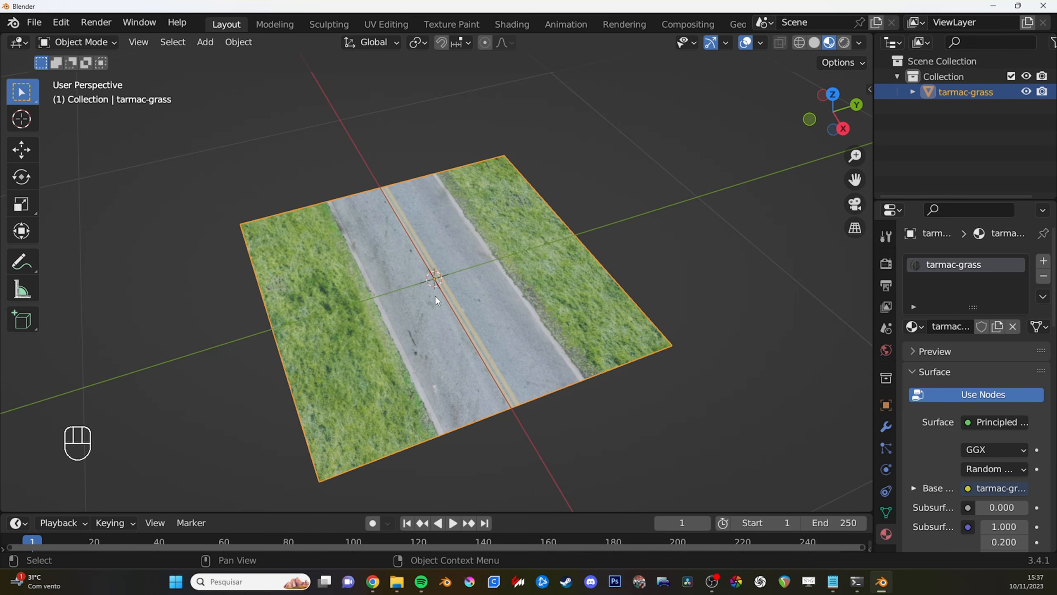
{"action": "key", "text": "F1"}
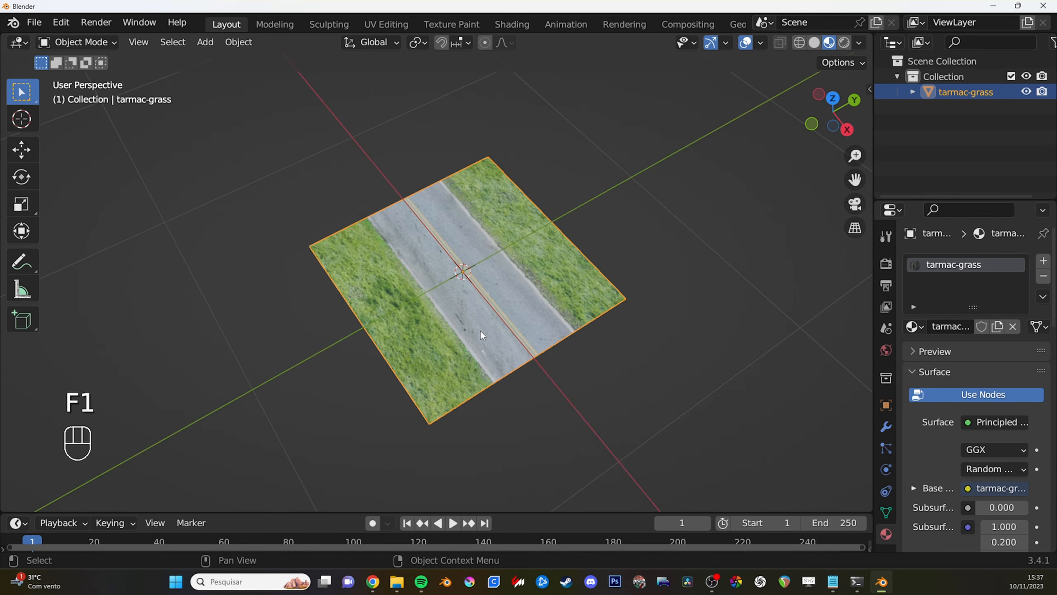
{"action": "scroll", "coordinate": [482, 334], "scroll_direction": "up", "scroll_amount": 2}
{"action": "mouse_move", "coordinate": [481, 334]}
{"action": "middle_mouse_down", "text": "shift"}
{"action": "mouse_move", "coordinate": [491, 309]}
{"action": "mouse_move", "coordinate": [497, 315]}
{"action": "mouse_move", "coordinate": [468, 293]}
{"action": "mouse_move", "coordinate": [411, 302]}
{"action": "mouse_move", "coordinate": [632, 297]}
{"action": "mouse_move", "coordinate": [406, 295]}
{"action": "mouse_move", "coordinate": [583, 309]}
{"action": "mouse_move", "coordinate": [462, 334]}
{"action": "middle_mouse_up", "text": "shift"}
{"action": "middle_click_drag", "start_coordinate": [541, 325], "coordinate": [582, 308]}
{"action": "scroll", "coordinate": [513, 308], "scroll_direction": "up", "scroll_amount": 1}
{"action": "scroll", "coordinate": [513, 308], "scroll_direction": "down", "scroll_amount": 1}
{"action": "scroll", "coordinate": [512, 299], "scroll_direction": "up", "scroll_amount": 2}
{"action": "scroll", "coordinate": [541, 301], "scroll_direction": "down", "scroll_amount": 1}
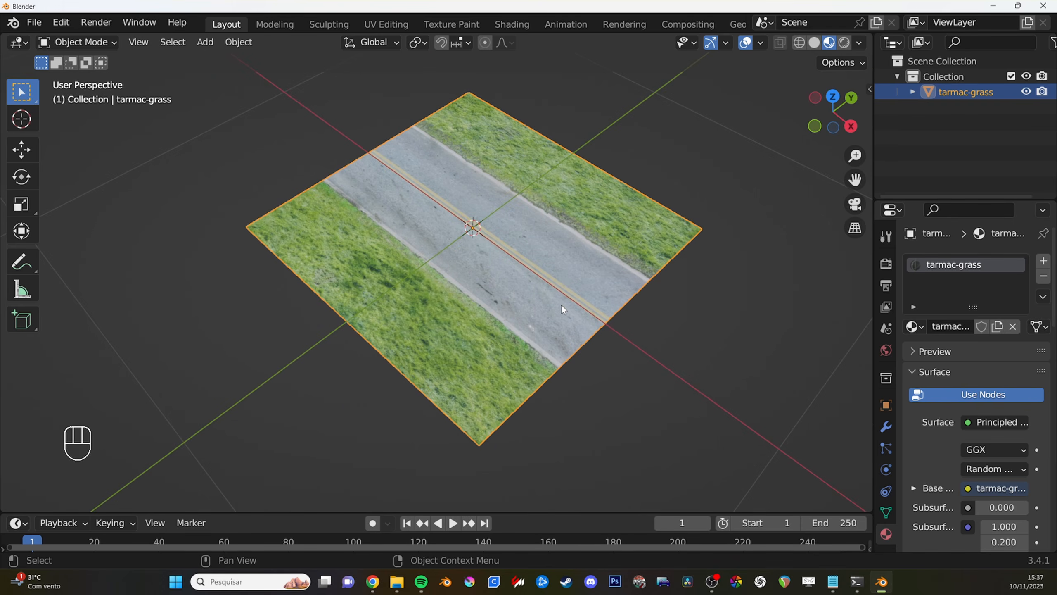
{"action": "scroll", "coordinate": [565, 311], "scroll_direction": "up", "scroll_amount": 1}
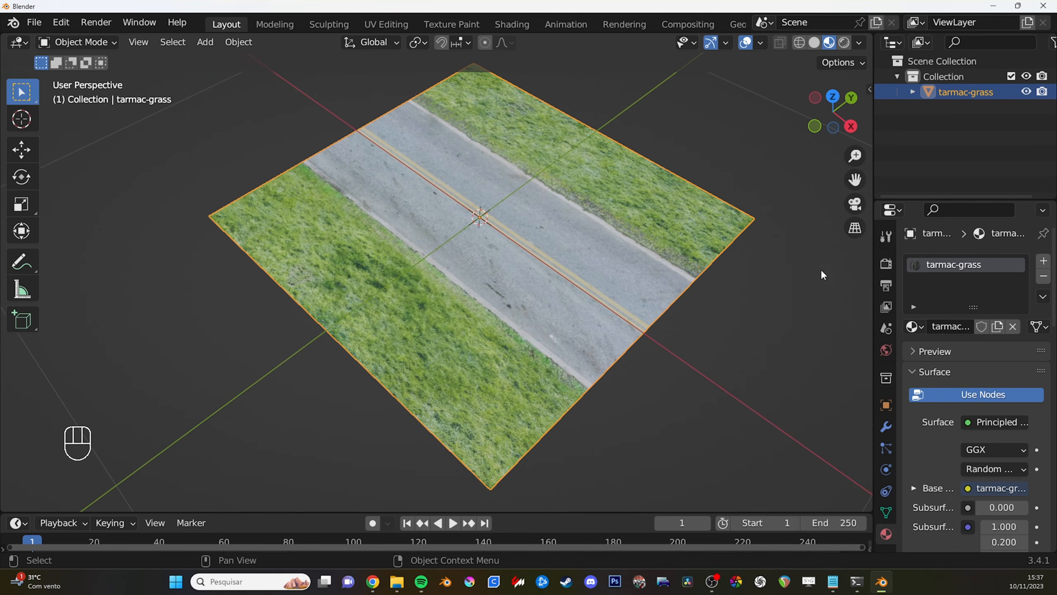
- Show the scene's render properties and widen the properties editor
{"action": "left_click", "coordinate": [884, 265]}
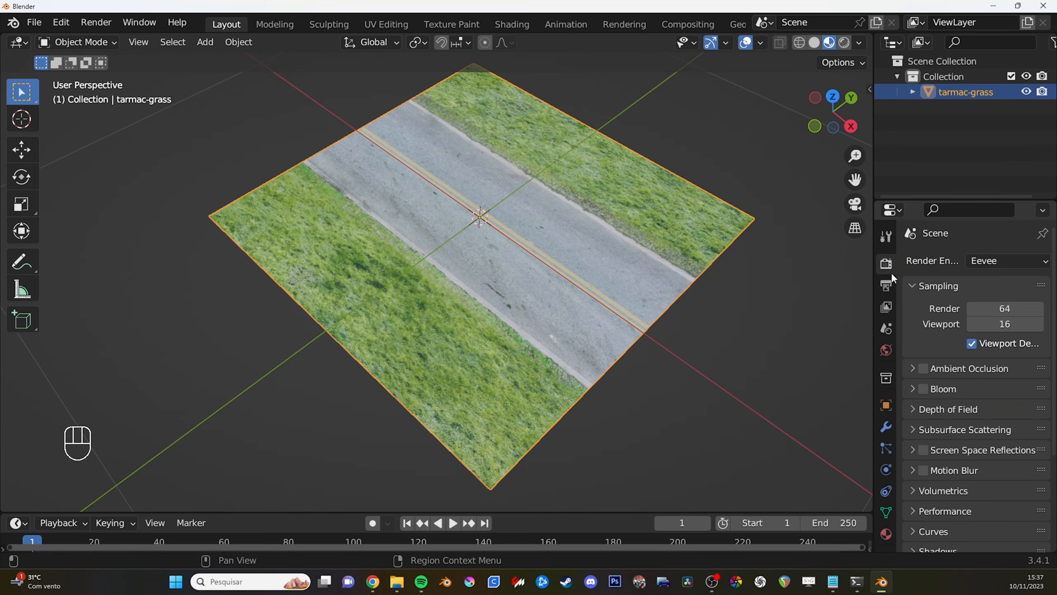
{"action": "left_click_drag", "start_coordinate": [893, 343], "coordinate": [868, 344]}
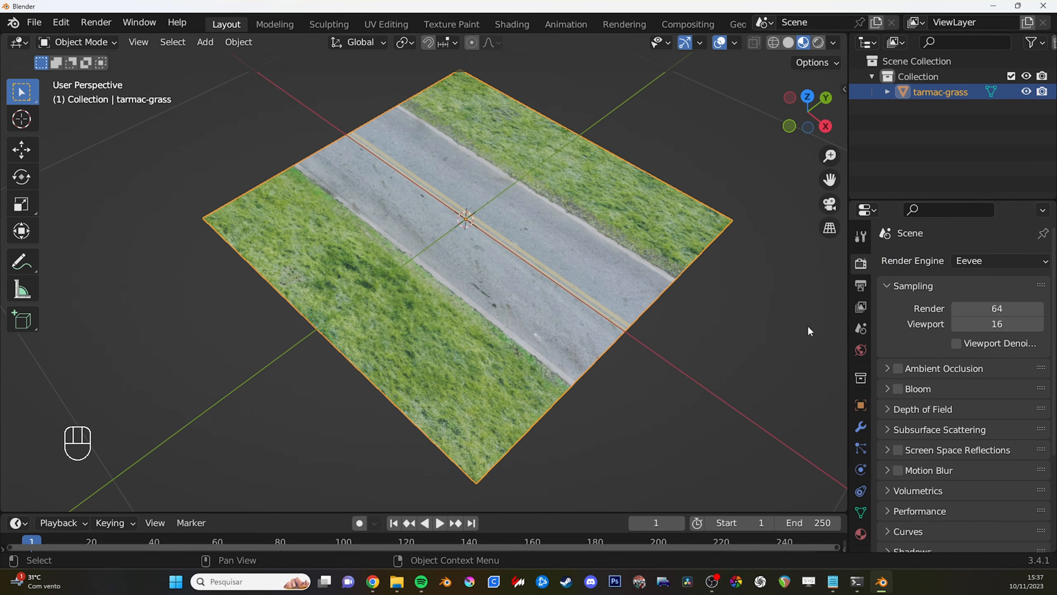
{"action": "middle_click_drag", "start_coordinate": [620, 290], "coordinate": [621, 266], "text": "ctrl"}
{"action": "middle_click_drag", "start_coordinate": [728, 268], "coordinate": [645, 299]}
{"action": "middle_click_drag", "start_coordinate": [645, 300], "coordinate": [563, 284], "text": "shift"}
- Switch the tarmac-grass plane between Object Mode and Edit Mode, leaving it in Edit Mode
{"action": "key", "text": "Tab"}
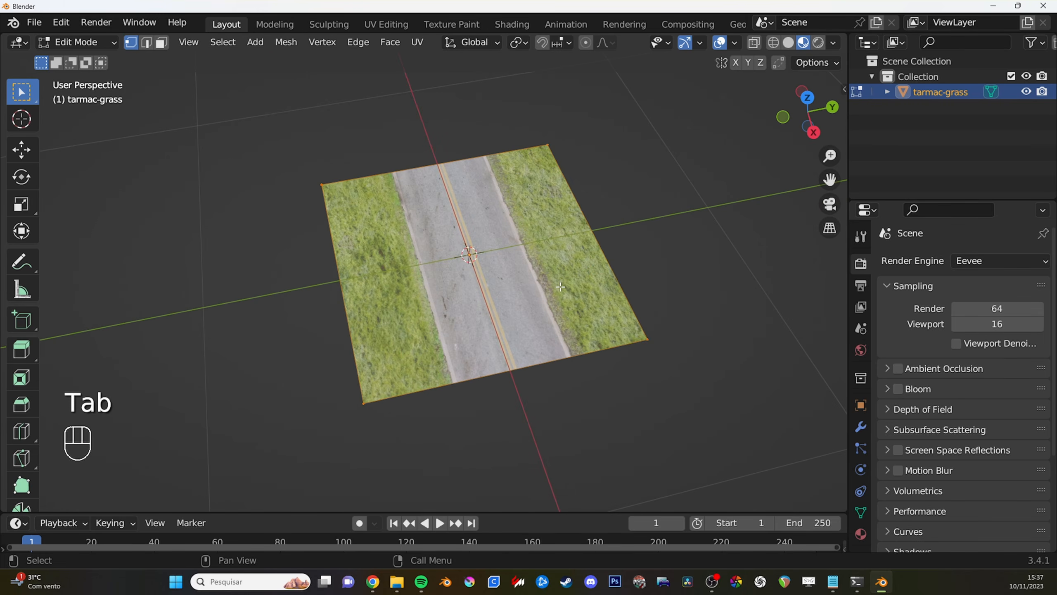
{"action": "key", "text": "Tab"}
{"action": "key", "text": "Tab"}
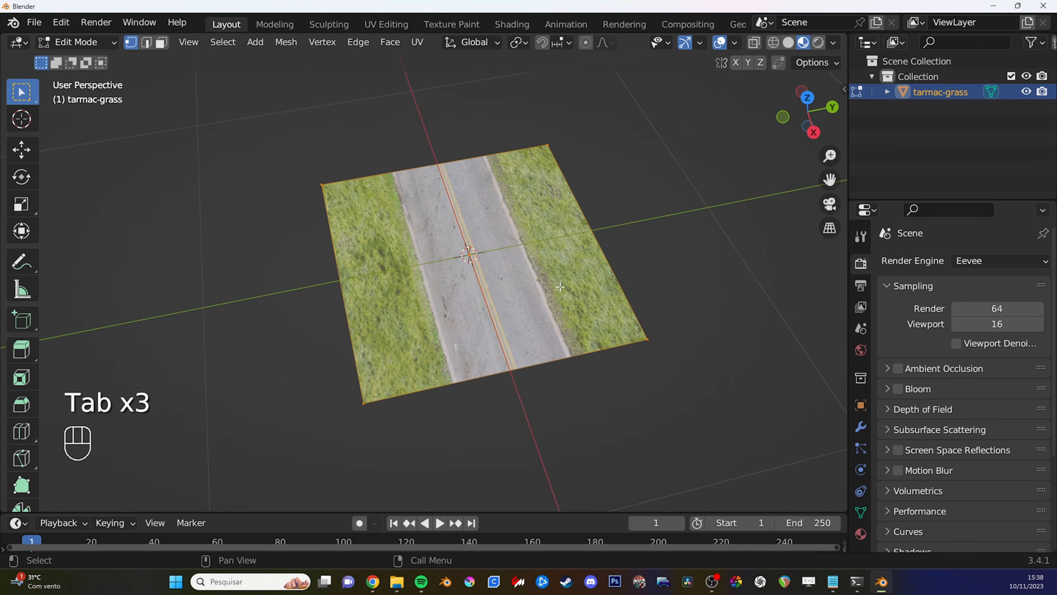
{"action": "middle_click_drag", "start_coordinate": [562, 289], "coordinate": [525, 261], "text": "shift"}
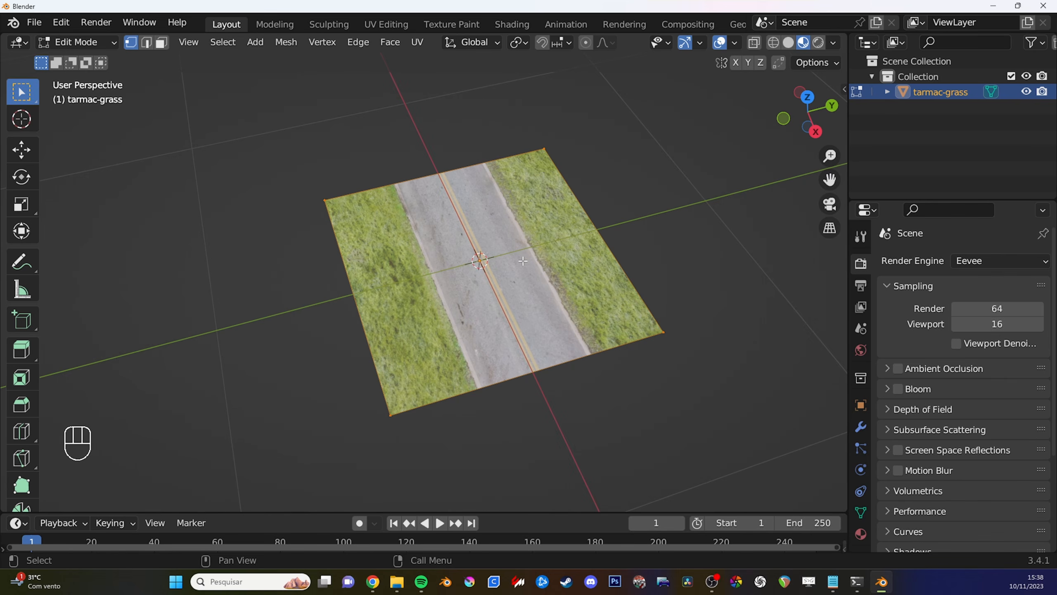
{"action": "left_click", "coordinate": [96, 46]}
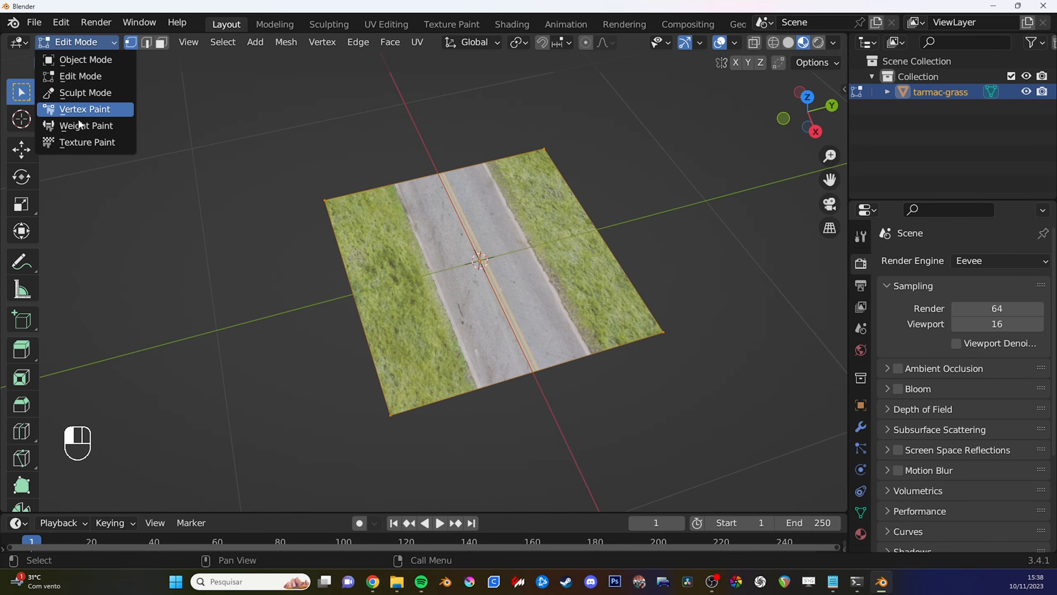
{"action": "left_click", "coordinate": [95, 62]}
{"action": "left_click", "coordinate": [96, 44]}
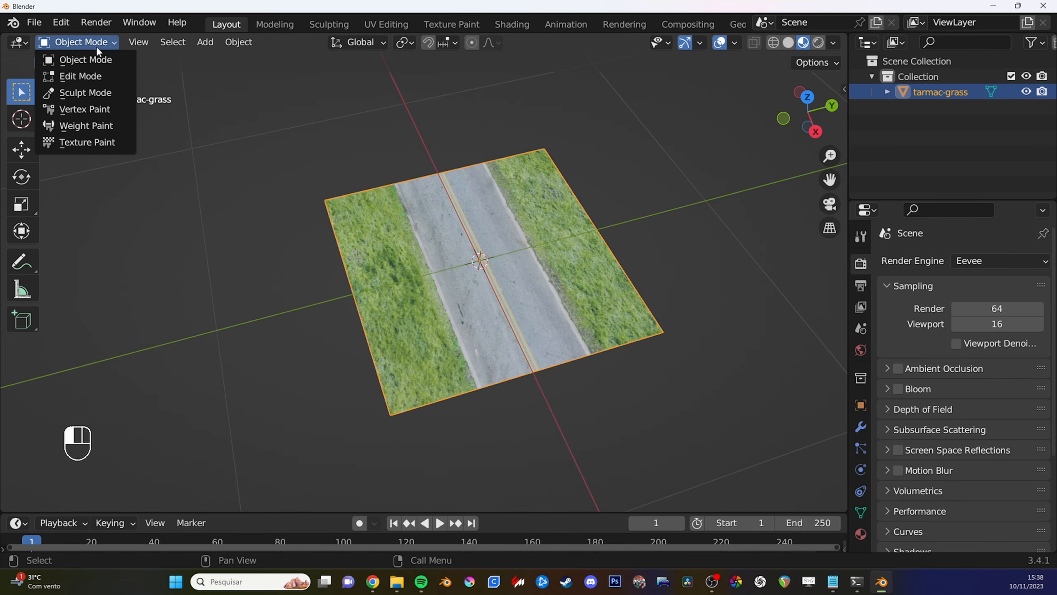
{"action": "left_click", "coordinate": [88, 76]}
{"action": "middle_click_drag", "start_coordinate": [374, 208], "coordinate": [419, 229]}
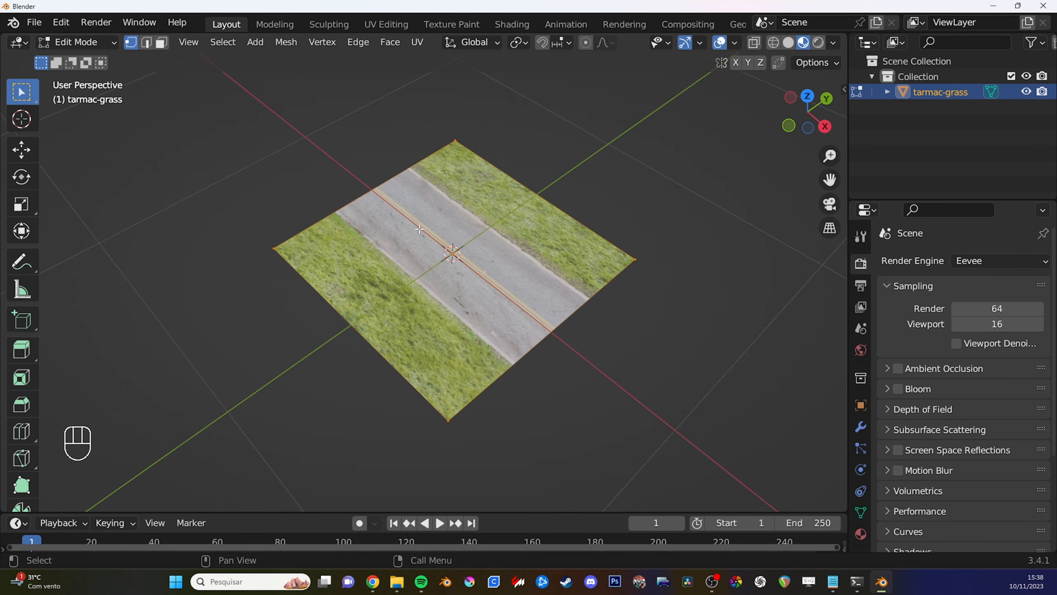
{"action": "middle_click_drag", "start_coordinate": [475, 248], "coordinate": [410, 241], "text": "shift"}
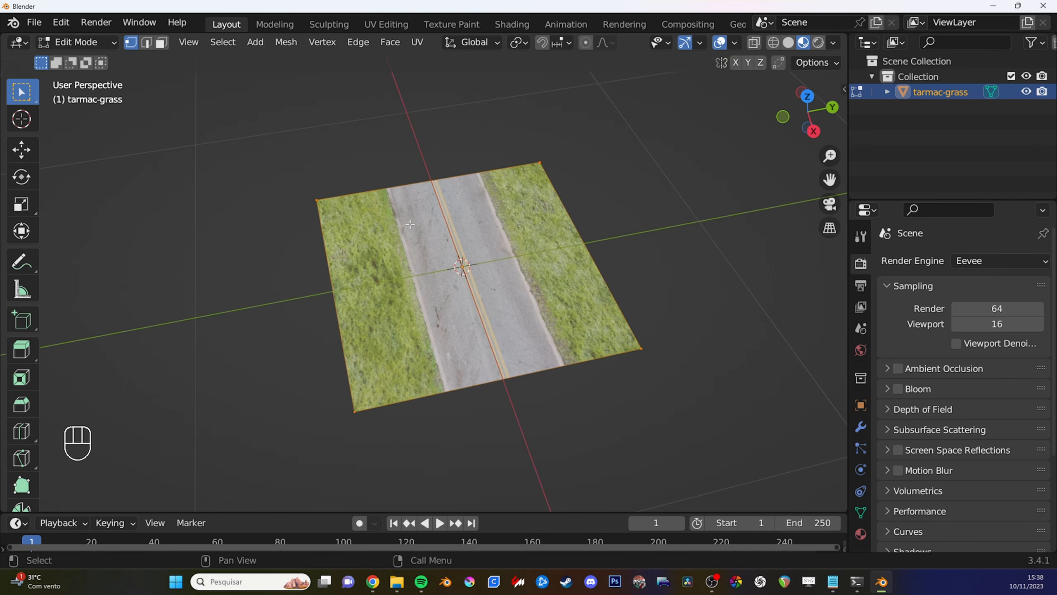
{"action": "middle_click", "coordinate": [442, 247], "text": "alt"}
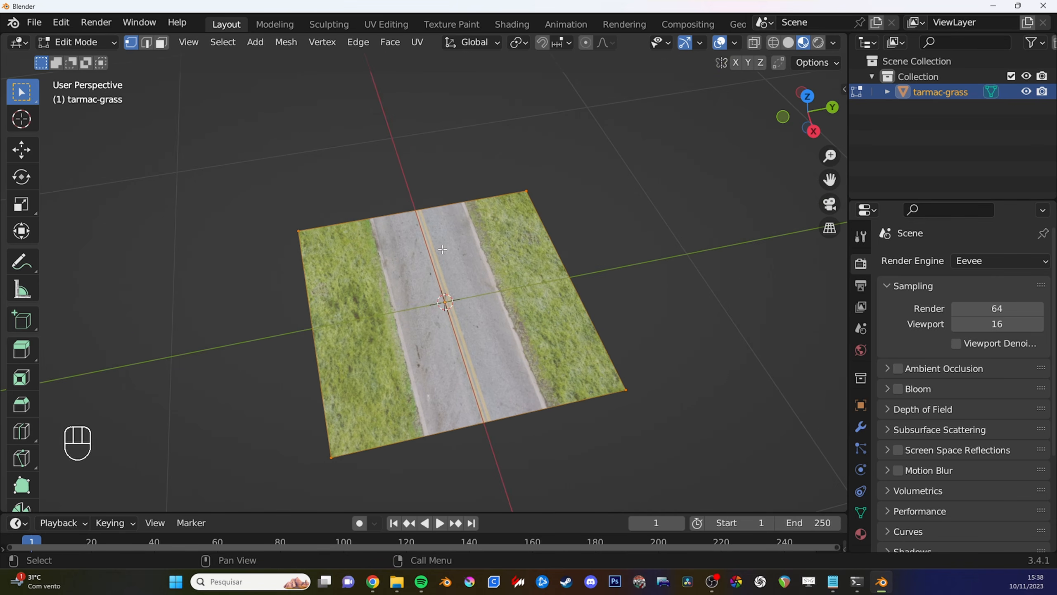
{"action": "middle_click_drag", "start_coordinate": [443, 249], "coordinate": [444, 259]}
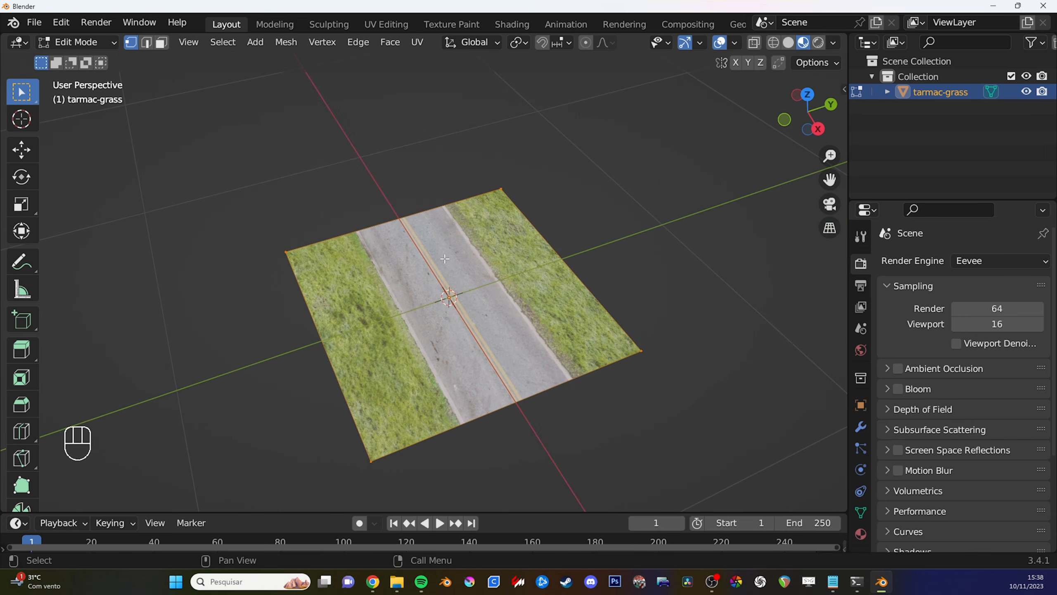
{"action": "key", "text": "ctrl+r"}
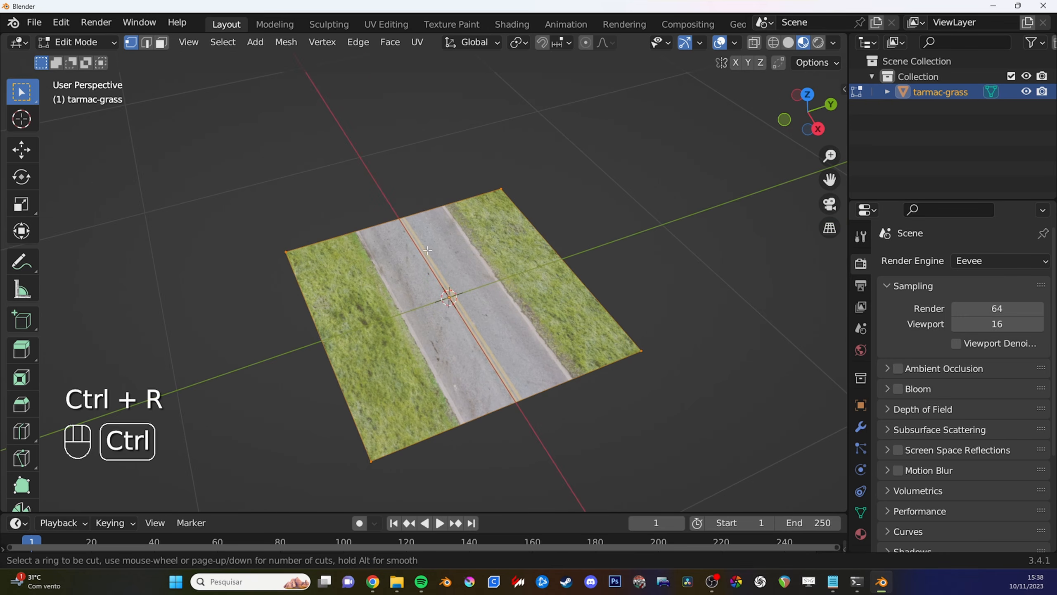
{"action": "scroll", "coordinate": [397, 218], "scroll_direction": "up", "scroll_amount": 5}
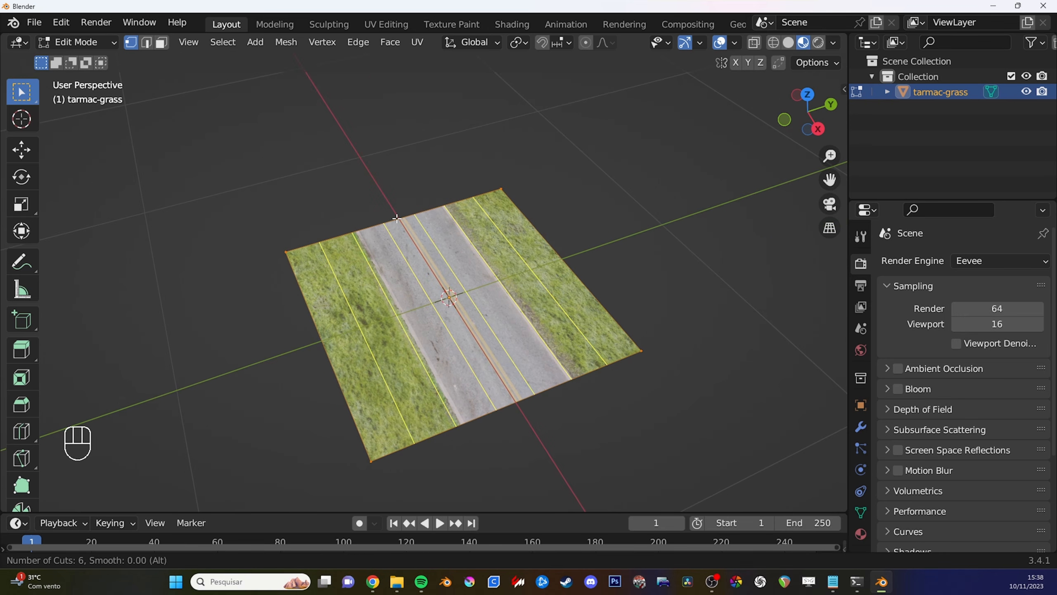
{"action": "scroll", "coordinate": [399, 220], "scroll_direction": "down", "scroll_amount": 5}
{"action": "scroll", "coordinate": [400, 220], "scroll_direction": "up", "scroll_amount": 5}
{"action": "scroll", "coordinate": [401, 220], "scroll_direction": "down", "scroll_amount": 5}
{"action": "scroll", "coordinate": [400, 220], "scroll_direction": "up", "scroll_amount": 2}
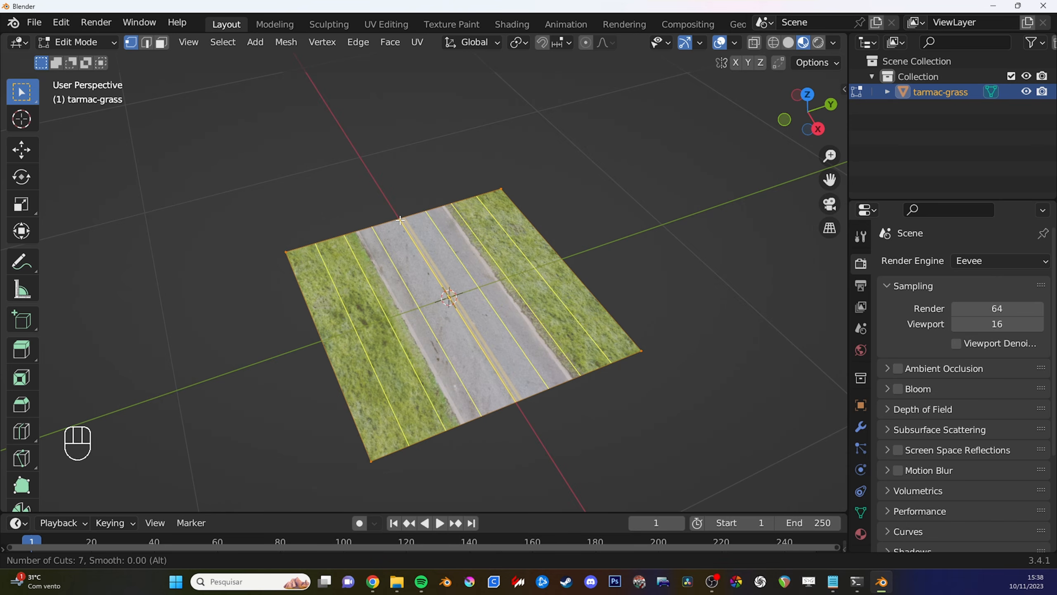
{"action": "scroll", "coordinate": [400, 220], "scroll_direction": "down", "scroll_amount": 1}
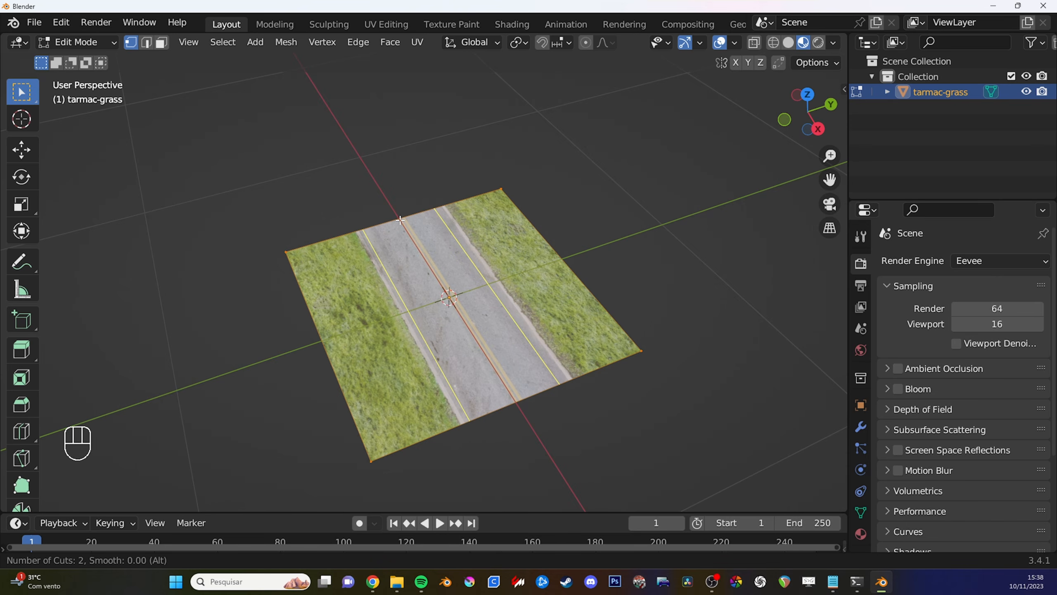
{"action": "scroll", "coordinate": [400, 220], "scroll_direction": "up", "scroll_amount": 2}
{"action": "scroll", "coordinate": [400, 220], "scroll_direction": "down", "scroll_amount": 2}
{"action": "scroll", "coordinate": [400, 220], "scroll_direction": "up", "scroll_amount": 1}
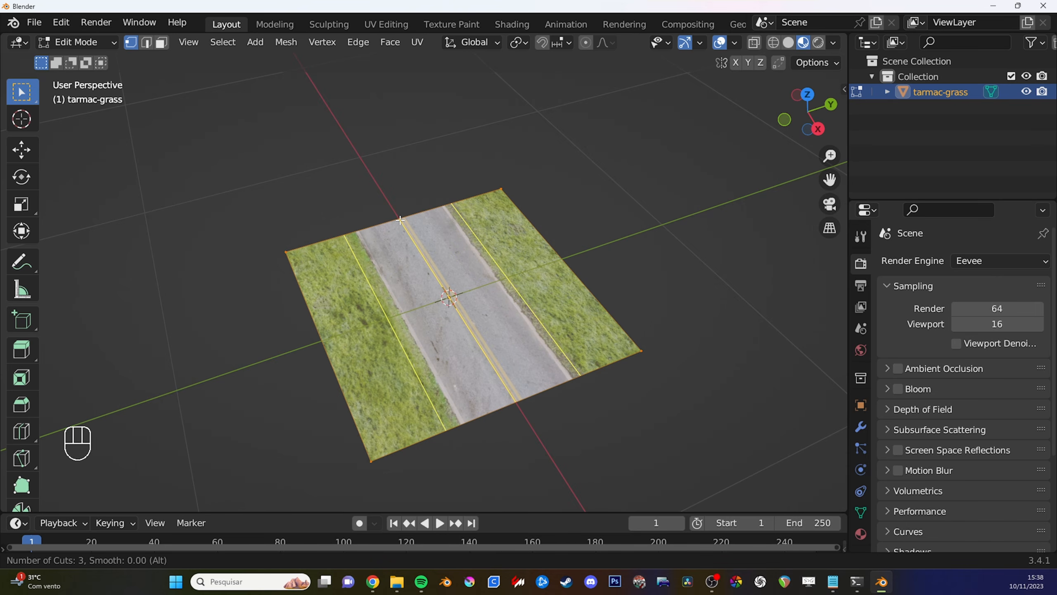
{"action": "scroll", "coordinate": [400, 220], "scroll_direction": "down", "scroll_amount": 2}
{"action": "scroll", "coordinate": [401, 220], "scroll_direction": "up", "scroll_amount": 1}
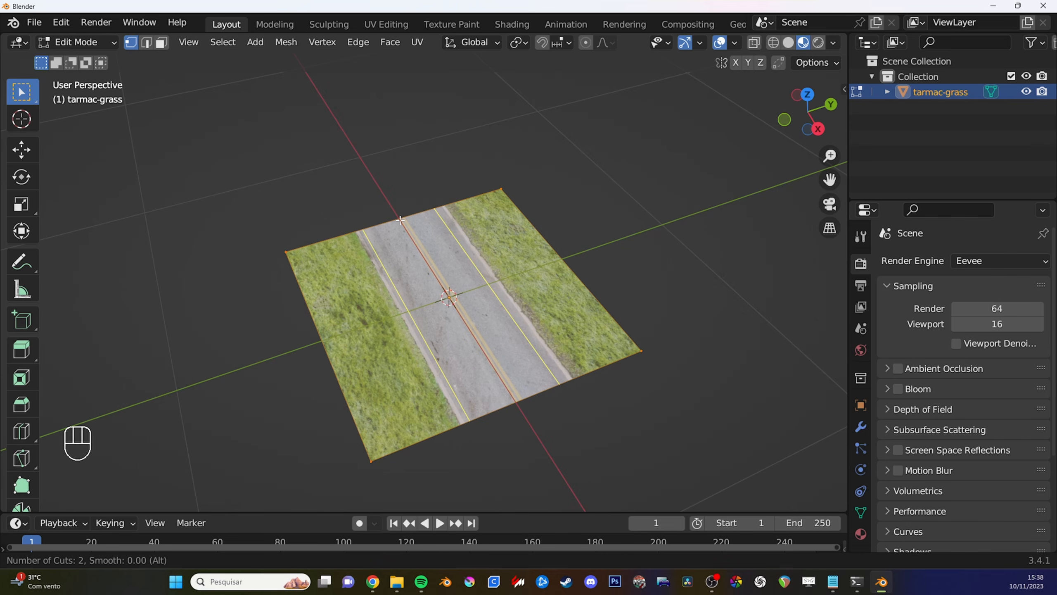
{"action": "right_click", "coordinate": [400, 220]}
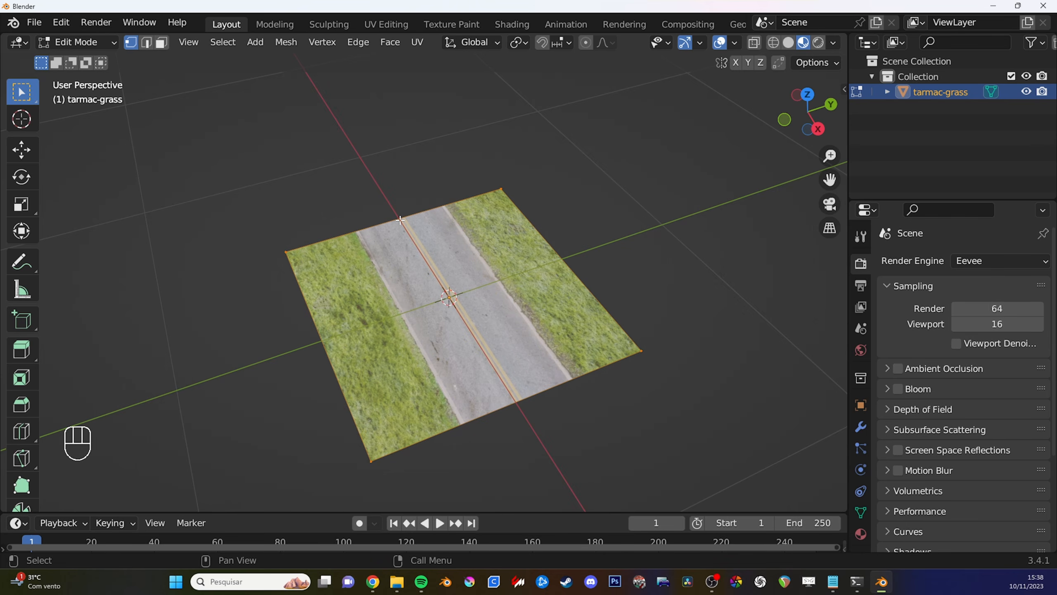
- Try dividing the whole plane with eight lengthwise loop cuts, and undo them
{"action": "key", "text": "ctrl+r"}
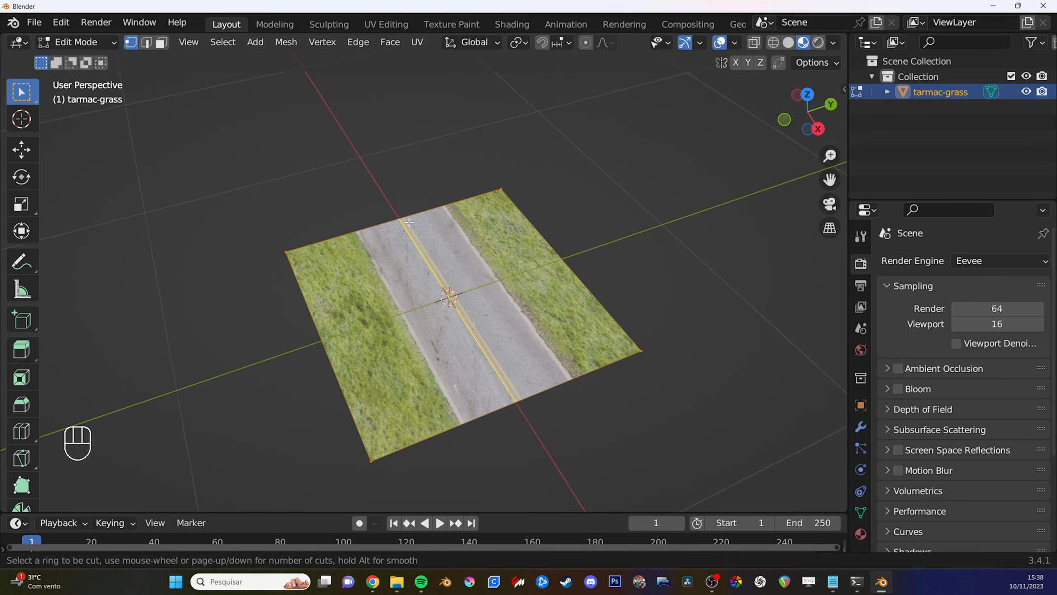
{"action": "scroll", "coordinate": [409, 222], "scroll_direction": "up", "scroll_amount": 4}
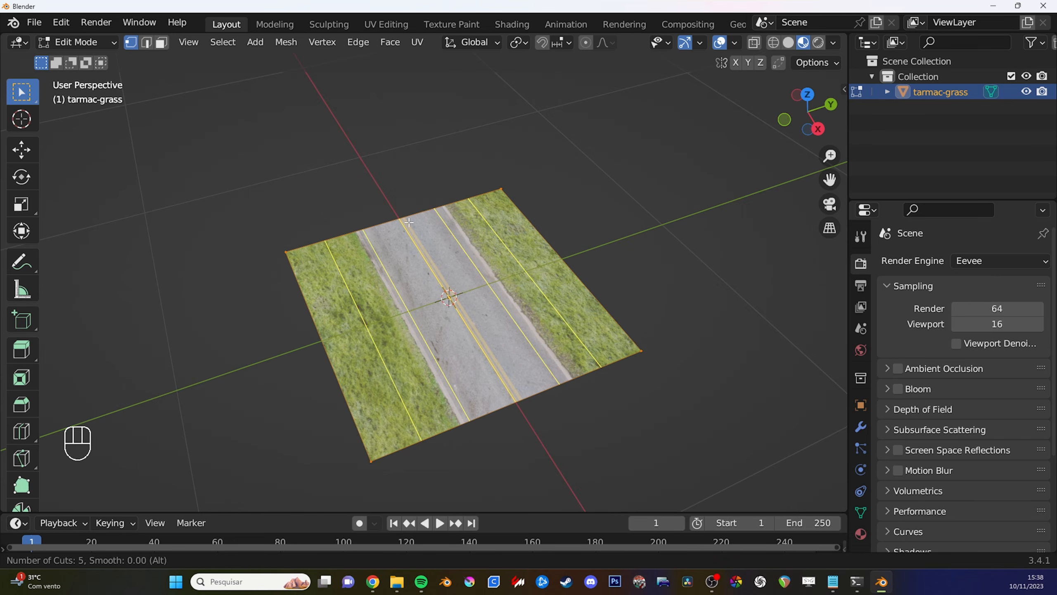
{"action": "scroll", "coordinate": [408, 222], "scroll_direction": "up", "scroll_amount": 3}
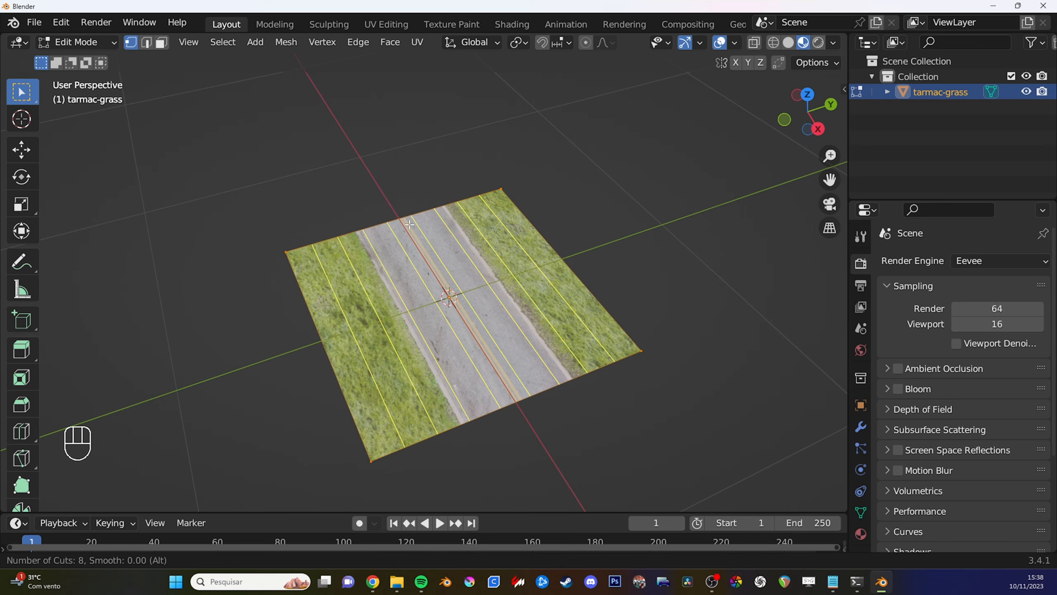
{"action": "left_click", "coordinate": [409, 222]}
{"action": "right_click", "coordinate": [544, 210]}
{"action": "middle_click_drag", "start_coordinate": [524, 238], "coordinate": [472, 240]}
{"action": "key", "text": "ctrl+less"}
{"action": "key", "text": "ctrl+z"}
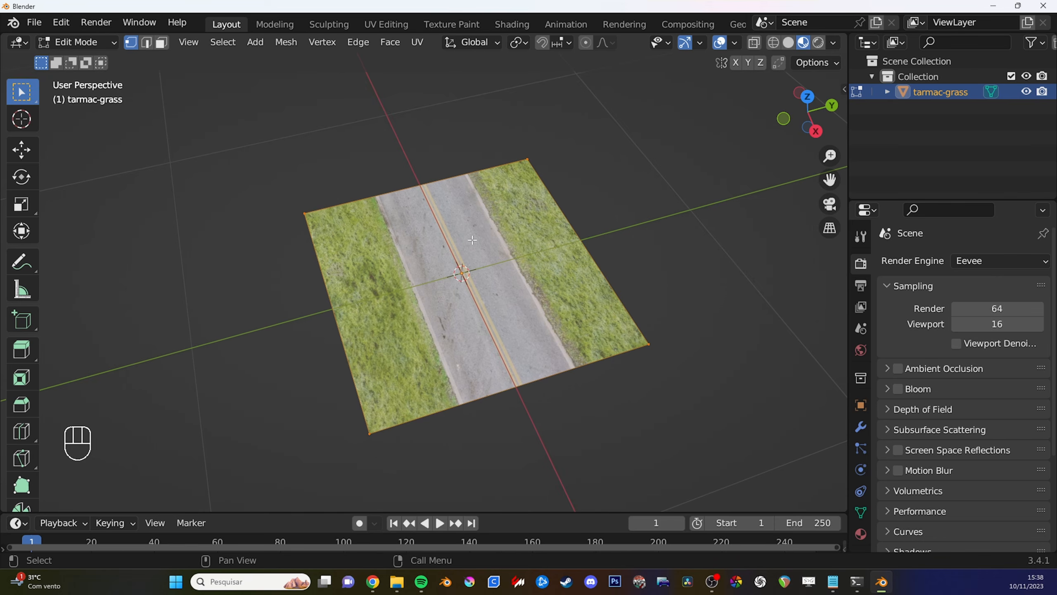
- Add a lengthwise loop cut along each outer edge of the road, where the tarmac meets the grass
{"action": "middle_click_drag", "start_coordinate": [444, 206], "coordinate": [467, 189], "text": "shift"}
{"action": "scroll", "coordinate": [462, 198], "scroll_direction": "up", "scroll_amount": 2}
{"action": "scroll", "coordinate": [471, 195], "scroll_direction": "down", "scroll_amount": 1}
{"action": "middle_click_drag", "start_coordinate": [467, 188], "coordinate": [480, 187], "text": "shift"}
{"action": "key", "text": "ctrl+r"}
{"action": "left_click", "coordinate": [477, 186]}
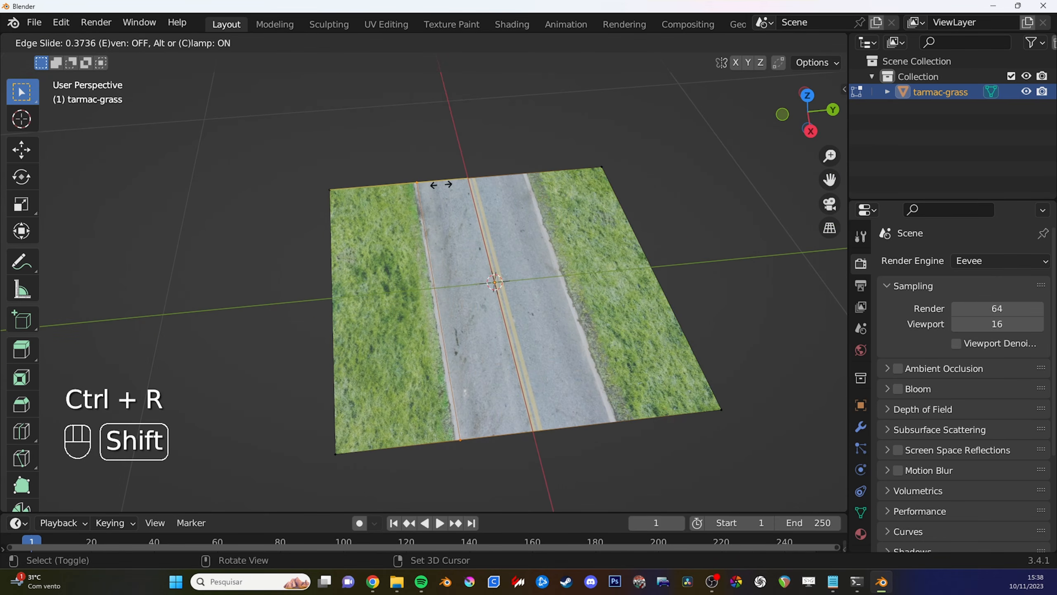
{"action": "left_click", "coordinate": [413, 188]}
{"action": "middle_click_drag", "start_coordinate": [413, 188], "coordinate": [479, 184]}
{"action": "key", "text": "ctrl+r"}
{"action": "left_click", "coordinate": [508, 180]}
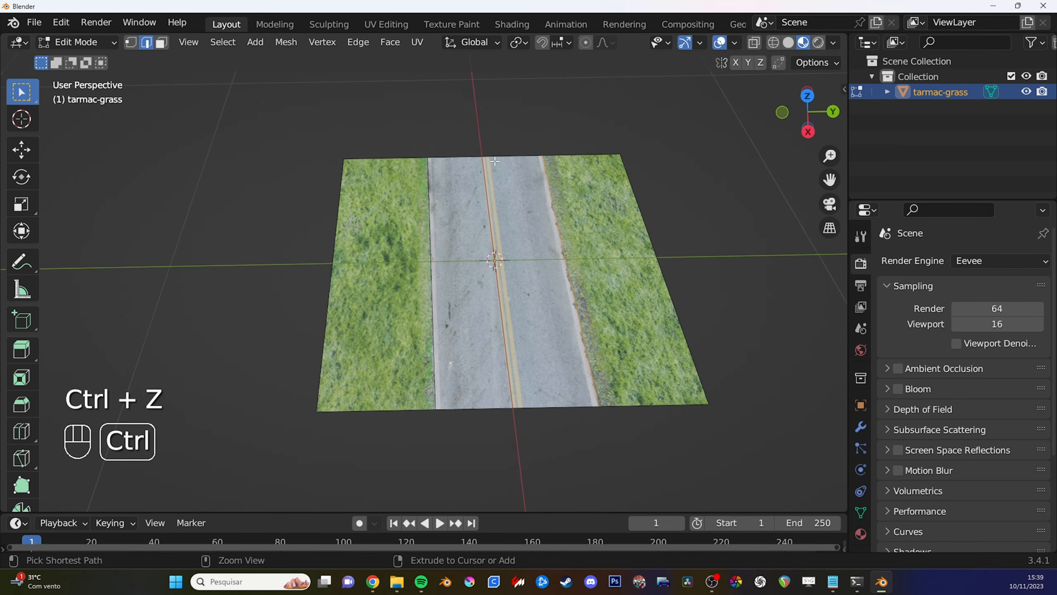
- Add a lengthwise loop cut just inside each road edge, leaving a narrow kerb strip on both sides
{"action": "key", "text": "ctrl+r"}
{"action": "left_click", "coordinate": [487, 160]}
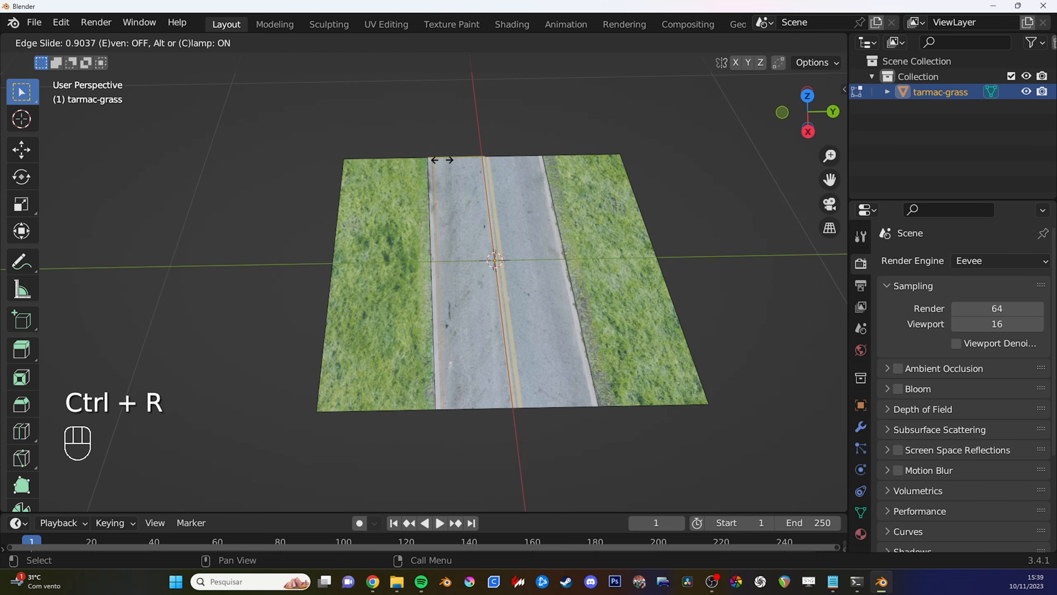
{"action": "left_click", "coordinate": [442, 160]}
{"action": "key", "text": "ctrl+r"}
{"action": "left_click", "coordinate": [495, 160]}
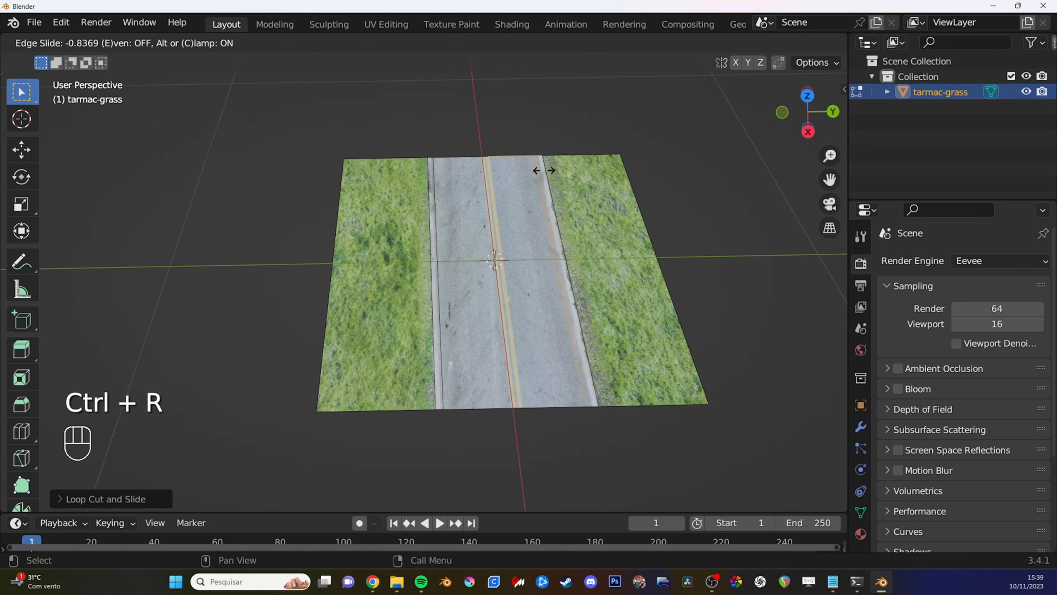
{"action": "left_click", "coordinate": [546, 171]}
- Add three evenly spaced lengthwise loop cuts to the tarmac between the two kerb strips
{"action": "middle_click_drag", "start_coordinate": [547, 170], "coordinate": [507, 255]}
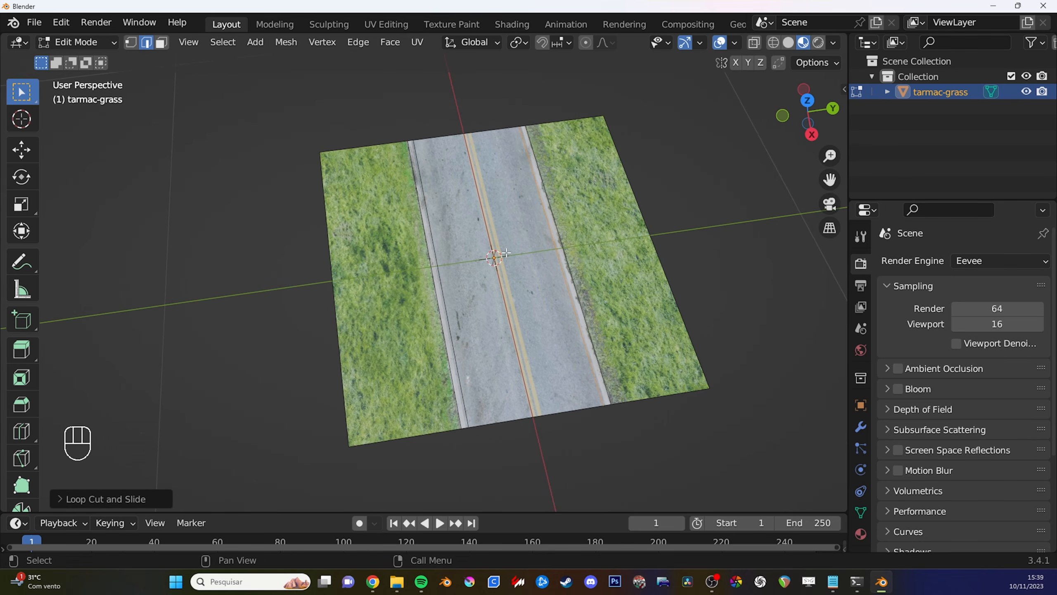
{"action": "key", "text": "ctrl+r"}
{"action": "scroll", "coordinate": [470, 146], "scroll_direction": "up", "scroll_amount": 2}
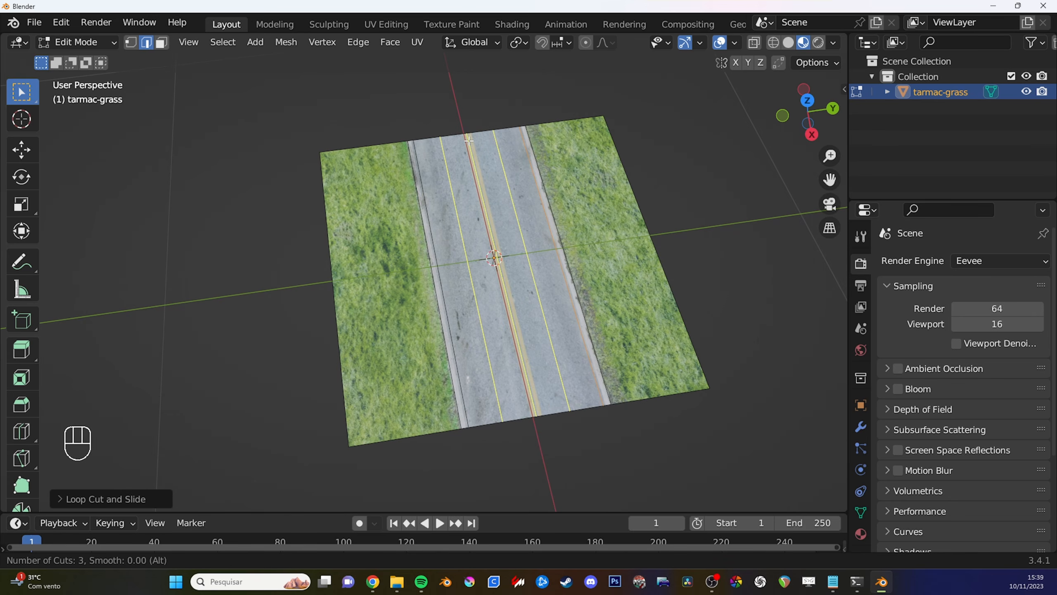
{"action": "left_click", "coordinate": [469, 142]}
{"action": "left_click", "coordinate": [468, 142]}
{"action": "middle_click_drag", "start_coordinate": [447, 214], "coordinate": [473, 186]}
{"action": "mouse_move", "coordinate": [473, 185]}
{"action": "middle_mouse_down"}
{"action": "mouse_move", "coordinate": [449, 178]}
{"action": "mouse_move", "coordinate": [465, 194]}
{"action": "middle_mouse_up"}
{"action": "key", "text": "ctrl+r"}
{"action": "scroll", "coordinate": [305, 221], "scroll_direction": "up", "scroll_amount": 3}
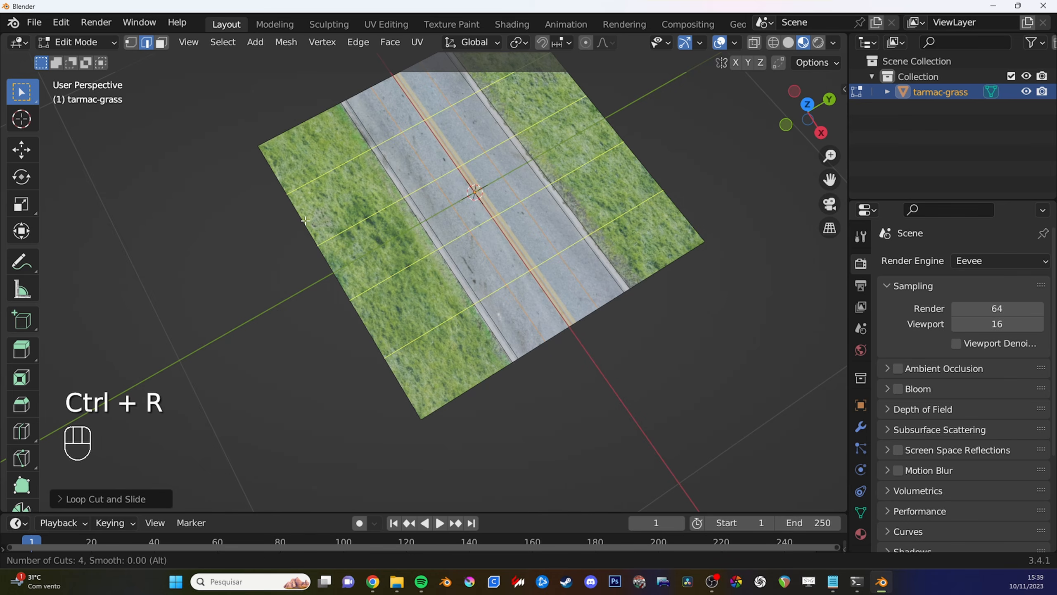
{"action": "scroll", "coordinate": [305, 220], "scroll_direction": "up", "scroll_amount": 4}
{"action": "right_click", "coordinate": [305, 220]}
- Add two evenly spaced lengthwise loop cuts to each grass strip beside the road
{"action": "middle_click_drag", "start_coordinate": [333, 209], "coordinate": [350, 194]}
{"action": "key", "text": "ctrl+r"}
{"action": "scroll", "coordinate": [353, 185], "scroll_direction": "up", "scroll_amount": 1}
{"action": "left_click", "coordinate": [353, 186]}
{"action": "right_click", "coordinate": [353, 186]}
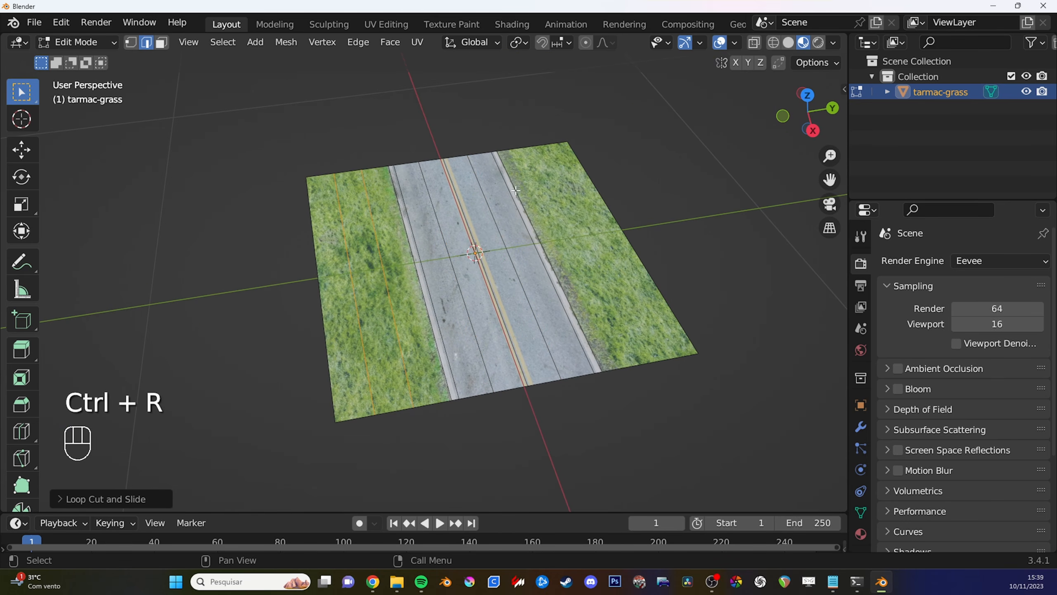
{"action": "key", "text": "ctrl+r"}
{"action": "scroll", "coordinate": [543, 175], "scroll_direction": "up", "scroll_amount": 1}
{"action": "left_click", "coordinate": [543, 175]}
{"action": "right_click", "coordinate": [543, 175]}
{"action": "middle_click_drag", "start_coordinate": [444, 193], "coordinate": [344, 274]}
{"action": "key", "text": "ctrl+r"}
{"action": "scroll", "coordinate": [330, 275], "scroll_direction": "up", "scroll_amount": 6}
{"action": "right_click", "coordinate": [330, 275]}
- Add evenly spaced crosswise loop cuts over the whole plane so that its faces are roughly square
{"action": "key", "text": "ctrl+r"}
{"action": "scroll", "coordinate": [341, 291], "scroll_direction": "up", "scroll_amount": 5}
{"action": "scroll", "coordinate": [342, 291], "scroll_direction": "up", "scroll_amount": 1}
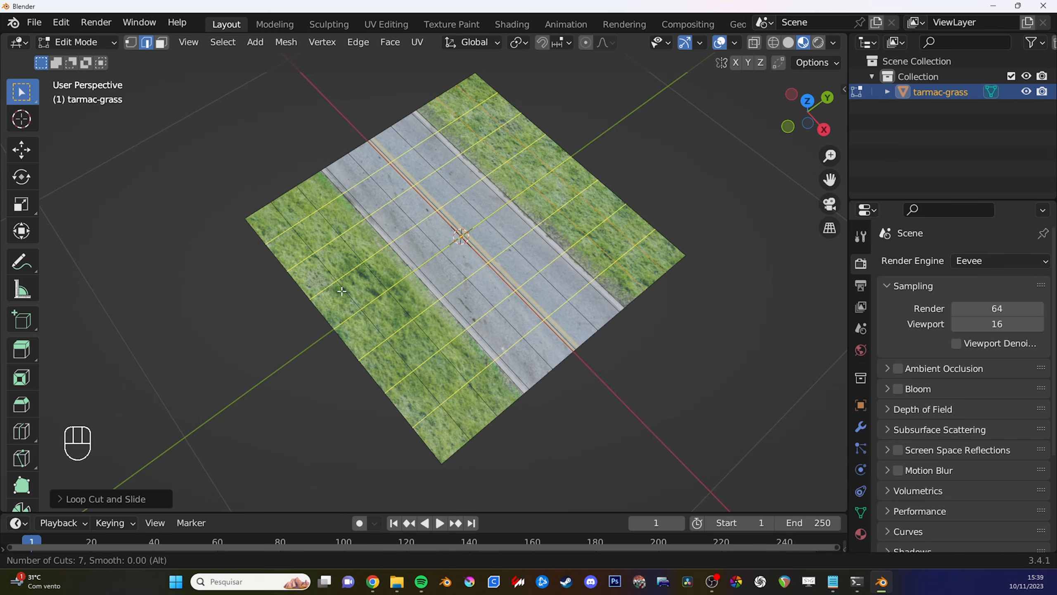
{"action": "scroll", "coordinate": [341, 291], "scroll_direction": "up", "scroll_amount": 1}
{"action": "left_click", "coordinate": [342, 291]}
{"action": "right_click", "coordinate": [428, 308]}
{"action": "middle_click_drag", "start_coordinate": [428, 308], "coordinate": [400, 373], "text": "shift"}
{"action": "middle_click_drag", "start_coordinate": [403, 375], "coordinate": [408, 321]}
{"action": "key", "text": "3"}
{"action": "left_click", "coordinate": [392, 306]}
{"action": "scroll", "coordinate": [408, 320], "scroll_direction": "up", "scroll_amount": 2}
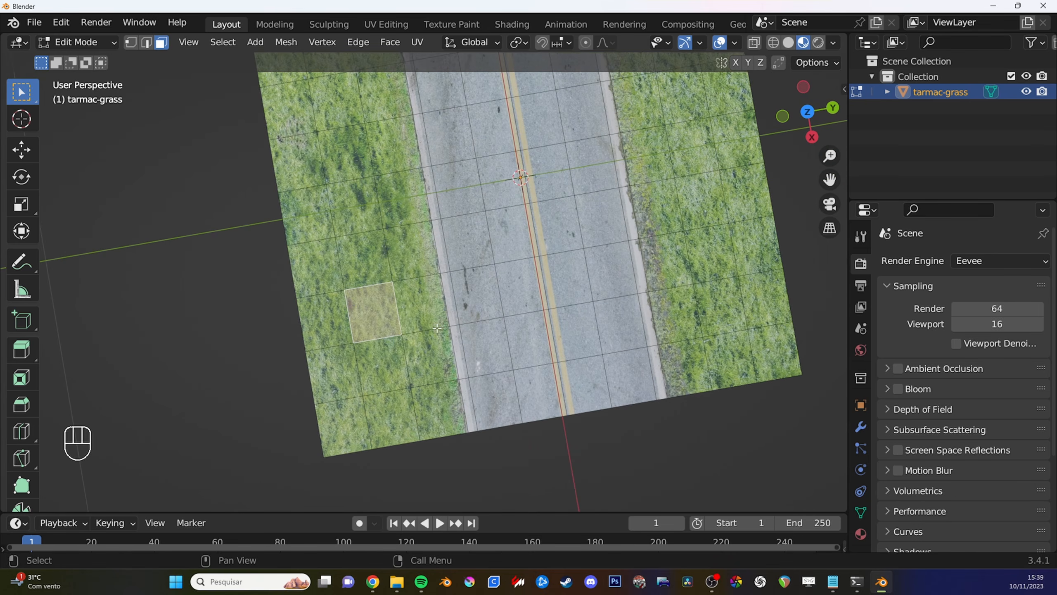
{"action": "key", "text": "s"}
{"action": "left_click", "coordinate": [454, 327]}
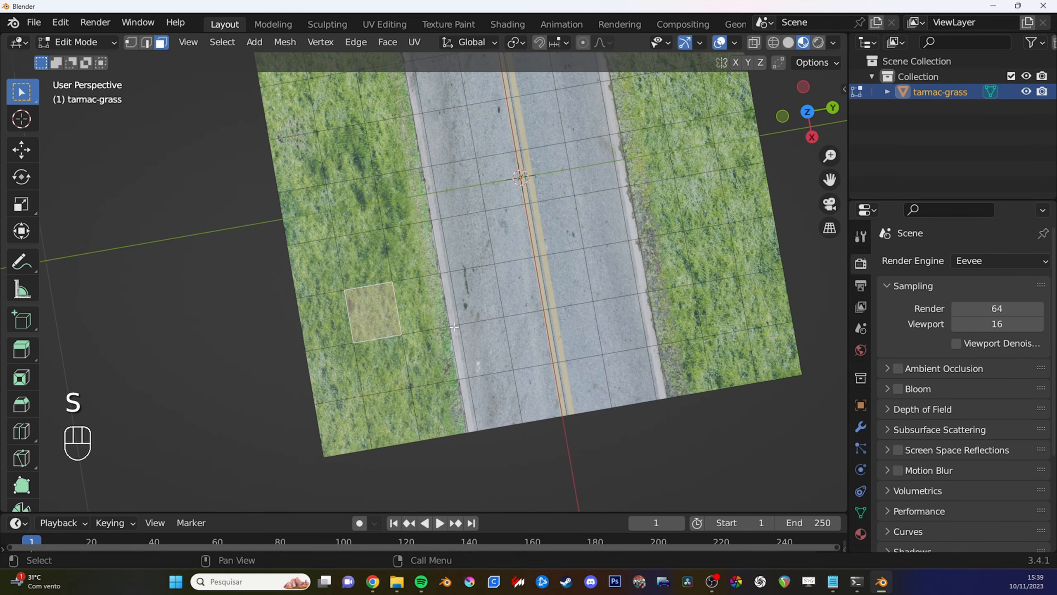
{"action": "middle_click_drag", "start_coordinate": [457, 335], "coordinate": [448, 264], "text": "shift"}
{"action": "scroll", "coordinate": [463, 265], "scroll_direction": "down", "scroll_amount": 3}
{"action": "scroll", "coordinate": [452, 266], "scroll_direction": "up", "scroll_amount": 1}
{"action": "key", "text": "alt+a"}
- Select all tarmac faces between the two kerb strips in face select mode
{"action": "middle_click_drag", "start_coordinate": [449, 264], "coordinate": [386, 288], "text": "shift"}
{"action": "key", "text": "2"}
{"action": "left_click", "coordinate": [373, 304], "text": "alt"}
{"action": "left_click", "coordinate": [371, 269], "text": "alt"}
{"action": "scroll", "coordinate": [399, 295], "scroll_direction": "up", "scroll_amount": 1}
{"action": "key", "text": "3"}
{"action": "left_click", "coordinate": [416, 258], "text": "alt+shift"}
{"action": "left_click", "coordinate": [454, 259], "text": "alt+shift"}
{"action": "left_click", "coordinate": [486, 257], "text": "alt+shift"}
{"action": "scroll", "coordinate": [387, 279], "scroll_direction": "up", "scroll_amount": 2}
- Raise the selected tarmac faces slightly along the Z axis, so the kerb strips slope down to the grass
{"action": "mouse_move", "coordinate": [386, 288]}
{"action": "middle_mouse_down"}
{"action": "mouse_move", "coordinate": [405, 265]}
{"action": "mouse_move", "coordinate": [387, 261]}
{"action": "middle_mouse_up"}
{"action": "key", "text": "g"}
{"action": "key", "text": "z"}
{"action": "left_click", "coordinate": [387, 221]}
- Sketch an annotation line from the raised road to the adjacent grass, and erase it
{"action": "key", "text": "d"}
{"action": "mouse_move", "coordinate": [387, 261]}
{"action": "left_mouse_down"}
{"action": "mouse_move", "coordinate": [284, 265]}
{"action": "mouse_move", "coordinate": [294, 259]}
{"action": "left_mouse_up"}
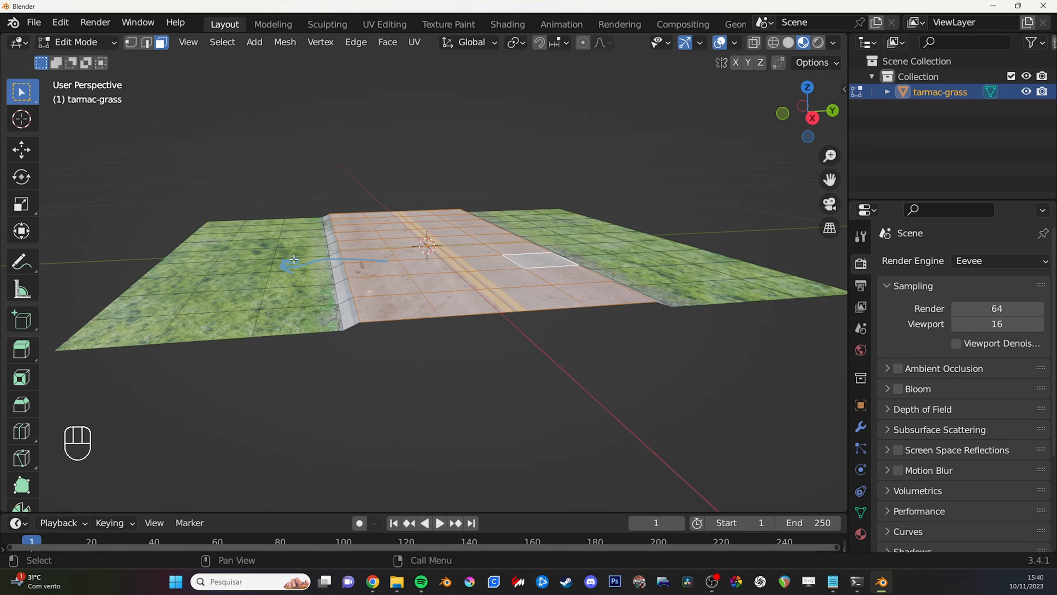
{"action": "middle_click_drag", "start_coordinate": [300, 260], "coordinate": [270, 263]}
{"action": "key", "text": "d"}
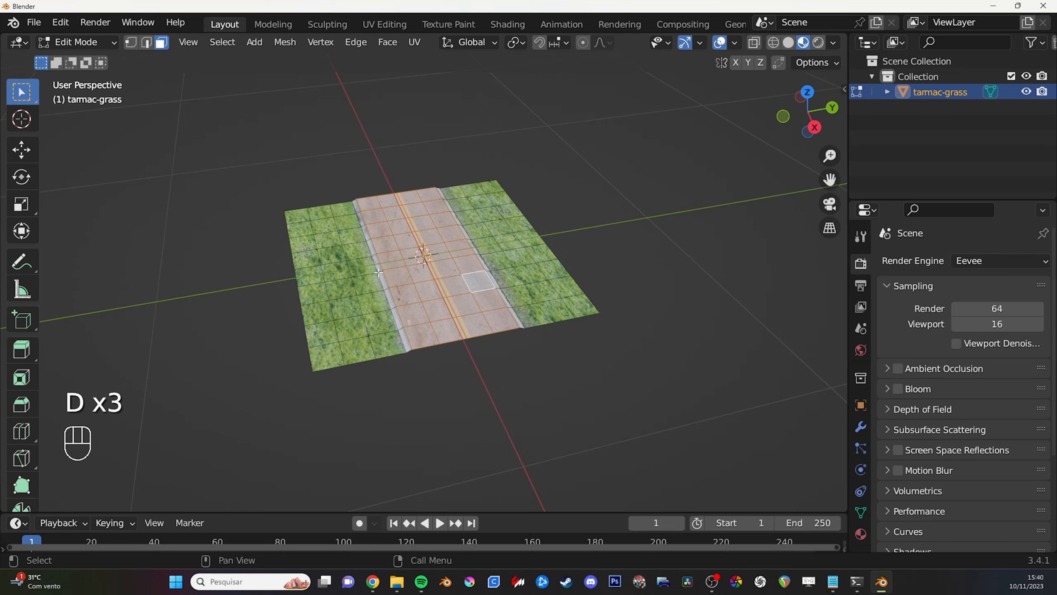
- Examine the raised road piece and its orientation along the axes from several angles
{"action": "middle_click_drag", "start_coordinate": [499, 266], "coordinate": [616, 283]}
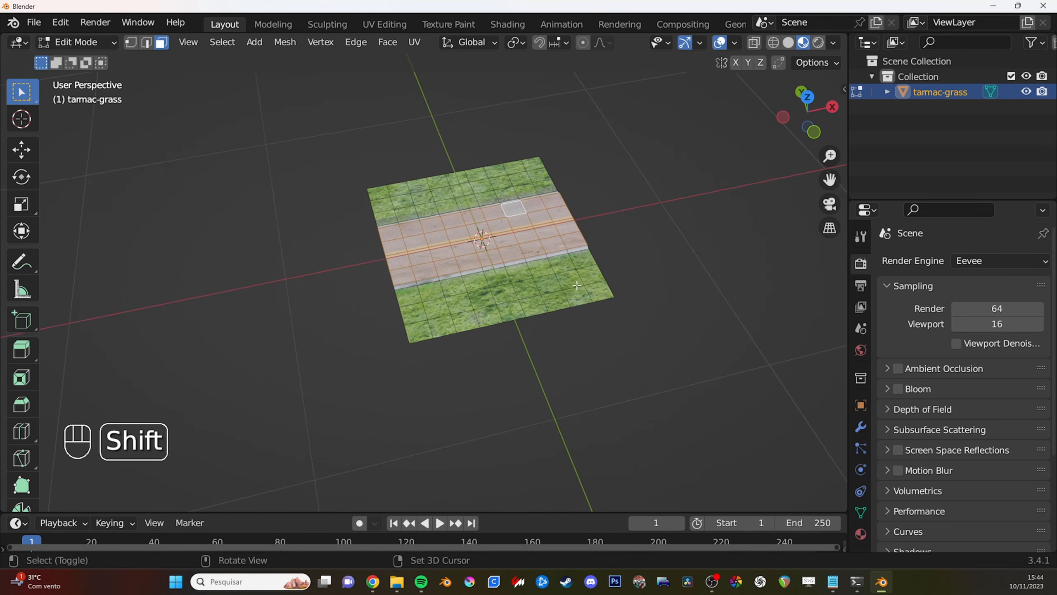
{"action": "middle_click_drag", "start_coordinate": [533, 241], "coordinate": [426, 276]}
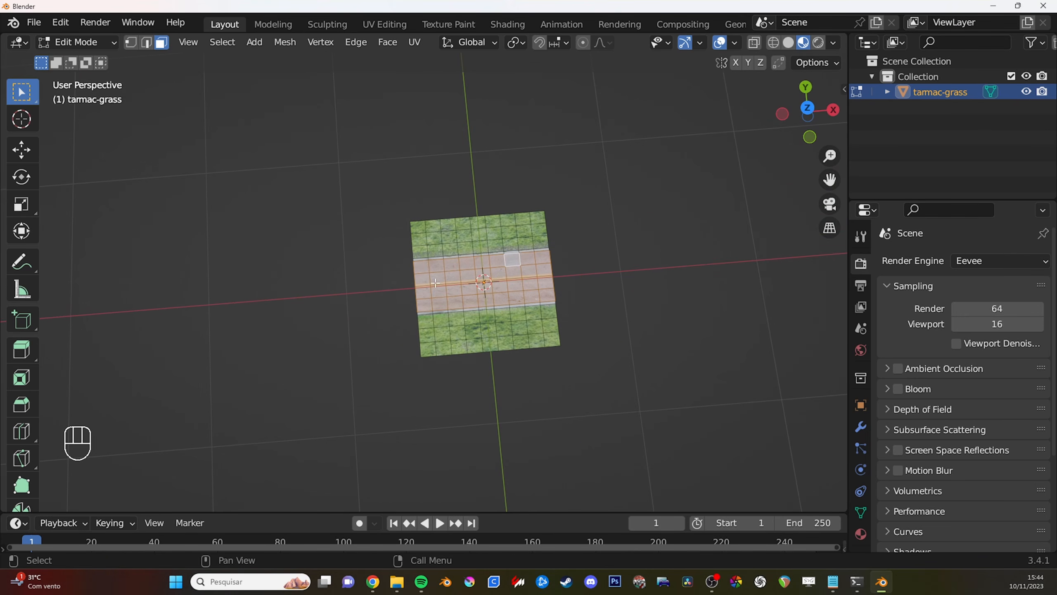
{"action": "mouse_move", "coordinate": [421, 283]}
{"action": "right_mouse_down"}
{"action": "mouse_move", "coordinate": [340, 281]}
{"action": "mouse_move", "coordinate": [340, 303]}
{"action": "right_mouse_up"}
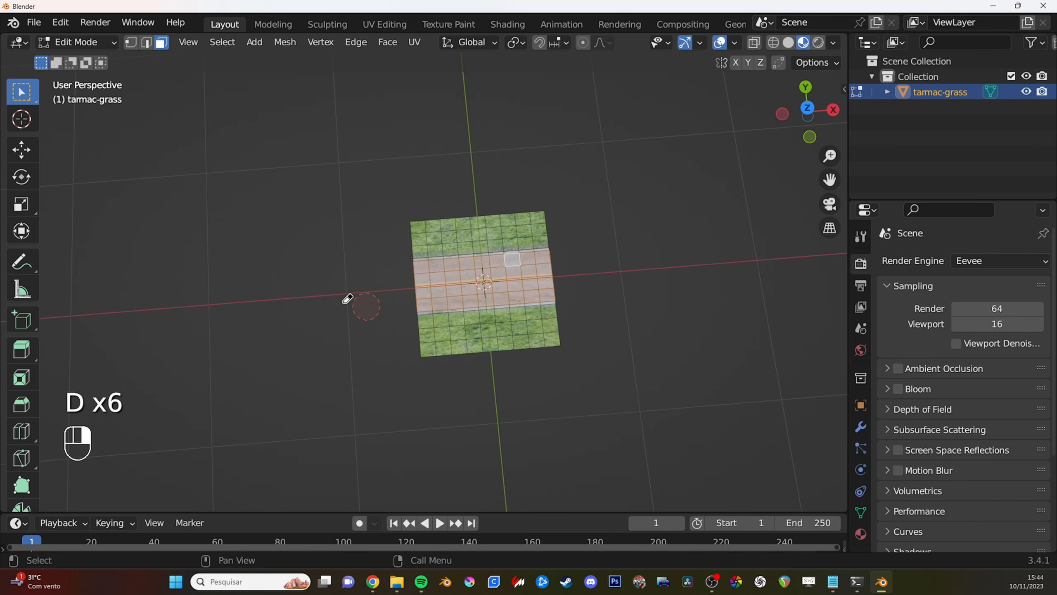
{"action": "middle_click_drag", "start_coordinate": [620, 318], "coordinate": [591, 292], "text": "shift"}
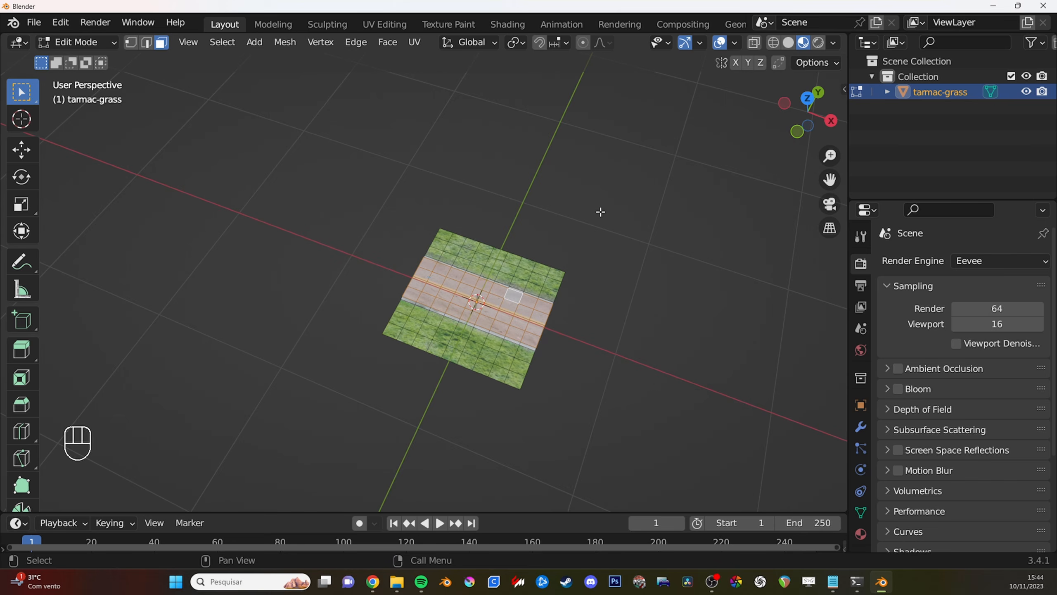
{"action": "middle_click_drag", "start_coordinate": [583, 327], "coordinate": [590, 236], "text": "shift"}
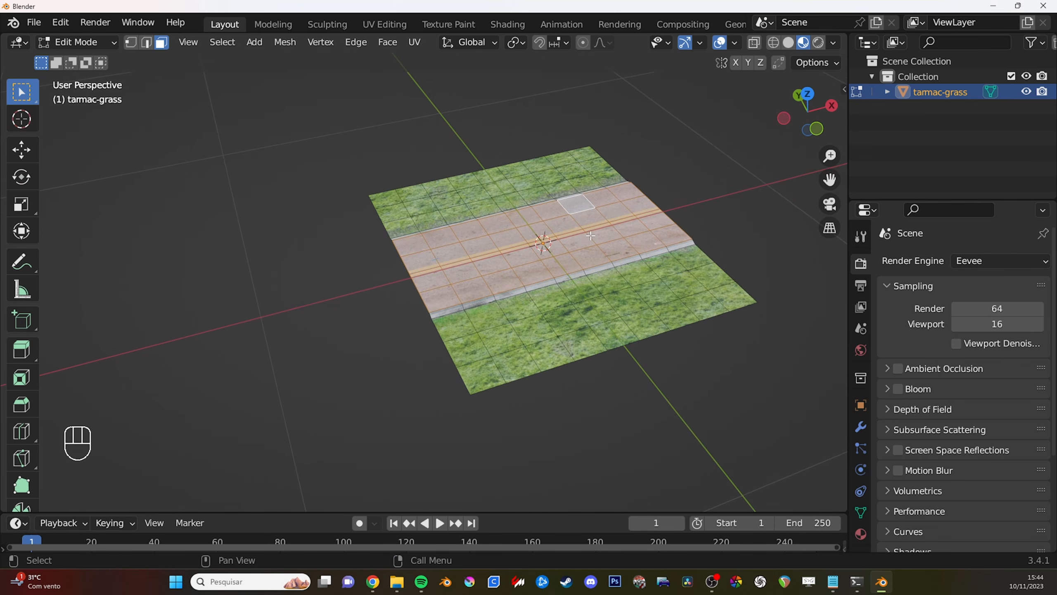
{"action": "middle_click_drag", "start_coordinate": [633, 291], "coordinate": [518, 325]}
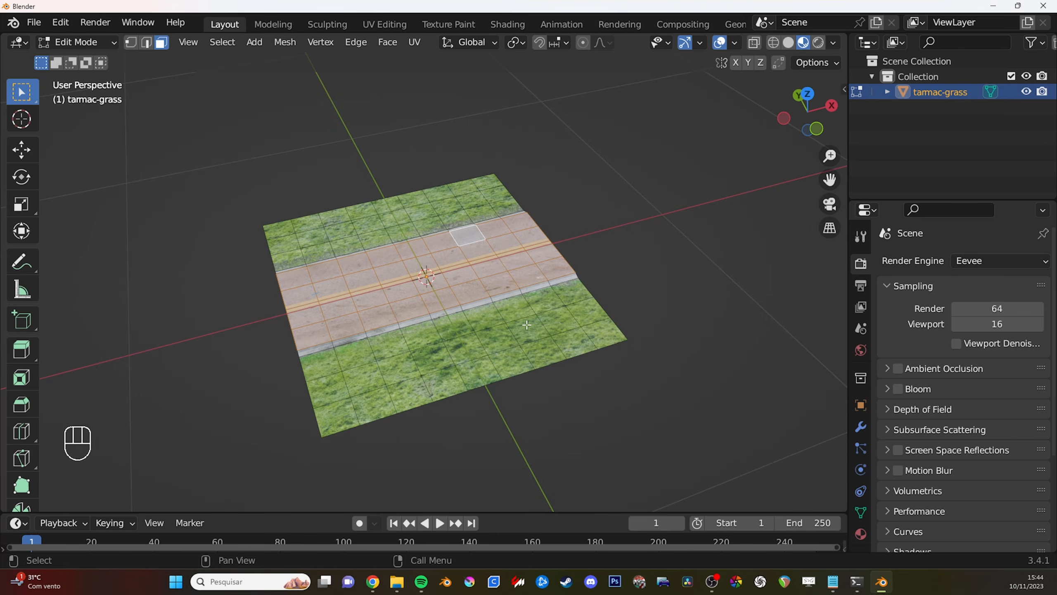
{"action": "mouse_move", "coordinate": [526, 284]}
{"action": "middle_mouse_down", "text": "ctrl"}
{"action": "mouse_move", "coordinate": [497, 302]}
{"action": "mouse_move", "coordinate": [510, 284]}
{"action": "mouse_move", "coordinate": [528, 295]}
{"action": "middle_mouse_up", "text": "ctrl"}
{"action": "middle_click_drag", "start_coordinate": [535, 358], "coordinate": [528, 341], "text": "ctrl"}
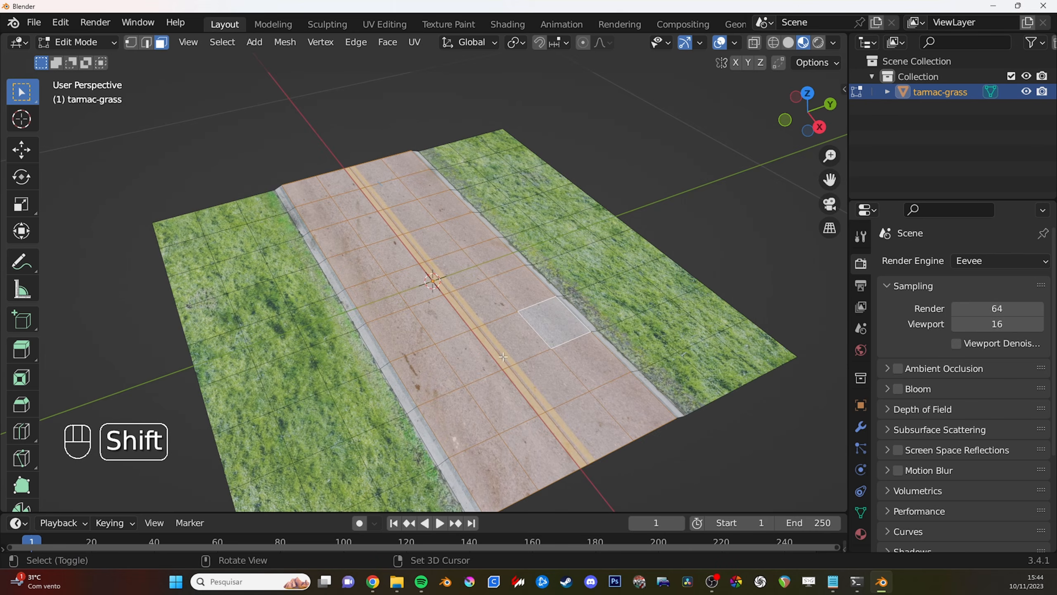
- Return the tarmac-grass object to Object Mode and add an Array modifier to it
{"action": "middle_click_drag", "start_coordinate": [501, 307], "coordinate": [552, 325], "text": "shift"}
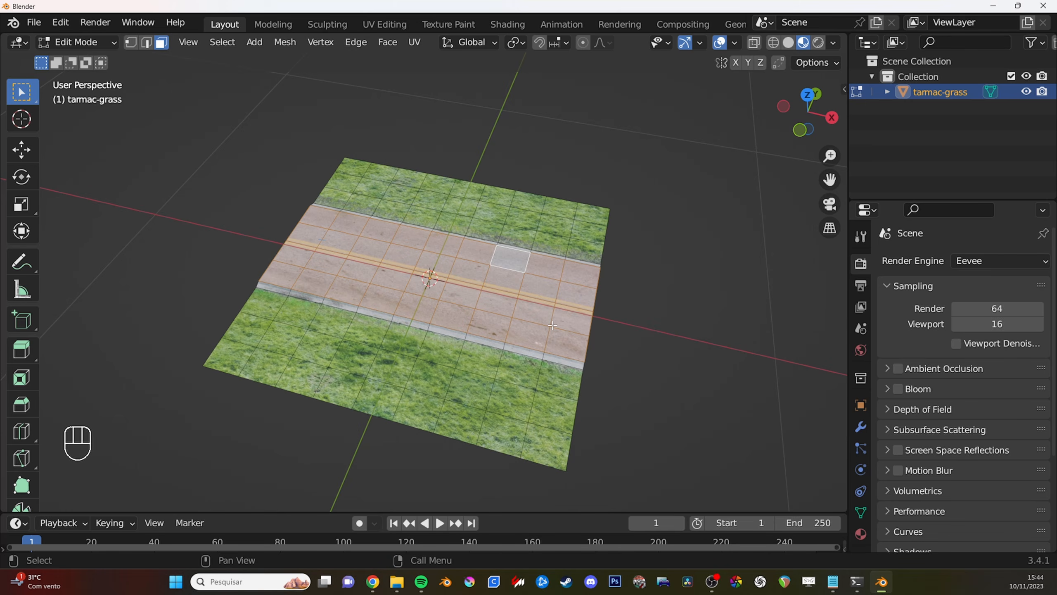
{"action": "middle_click_drag", "start_coordinate": [534, 309], "coordinate": [549, 359], "text": "ctrl"}
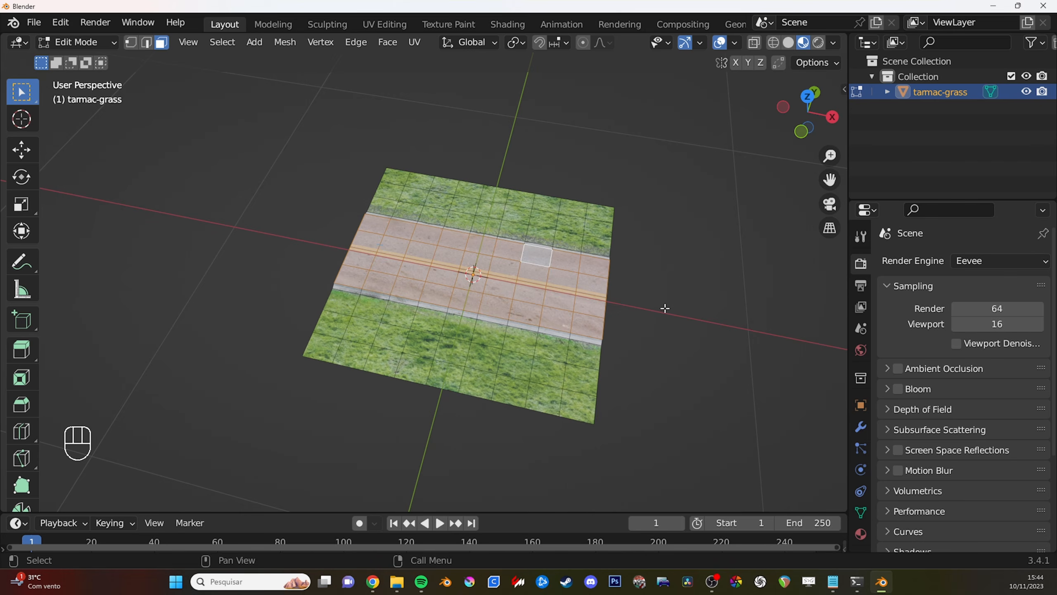
{"action": "key", "text": "Tab"}
{"action": "mouse_move", "coordinate": [666, 301]}
{"action": "middle_mouse_down"}
{"action": "mouse_move", "coordinate": [654, 264]}
{"action": "mouse_move", "coordinate": [658, 318]}
{"action": "middle_mouse_up"}
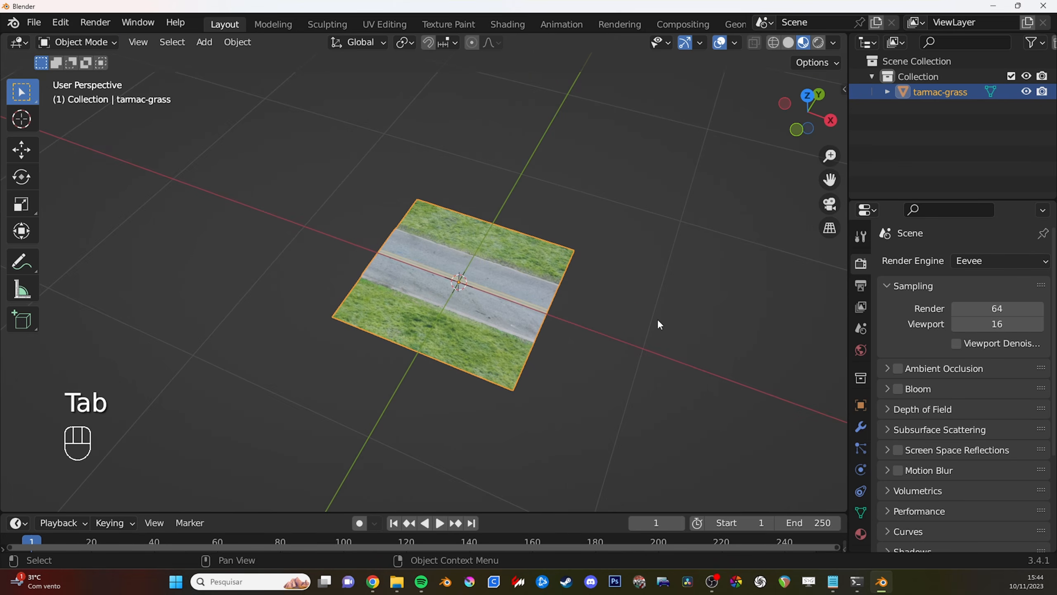
{"action": "left_click", "coordinate": [860, 427]}
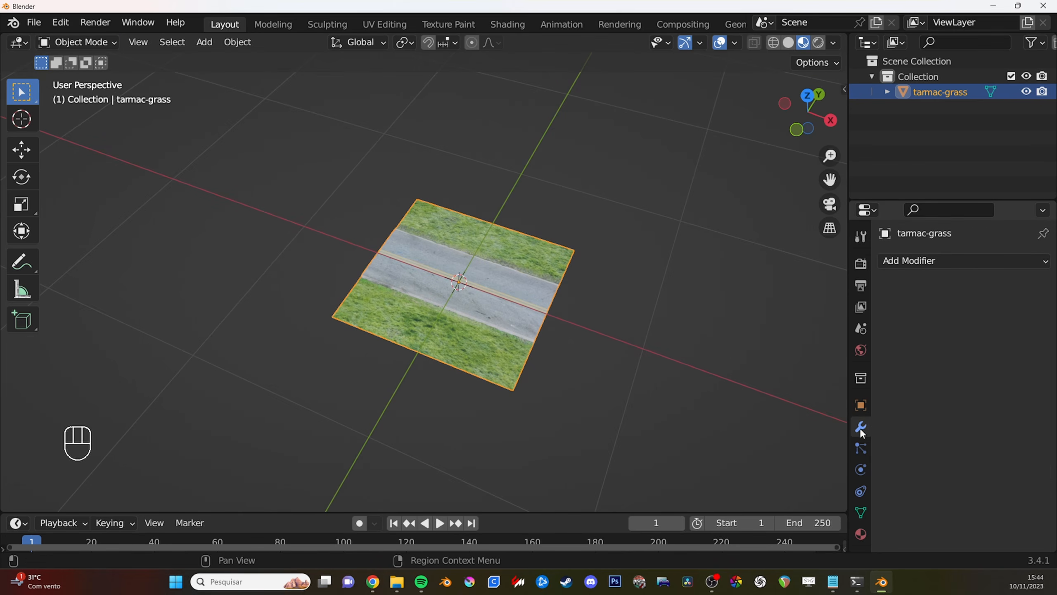
{"action": "left_click", "coordinate": [943, 261]}
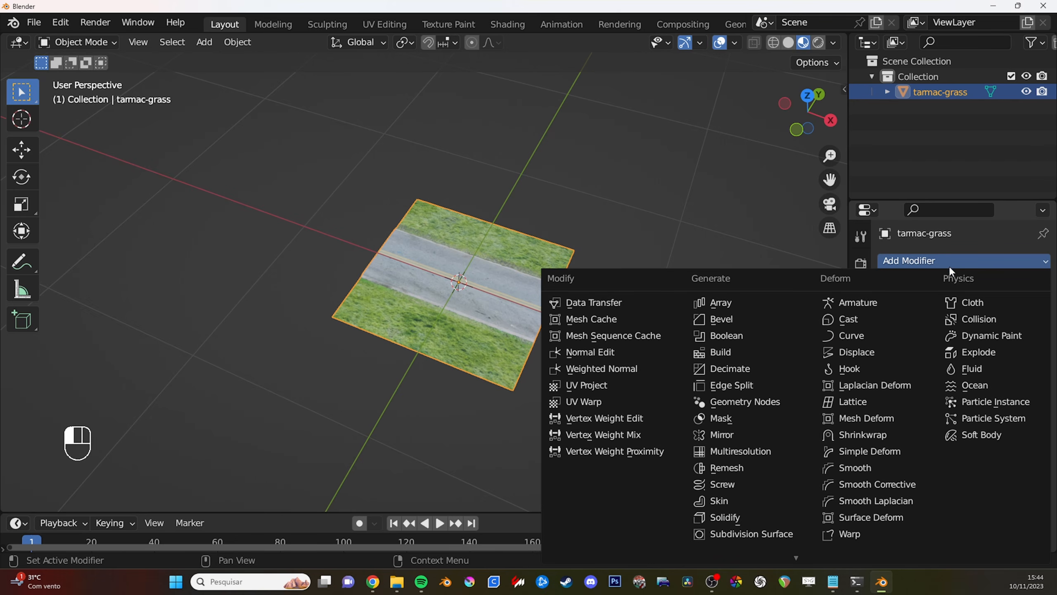
{"action": "left_click", "coordinate": [727, 302]}
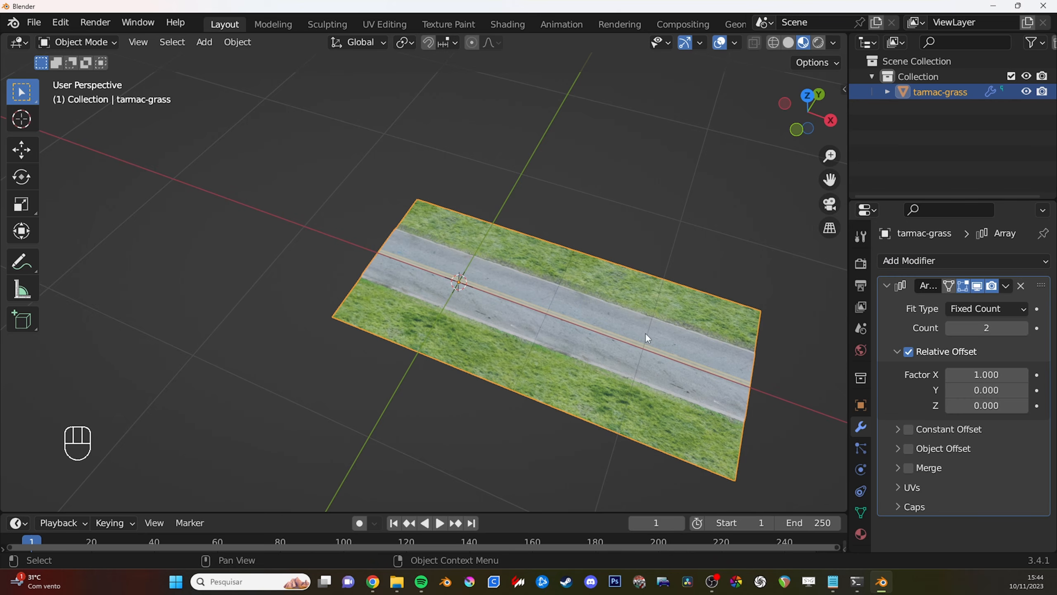
- Set the Array modifier's count to 4 so the road piece repeats along the X axis
{"action": "middle_click_drag", "start_coordinate": [646, 333], "coordinate": [616, 352]}
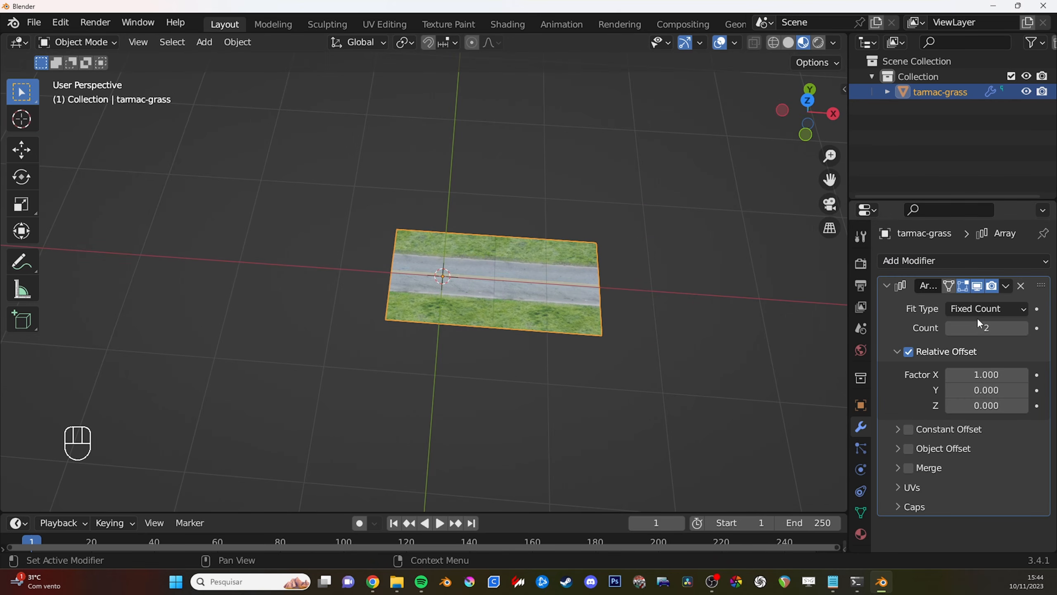
{"action": "middle_click_drag", "start_coordinate": [729, 346], "coordinate": [689, 343], "text": "ctrl"}
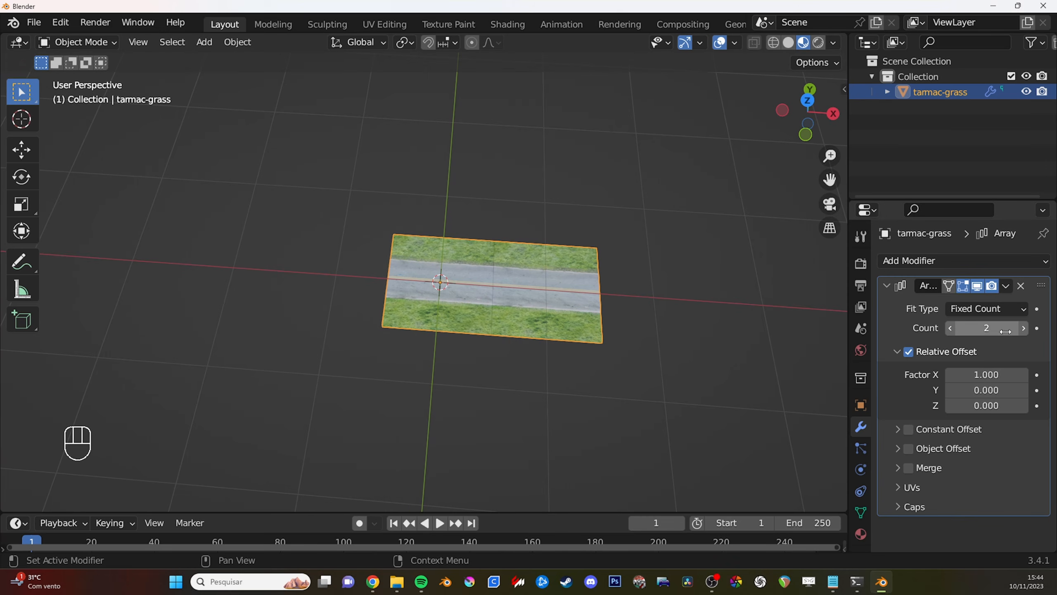
{"action": "mouse_move", "coordinate": [984, 328]}
{"action": "left_mouse_down"}
{"action": "mouse_move", "coordinate": [993, 329]}
{"action": "mouse_move", "coordinate": [982, 328]}
{"action": "left_mouse_up"}
{"action": "middle_click_drag", "start_coordinate": [765, 308], "coordinate": [626, 362], "text": "ctrl"}
{"action": "mouse_move", "coordinate": [991, 329]}
{"action": "left_mouse_down"}
{"action": "mouse_move", "coordinate": [1001, 327]}
{"action": "mouse_move", "coordinate": [983, 328]}
{"action": "left_mouse_up"}
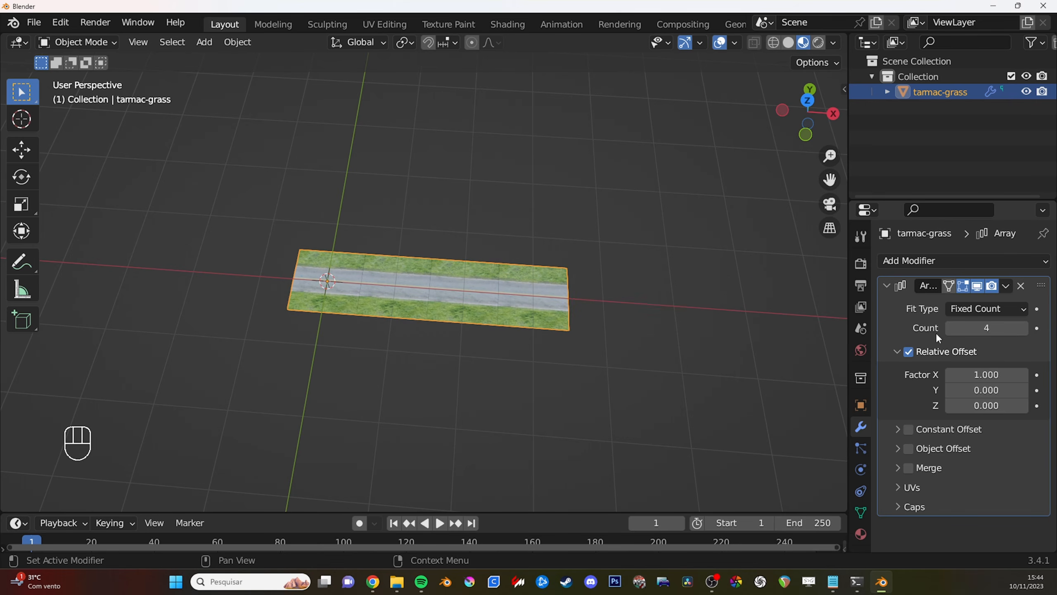
- Enable Merge on the Array modifier so neighbouring road pieces join at their shared vertices
{"action": "middle_click_drag", "start_coordinate": [637, 370], "coordinate": [625, 292], "text": "ctrl"}
{"action": "middle_click_drag", "start_coordinate": [641, 338], "coordinate": [682, 334], "text": "shift"}
{"action": "middle_click_drag", "start_coordinate": [649, 349], "coordinate": [656, 307], "text": "ctrl"}
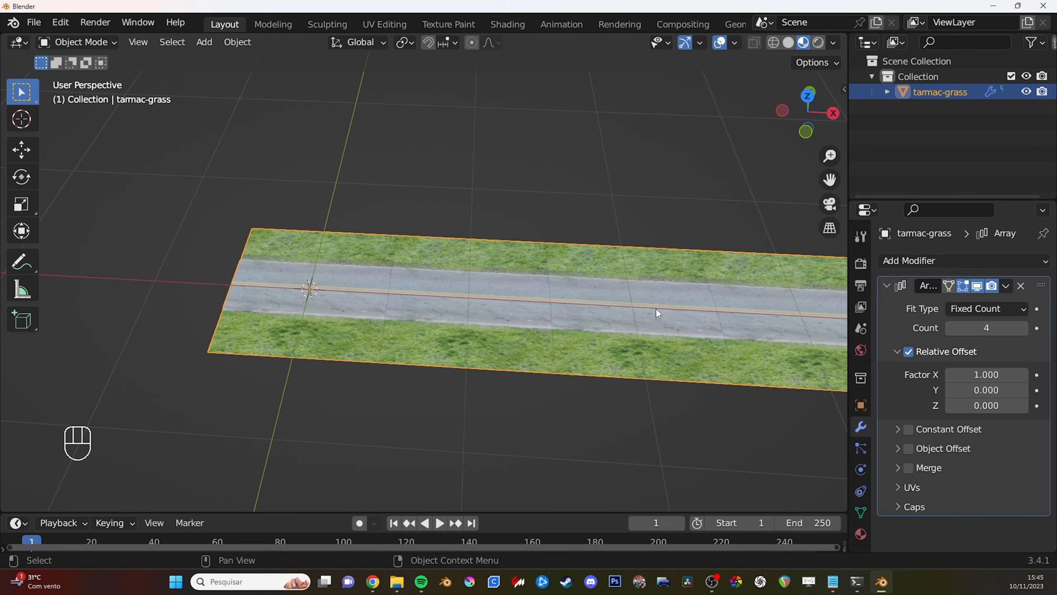
{"action": "middle_click_drag", "start_coordinate": [552, 393], "coordinate": [575, 380], "text": "shift"}
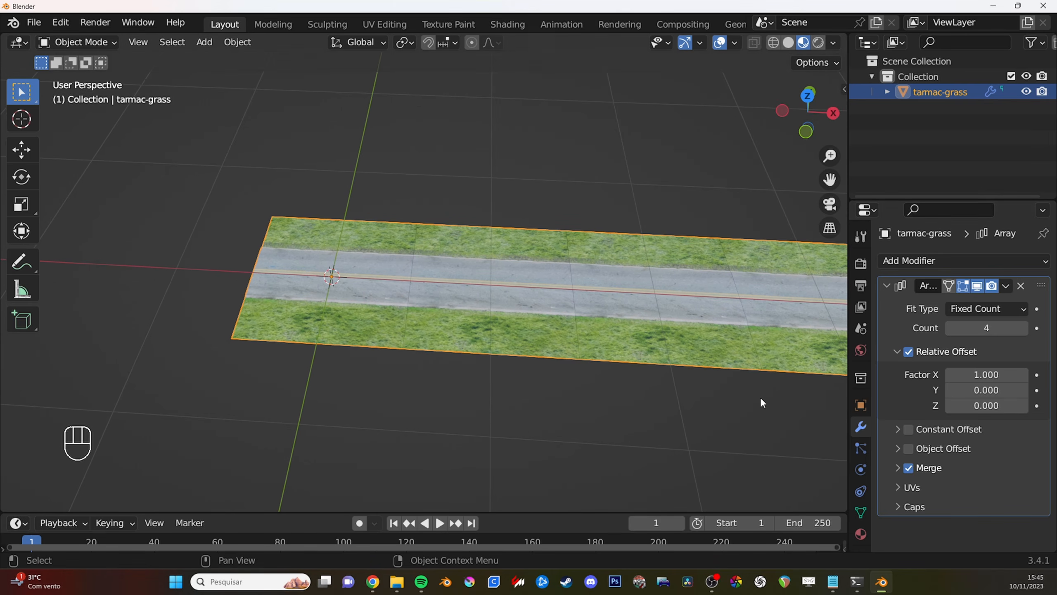
{"action": "mouse_move", "coordinate": [591, 334]}
{"action": "middle_mouse_down", "text": "ctrl"}
{"action": "mouse_move", "coordinate": [561, 319]}
{"action": "mouse_move", "coordinate": [555, 352]}
{"action": "mouse_move", "coordinate": [596, 353]}
{"action": "middle_mouse_up", "text": "ctrl"}
- In vertex select mode, circle the corner vertex at the seam between the first two road pieces with an annotation, and erase it
{"action": "key", "text": "Tab"}
{"action": "middle_click_drag", "start_coordinate": [591, 358], "coordinate": [570, 340], "text": "ctrl"}
{"action": "key", "text": "1"}
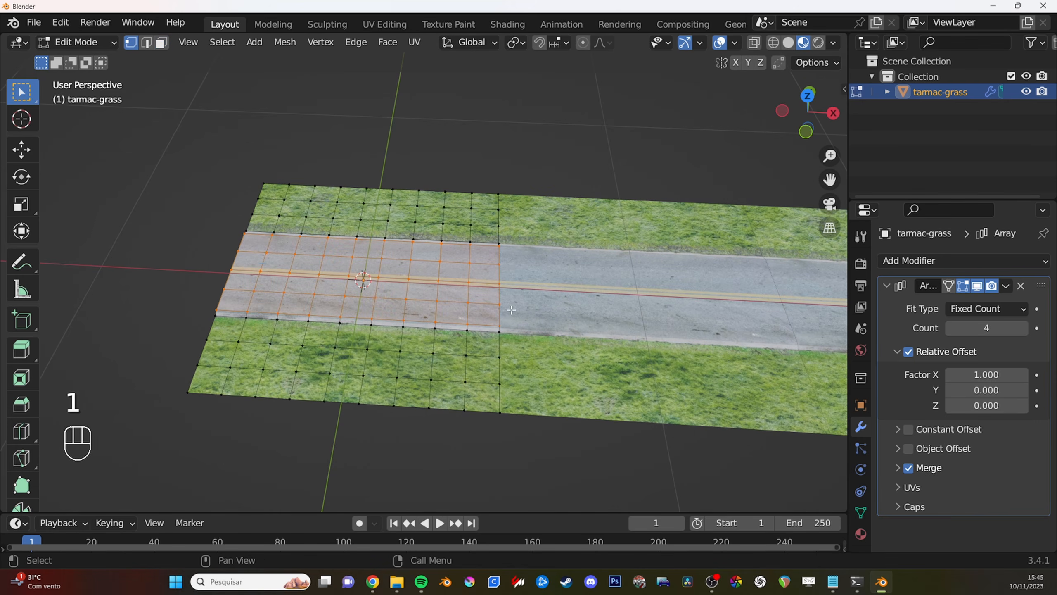
{"action": "left_click", "coordinate": [497, 412]}
{"action": "right_click_drag", "start_coordinate": [507, 393], "coordinate": [495, 406]}
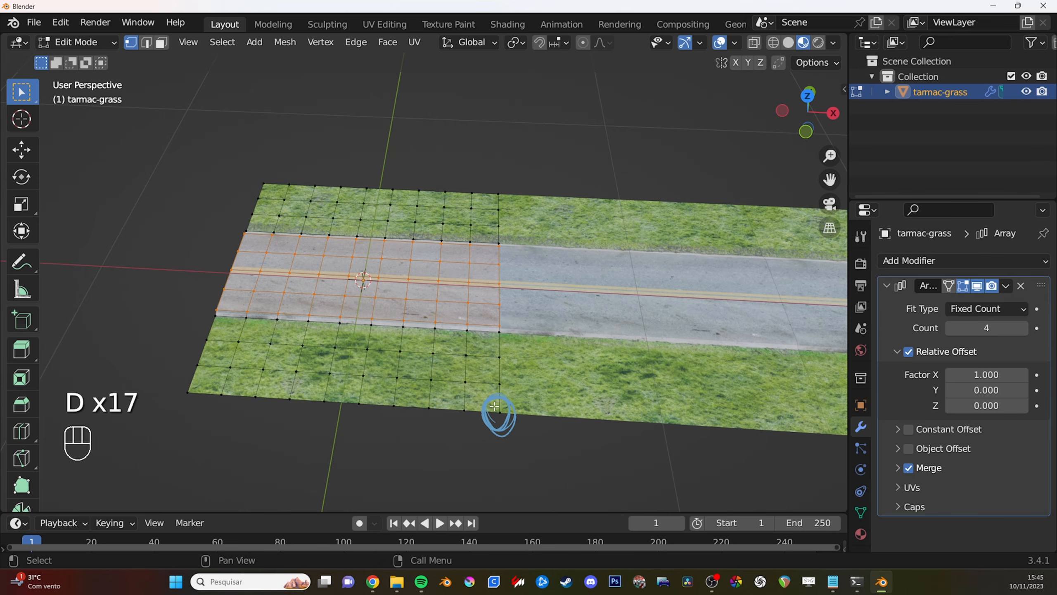
{"action": "right_click_drag", "start_coordinate": [518, 413], "coordinate": [488, 426]}
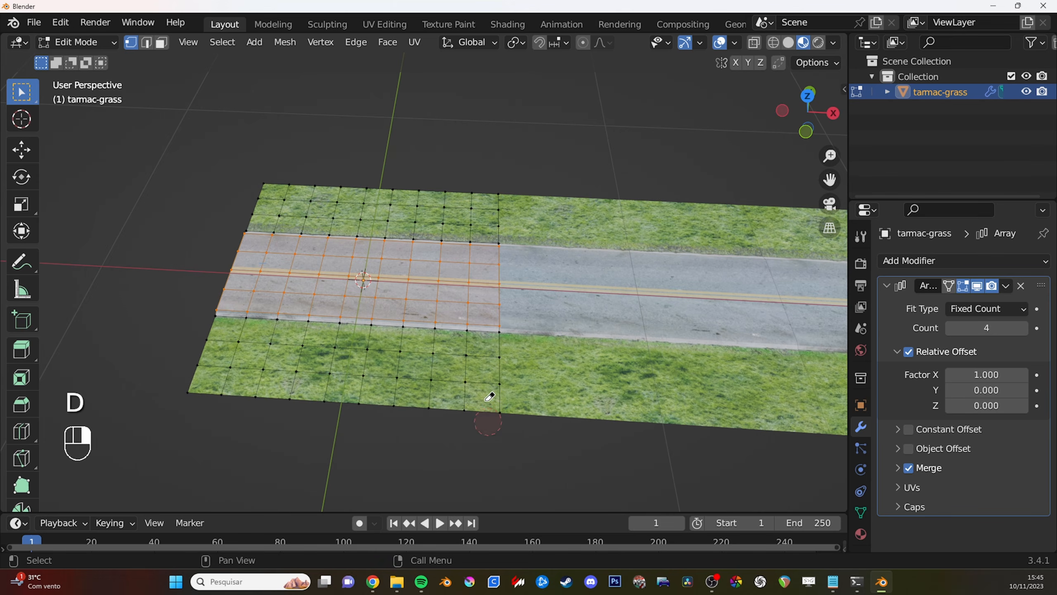
- Inspect the seam between the first two road pieces and return the road to Object Mode
{"action": "scroll", "coordinate": [546, 259], "scroll_direction": "down", "scroll_amount": 3}
{"action": "middle_click_drag", "start_coordinate": [546, 259], "coordinate": [525, 282], "text": "shift"}
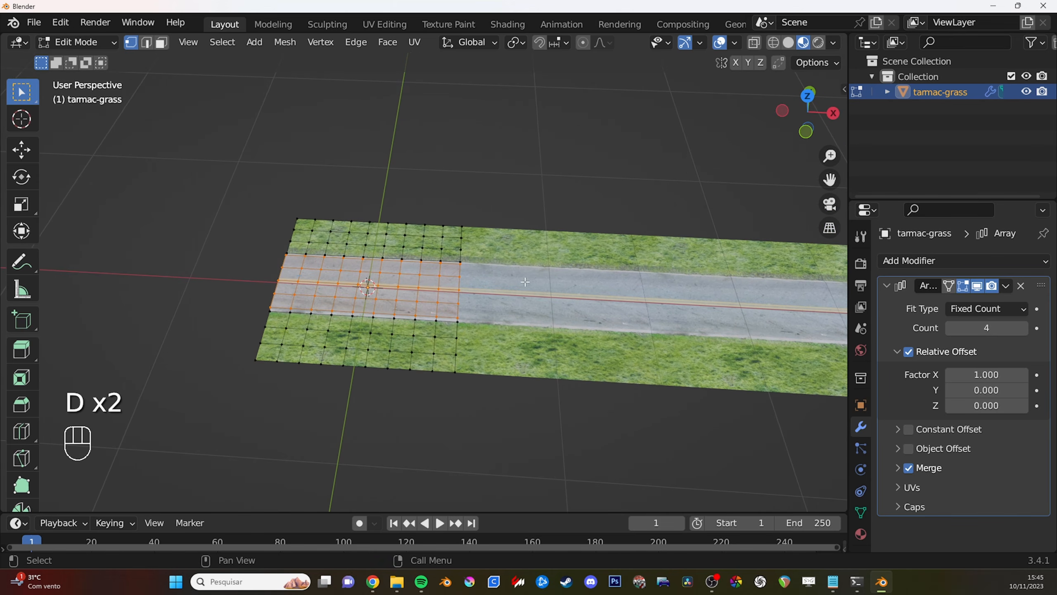
{"action": "scroll", "coordinate": [498, 348], "scroll_direction": "up", "scroll_amount": 2}
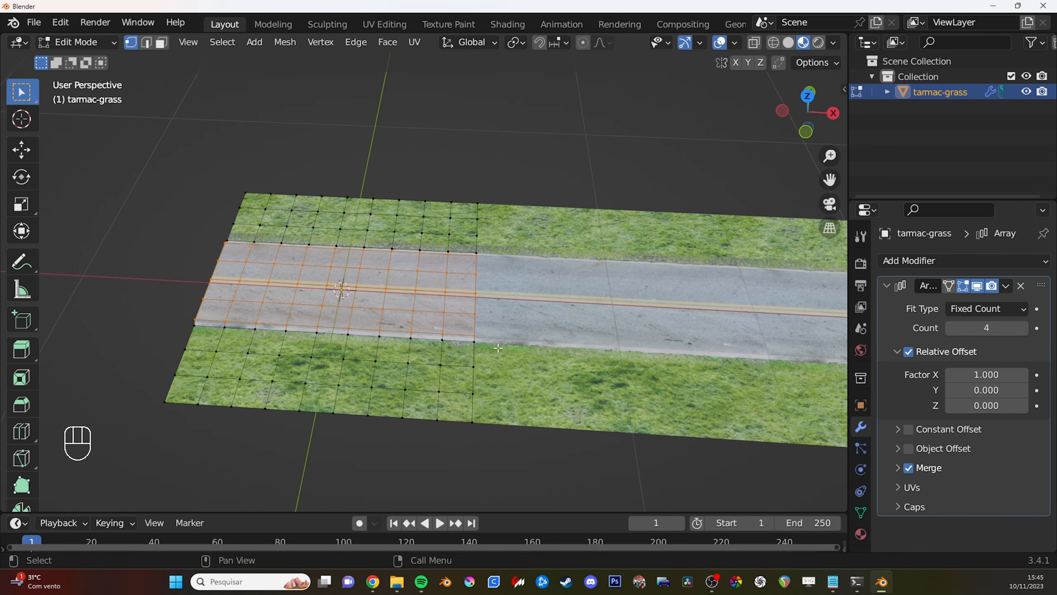
{"action": "middle_click_drag", "start_coordinate": [498, 348], "coordinate": [516, 390], "text": "ctrl"}
{"action": "middle_click_drag", "start_coordinate": [636, 437], "coordinate": [632, 446]}
{"action": "key", "text": "Tab"}
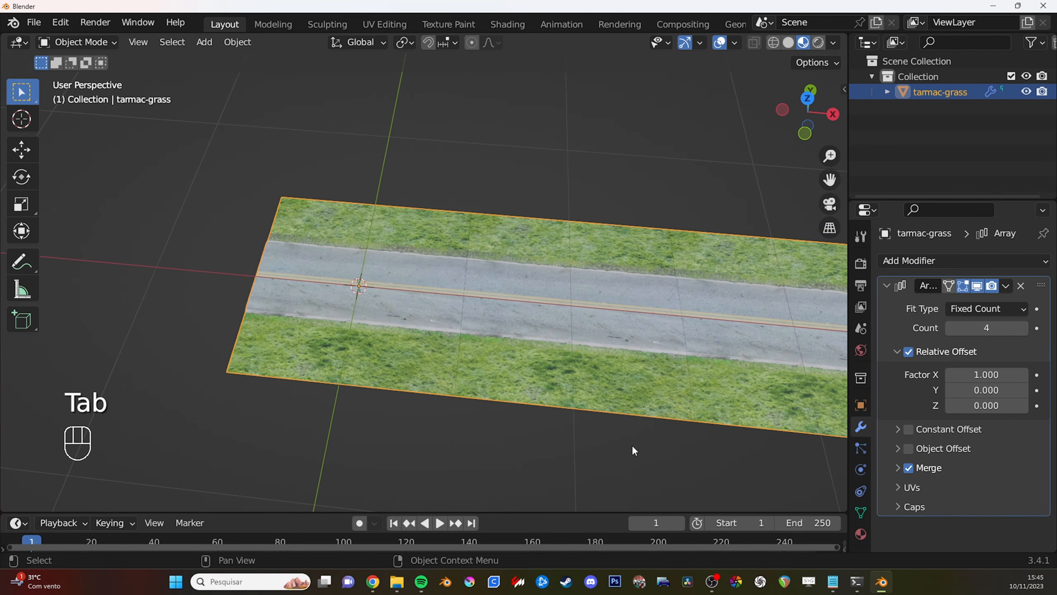
{"action": "middle_click_drag", "start_coordinate": [637, 293], "coordinate": [653, 328], "text": "ctrl"}
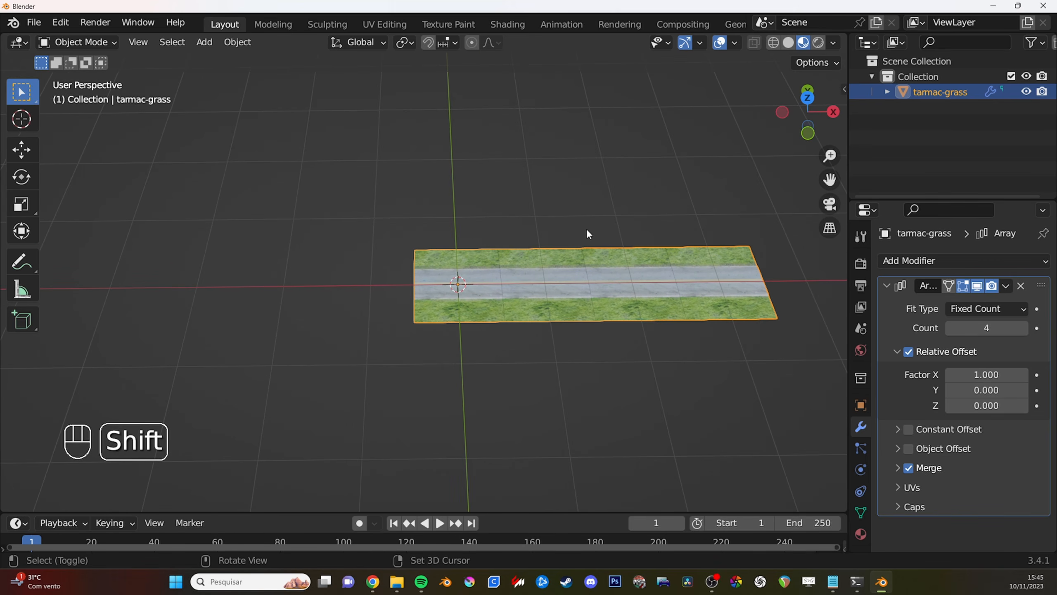
{"action": "key", "text": "shift+a"}
{"action": "mouse_move", "coordinate": [588, 232]}
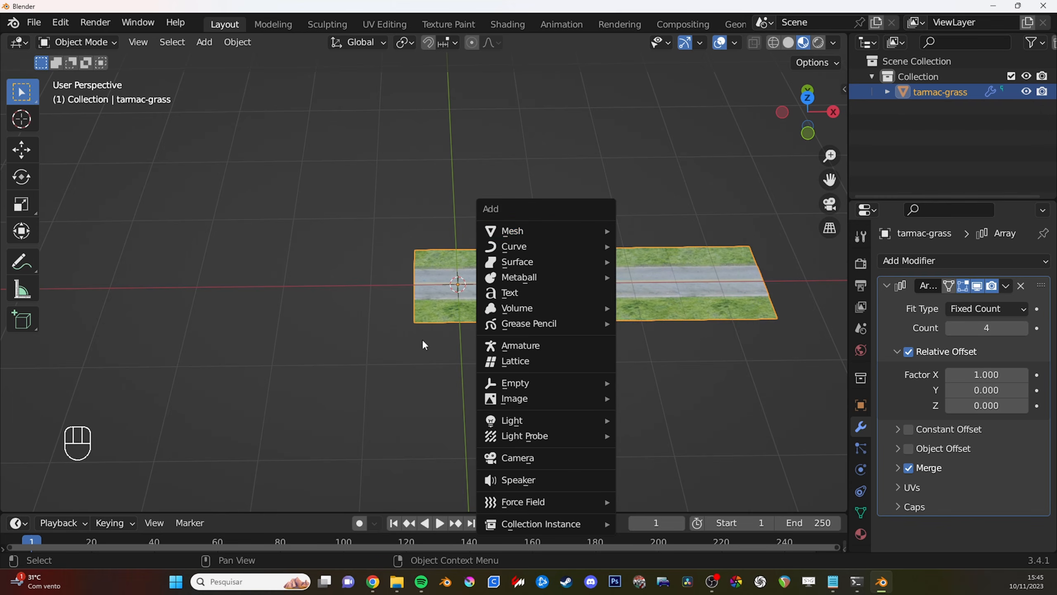
{"action": "key", "text": "shift+a"}
{"action": "mouse_move", "coordinate": [469, 267]}
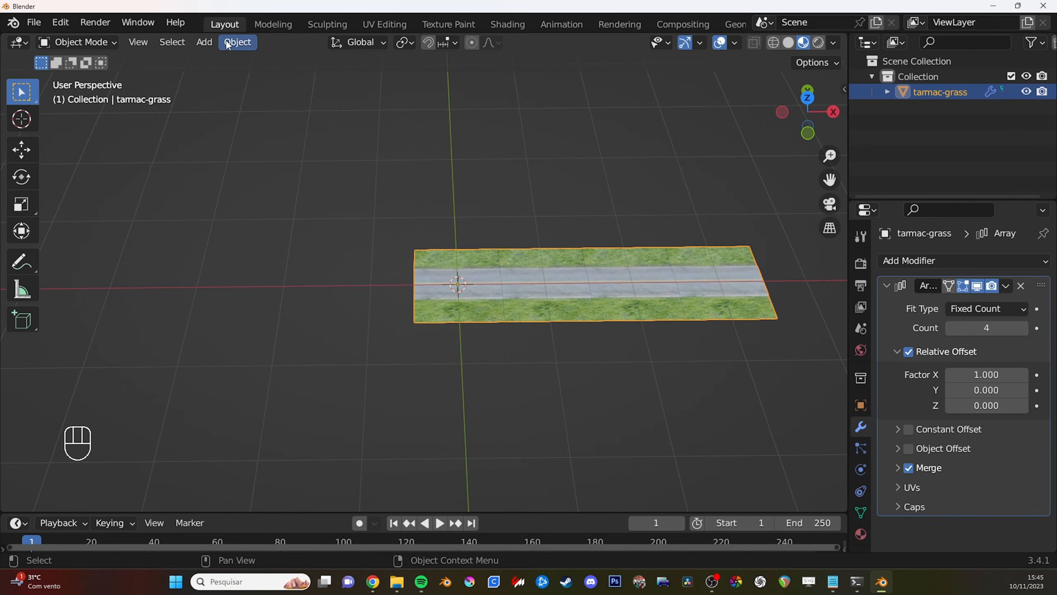
{"action": "left_click", "coordinate": [205, 42]}
{"action": "mouse_move", "coordinate": [211, 62]}
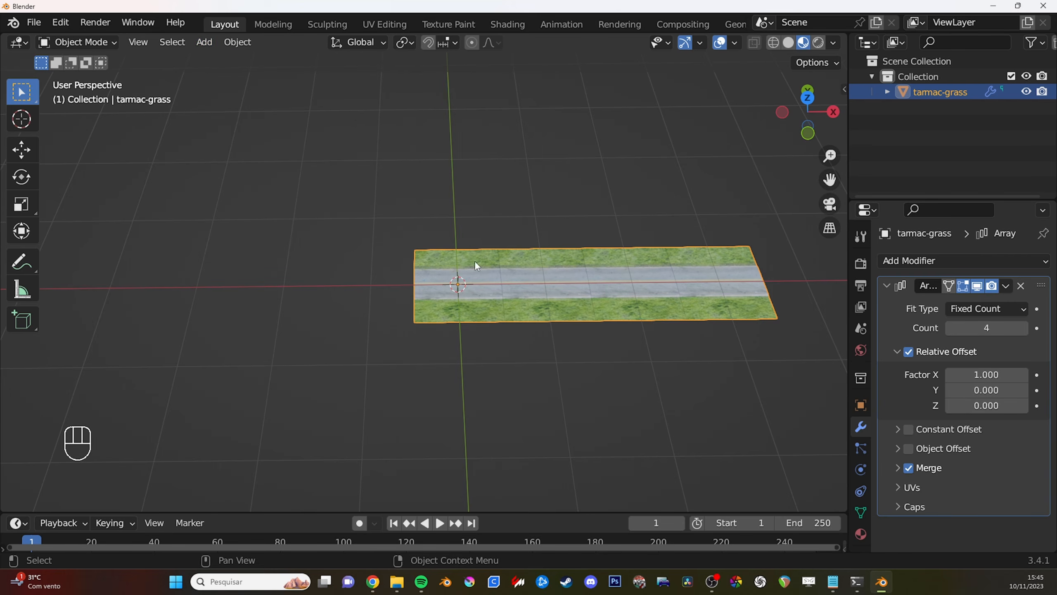
- Add a Bezier curve at the origin and switch it to Edit Mode
{"action": "key", "text": "shift+a"}
{"action": "mouse_move", "coordinate": [485, 275]}
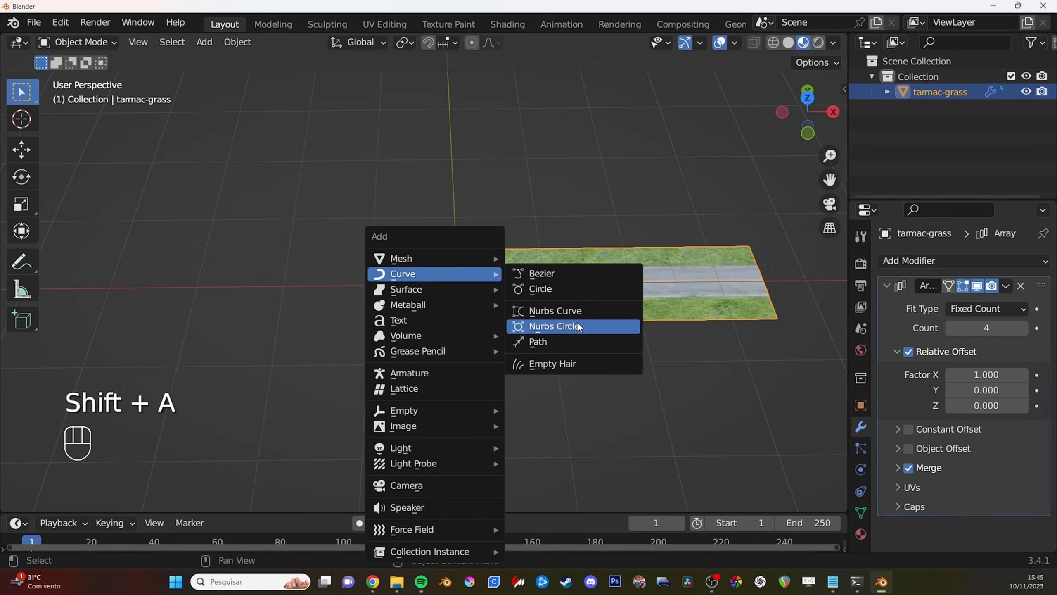
{"action": "left_click", "coordinate": [559, 273]}
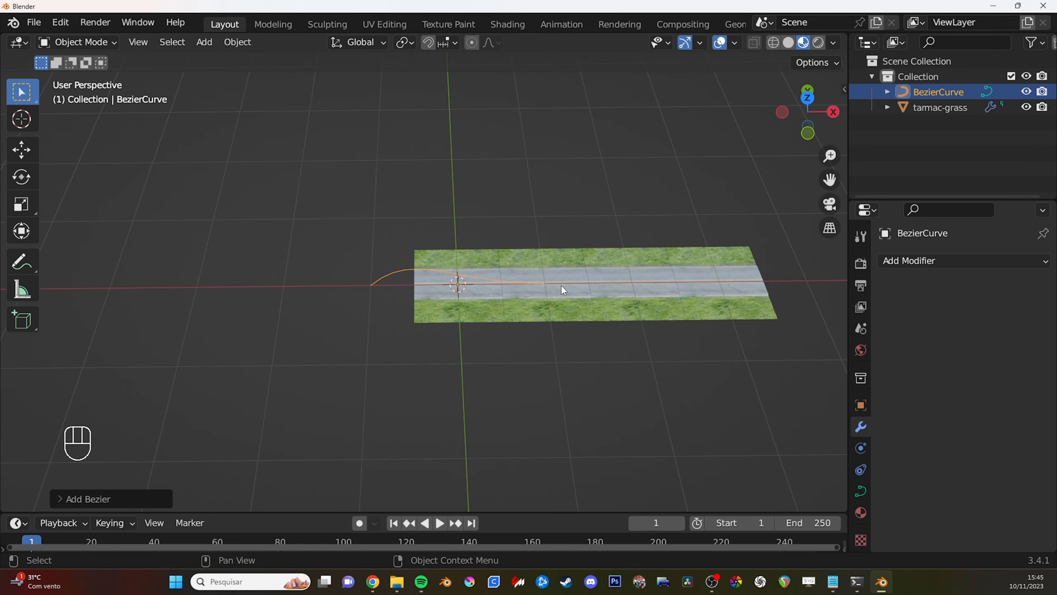
{"action": "middle_click_drag", "start_coordinate": [551, 294], "coordinate": [536, 312]}
{"action": "key", "text": "Tab"}
- Enable the display of curve normals in the viewport overlays for curve editing
{"action": "scroll", "coordinate": [532, 315], "scroll_direction": "up", "scroll_amount": 1}
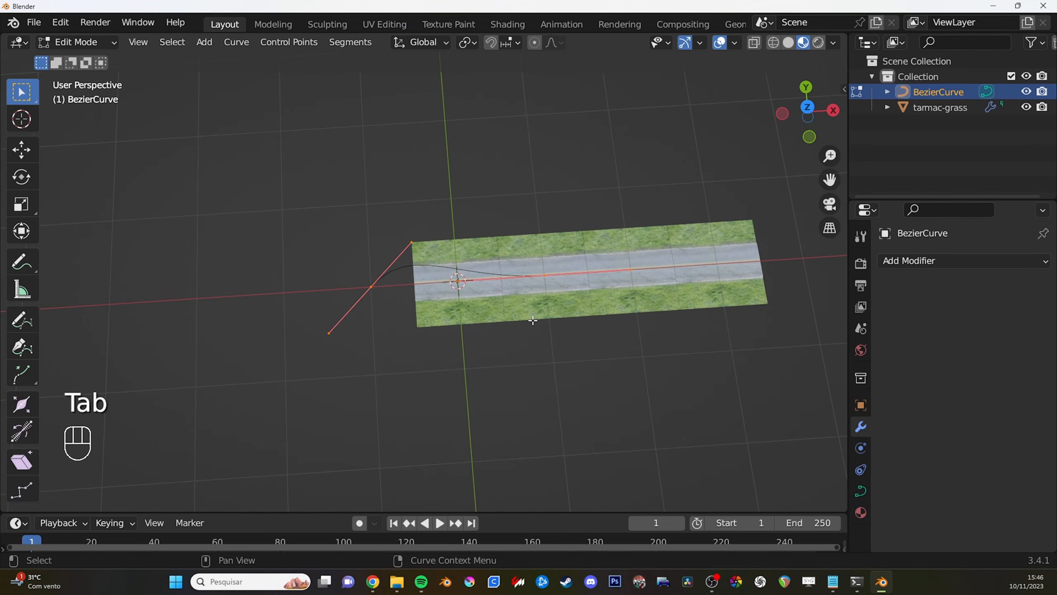
{"action": "middle_click", "coordinate": [469, 282], "text": "alt"}
{"action": "mouse_move", "coordinate": [469, 282]}
{"action": "middle_mouse_down", "text": "shift"}
{"action": "mouse_move", "coordinate": [457, 259]}
{"action": "mouse_move", "coordinate": [474, 274]}
{"action": "middle_mouse_up", "text": "shift"}
{"action": "middle_click_drag", "start_coordinate": [473, 273], "coordinate": [469, 264], "text": "shift"}
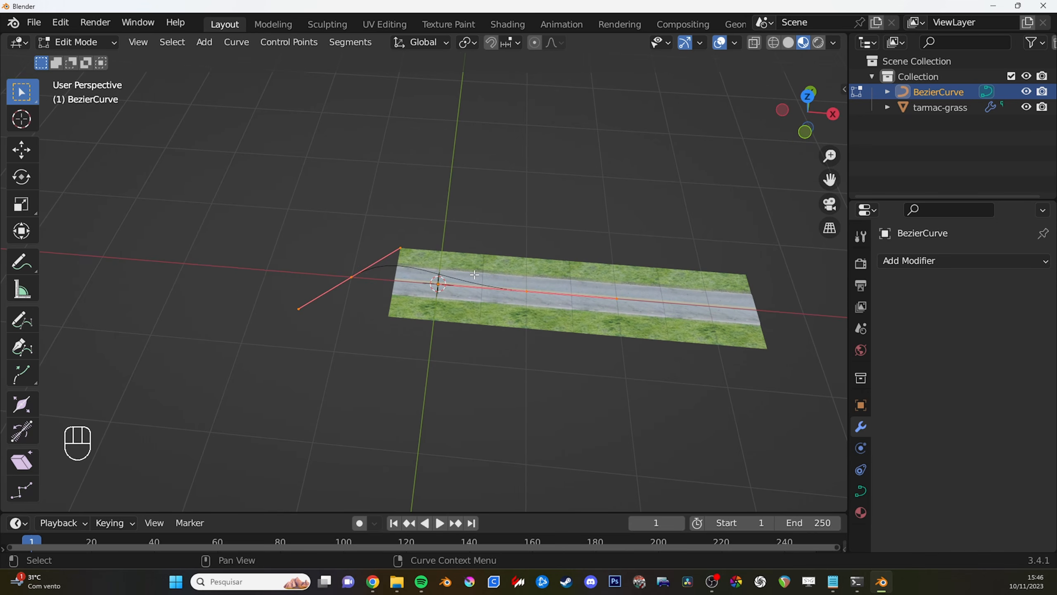
{"action": "scroll", "coordinate": [479, 275], "scroll_direction": "up", "scroll_amount": 1}
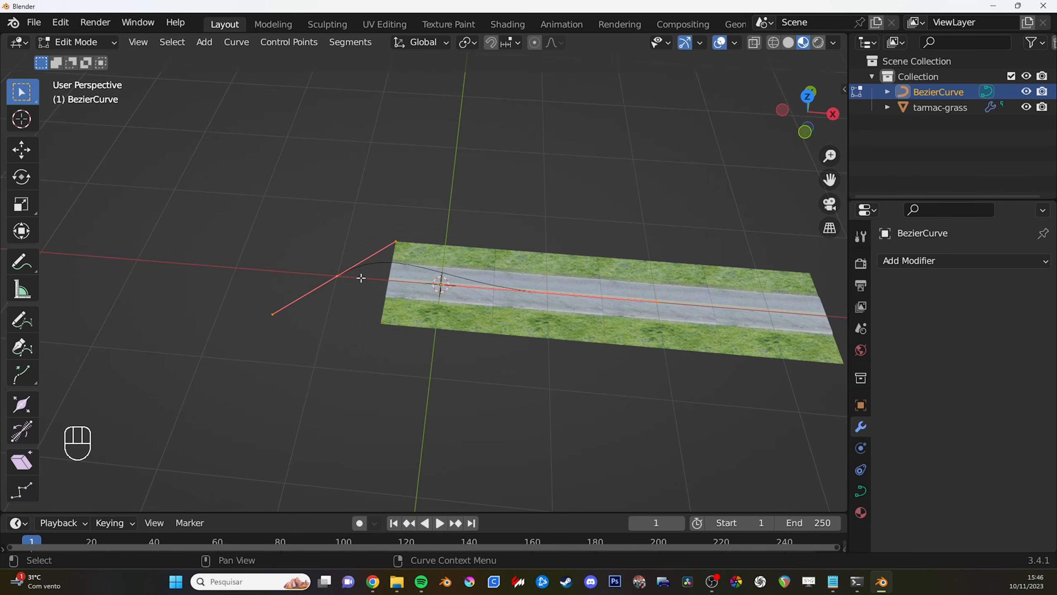
{"action": "left_click", "coordinate": [735, 43]}
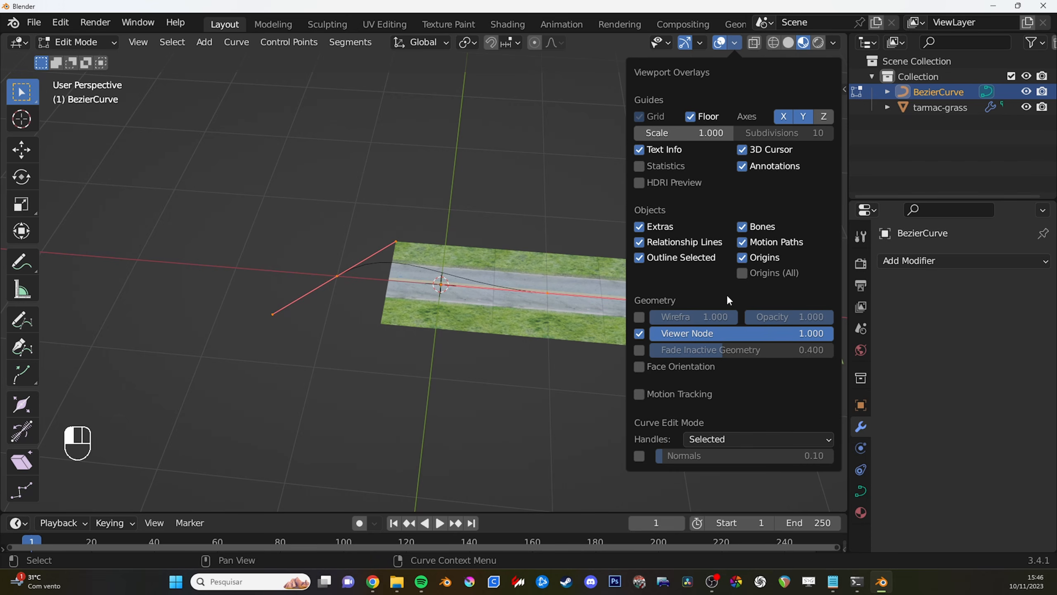
{"action": "left_click", "coordinate": [640, 456]}
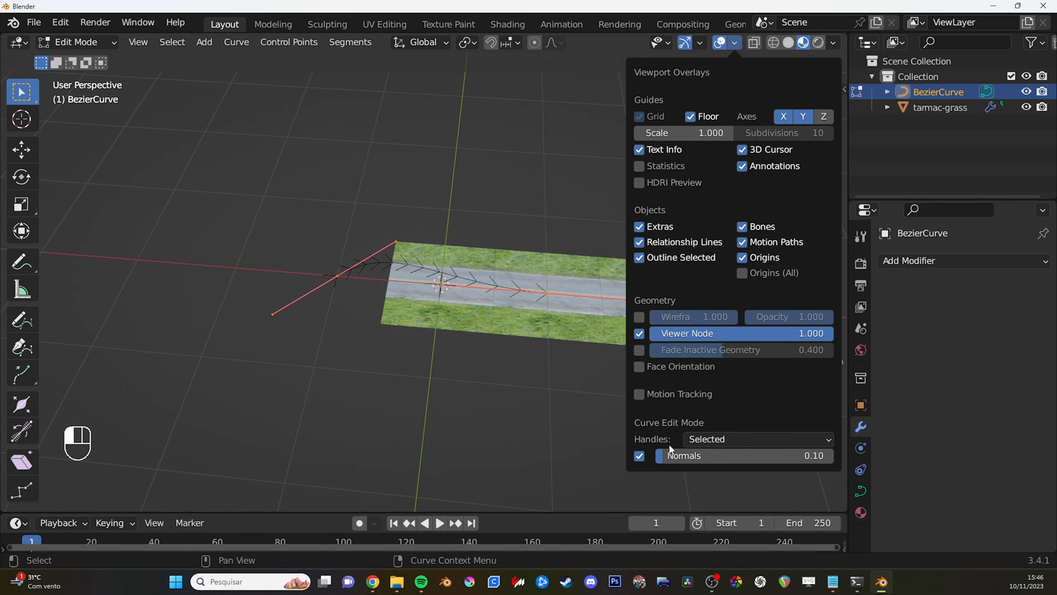
- Try rotating the curve's start control point to align its handles with the X axis
{"action": "middle_click_drag", "start_coordinate": [437, 299], "coordinate": [455, 357], "text": "shift"}
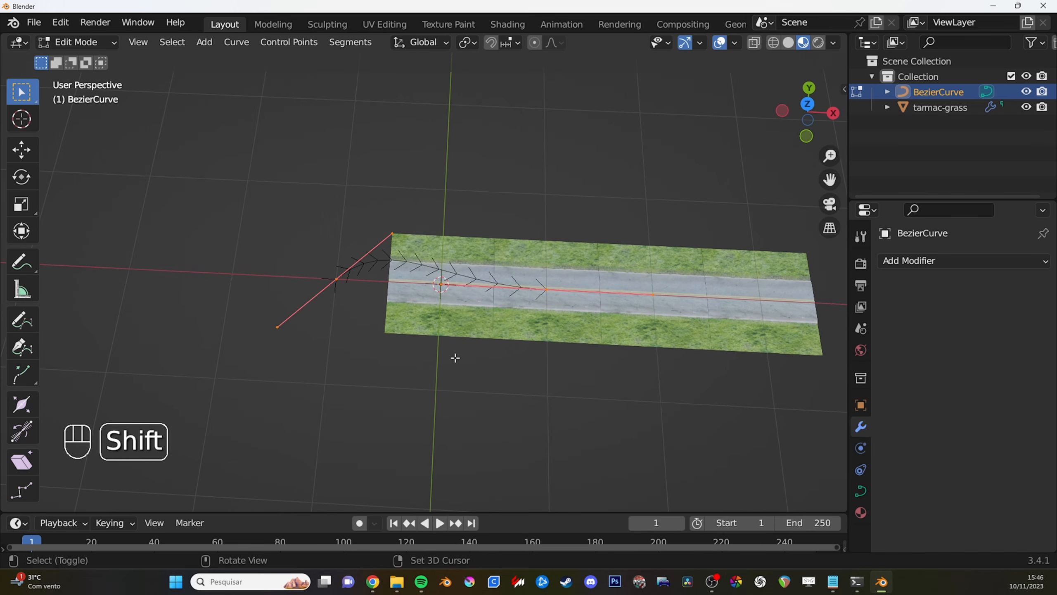
{"action": "key", "text": "r"}
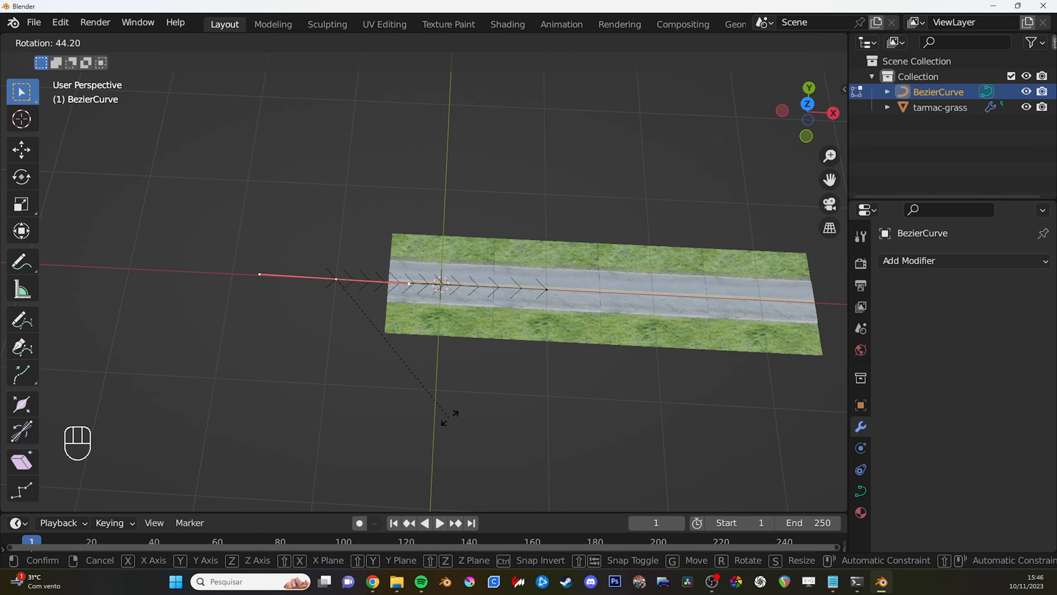
{"action": "left_click", "coordinate": [525, 353]}
{"action": "middle_click_drag", "start_coordinate": [524, 354], "coordinate": [520, 289]}
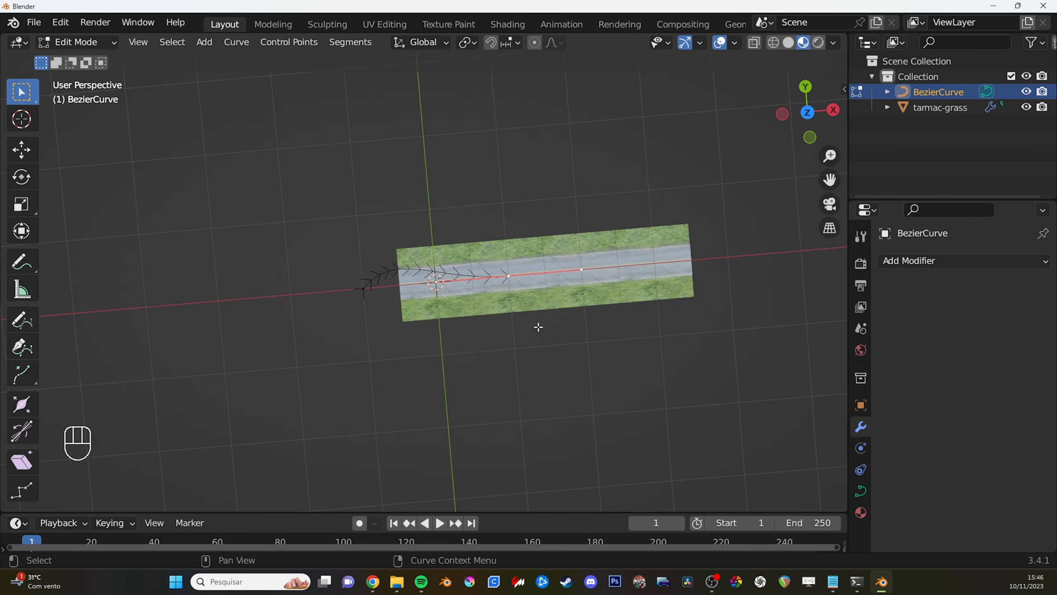
- Try moving, rotating and scaling the curve's end control point in the top view
{"action": "middle_click_drag", "start_coordinate": [538, 327], "coordinate": [531, 349], "text": "alt"}
{"action": "key", "text": "g"}
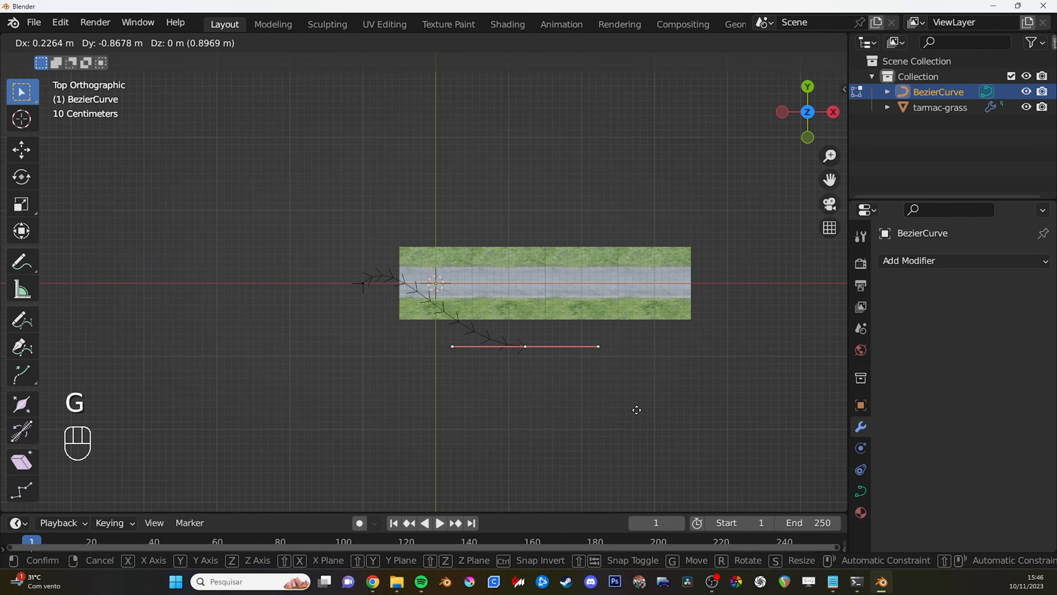
{"action": "key", "text": "r"}
{"action": "left_click", "coordinate": [618, 370]}
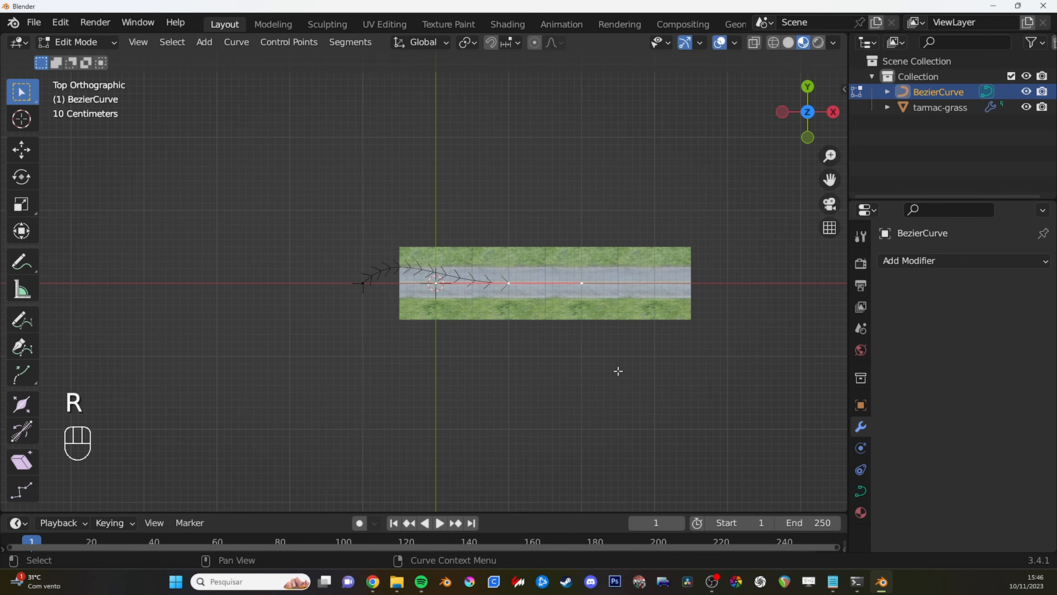
{"action": "key", "text": "s"}
{"action": "left_click", "coordinate": [572, 336]}
- Extrude the curve's end point about 2.6 m along the X axis over the road, and leave Edit Mode
{"action": "scroll", "coordinate": [537, 337], "scroll_direction": "down", "scroll_amount": 2}
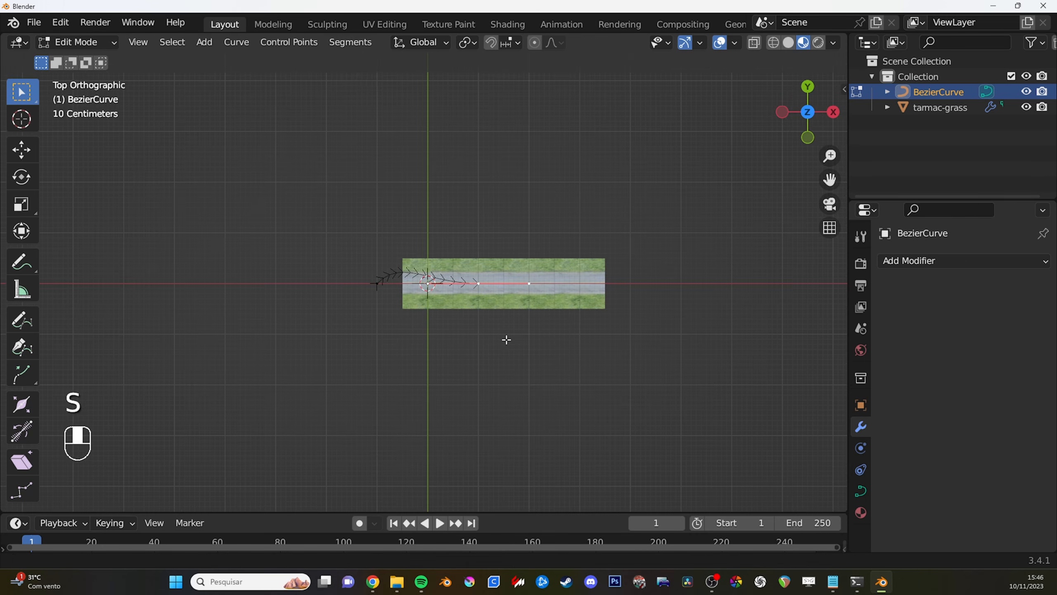
{"action": "key", "text": "e"}
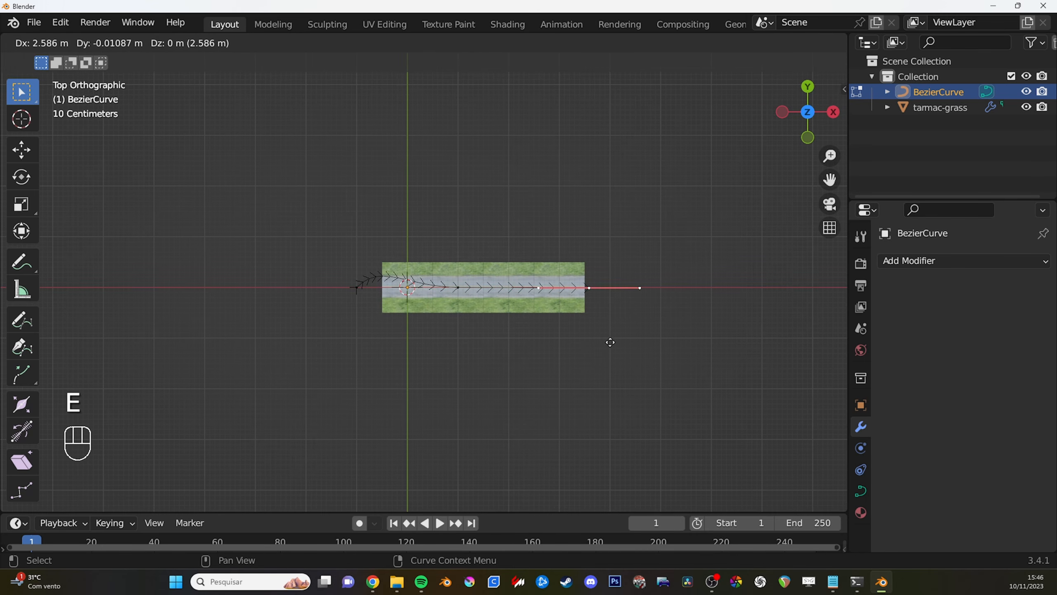
{"action": "left_click", "coordinate": [611, 342]}
{"action": "middle_click_drag", "start_coordinate": [472, 314], "coordinate": [469, 275], "text": "shift"}
{"action": "key", "text": "Tab"}
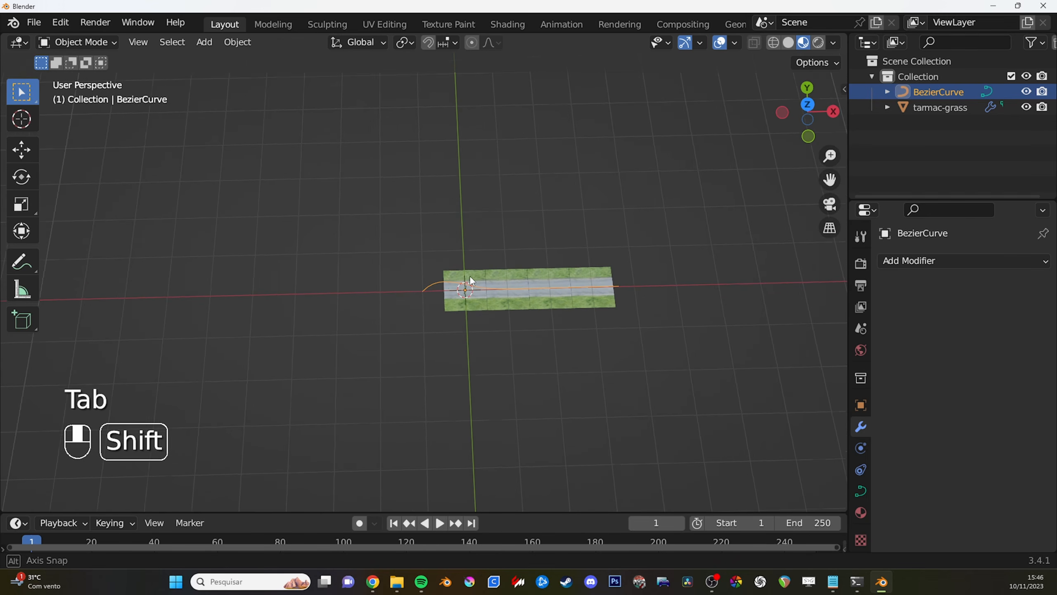
- Add a Curve modifier to the tarmac-grass road after its Array modifier
{"action": "scroll", "coordinate": [474, 291], "scroll_direction": "up", "scroll_amount": 4}
{"action": "left_click", "coordinate": [543, 326]}
{"action": "middle_click_drag", "start_coordinate": [568, 325], "coordinate": [496, 302], "text": "shift"}
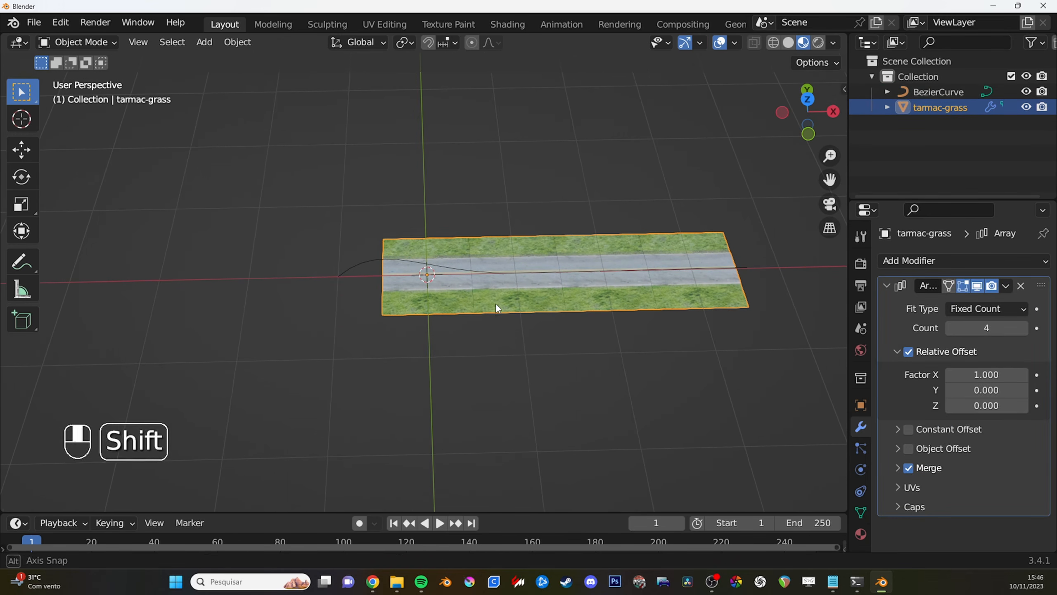
{"action": "scroll", "coordinate": [454, 299], "scroll_direction": "down", "scroll_amount": 2}
{"action": "left_click", "coordinate": [886, 286]}
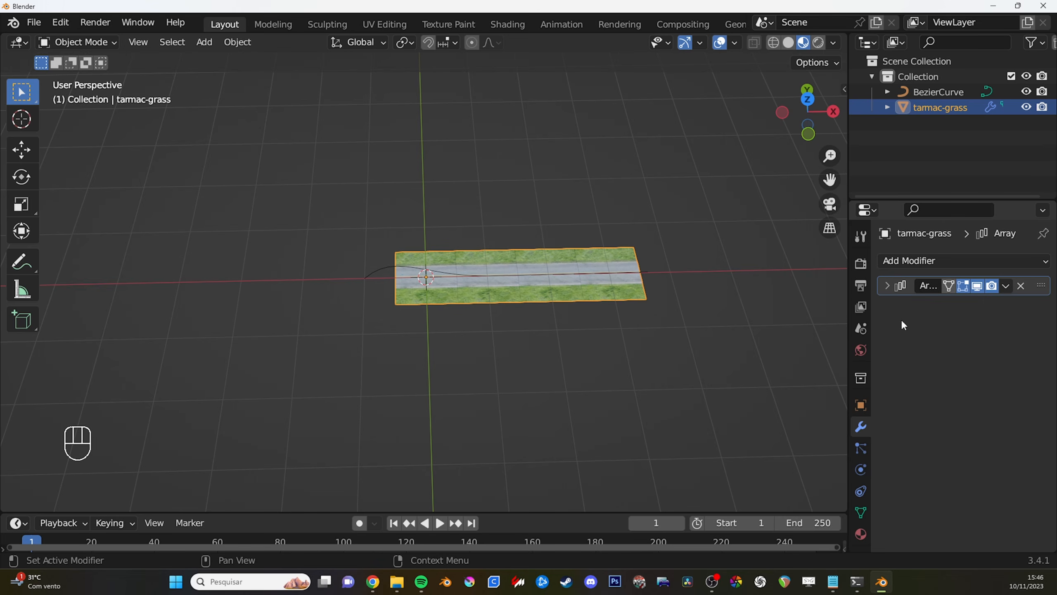
{"action": "left_click", "coordinate": [945, 258]}
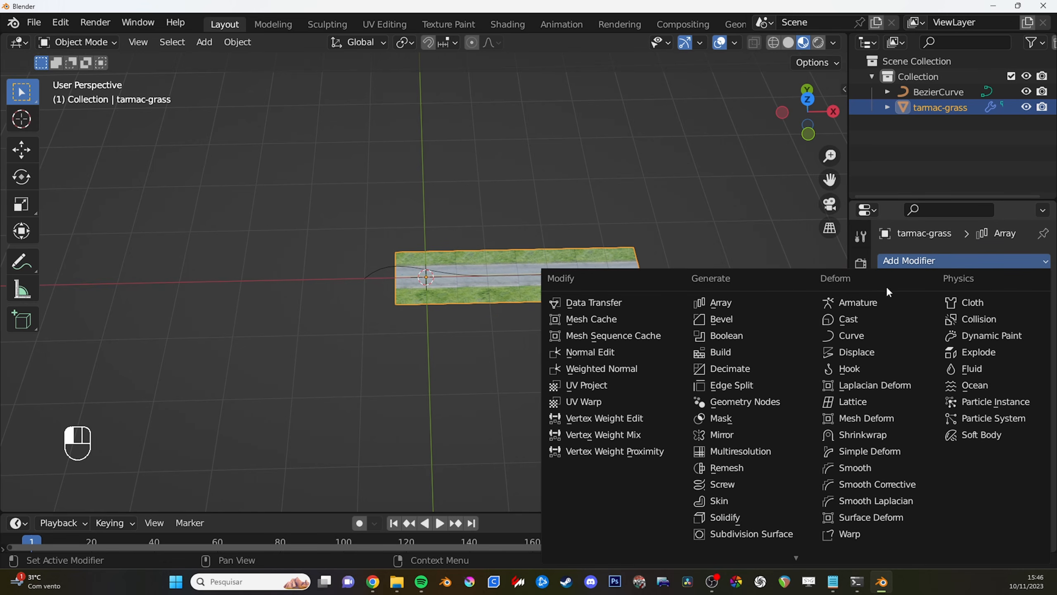
{"action": "left_click", "coordinate": [864, 335]}
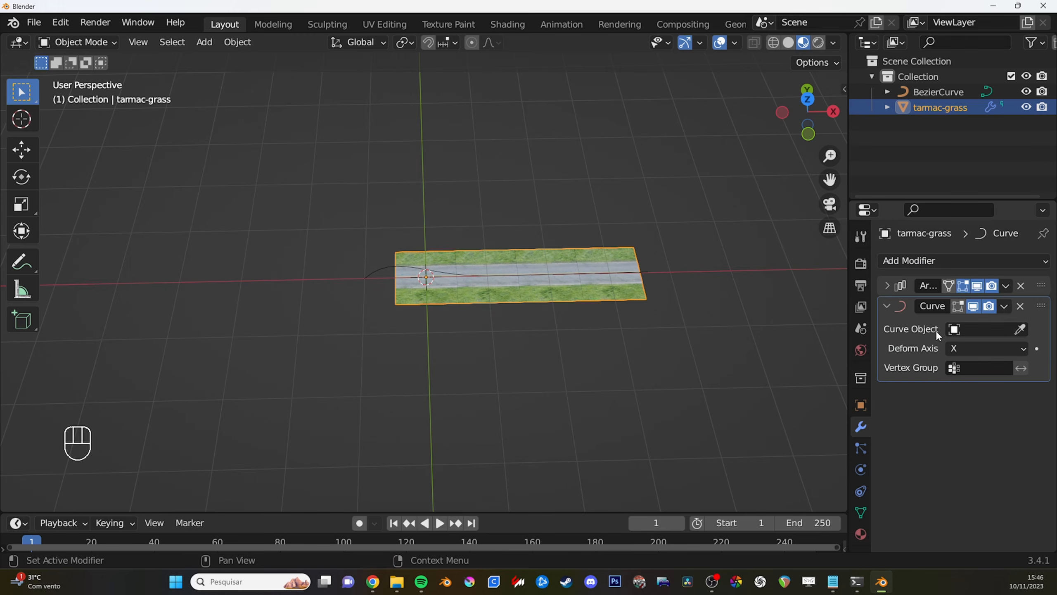
- Assign the BezierCurve as the Curve modifier's curve object with the eyedropper
{"action": "left_click", "coordinate": [991, 329]}
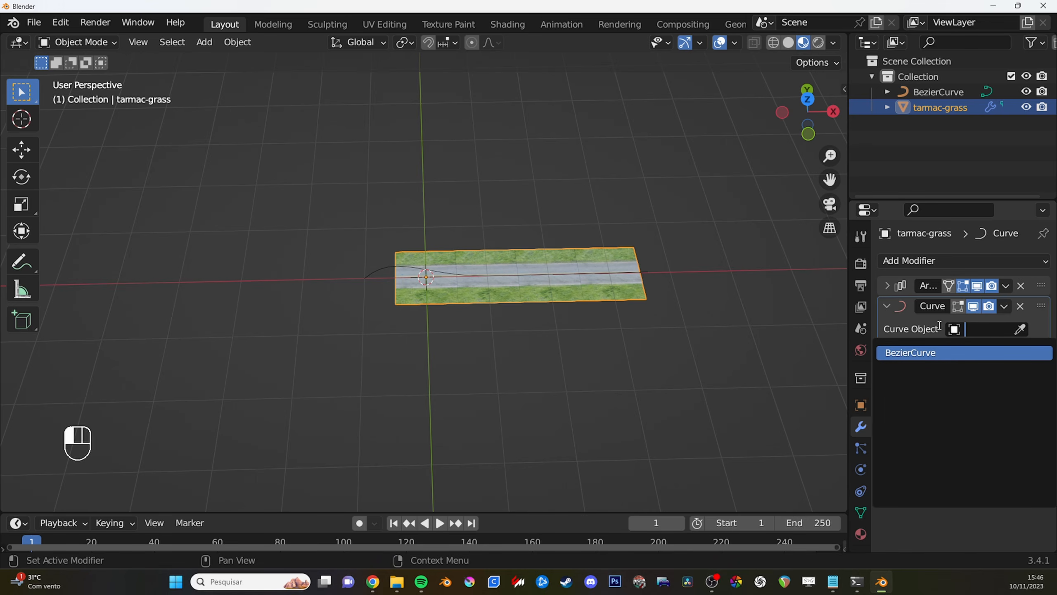
{"action": "left_click", "coordinate": [1026, 339]}
{"action": "left_click", "coordinate": [1019, 330]}
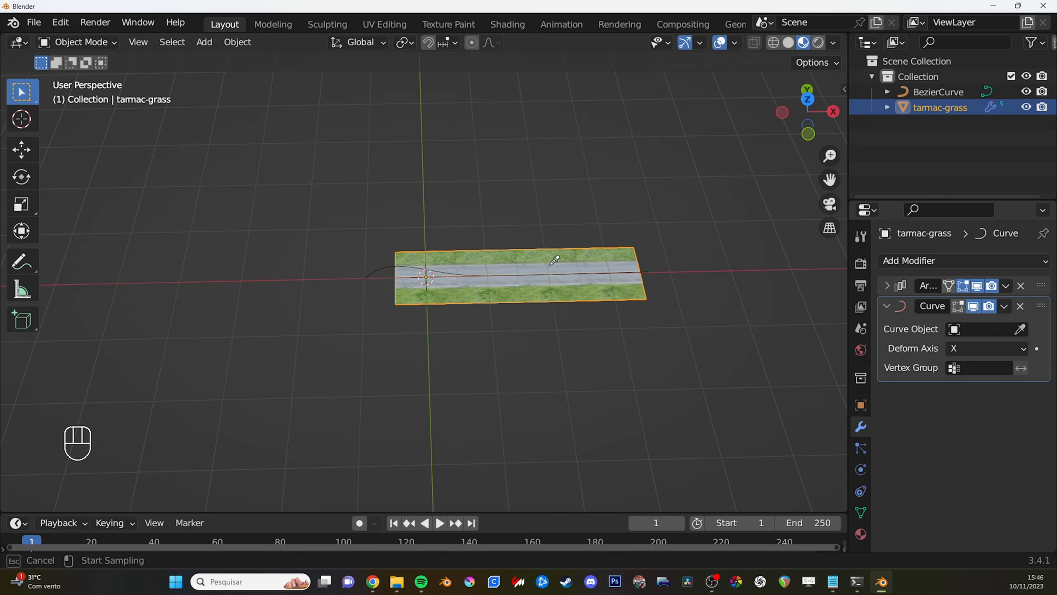
{"action": "left_click", "coordinate": [381, 264]}
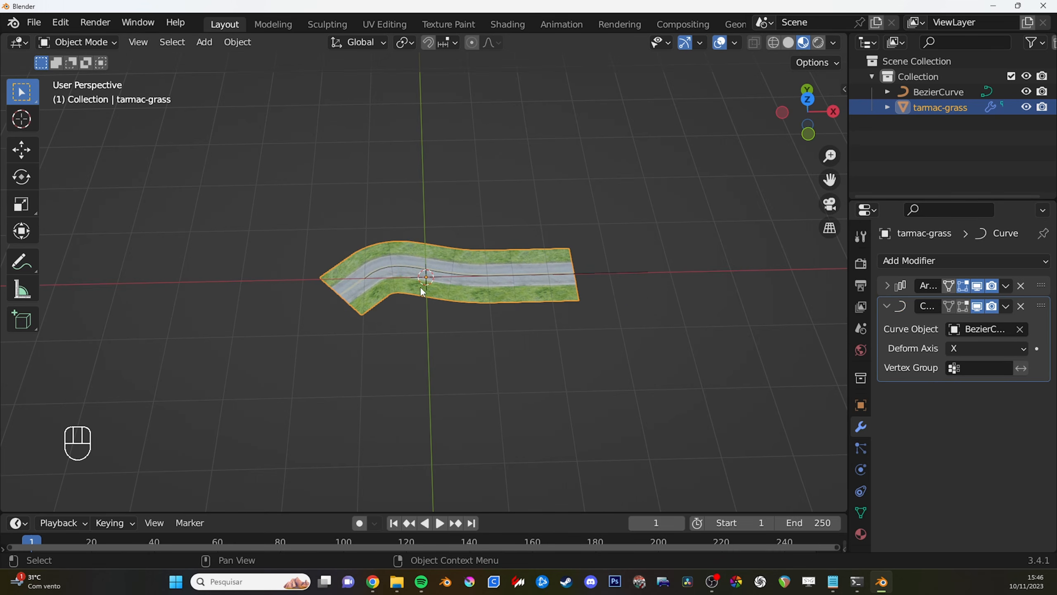
{"action": "key", "text": "g"}
{"action": "key", "text": "x"}
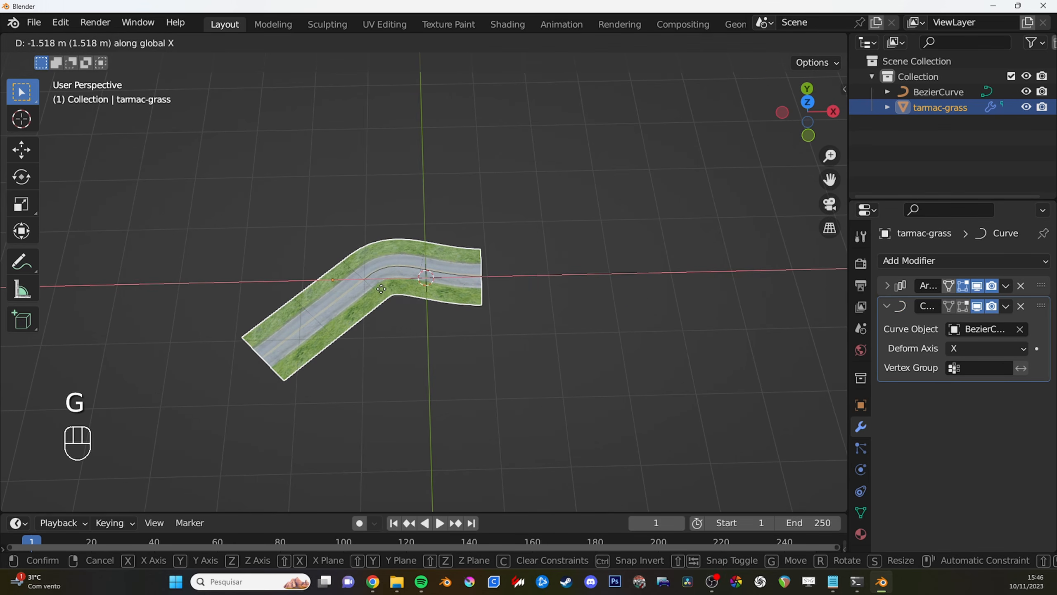
{"action": "right_click", "coordinate": [514, 290]}
- Increase the road's Array modifier count to 6 so more pieces follow the curve
{"action": "left_click", "coordinate": [887, 285]}
{"action": "mouse_move", "coordinate": [955, 329]}
{"action": "left_mouse_down", "text": "shift"}
{"action": "mouse_move", "coordinate": [999, 328]}
{"action": "mouse_move", "coordinate": [945, 328]}
{"action": "left_mouse_up", "text": "shift"}
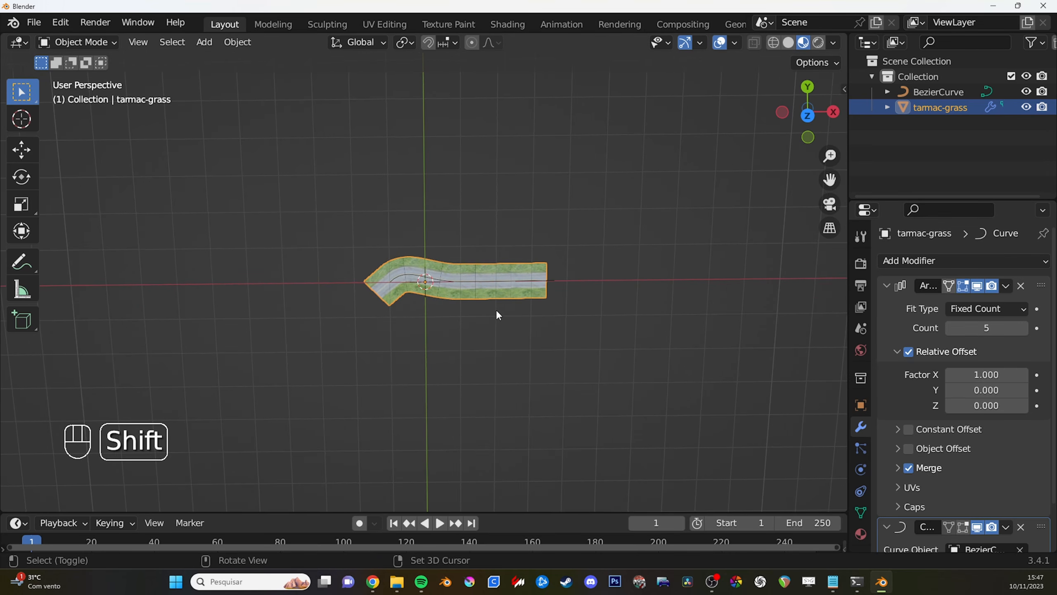
{"action": "scroll", "coordinate": [497, 249], "scroll_direction": "up", "scroll_amount": 2}
{"action": "scroll", "coordinate": [668, 267], "scroll_direction": "down", "scroll_amount": 2}
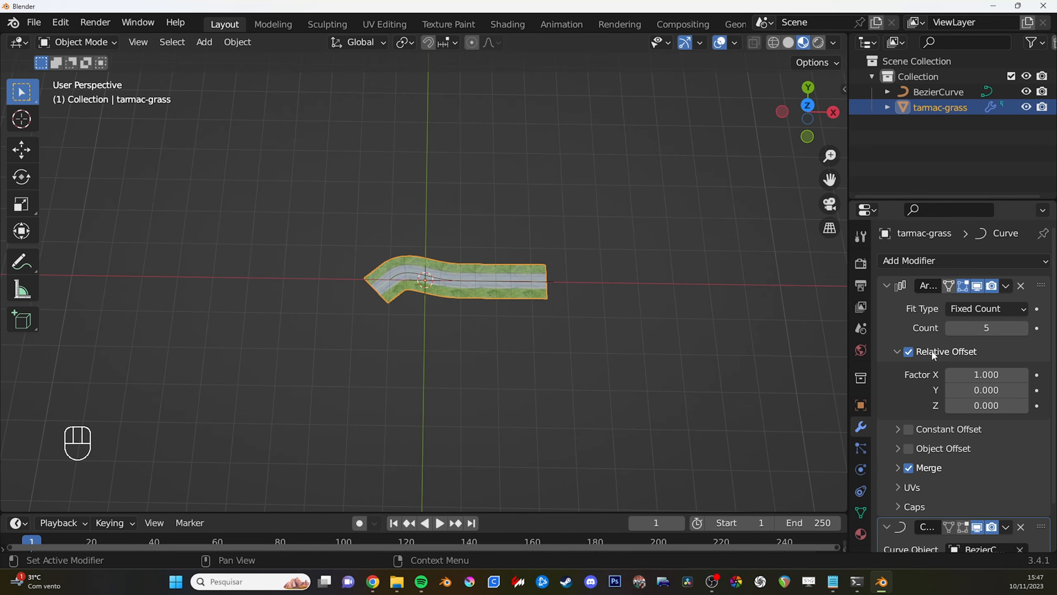
{"action": "mouse_move", "coordinate": [987, 329]}
{"action": "left_mouse_down", "text": "shift"}
{"action": "mouse_move", "coordinate": [1012, 329]}
{"action": "mouse_move", "coordinate": [989, 329]}
{"action": "left_mouse_up", "text": "shift"}
{"action": "middle_click_drag", "start_coordinate": [571, 273], "coordinate": [475, 276]}
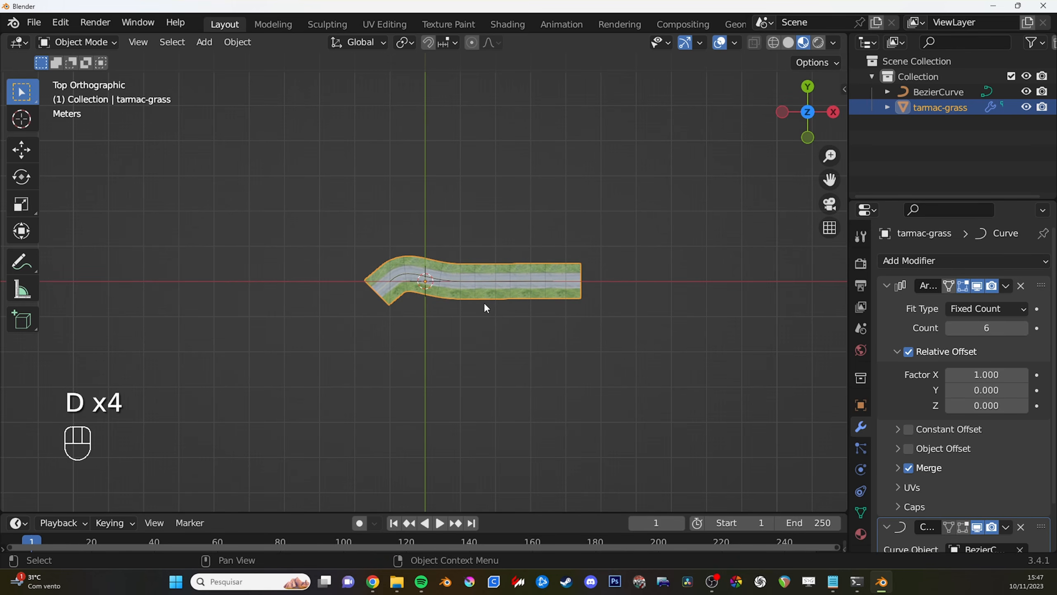
{"action": "scroll", "coordinate": [453, 282], "scroll_direction": "up", "scroll_amount": 3}
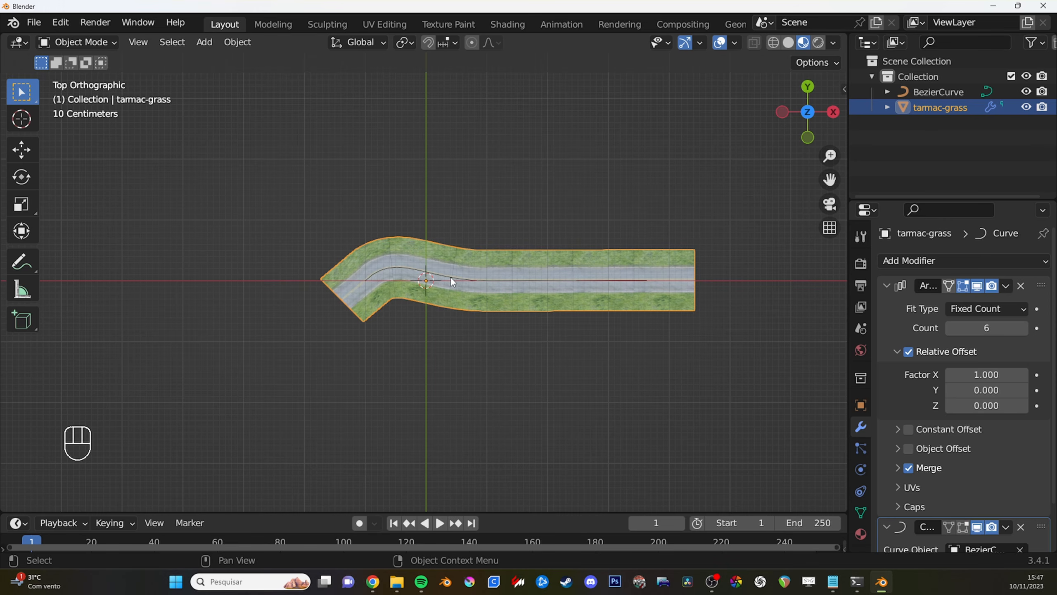
{"action": "middle_click_drag", "start_coordinate": [450, 276], "coordinate": [495, 221]}
- Switch the direction of the whole Bezier curve in Edit Mode and return to Object Mode in top view
{"action": "left_click", "coordinate": [935, 90]}
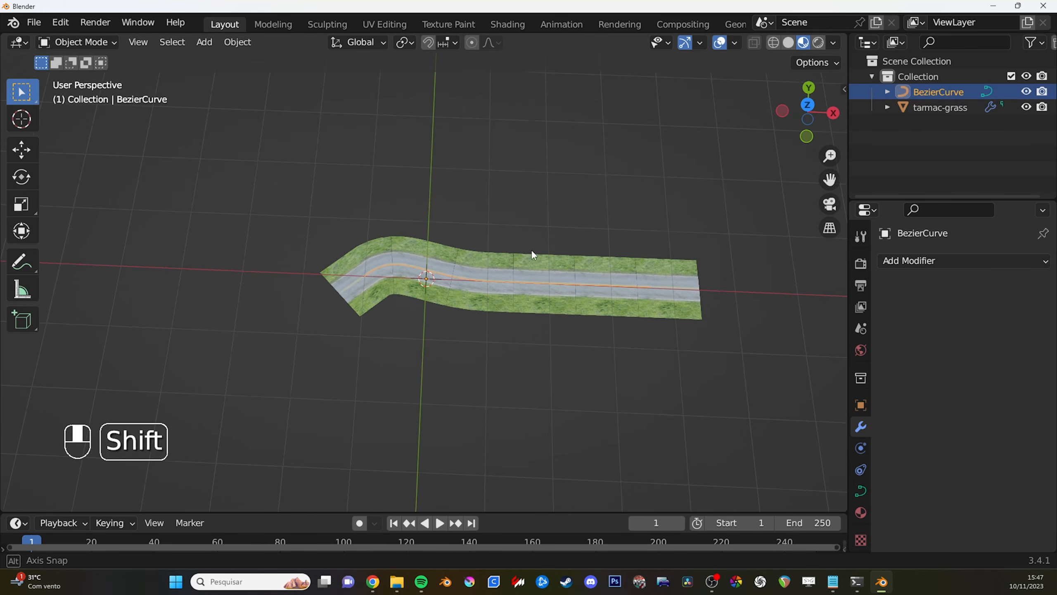
{"action": "key", "text": "Tab"}
{"action": "key", "text": "a"}
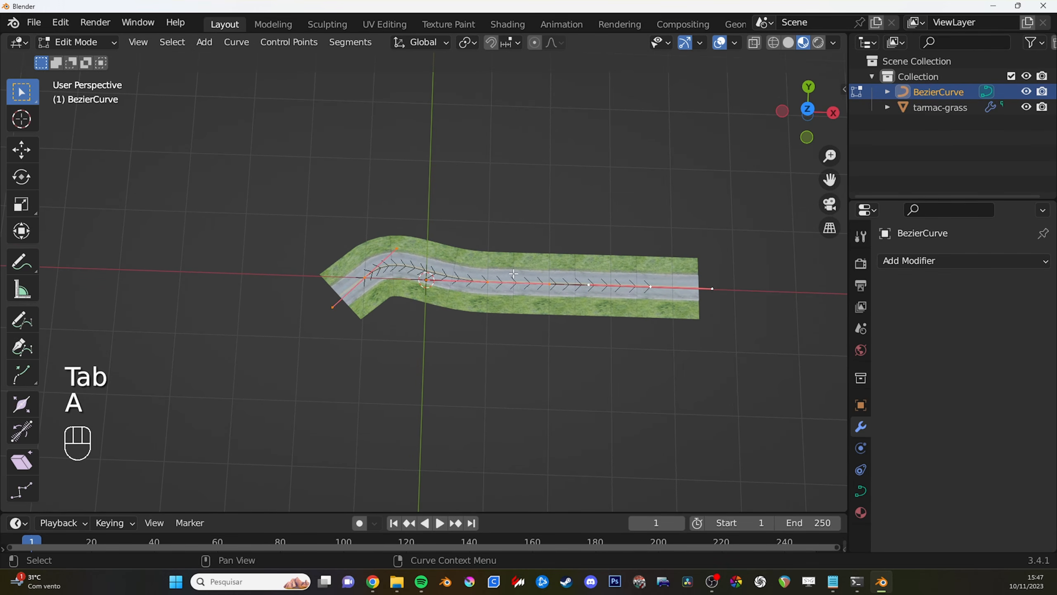
{"action": "key", "text": "alt+a"}
{"action": "middle_click_drag", "start_coordinate": [505, 247], "coordinate": [461, 246]}
{"action": "key", "text": "a"}
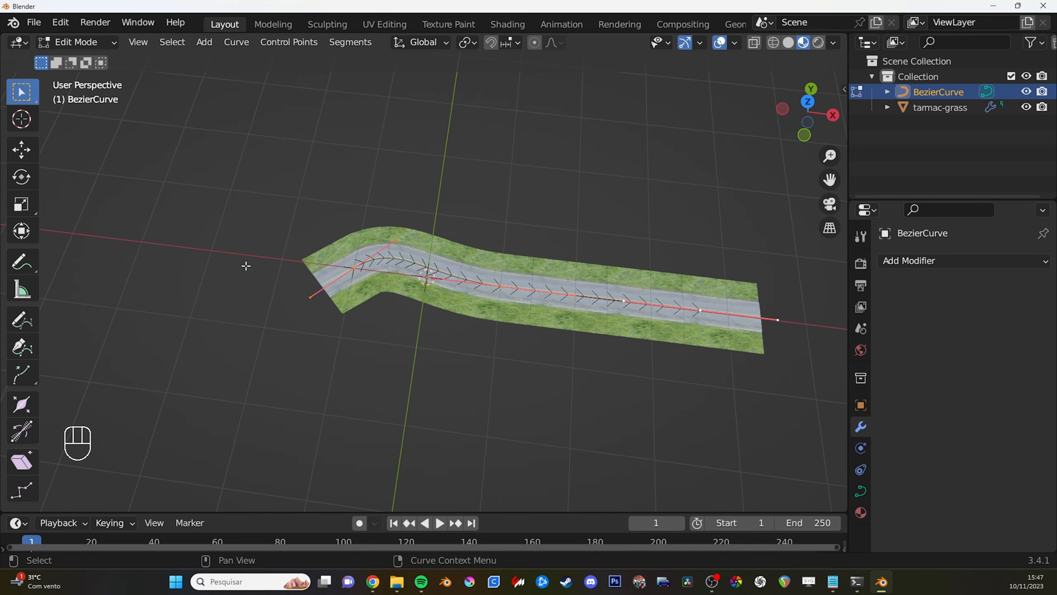
{"action": "left_click", "coordinate": [355, 45]}
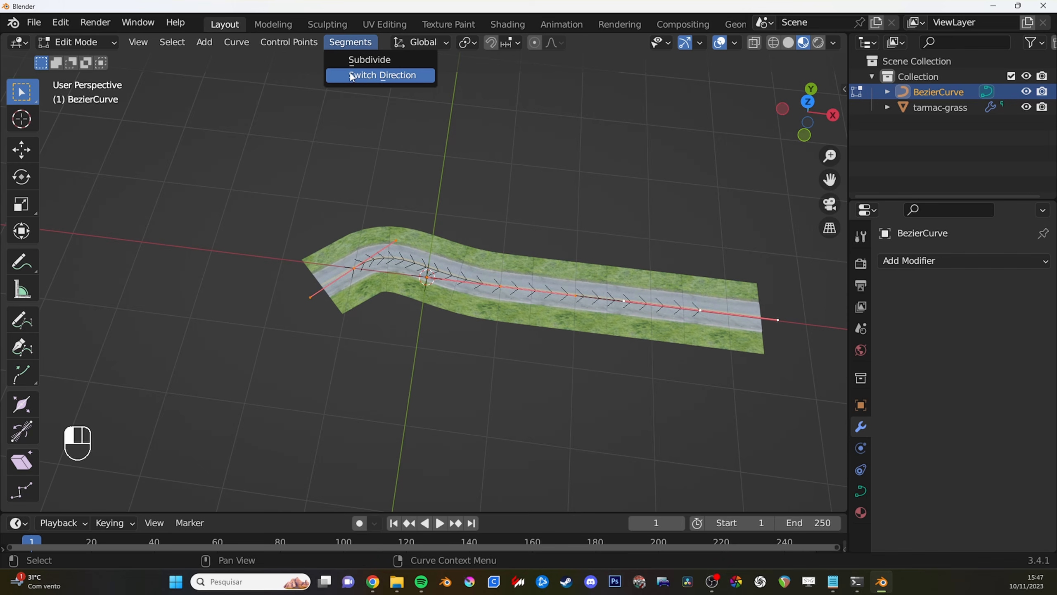
{"action": "left_click", "coordinate": [375, 77]}
{"action": "key", "text": "KP_7"}
{"action": "key", "text": "Tab"}
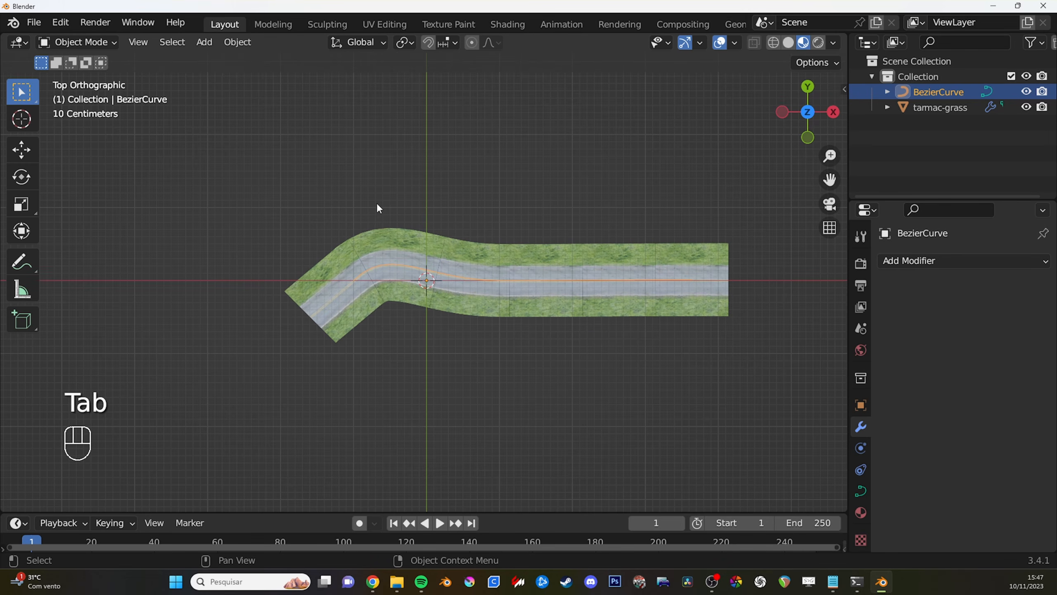
- Set the Array modifier count of the tarmac-grass road to 14
{"action": "left_click", "coordinate": [392, 228]}
{"action": "left_click_drag", "start_coordinate": [986, 328], "coordinate": [1020, 328], "text": "shift"}
{"action": "scroll", "coordinate": [692, 275], "scroll_direction": "down", "scroll_amount": 3}
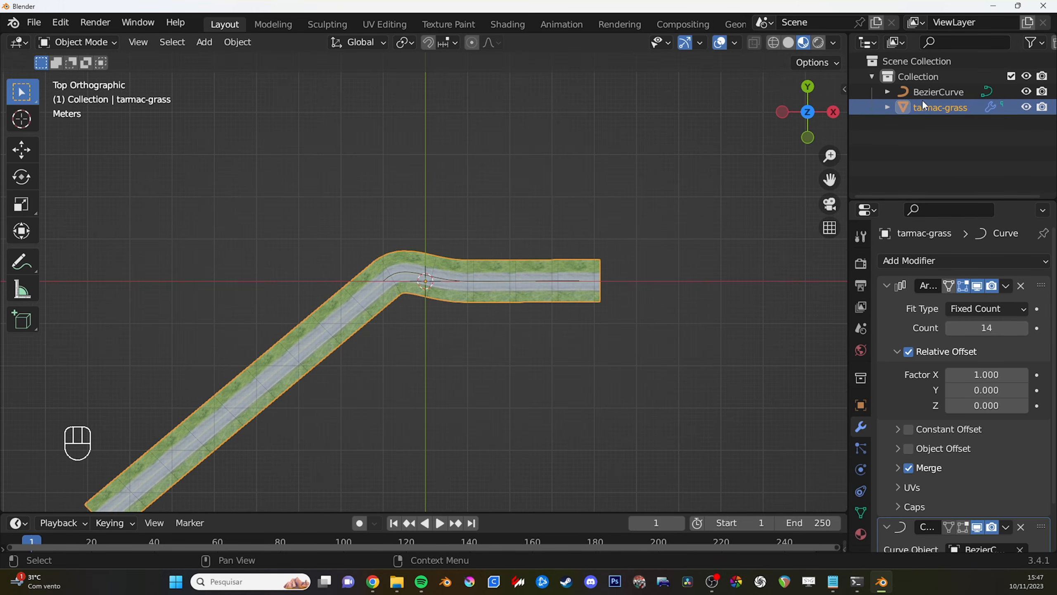
- Edit the Bezier curve and rotate its end control point on the negative X side by about 75 degrees
{"action": "left_click", "coordinate": [936, 92]}
{"action": "key", "text": "Tab"}
{"action": "scroll", "coordinate": [531, 229], "scroll_direction": "down", "scroll_amount": 2}
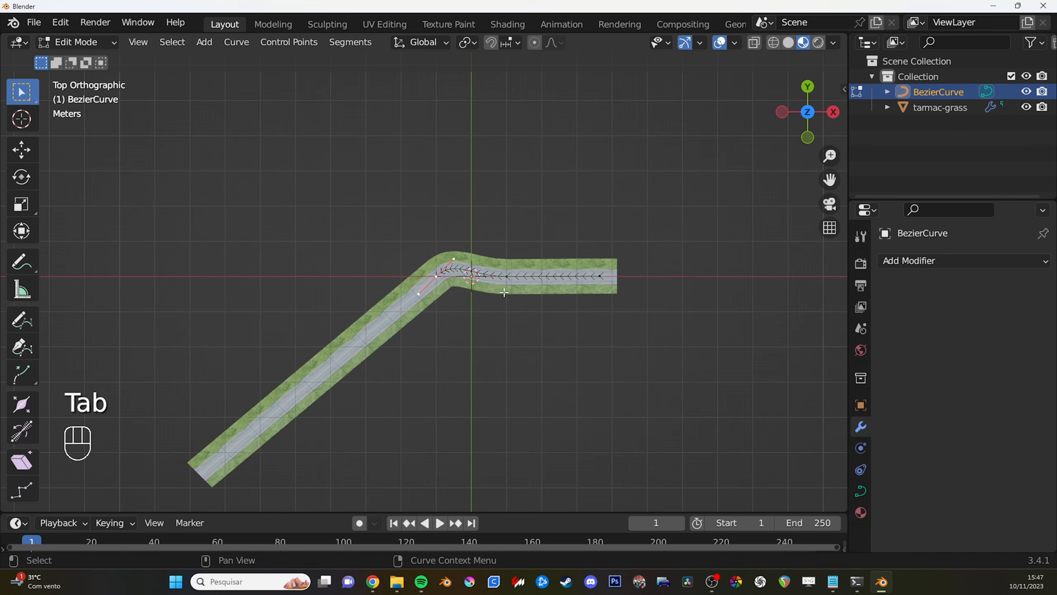
{"action": "key", "text": "g"}
{"action": "left_click", "coordinate": [506, 292]}
{"action": "key", "text": "r"}
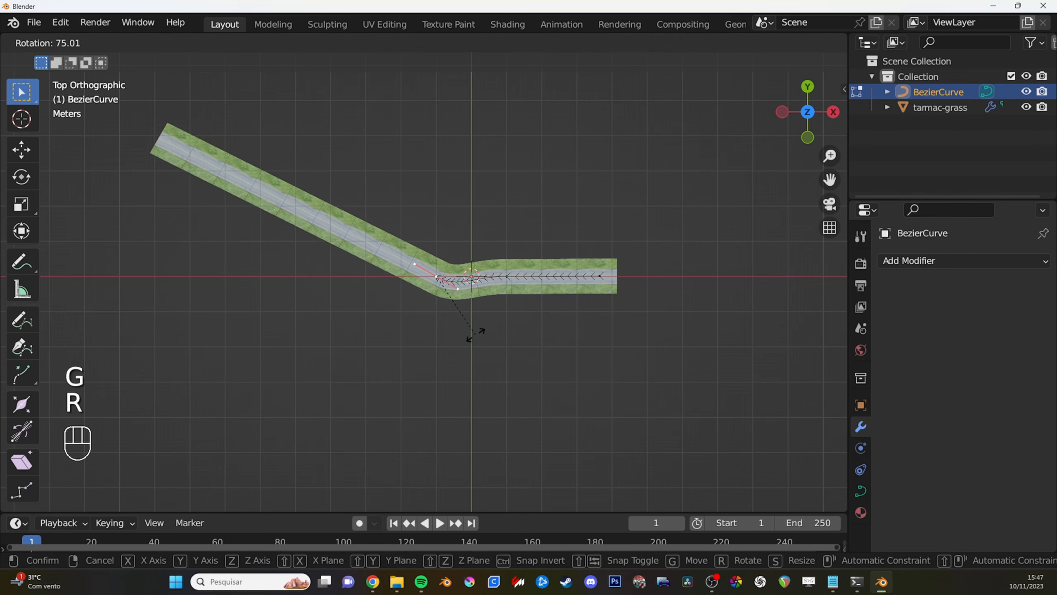
{"action": "left_click", "coordinate": [475, 333]}
{"action": "key", "text": "g"}
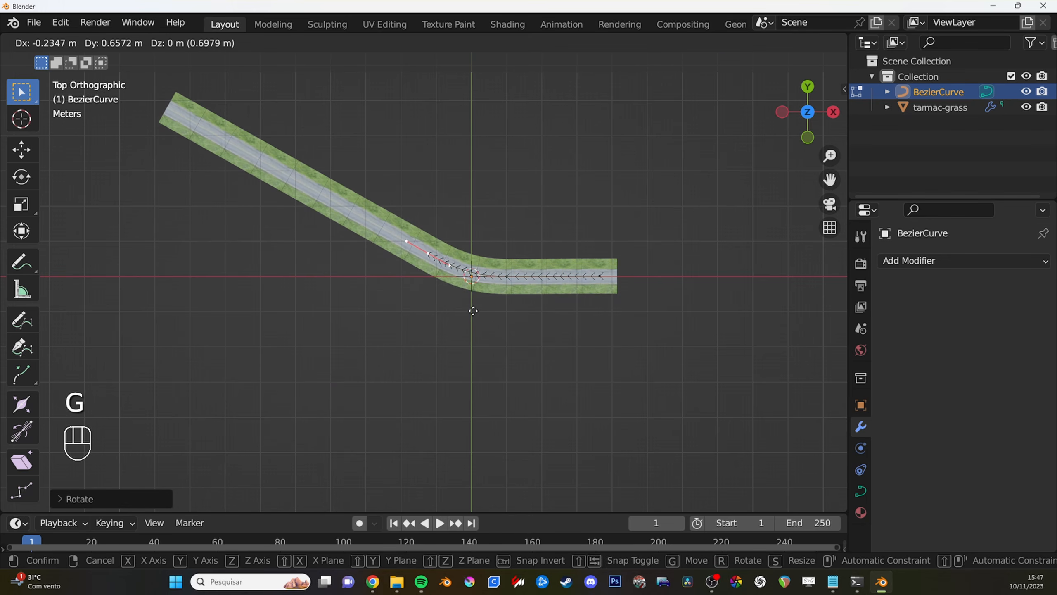
{"action": "right_click", "coordinate": [478, 313]}
- Select all the curve's control points and move them about 3.4 m in negative X, bringing the start near the origin
{"action": "left_click_drag", "start_coordinate": [659, 338], "coordinate": [399, 250]}
{"action": "key", "text": "g"}
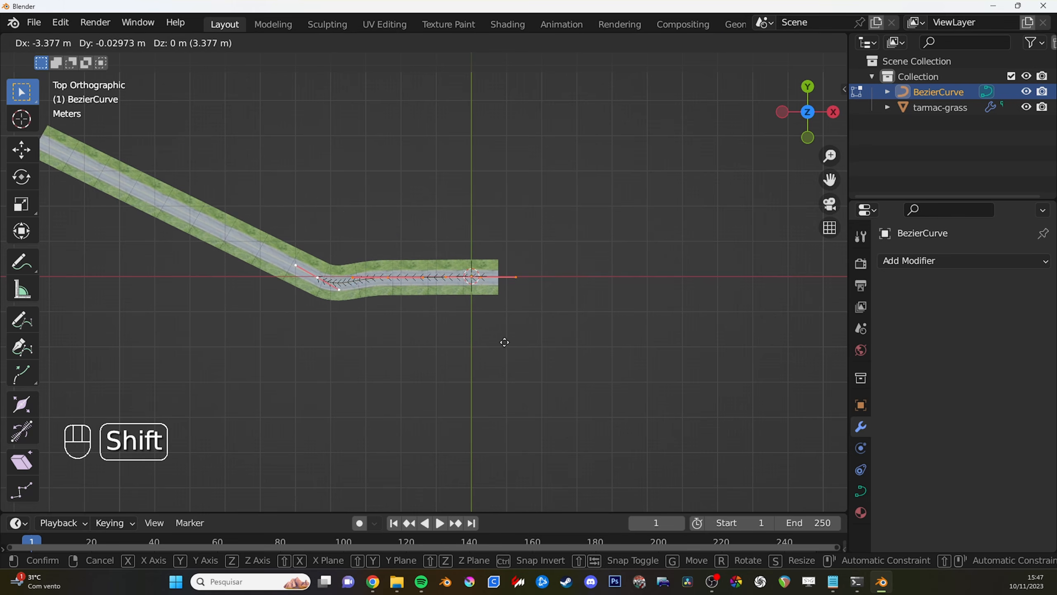
{"action": "left_click", "coordinate": [501, 340]}
- Rotate and move the curve's control points to form an arched bend turning downward on the negative X side
{"action": "key", "text": "r"}
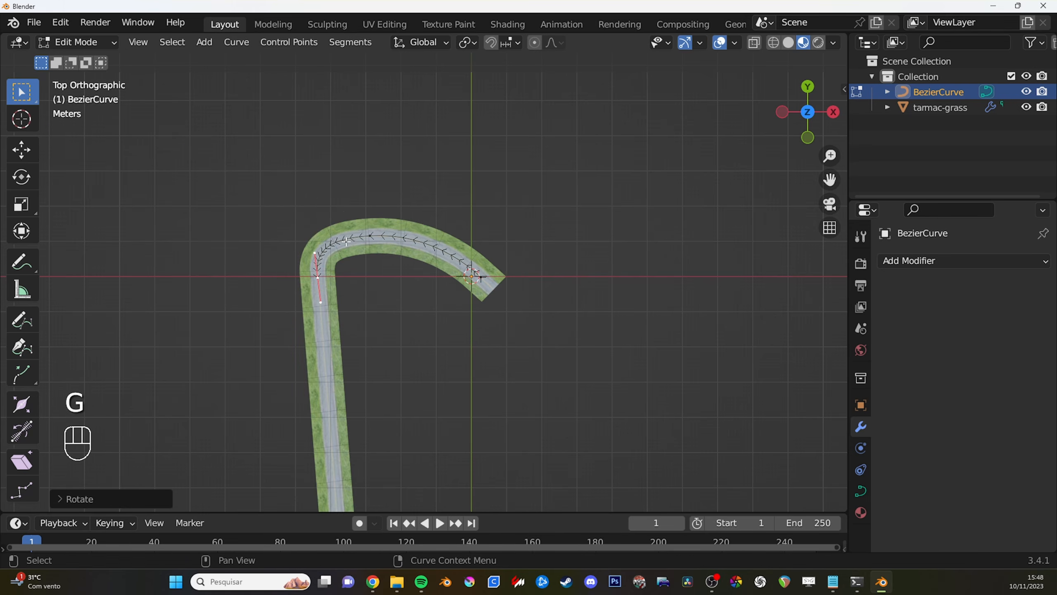
{"action": "key", "text": "g"}
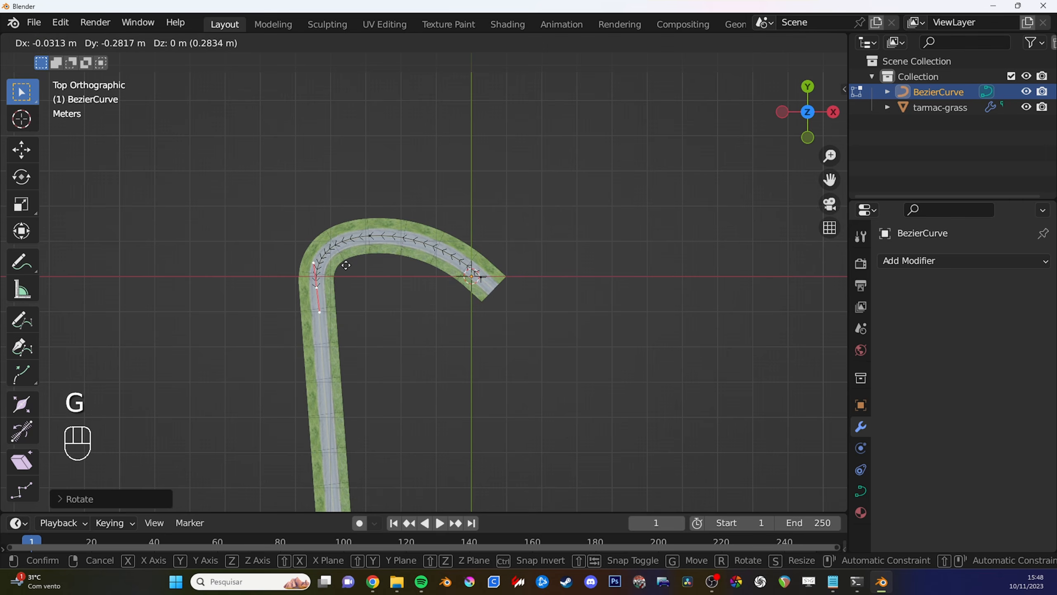
{"action": "left_click", "coordinate": [366, 279]}
- Extrude a control point below the bend, then move, scale and rotate its handles so the route turns back toward positive X
{"action": "key", "text": "e"}
{"action": "key", "text": "r"}
{"action": "left_click", "coordinate": [384, 234]}
{"action": "key", "text": "g"}
{"action": "left_click", "coordinate": [399, 250]}
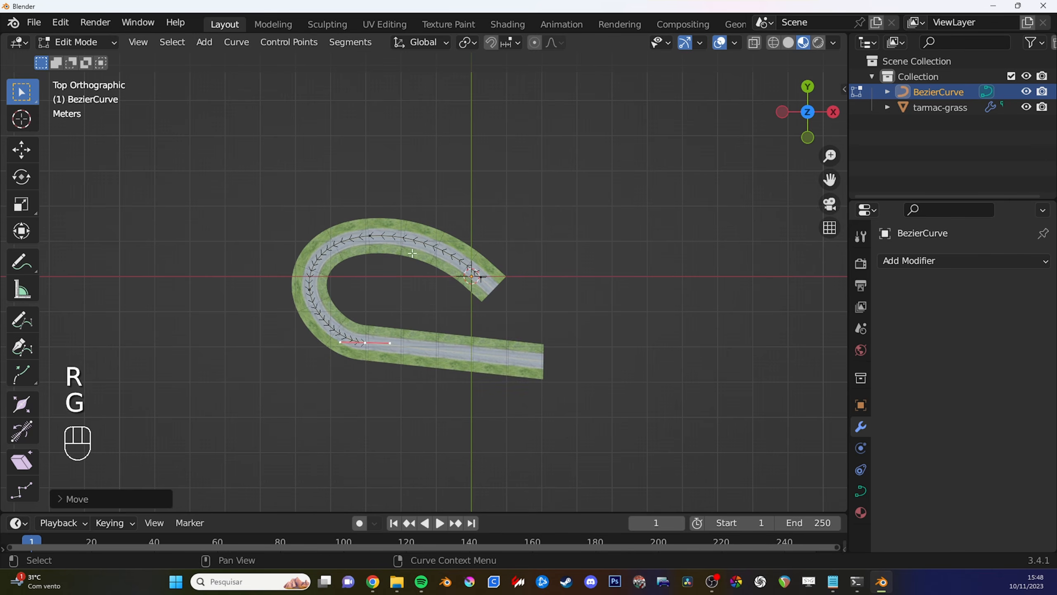
{"action": "key", "text": "s"}
{"action": "left_click", "coordinate": [437, 300]}
{"action": "key", "text": "r"}
{"action": "left_click", "coordinate": [455, 310]}
- Extrude a control point back toward the origin, rotating and moving it so the route crosses its own start diagonally
{"action": "key", "text": "e"}
{"action": "left_click", "coordinate": [595, 286]}
{"action": "key", "text": "r"}
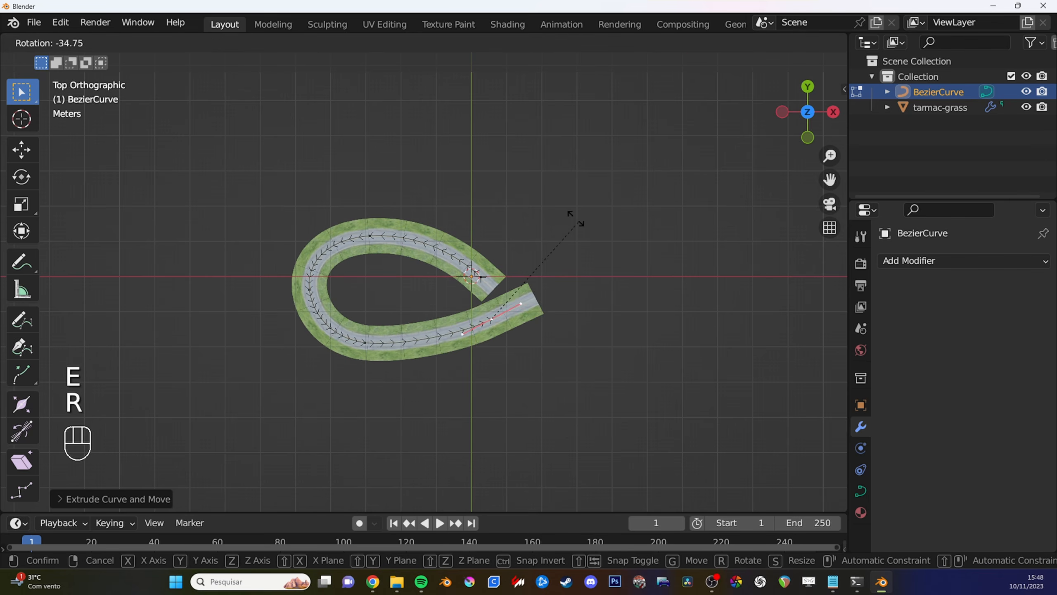
{"action": "left_click", "coordinate": [571, 217]}
{"action": "key", "text": "g"}
{"action": "left_click", "coordinate": [563, 243]}
{"action": "key", "text": "r"}
{"action": "left_click", "coordinate": [566, 261]}
{"action": "key", "text": "g"}
- Extrude a control point beyond the crossing, then rotate and scale its handles to form the crest of a second loop
{"action": "key", "text": "e"}
{"action": "key", "text": "r"}
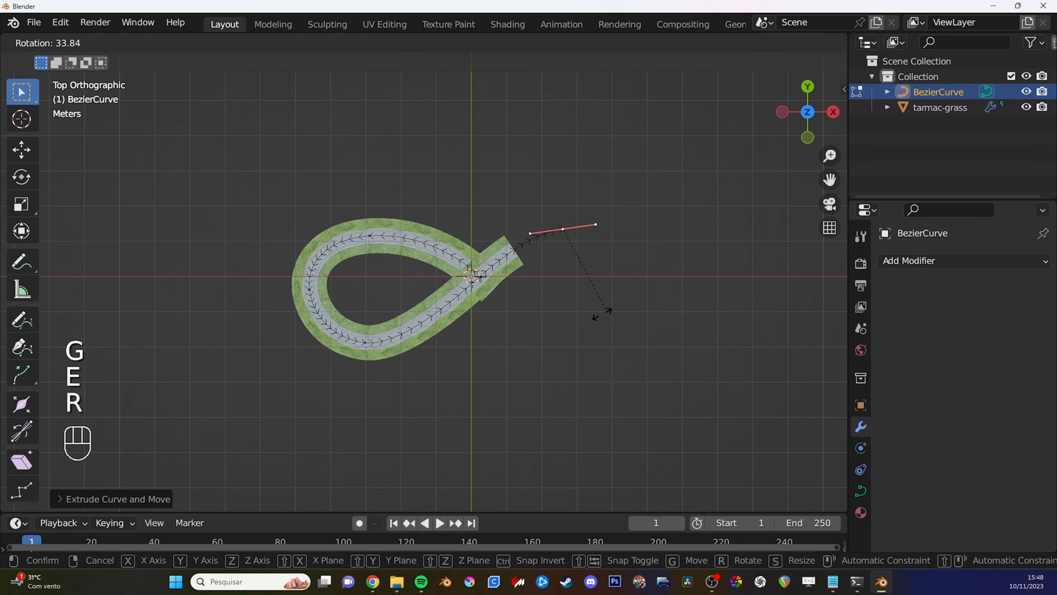
{"action": "key", "text": "g"}
{"action": "left_click", "coordinate": [603, 339]}
{"action": "key", "text": "s"}
{"action": "left_click", "coordinate": [637, 324]}
- Extrude a control point down the far side of the second loop, adjusting its rotation, scale and position for a smooth turn
{"action": "key", "text": "e"}
{"action": "key", "text": "r"}
{"action": "key", "text": "g"}
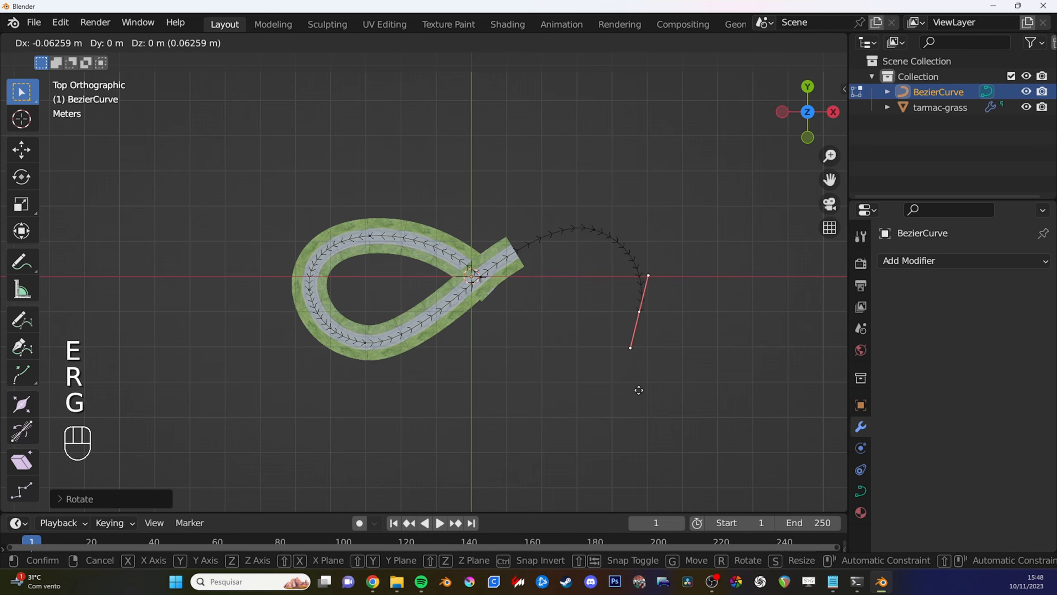
{"action": "key", "text": "s"}
{"action": "left_click", "coordinate": [673, 424]}
{"action": "key", "text": "r"}
{"action": "key", "text": "g"}
{"action": "left_click", "coordinate": [703, 398]}
- Extrude a control point at the second loop's underside, then rotate, scale and move it to head back toward the origin
{"action": "key", "text": "e"}
{"action": "key", "text": "r"}
{"action": "left_click", "coordinate": [463, 401]}
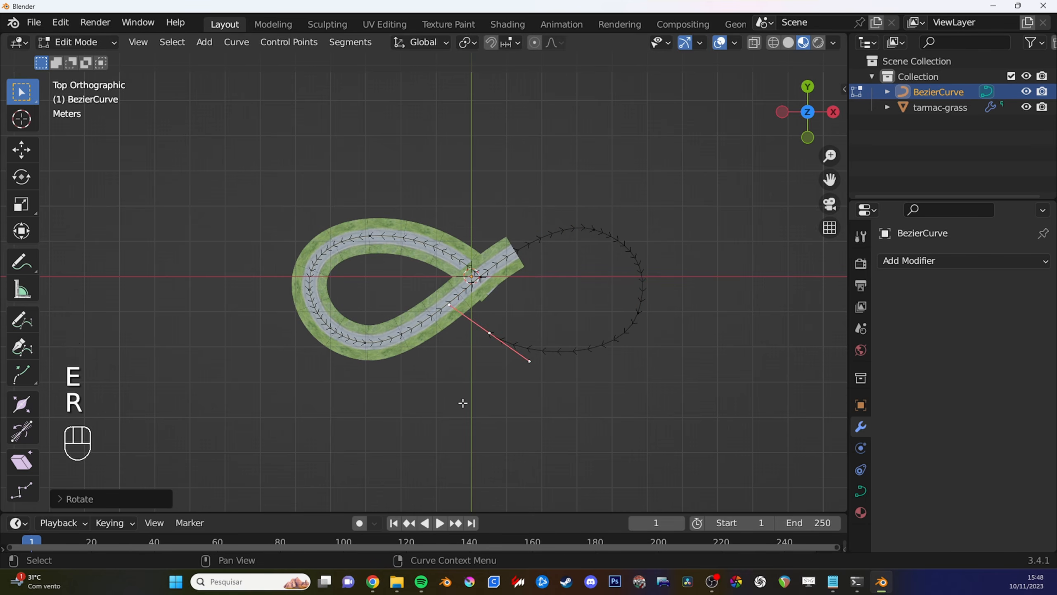
{"action": "key", "text": "g"}
{"action": "key", "text": "s"}
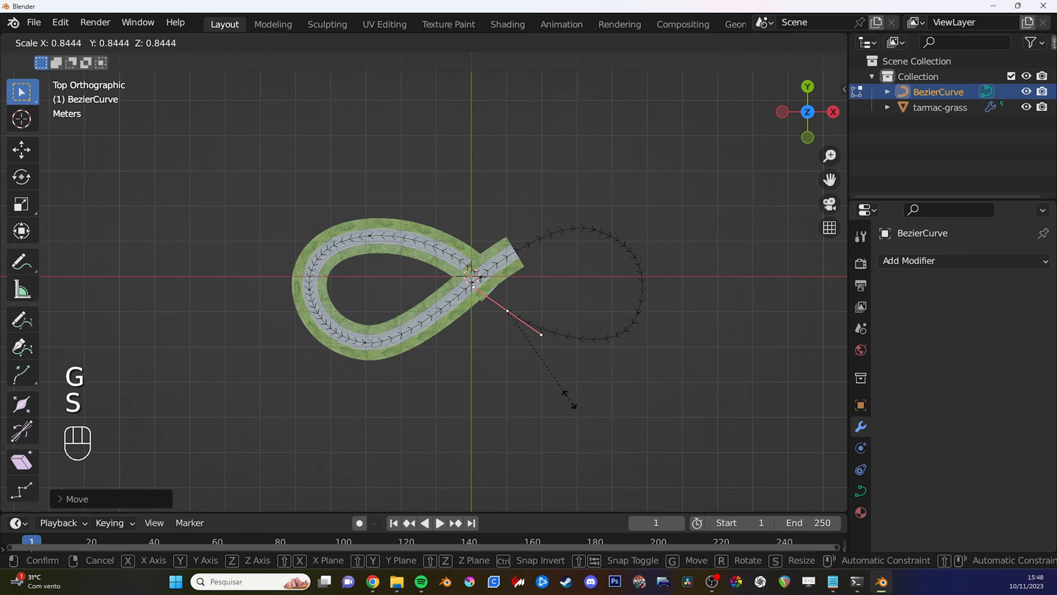
{"action": "key", "text": "g"}
{"action": "left_click", "coordinate": [668, 452]}
{"action": "key", "text": "g"}
{"action": "left_click", "coordinate": [670, 427]}
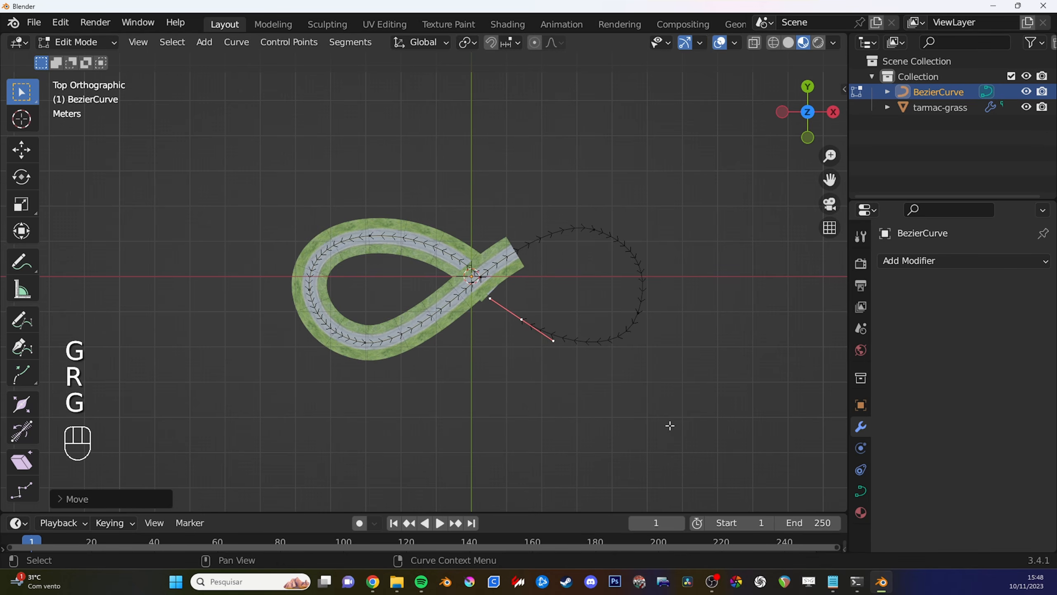
- Extrude a final control point onto the curve's start near the origin and rotate its handles to match the road direction
{"action": "key", "text": "e"}
{"action": "left_click", "coordinate": [621, 380]}
{"action": "key", "text": "r"}
{"action": "left_click", "coordinate": [622, 387]}
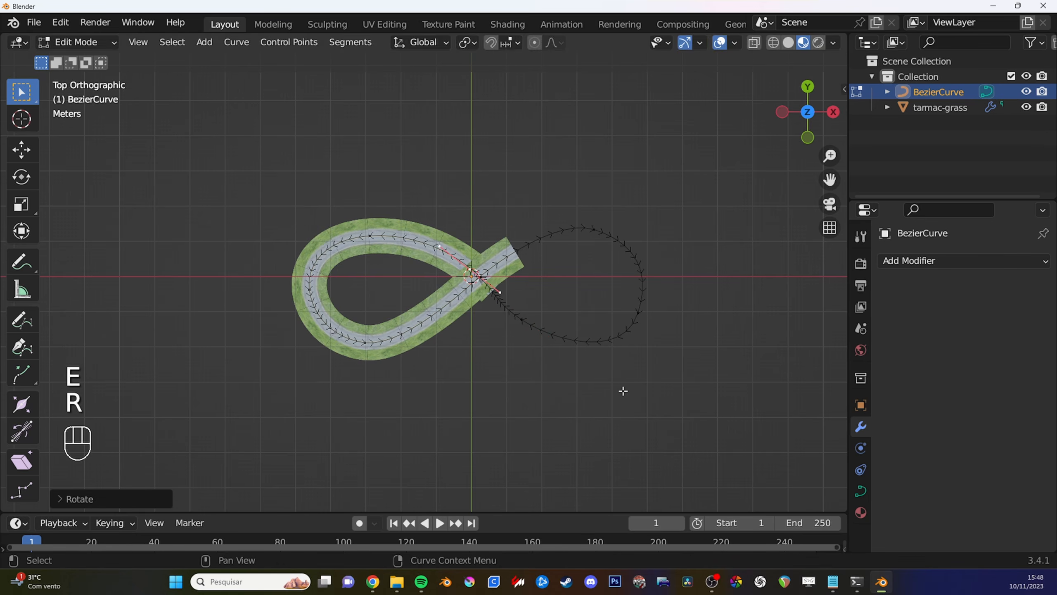
- Move the curve's final control point slightly to refine the join near the origin, and finish editing the curve
{"action": "key", "text": "g"}
{"action": "left_click", "coordinate": [615, 380]}
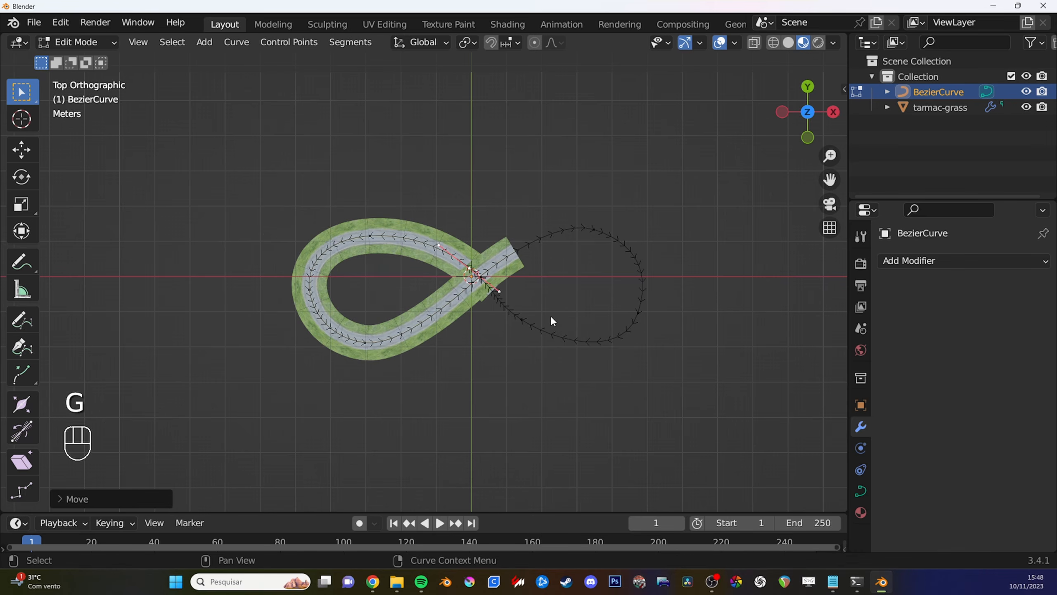
{"action": "key", "text": "Tab"}
- Raise the tarmac-grass road's Array count to 25 so the pieces run around the second loop
{"action": "left_click", "coordinate": [521, 275]}
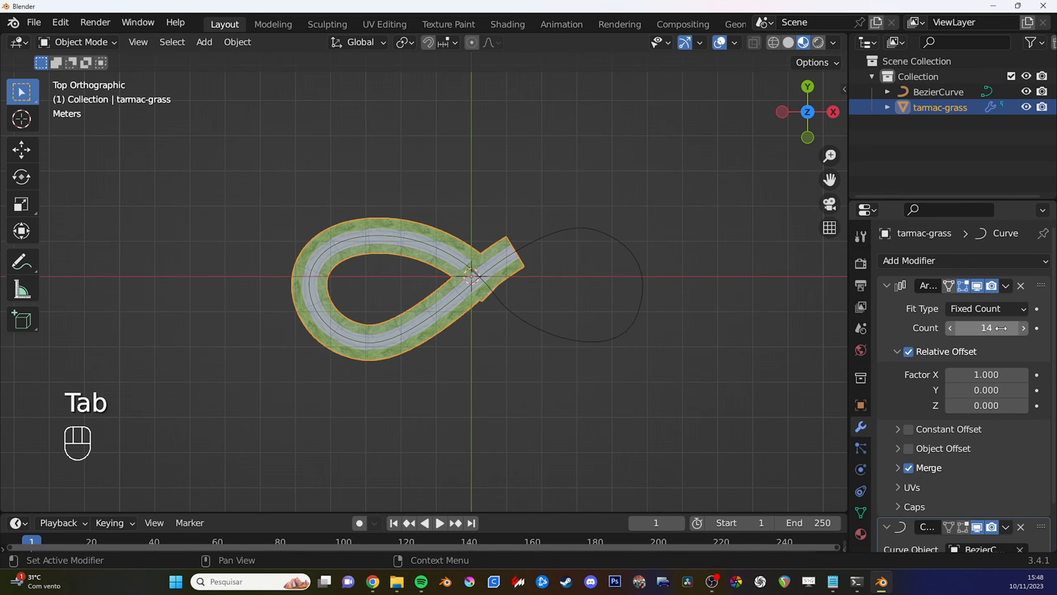
{"action": "left_click", "coordinate": [1022, 328]}
{"action": "left_click", "coordinate": [1023, 328]}
{"action": "left_click", "coordinate": [1023, 329]}
{"action": "left_click", "coordinate": [1023, 329]}
{"action": "left_click", "coordinate": [1022, 328]}
{"action": "left_click", "coordinate": [1022, 328]}
{"action": "left_click", "coordinate": [1023, 329]}
{"action": "left_click", "coordinate": [1022, 328]}
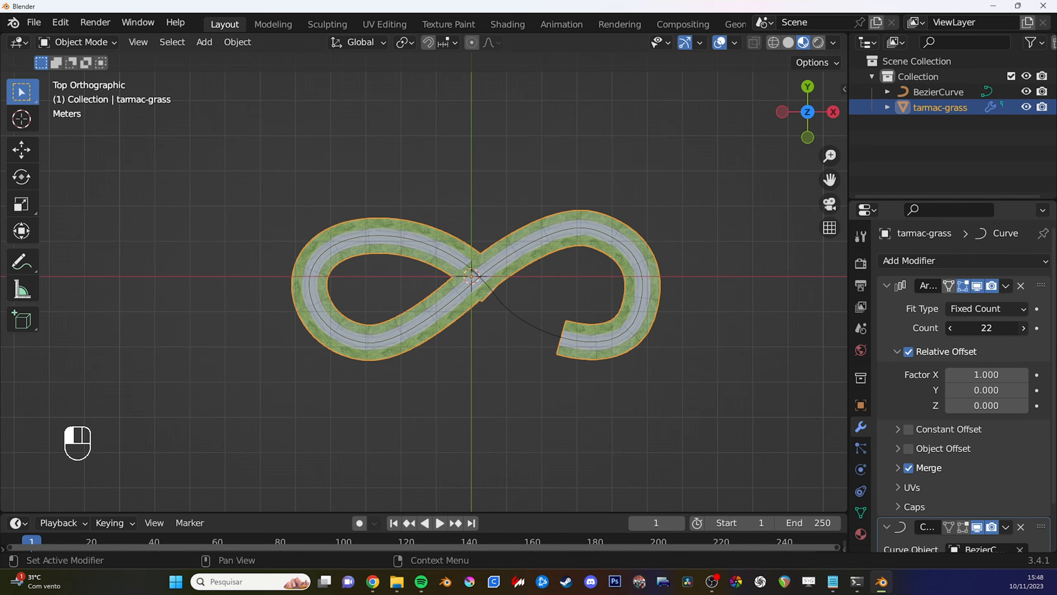
{"action": "left_click", "coordinate": [1022, 328]}
{"action": "left_click", "coordinate": [1023, 328]}
{"action": "left_click", "coordinate": [1022, 328]}
- Try closing the gap at the crossing by sliding the road along the global X axis
{"action": "key", "text": "Tab"}
{"action": "key", "text": "g"}
{"action": "key", "text": "g"}
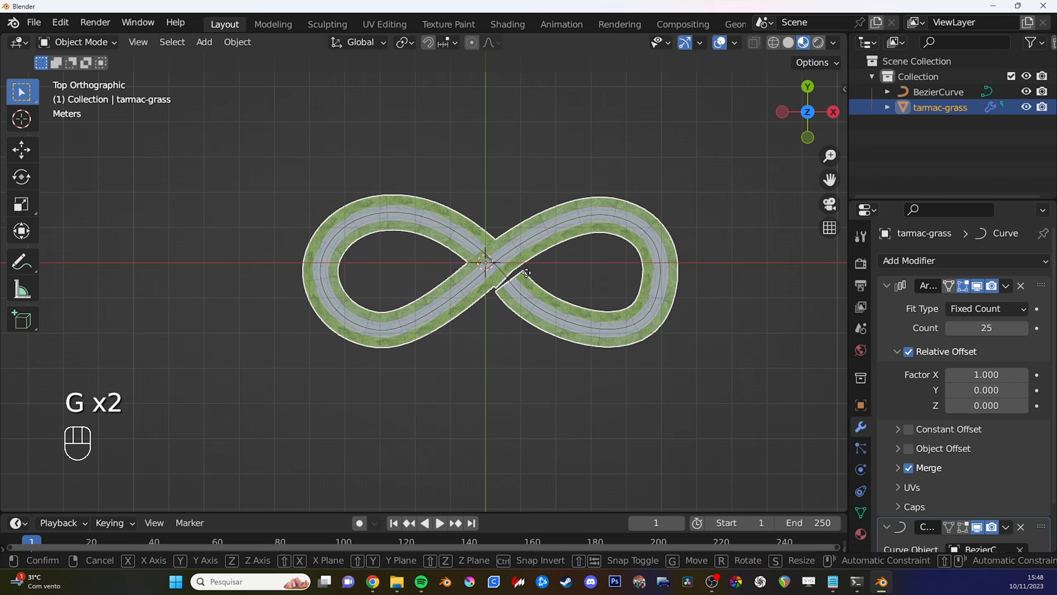
{"action": "key", "text": "x"}
{"action": "left_click", "coordinate": [515, 282]}
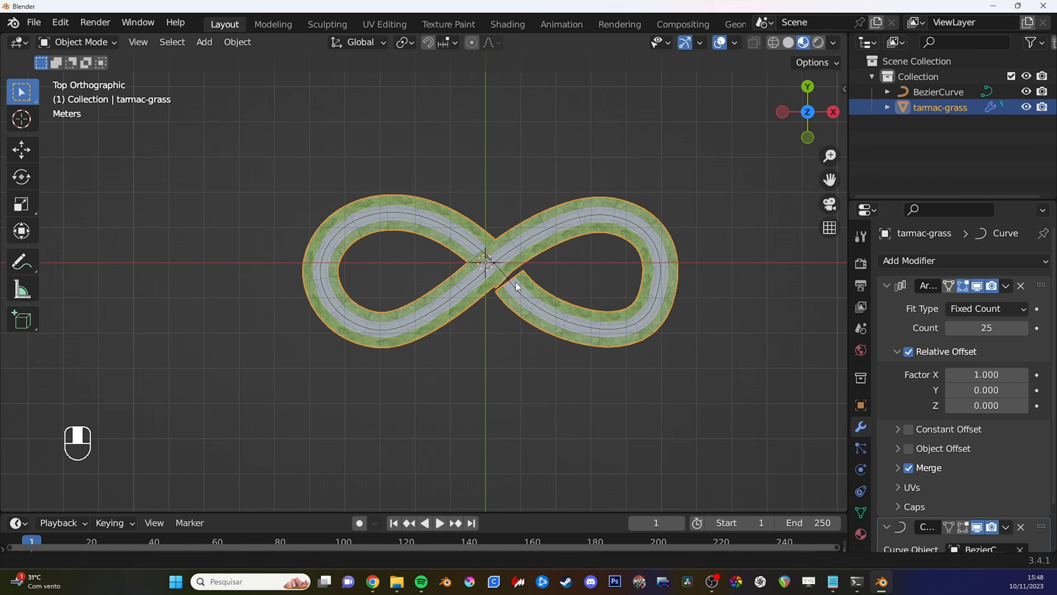
{"action": "middle_click_drag", "start_coordinate": [516, 281], "coordinate": [519, 253]}
{"action": "key", "text": "Tab"}
{"action": "key", "text": "g"}
{"action": "key", "text": "x"}
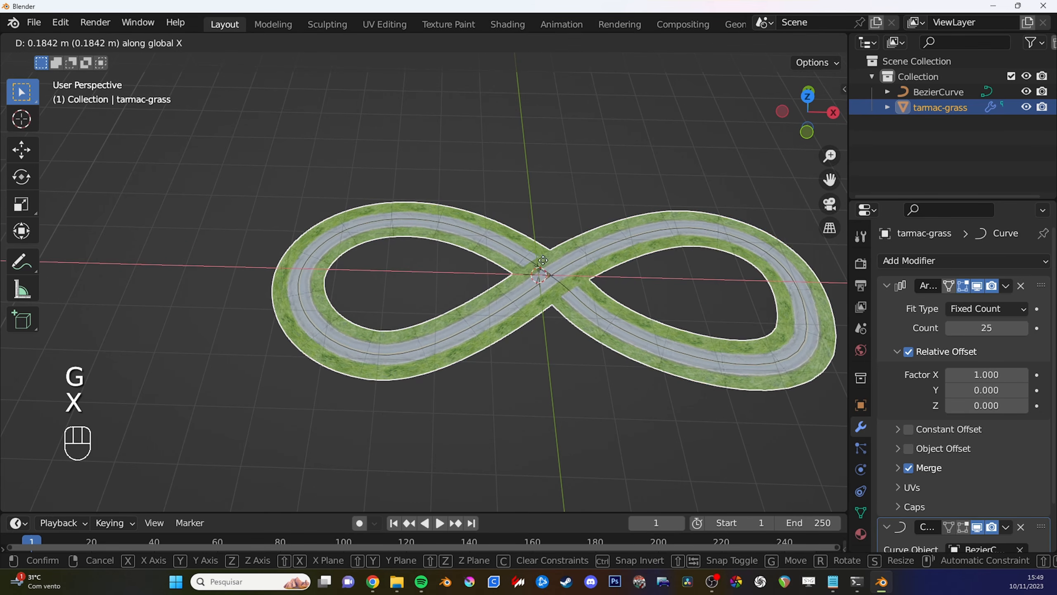
{"action": "right_click", "coordinate": [601, 282]}
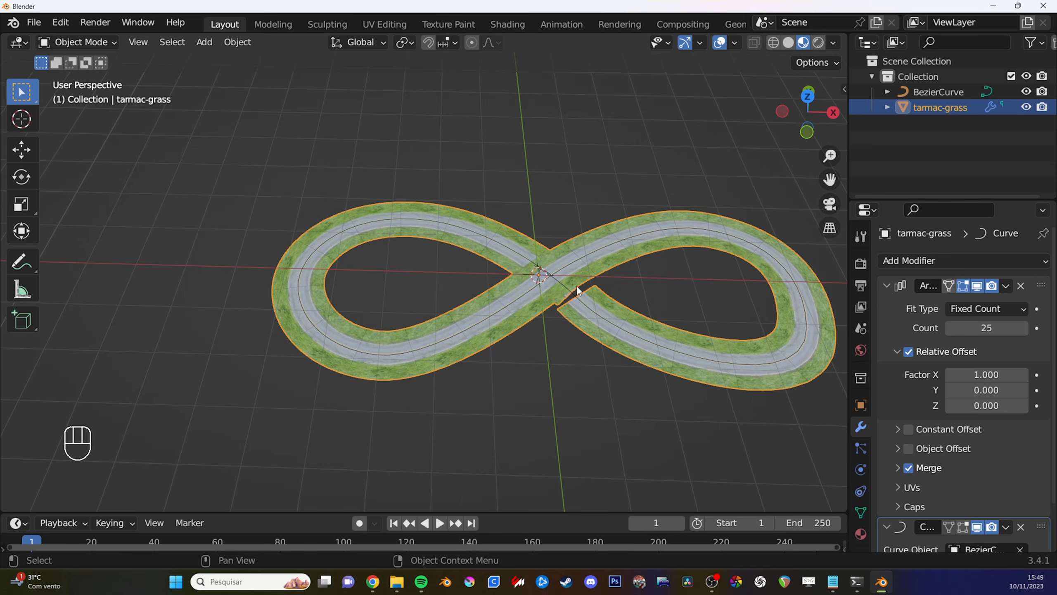
{"action": "mouse_move", "coordinate": [577, 290]}
{"action": "middle_mouse_down"}
{"action": "mouse_move", "coordinate": [559, 300]}
{"action": "mouse_move", "coordinate": [570, 299]}
{"action": "middle_mouse_up"}
{"action": "key", "text": "g"}
{"action": "key", "text": "x"}
{"action": "right_click", "coordinate": [557, 298]}
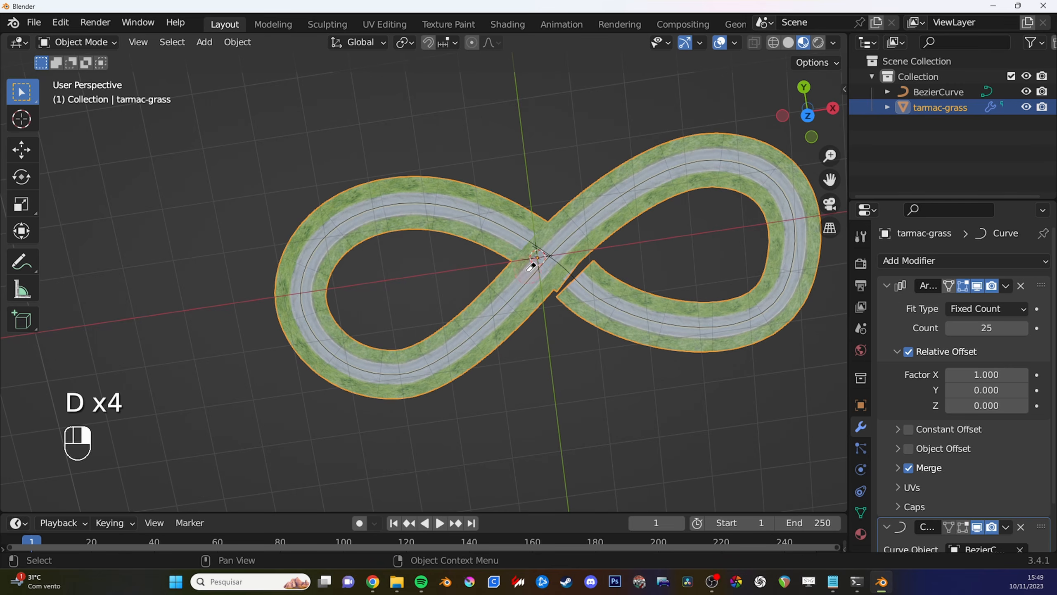
- Collapse the Array modifier's settings so the road's Curve modifier settings can be reviewed
{"action": "middle_click_drag", "start_coordinate": [527, 271], "coordinate": [541, 263], "text": "alt+shift"}
{"action": "scroll", "coordinate": [541, 262], "scroll_direction": "down", "scroll_amount": 3}
{"action": "middle_click_drag", "start_coordinate": [522, 317], "coordinate": [511, 301], "text": "shift"}
{"action": "scroll", "coordinate": [511, 301], "scroll_direction": "up", "scroll_amount": 2}
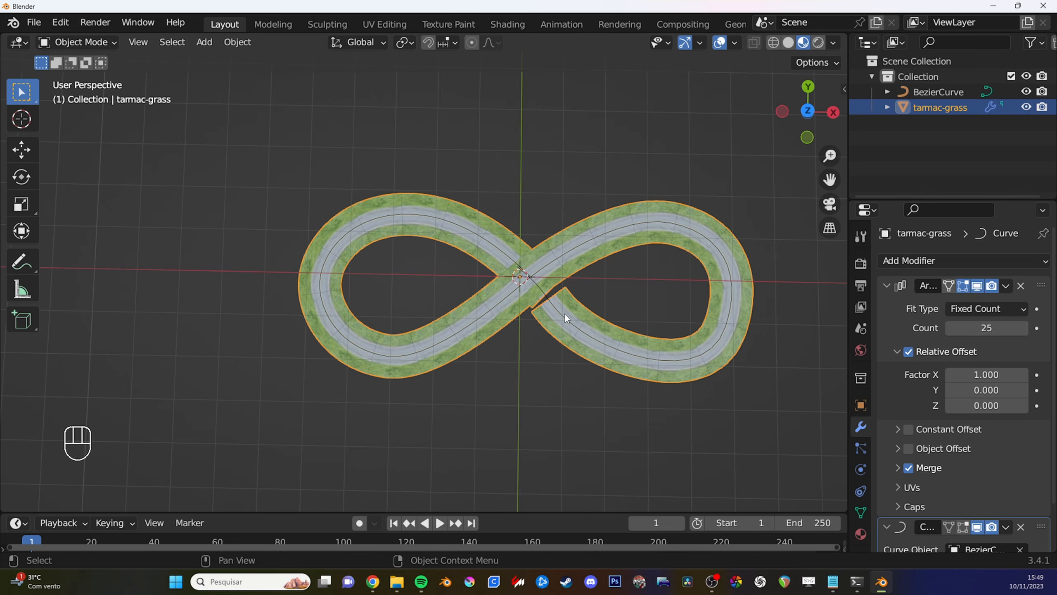
{"action": "left_click", "coordinate": [885, 286]}
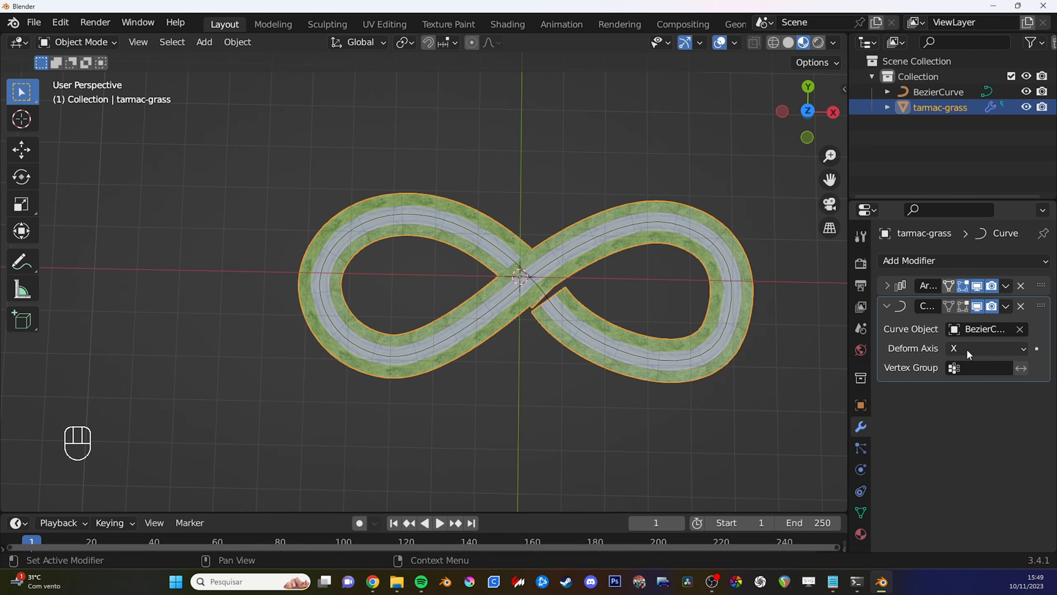
- Try sliding the curved road along its local X axis
{"action": "key", "text": "g"}
{"action": "key", "text": "x"}
{"action": "key", "text": "x"}
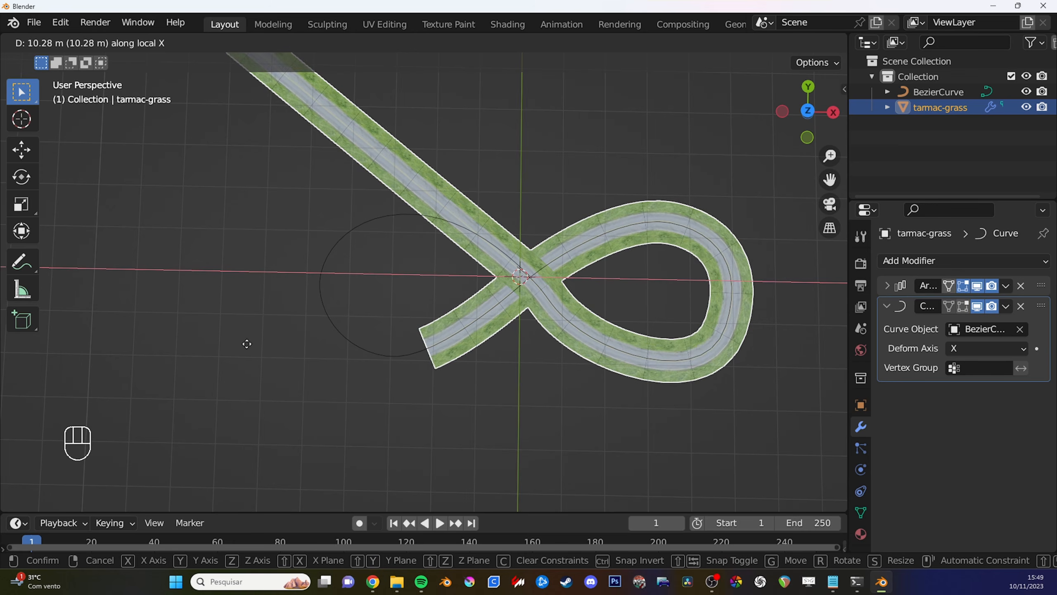
{"action": "right_click", "coordinate": [614, 280]}
{"action": "middle_click_drag", "start_coordinate": [614, 279], "coordinate": [701, 260]}
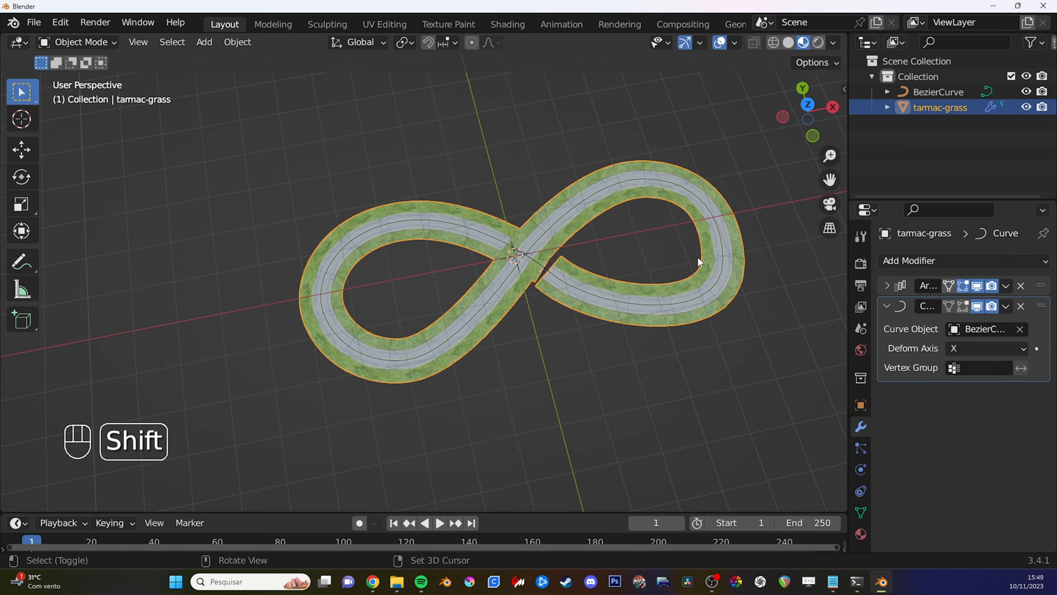
- Turn off the Curve modifier's viewport display and try moving the straight road along the global X axis
{"action": "left_click", "coordinate": [977, 307]}
{"action": "mouse_move", "coordinate": [724, 258]}
{"action": "middle_mouse_down"}
{"action": "mouse_move", "coordinate": [634, 308]}
{"action": "mouse_move", "coordinate": [701, 245]}
{"action": "middle_mouse_up"}
{"action": "mouse_move", "coordinate": [425, 270]}
{"action": "left_mouse_down"}
{"action": "mouse_move", "coordinate": [496, 242]}
{"action": "mouse_move", "coordinate": [410, 268]}
{"action": "left_mouse_up"}
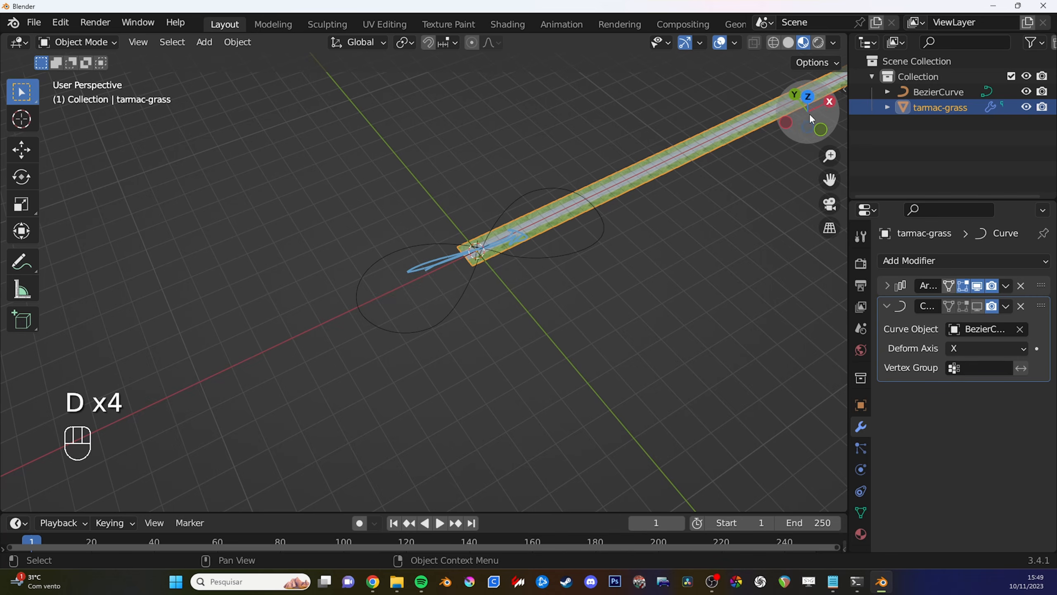
{"action": "key", "text": "d"}
{"action": "right_click_drag", "start_coordinate": [552, 216], "coordinate": [550, 233]}
{"action": "key", "text": "g"}
{"action": "key", "text": "x"}
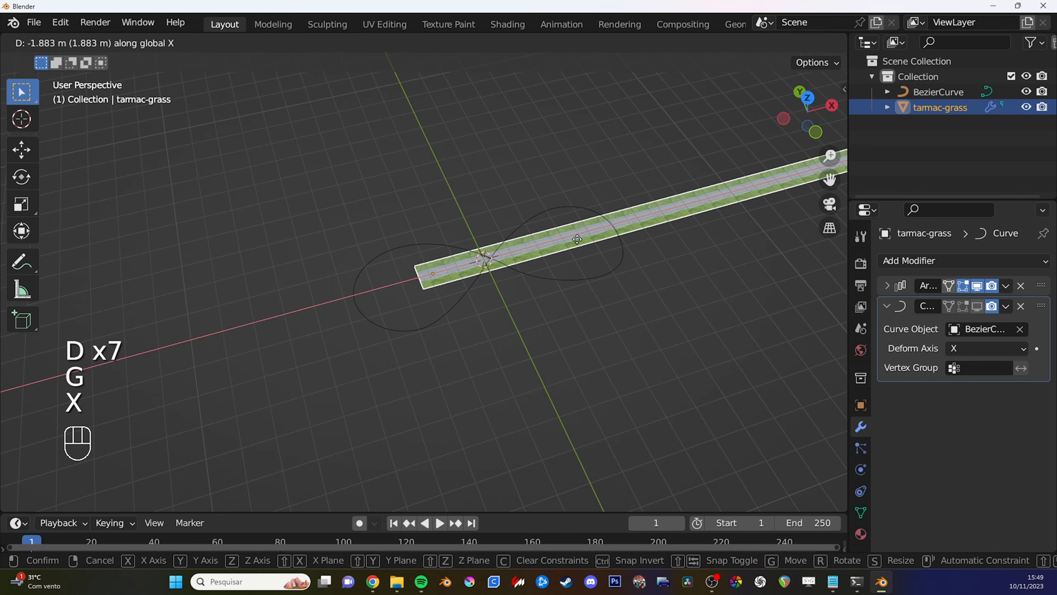
{"action": "left_click", "coordinate": [543, 194]}
- Set the transform orientation to Local and try moving the straight road along its local X axis
{"action": "left_click", "coordinate": [353, 47]}
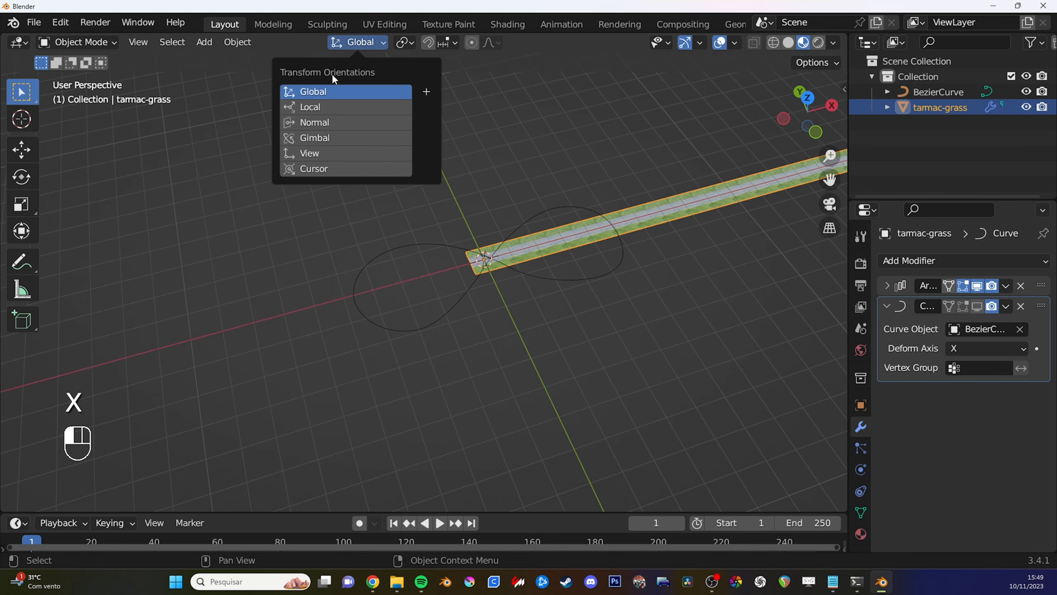
{"action": "left_click", "coordinate": [328, 106]}
{"action": "middle_click_drag", "start_coordinate": [637, 200], "coordinate": [640, 204], "text": "shift"}
{"action": "key", "text": "g"}
{"action": "key", "text": "x"}
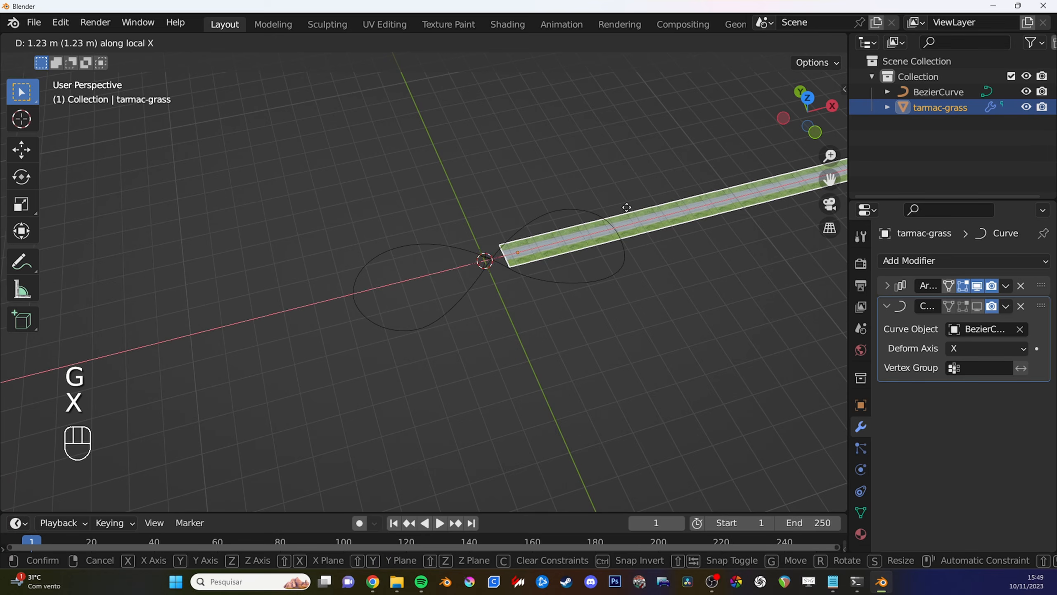
{"action": "right_click", "coordinate": [280, 78]}
- Return the transform orientation to Global and turn the Curve modifier's viewport display back on
{"action": "left_click", "coordinate": [362, 43]}
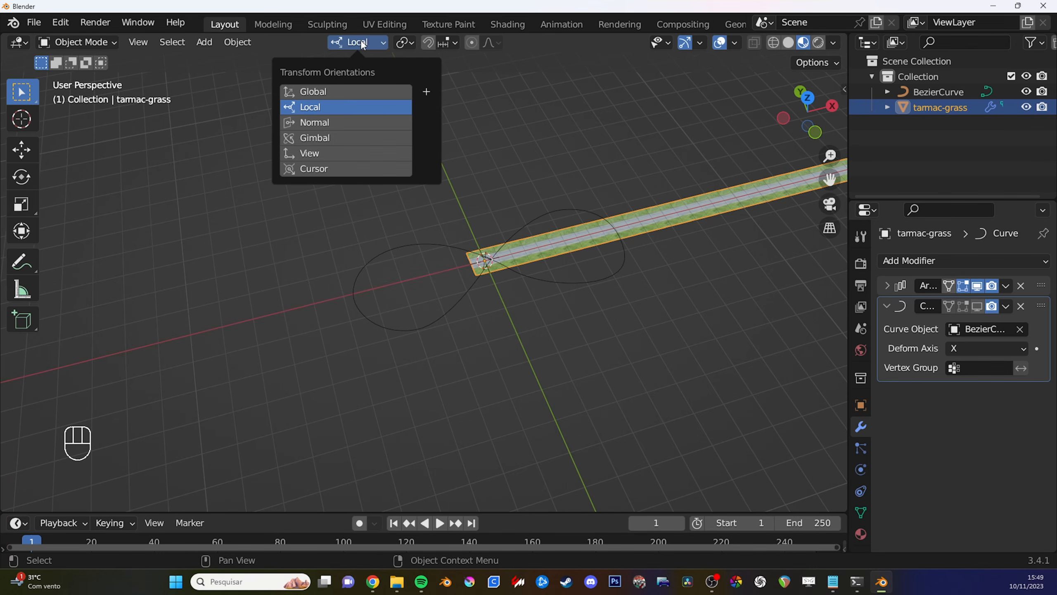
{"action": "left_click", "coordinate": [328, 90]}
{"action": "middle_click_drag", "start_coordinate": [587, 249], "coordinate": [594, 252], "text": "shift"}
{"action": "left_click", "coordinate": [977, 306]}
- Move the road about 0.4 m along the global X axis to close the gap at the crossing
{"action": "scroll", "coordinate": [666, 273], "scroll_direction": "up", "scroll_amount": 4}
{"action": "middle_click_drag", "start_coordinate": [665, 273], "coordinate": [677, 299]}
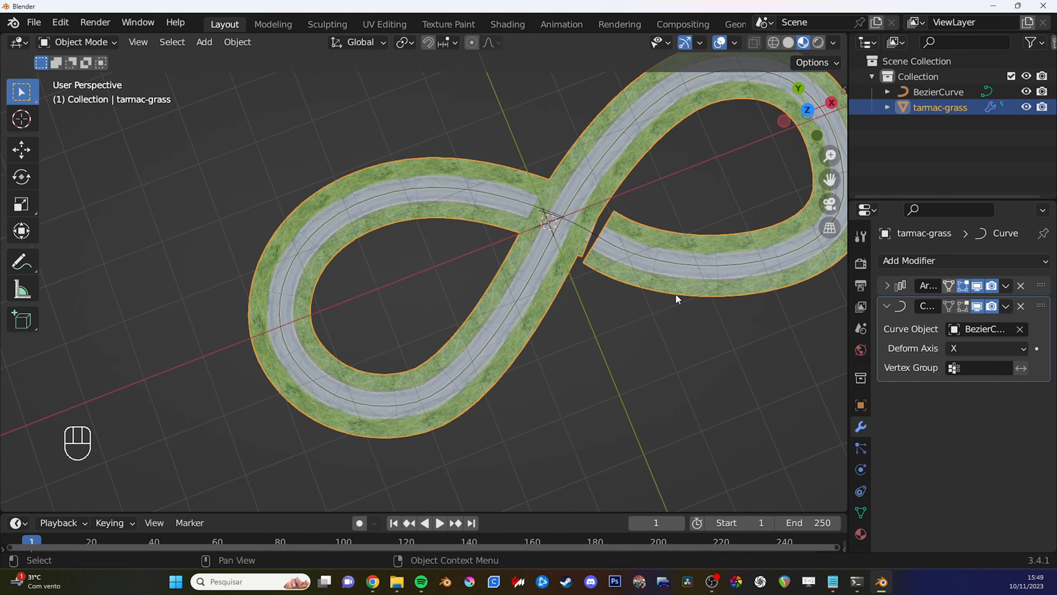
{"action": "key", "text": "g"}
{"action": "key", "text": "x"}
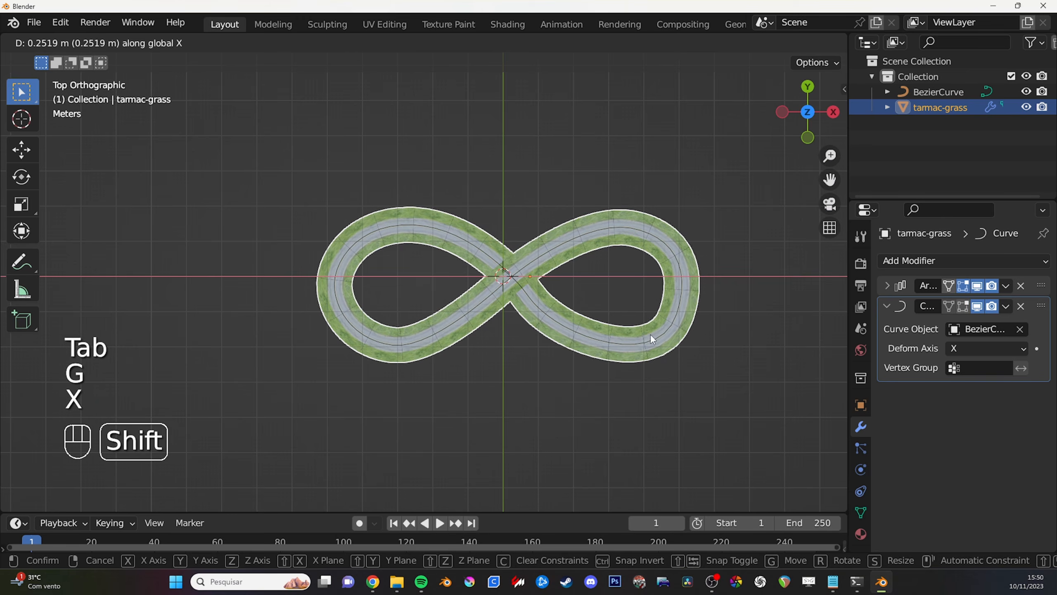
{"action": "left_click", "coordinate": [650, 334]}
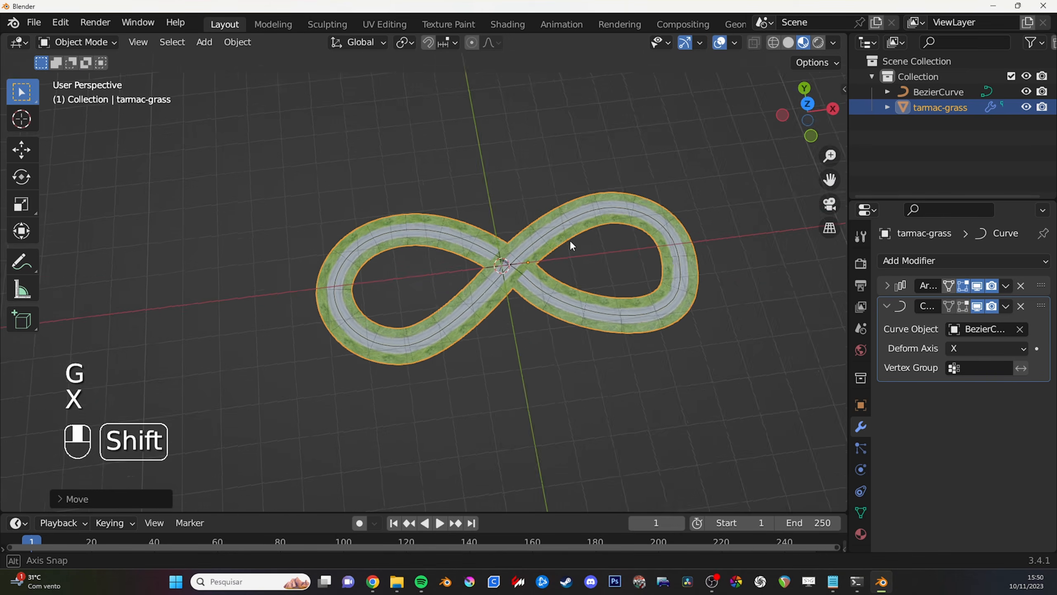
- Circle the overlapping road at the crossing with freehand annotations and erase the marks
{"action": "middle_click_drag", "start_coordinate": [570, 239], "coordinate": [553, 266]}
{"action": "key", "text": "d"}
{"action": "right_click", "coordinate": [591, 238]}
{"action": "key", "text": "d"}
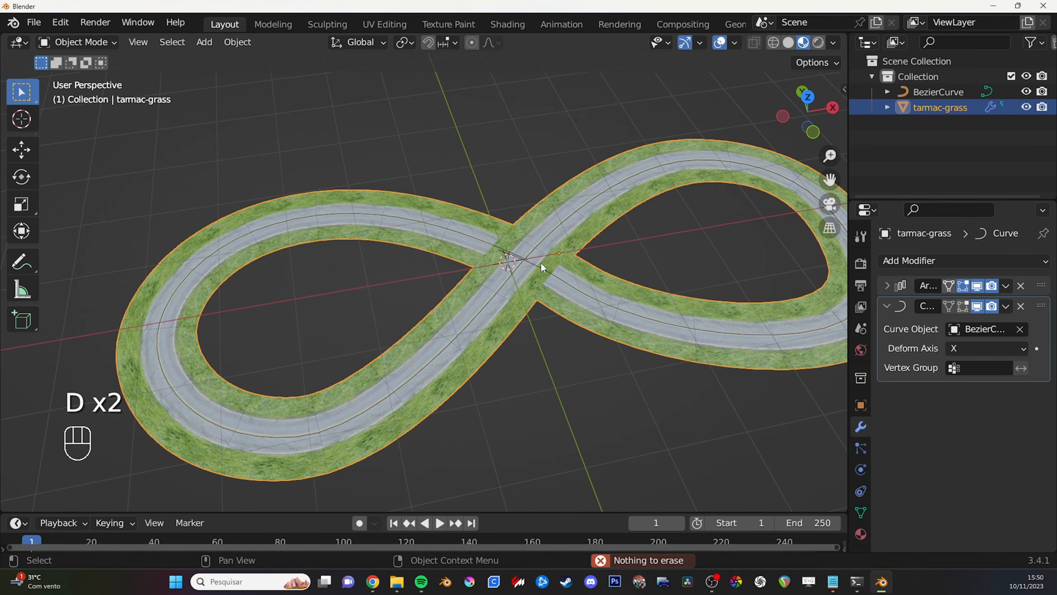
{"action": "key", "text": "F1"}
{"action": "middle_click_drag", "start_coordinate": [527, 259], "coordinate": [554, 327]}
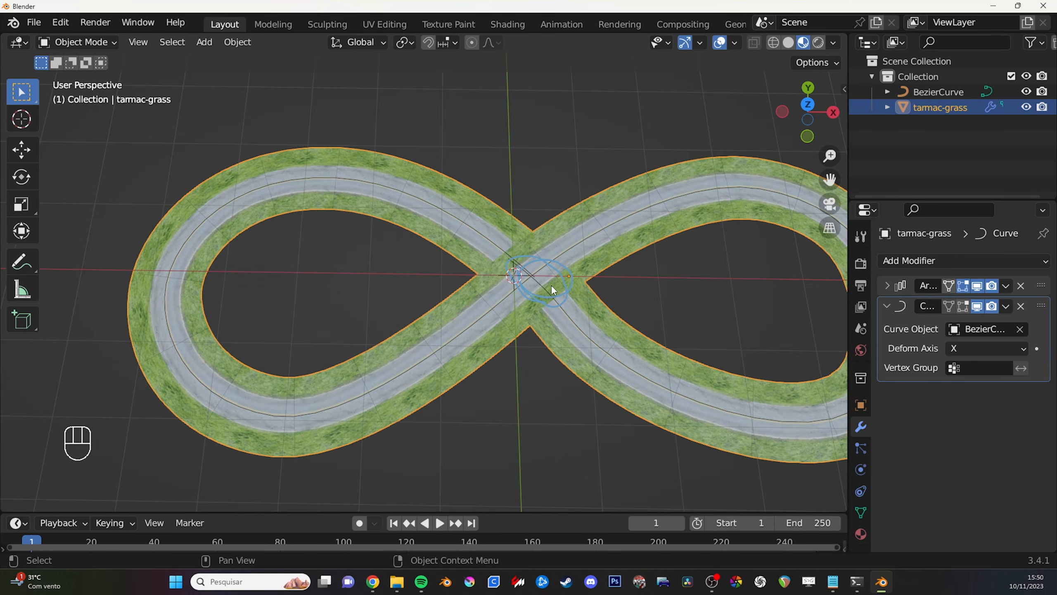
{"action": "key", "text": "d"}
{"action": "left_click_drag", "start_coordinate": [570, 281], "coordinate": [591, 295]}
{"action": "key", "text": "F1"}
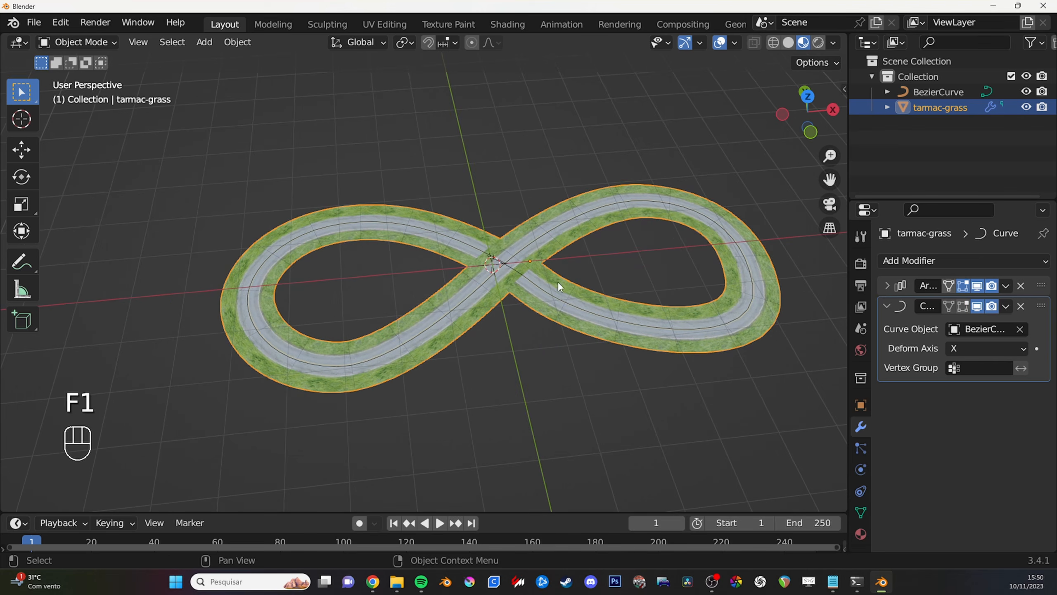
{"action": "mouse_move", "coordinate": [559, 278]}
{"action": "middle_mouse_down"}
{"action": "mouse_move", "coordinate": [456, 280]}
{"action": "mouse_move", "coordinate": [438, 293]}
{"action": "mouse_move", "coordinate": [475, 272]}
{"action": "mouse_move", "coordinate": [463, 334]}
{"action": "middle_mouse_up"}
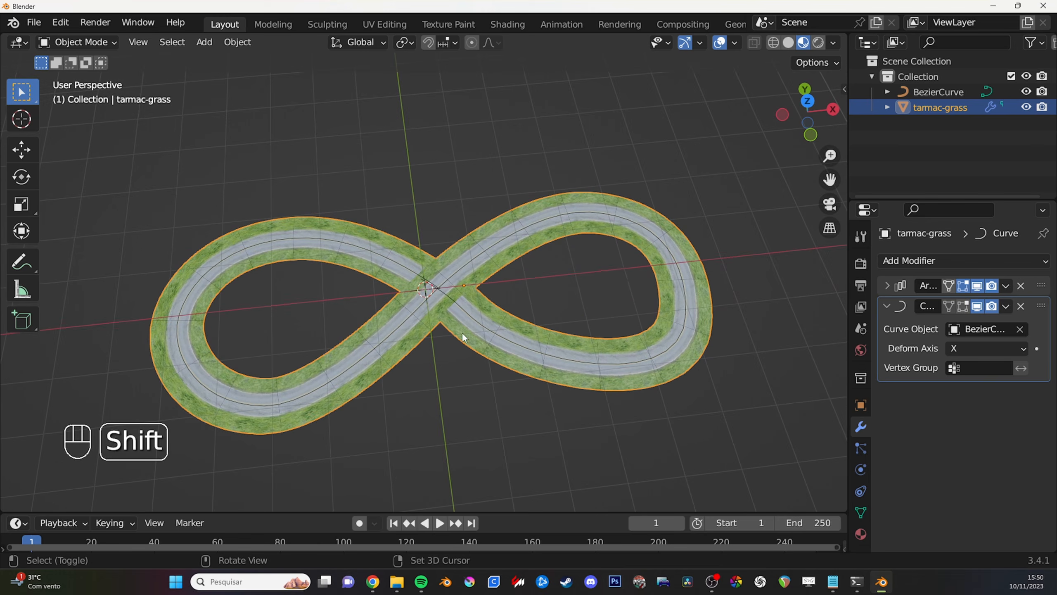
- Examine the figure-eight road and its crossing from several angles and distances
{"action": "middle_click_drag", "start_coordinate": [480, 294], "coordinate": [481, 261]}
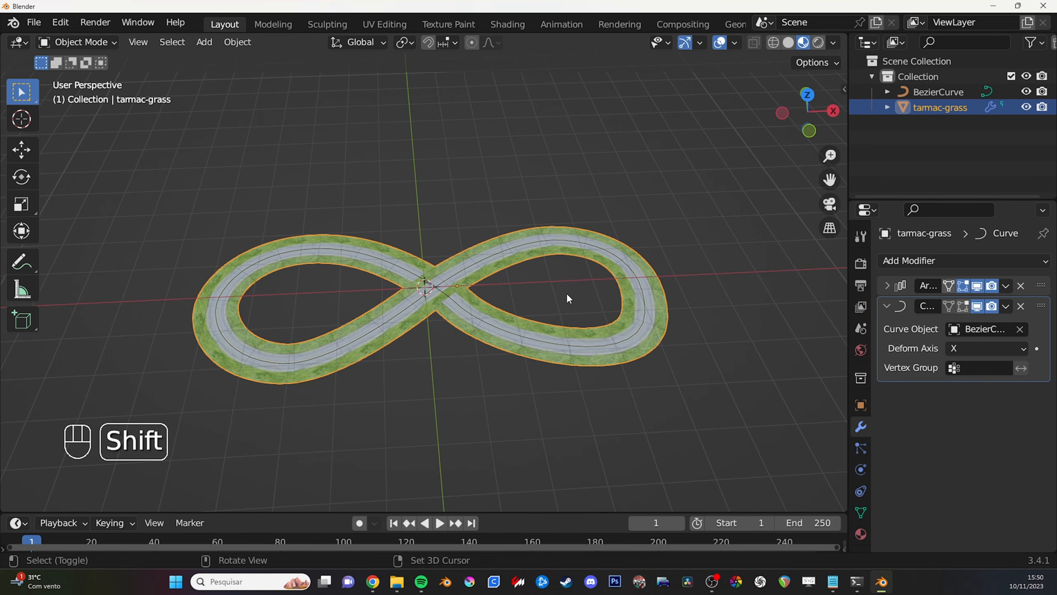
{"action": "middle_click_drag", "start_coordinate": [566, 292], "coordinate": [506, 297]}
{"action": "middle_click", "coordinate": [431, 284], "text": "alt"}
{"action": "middle_click_drag", "start_coordinate": [432, 285], "coordinate": [442, 258], "text": "shift"}
{"action": "scroll", "coordinate": [434, 283], "scroll_direction": "up", "scroll_amount": 3}
{"action": "middle_click", "coordinate": [413, 284], "text": "alt"}
{"action": "scroll", "coordinate": [431, 286], "scroll_direction": "down", "scroll_amount": 3}
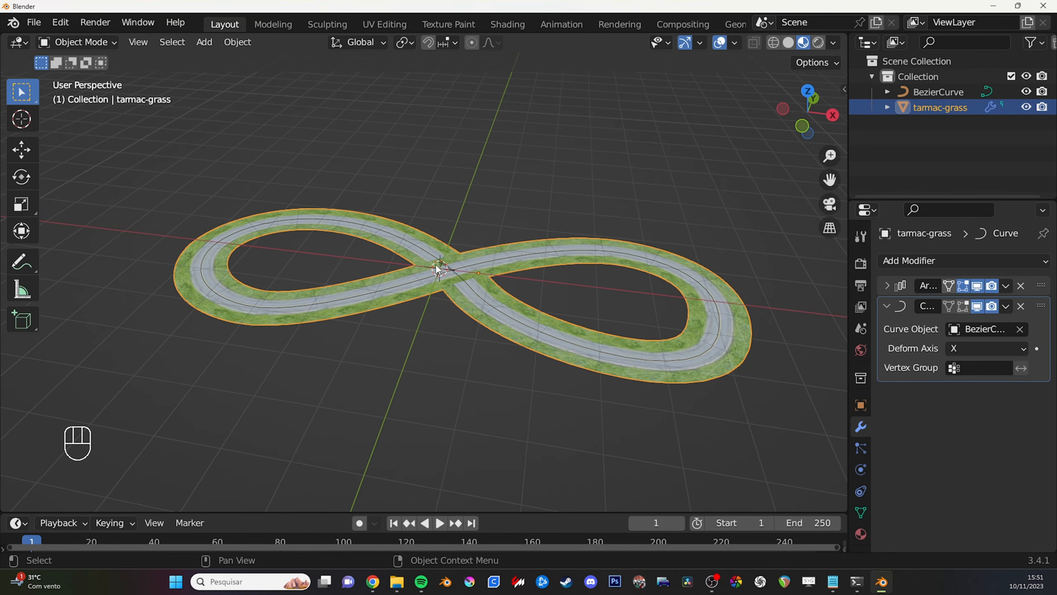
{"action": "mouse_move", "coordinate": [433, 270]}
{"action": "middle_mouse_down"}
{"action": "mouse_move", "coordinate": [454, 290]}
{"action": "mouse_move", "coordinate": [461, 273]}
{"action": "middle_mouse_up"}
{"action": "middle_click_drag", "start_coordinate": [648, 218], "coordinate": [666, 207]}
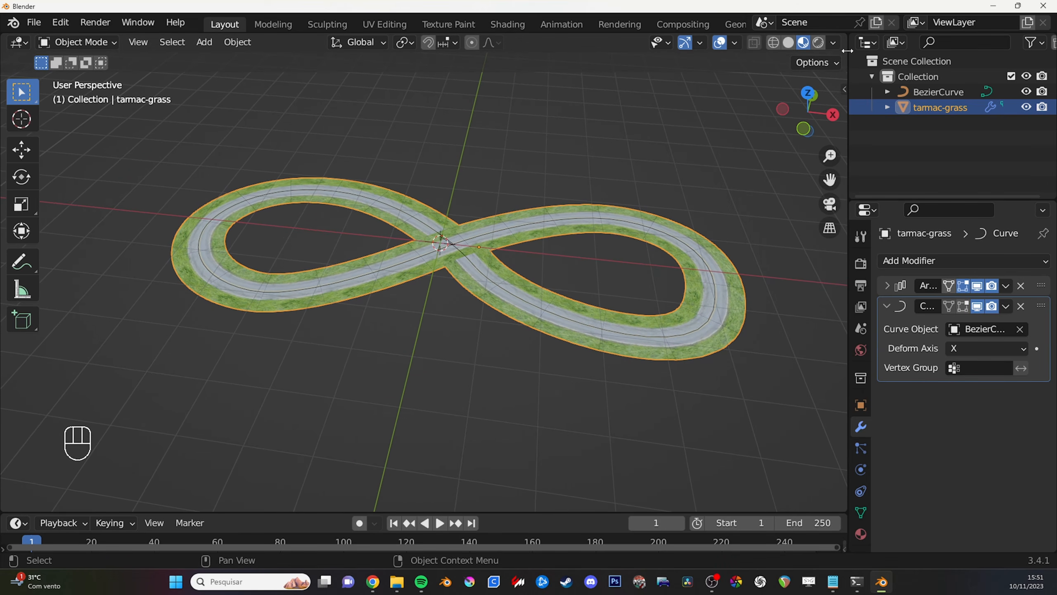
- Split the 3D viewport into three areas and turn the lower one into a Shader Editor with its sidebar hidden
{"action": "left_click_drag", "start_coordinate": [846, 39], "coordinate": [413, 52]}
{"action": "left_click_drag", "start_coordinate": [843, 512], "coordinate": [824, 255]}
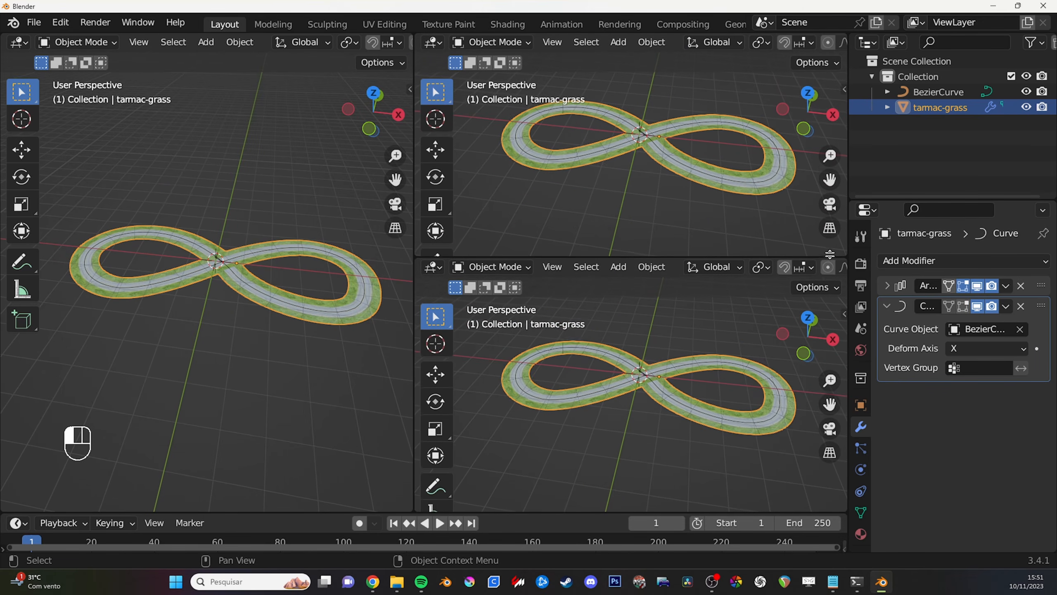
{"action": "left_click", "coordinate": [433, 264]}
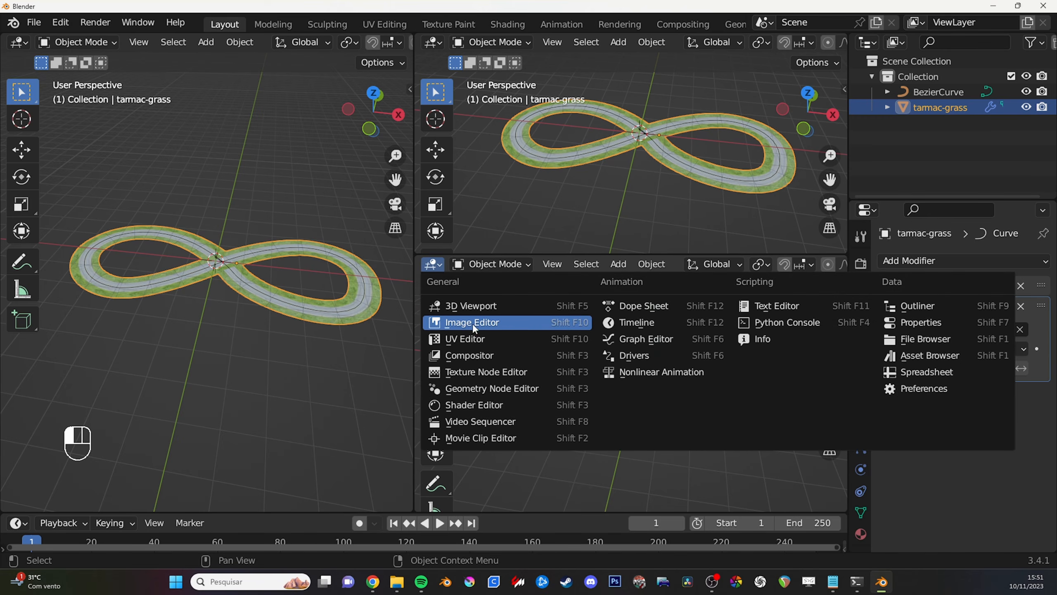
{"action": "left_click", "coordinate": [479, 406]}
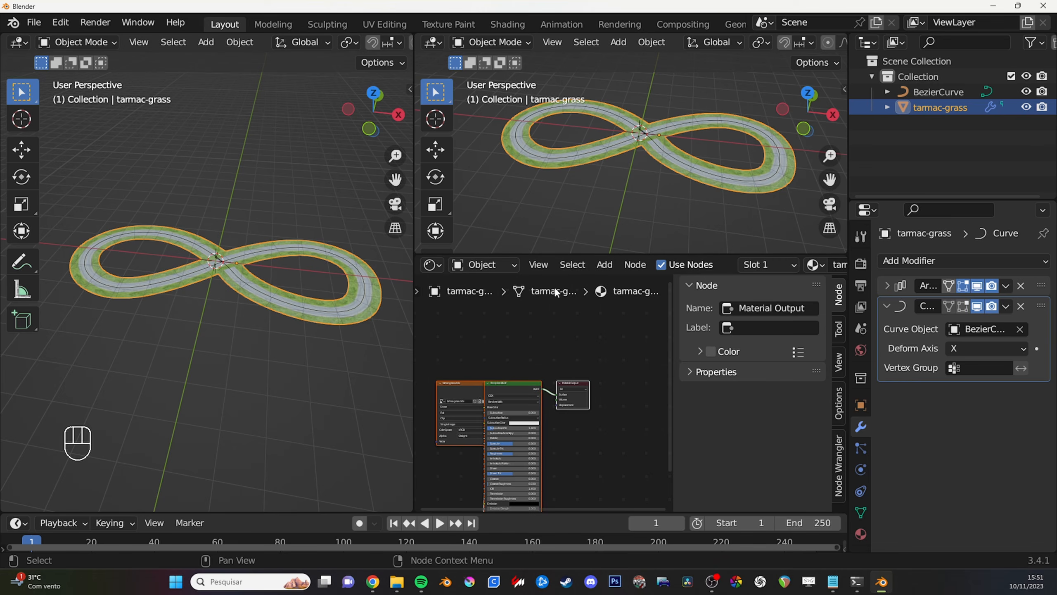
{"action": "scroll", "coordinate": [511, 400], "scroll_direction": "up", "scroll_amount": 2}
{"action": "key", "text": "n"}
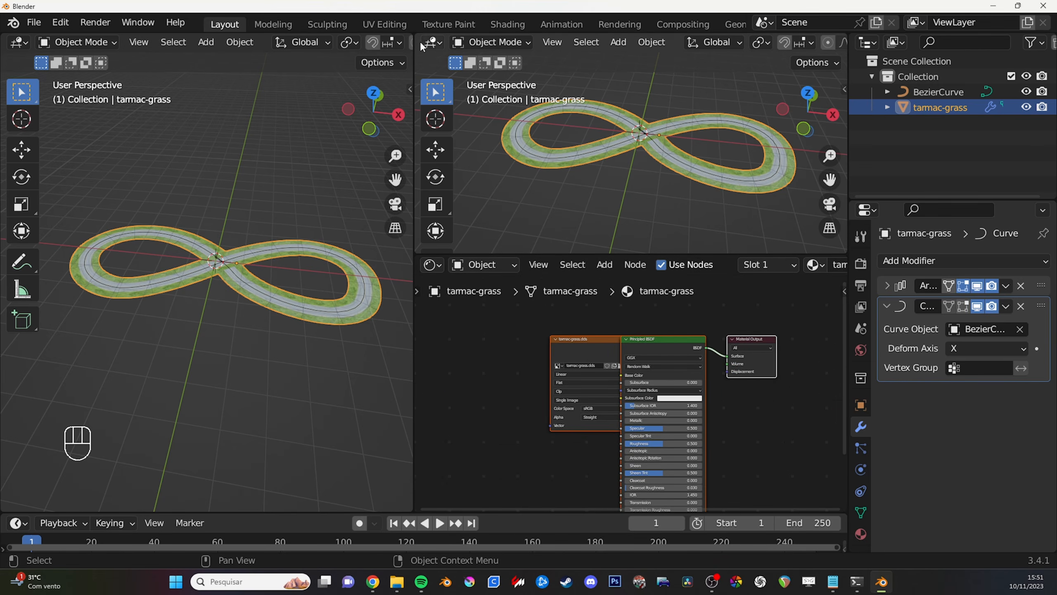
- Join the split areas back into a single 3D viewport
{"action": "left_click", "coordinate": [433, 42]}
{"action": "left_click_drag", "start_coordinate": [843, 257], "coordinate": [842, 167]}
{"action": "left_click_drag", "start_coordinate": [411, 38], "coordinate": [475, 66]}
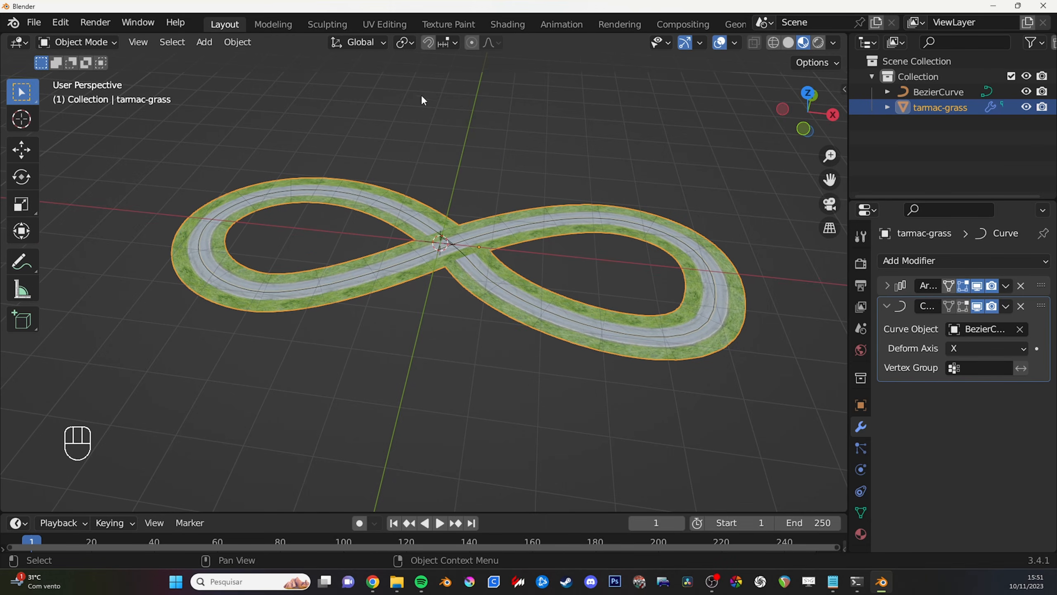
- Switch to the Shading workspace, enlarge its node editor and frame all the tarmac-grass material nodes
{"action": "mouse_move", "coordinate": [332, 23]}
{"action": "middle_mouse_down"}
{"action": "mouse_move", "coordinate": [272, 23]}
{"action": "mouse_move", "coordinate": [329, 23]}
{"action": "middle_mouse_up"}
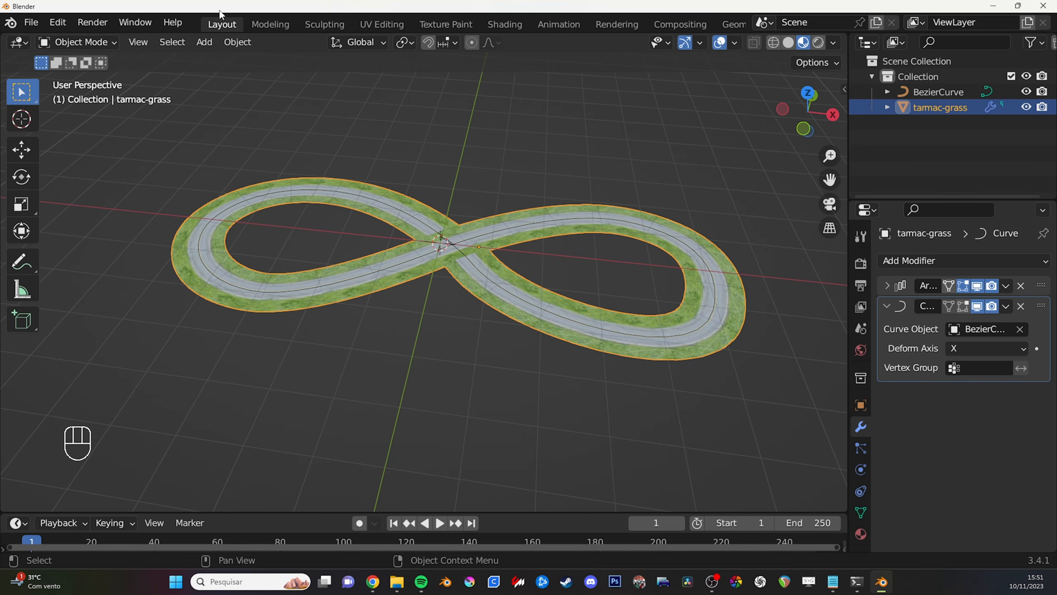
{"action": "middle_click_drag", "start_coordinate": [406, 28], "coordinate": [403, 28]}
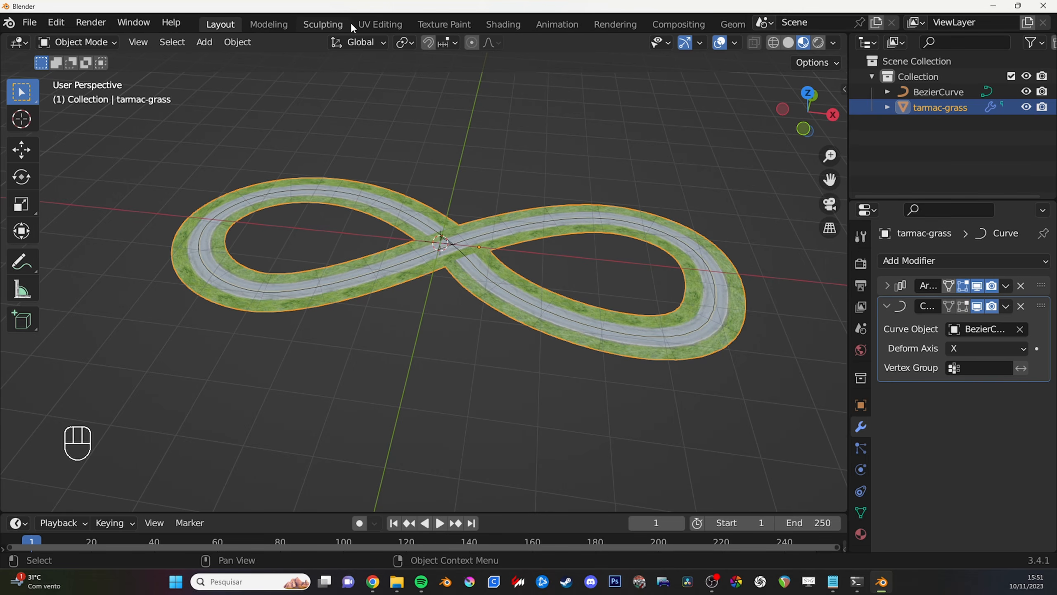
{"action": "left_click", "coordinate": [512, 26]}
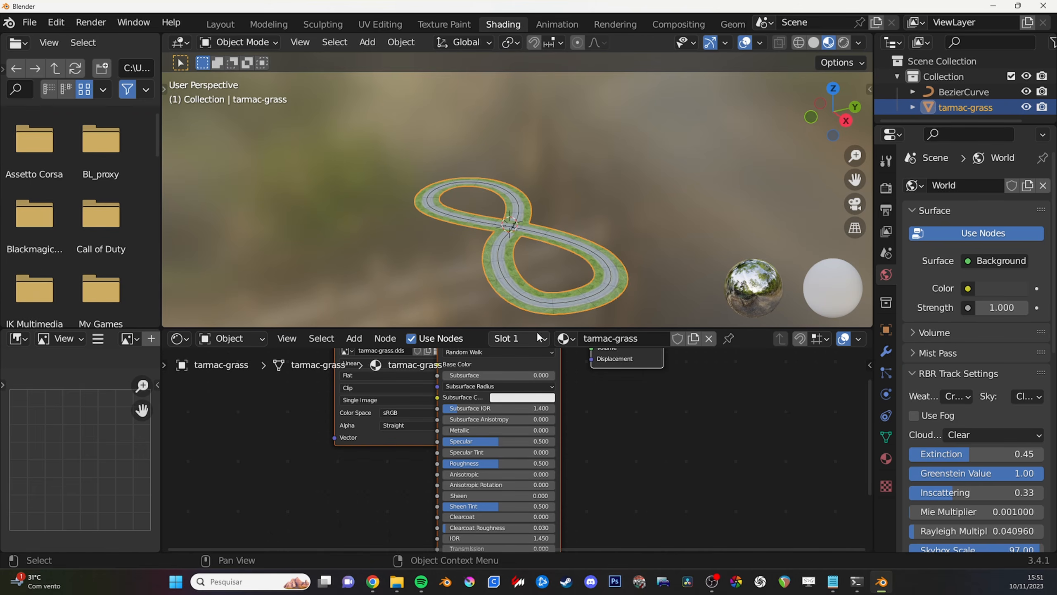
{"action": "left_click_drag", "start_coordinate": [551, 332], "coordinate": [549, 266]}
{"action": "key", "text": "Home"}
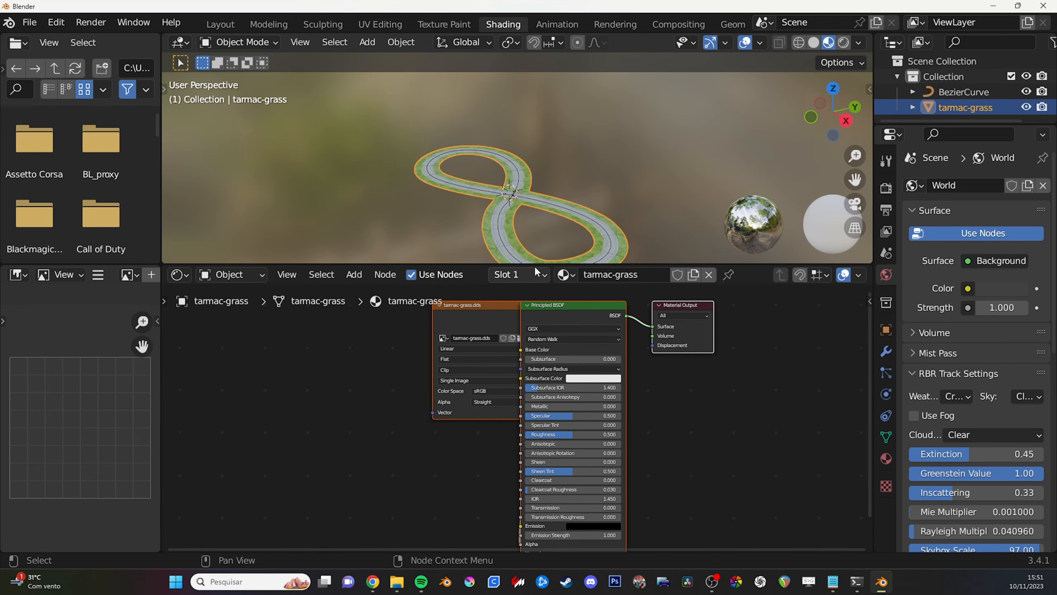
- Delete the image texture and Principled BSDF nodes from the tarmac-grass material, keeping only Material Output
{"action": "left_click_drag", "start_coordinate": [533, 263], "coordinate": [533, 259]}
{"action": "middle_click_drag", "start_coordinate": [530, 213], "coordinate": [508, 245]}
{"action": "left_click_drag", "start_coordinate": [361, 315], "coordinate": [583, 427]}
{"action": "key", "text": "Delete"}
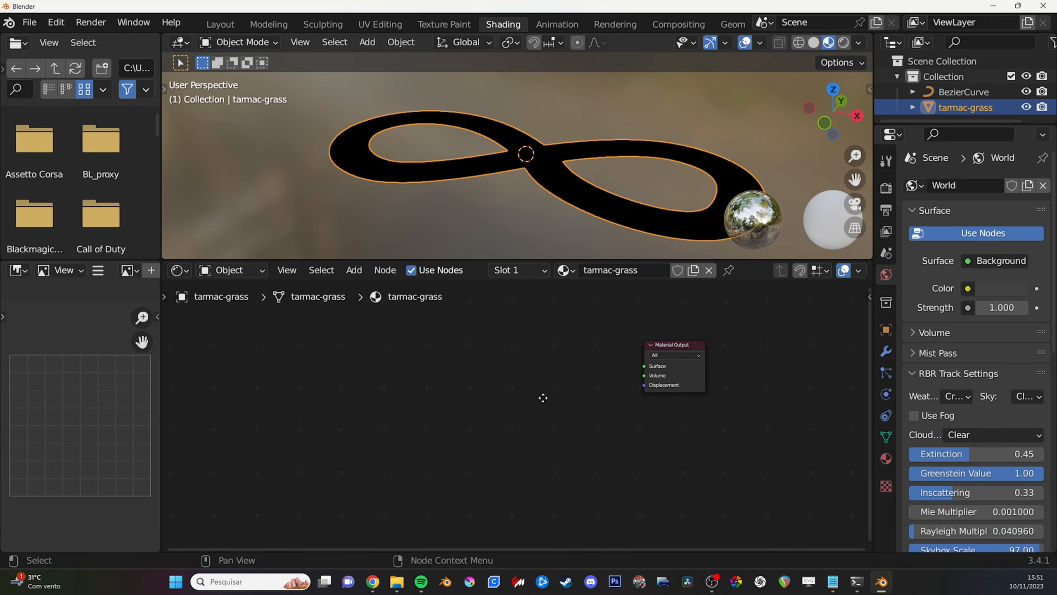
{"action": "mouse_move", "coordinate": [543, 219]}
{"action": "middle_mouse_down"}
{"action": "mouse_move", "coordinate": [574, 250]}
{"action": "mouse_move", "coordinate": [541, 200]}
{"action": "mouse_move", "coordinate": [553, 185]}
{"action": "mouse_move", "coordinate": [558, 203]}
{"action": "mouse_move", "coordinate": [547, 204]}
{"action": "middle_mouse_up"}
{"action": "scroll", "coordinate": [548, 204], "scroll_direction": "down", "scroll_amount": 1}
{"action": "middle_click_drag", "start_coordinate": [521, 350], "coordinate": [543, 356]}
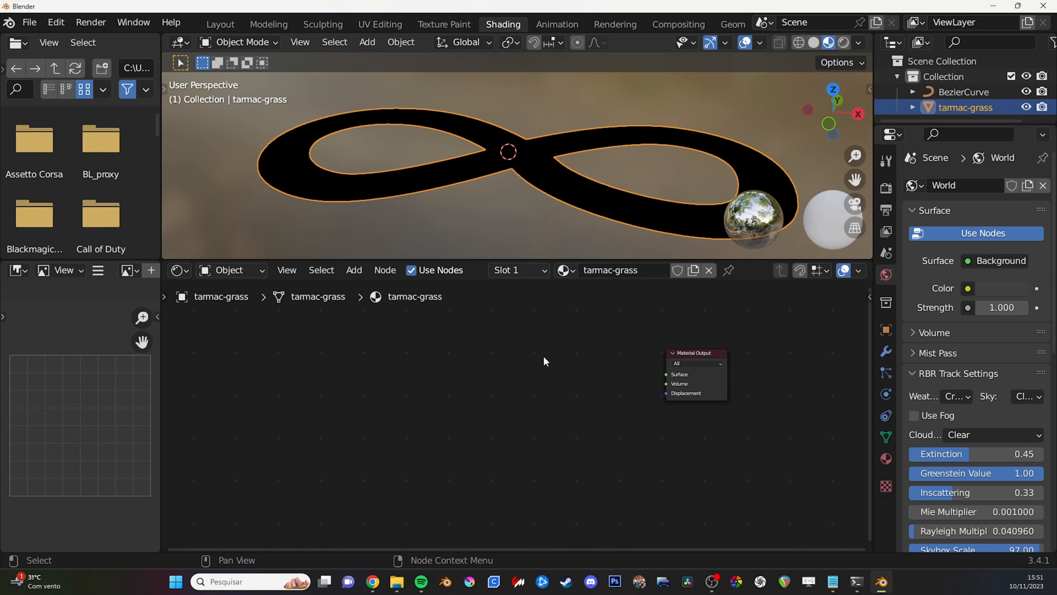
- Add an RBR Shader node from the RBR Nodes category and place it just before Material Output
{"action": "key", "text": "shift+a"}
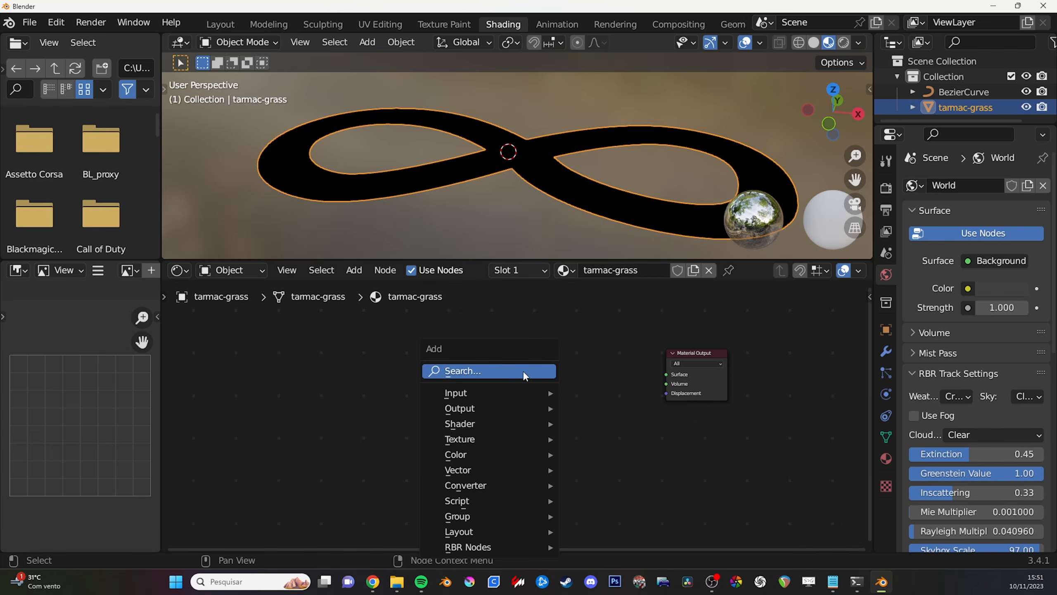
{"action": "left_click", "coordinate": [353, 270]}
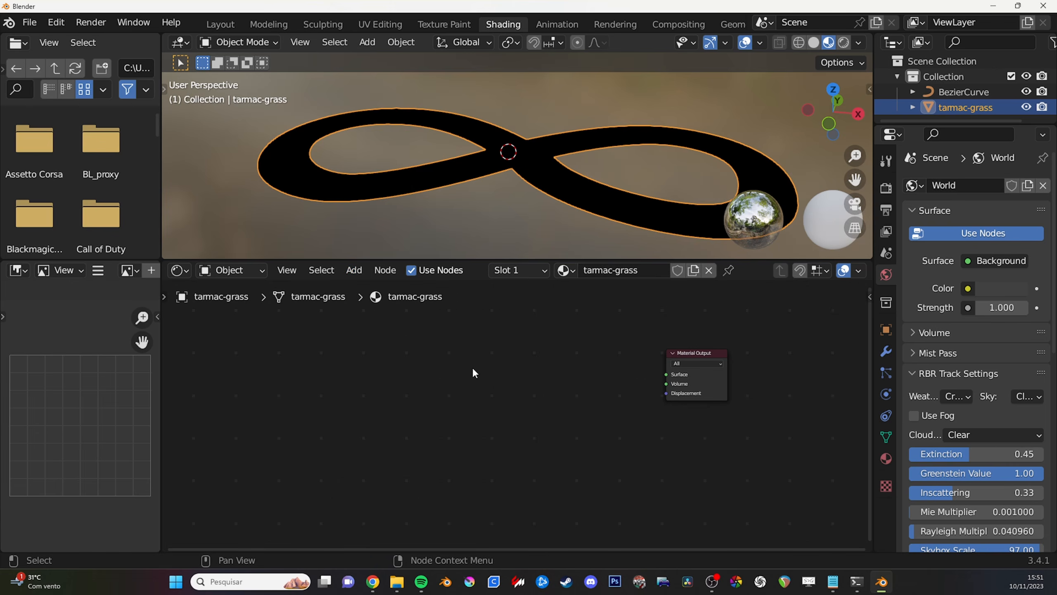
{"action": "middle_click_drag", "start_coordinate": [511, 370], "coordinate": [504, 370]}
{"action": "key", "text": "shift+a"}
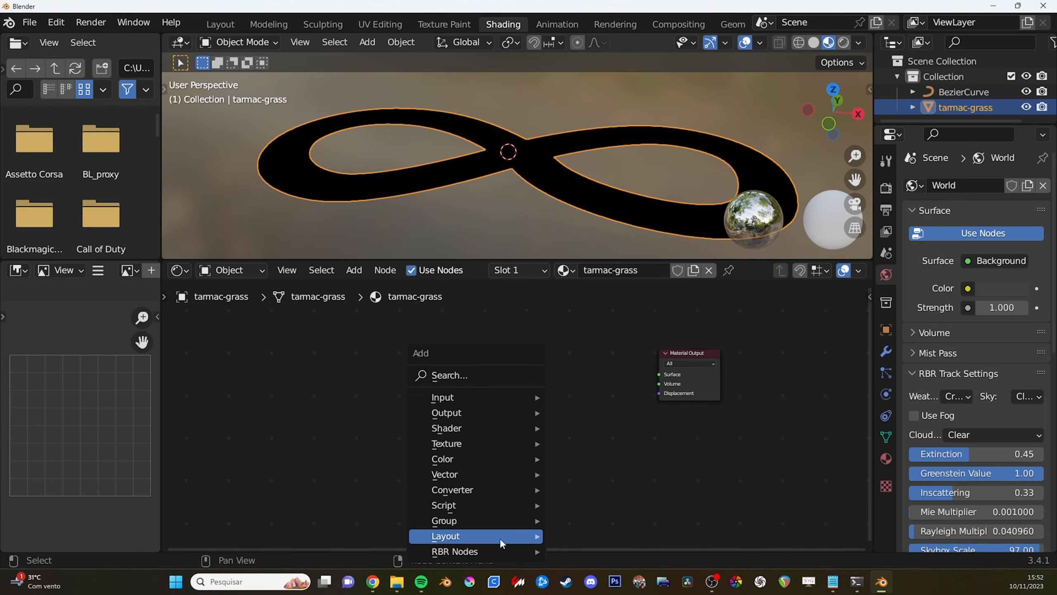
{"action": "mouse_move", "coordinate": [472, 550]}
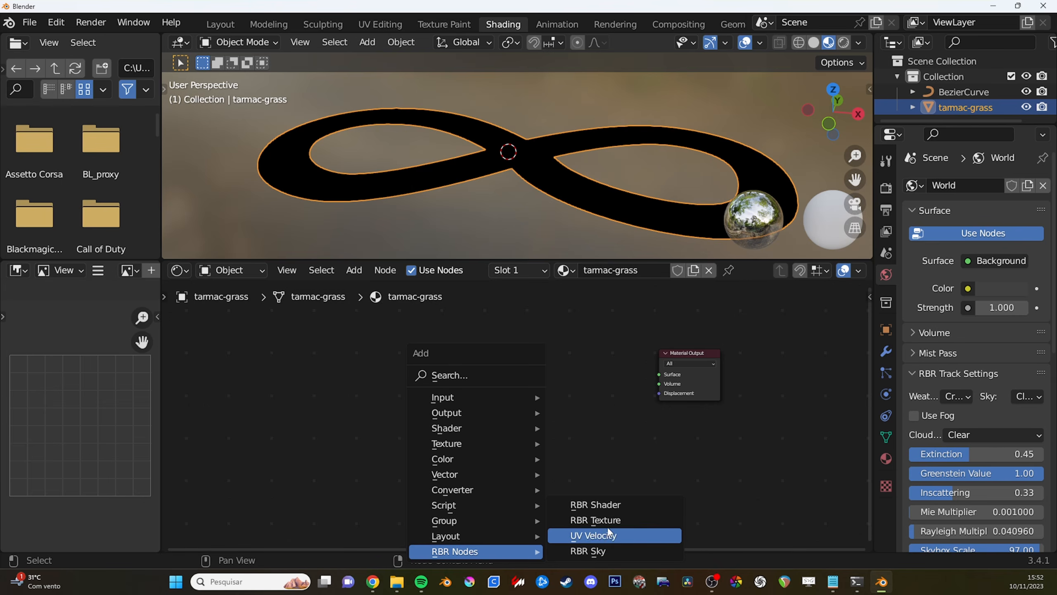
{"action": "left_click", "coordinate": [607, 507]}
{"action": "left_click", "coordinate": [529, 332]}
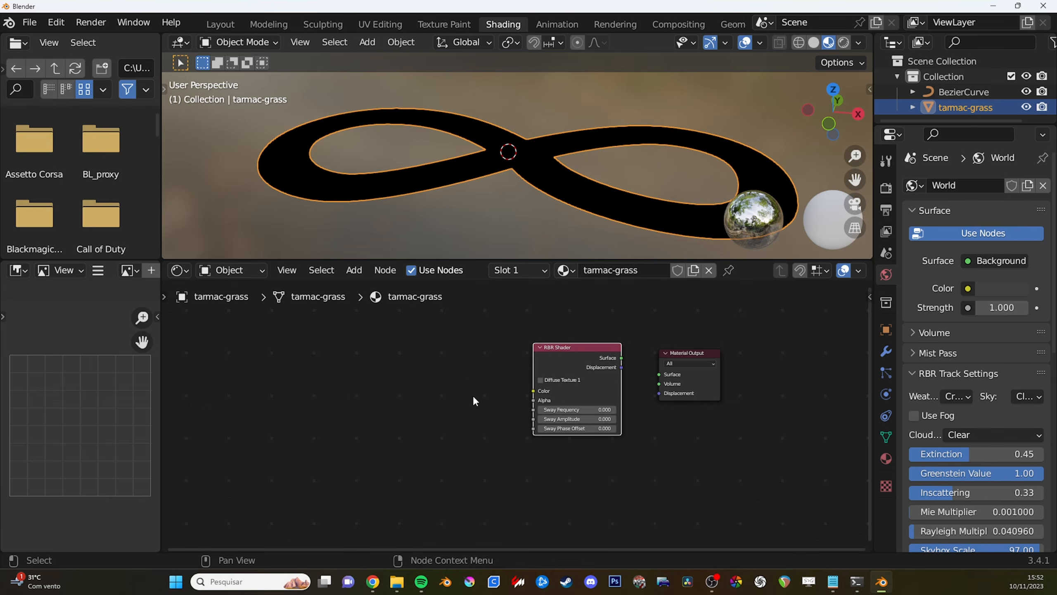
- Add an RBR Texture node in front of the RBR Shader and create a new texture entry in it
{"action": "key", "text": "shift+a"}
{"action": "mouse_move", "coordinate": [475, 397]}
{"action": "left_click", "coordinate": [551, 411]}
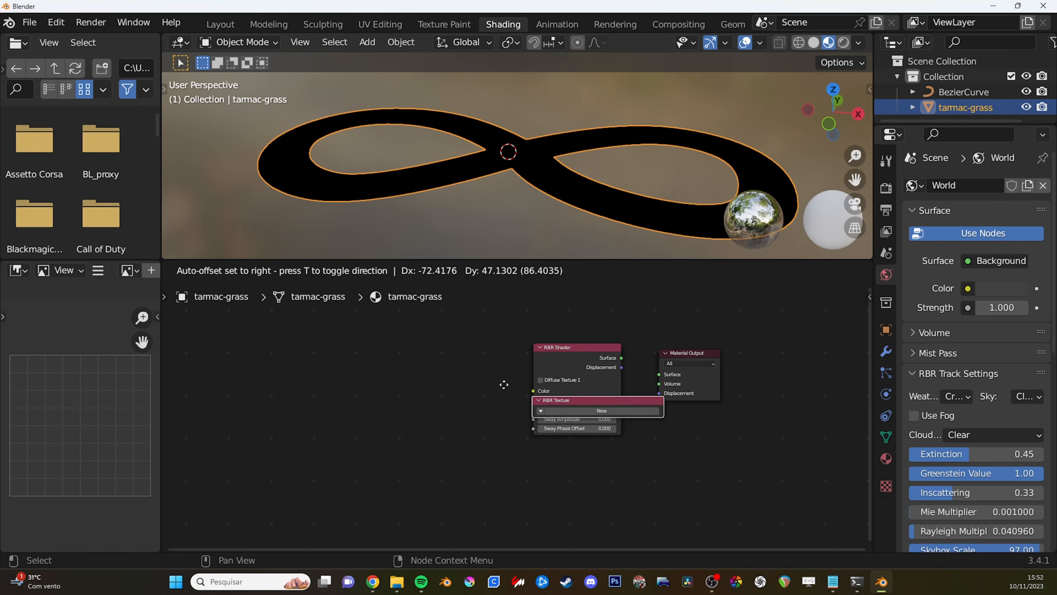
{"action": "left_click", "coordinate": [428, 369]}
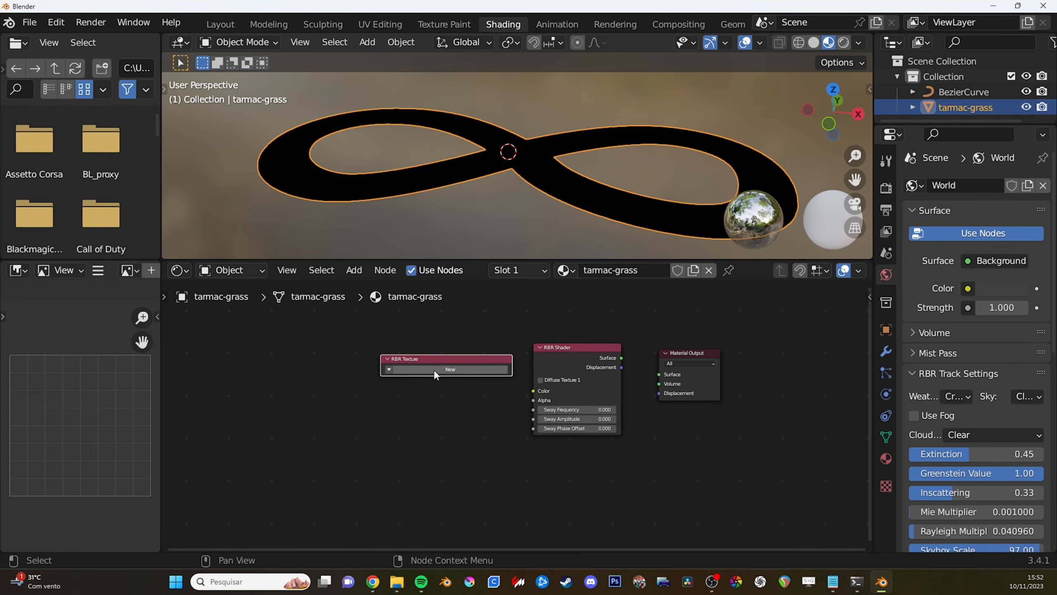
{"action": "left_click", "coordinate": [433, 369]}
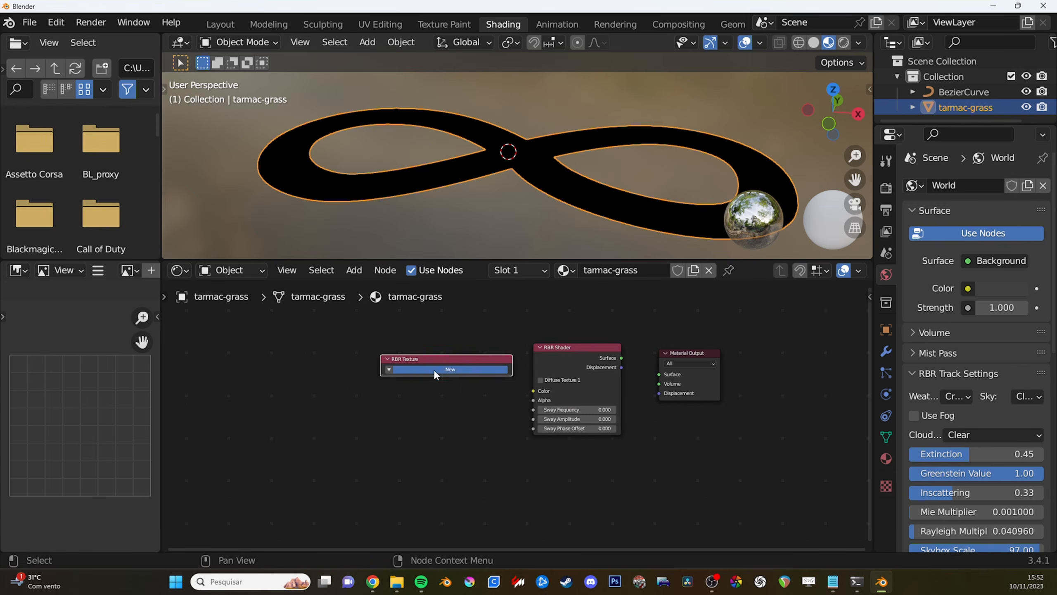
{"action": "middle_click_drag", "start_coordinate": [433, 382], "coordinate": [448, 376]}
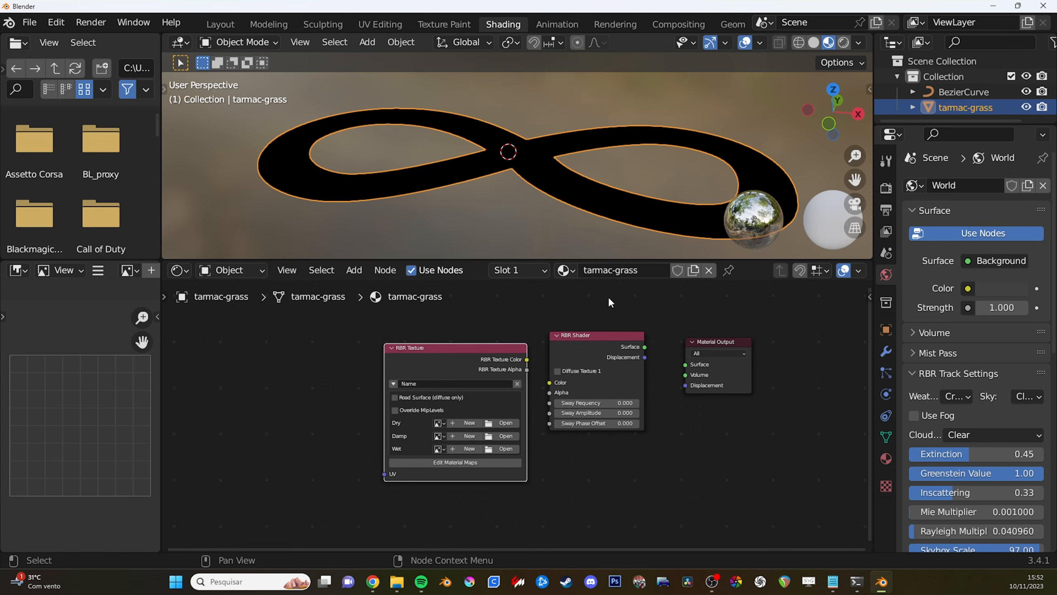
- Name the RBR Texture entry tarmac-grass, reusing the material's name
{"action": "double_click", "coordinate": [648, 275]}
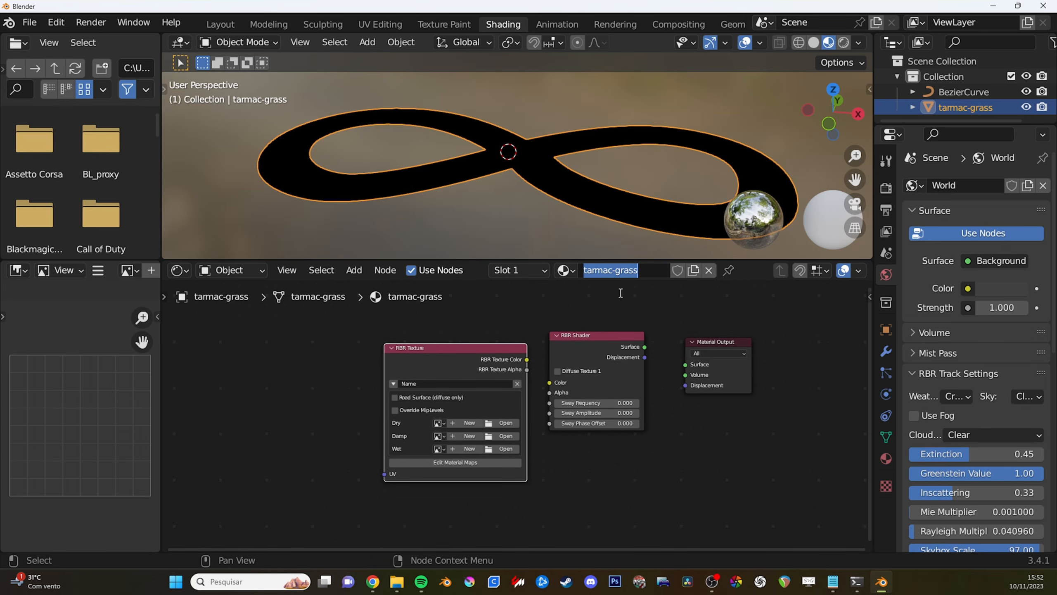
{"action": "key", "text": "ctrl+v"}
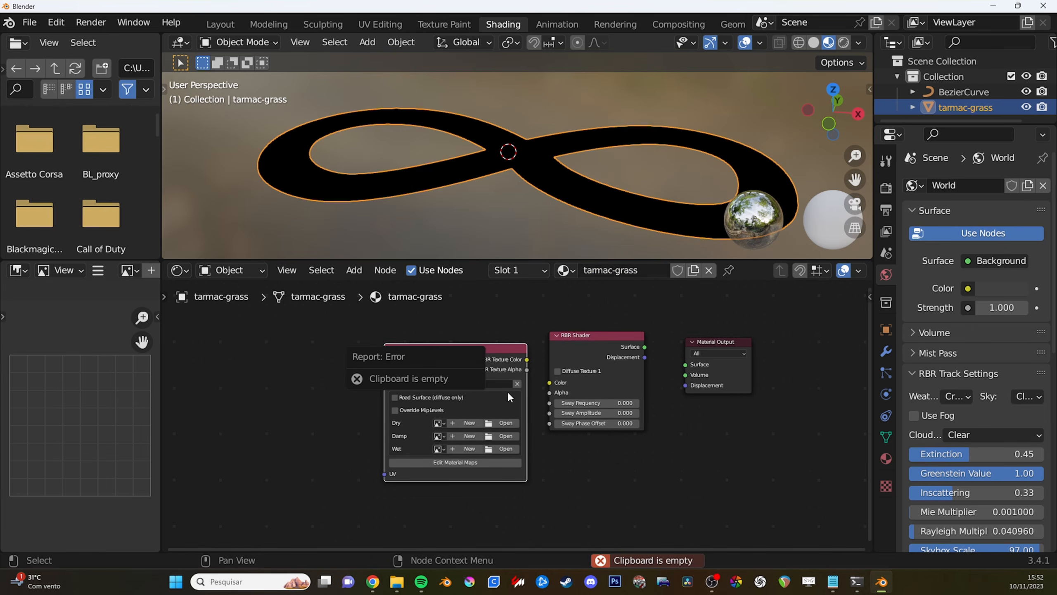
{"action": "left_click", "coordinate": [441, 383]}
{"action": "type", "text": "tarmac-grass"}
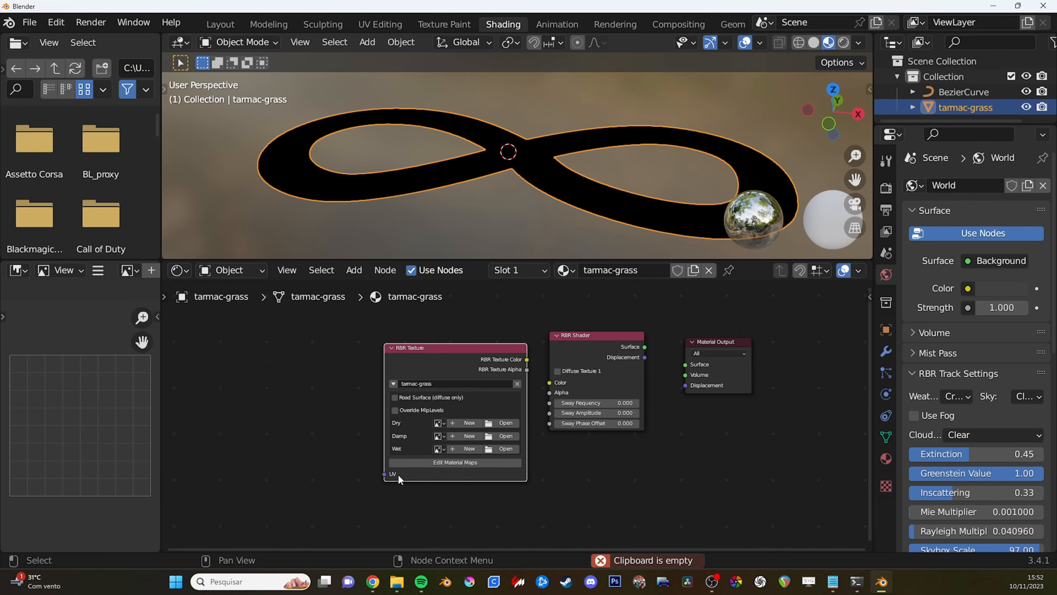
{"action": "left_click_drag", "start_coordinate": [385, 475], "coordinate": [327, 438]}
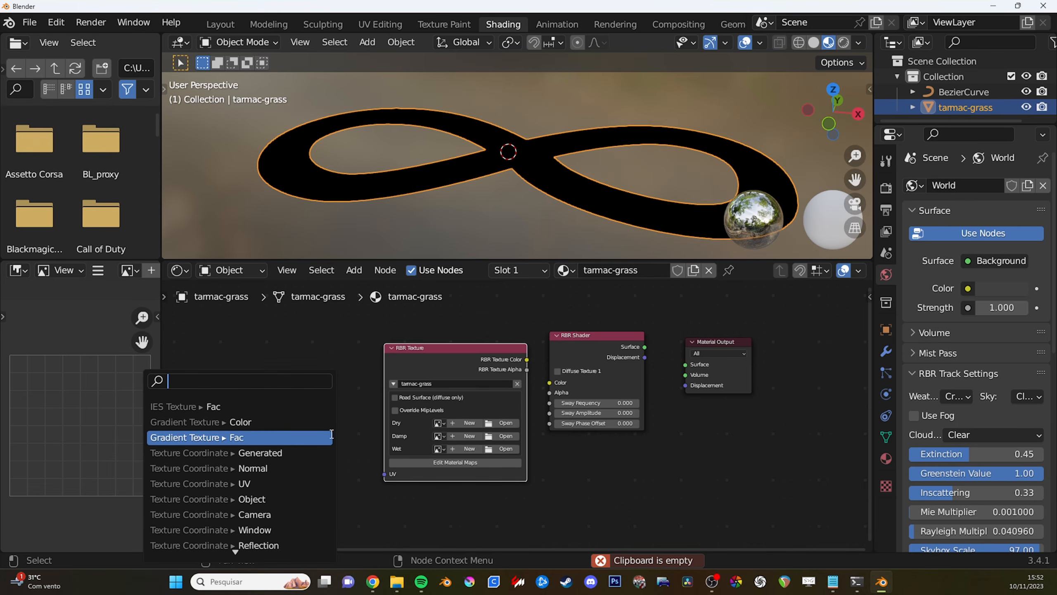
{"action": "key", "text": "Down"}
{"action": "key", "text": "Down"}
{"action": "key", "text": "Down"}
{"action": "key", "text": "Escape"}
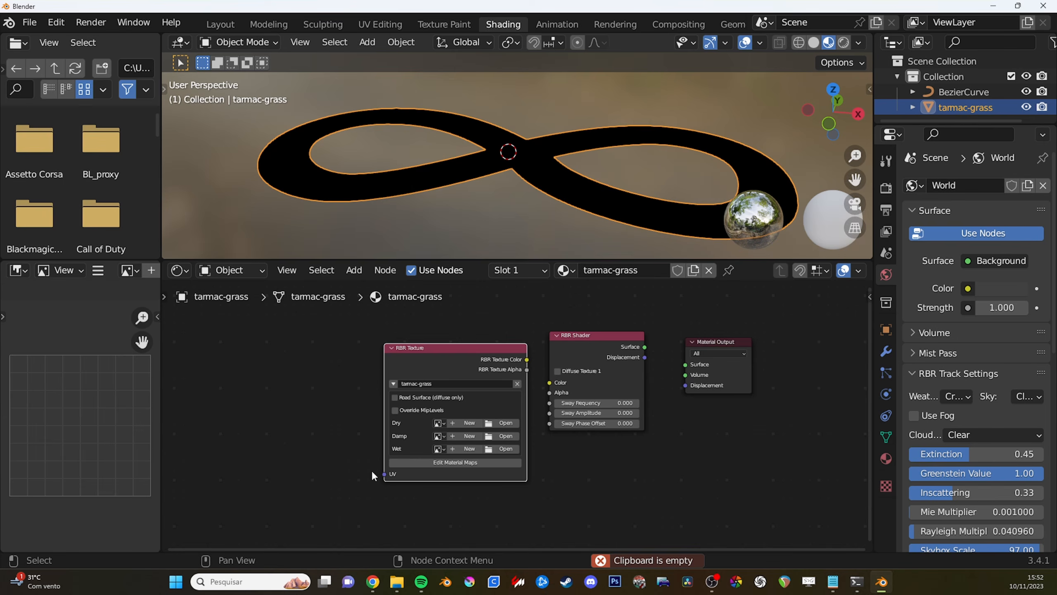
{"action": "left_click_drag", "start_coordinate": [385, 475], "coordinate": [337, 464]}
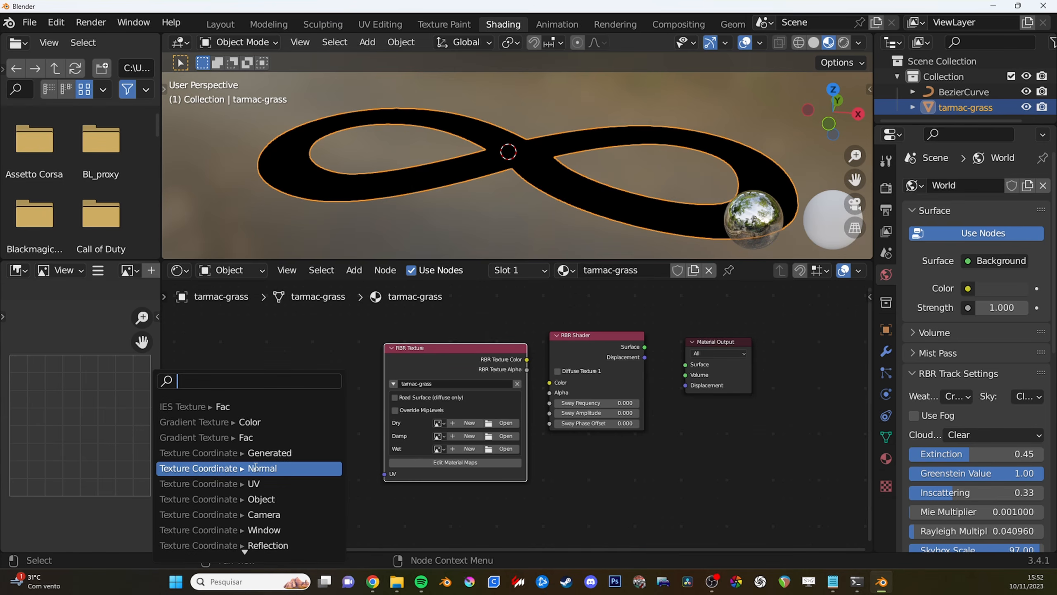
{"action": "key", "text": "Down"}
{"action": "key", "text": "Down"}
{"action": "key", "text": "Down"}
{"action": "key", "text": "Up"}
{"action": "key", "text": "Up"}
{"action": "key", "text": "Up"}
{"action": "key", "text": "Up"}
{"action": "key", "text": "Up"}
{"action": "key", "text": "Up"}
{"action": "key", "text": "Escape"}
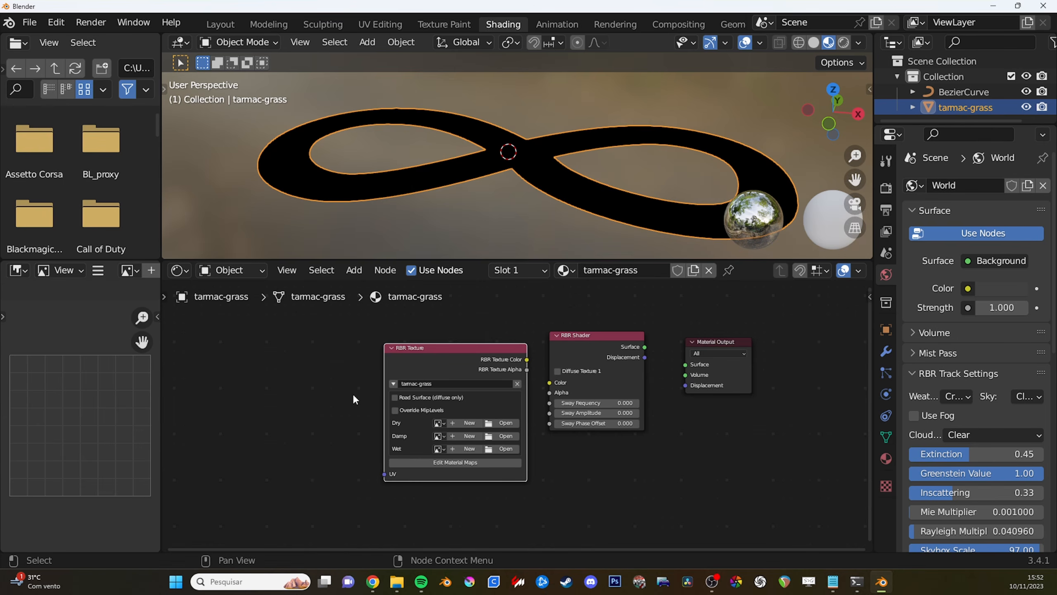
- Add a UV Map node before the RBR Texture node and link its UV output to the texture's UV input
{"action": "key", "text": "shift+a"}
{"action": "left_click", "coordinate": [346, 218]}
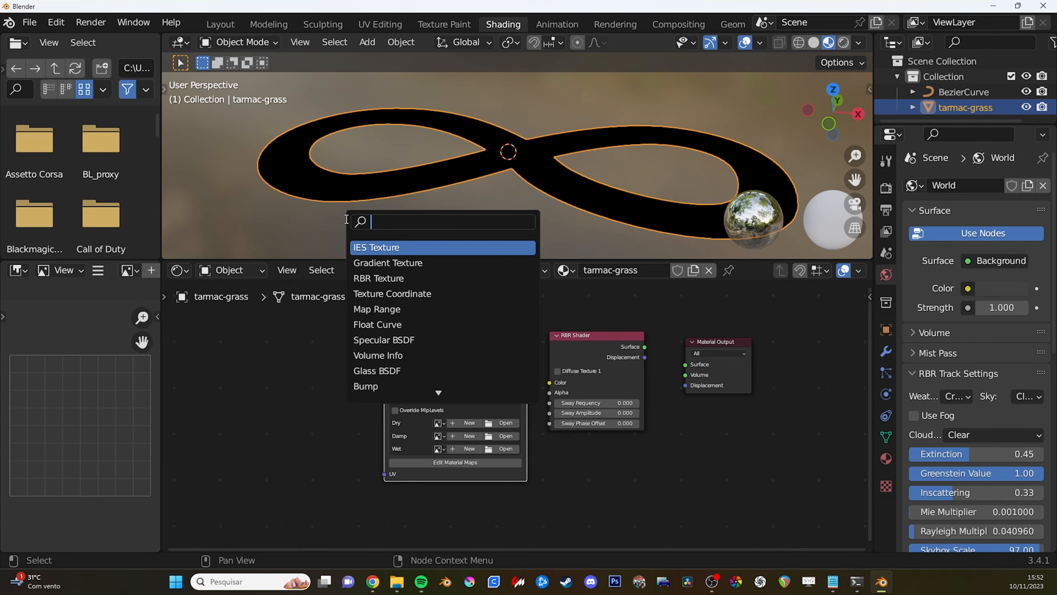
{"action": "type", "text": "uv"}
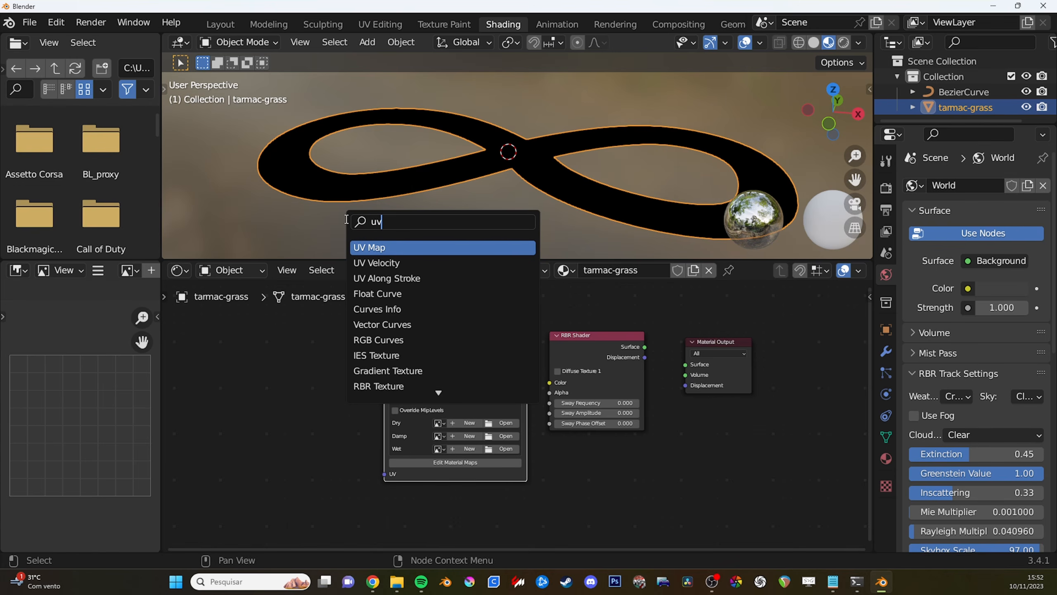
{"action": "left_click", "coordinate": [384, 249]}
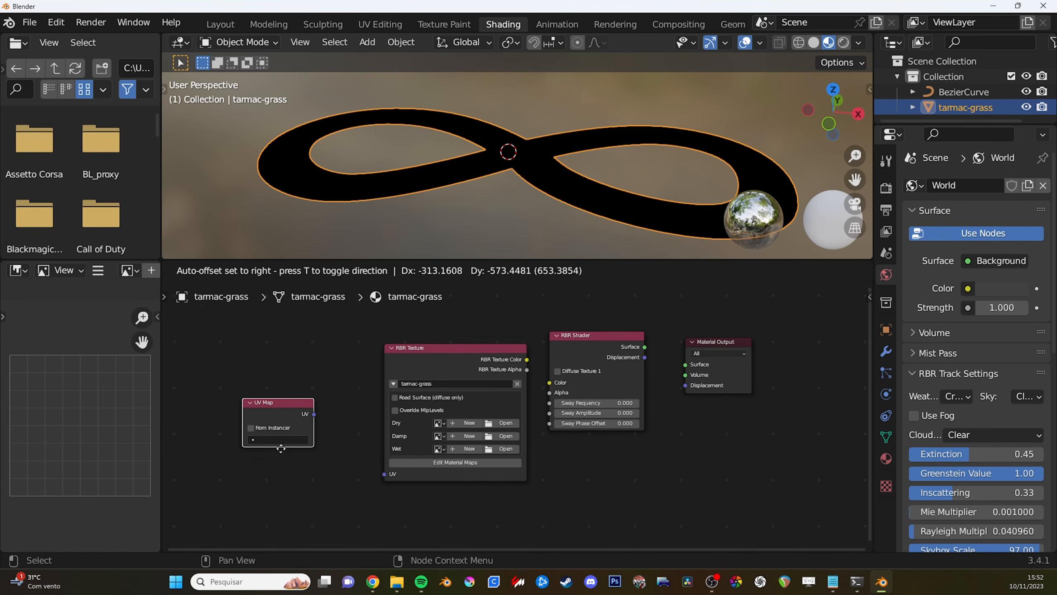
{"action": "left_click", "coordinate": [309, 465]}
{"action": "left_click_drag", "start_coordinate": [343, 444], "coordinate": [385, 475]}
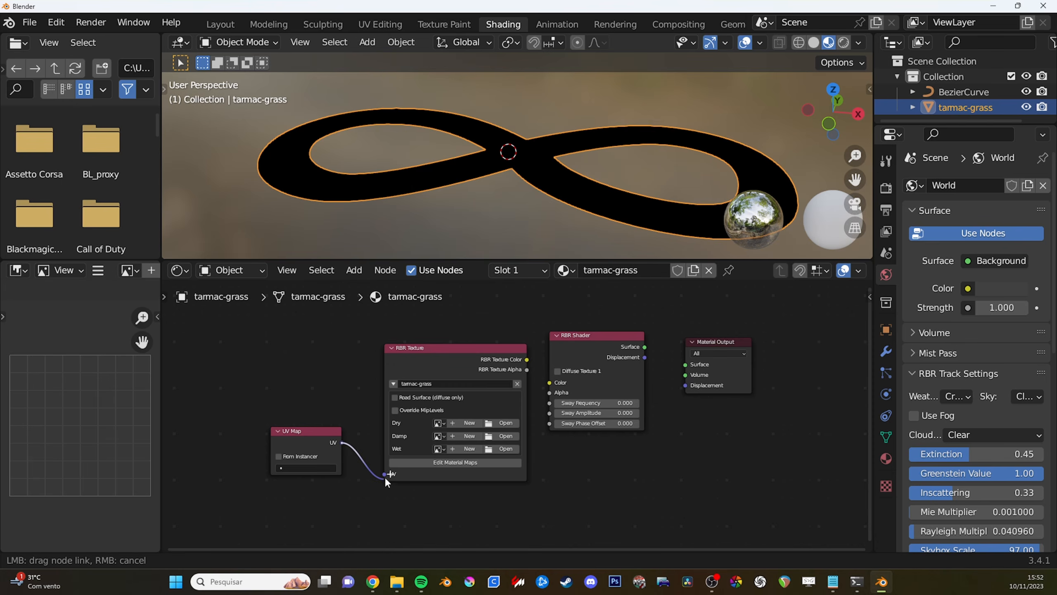
- Adjust the UV Map node's position slightly and assign the UVMap layer to it
{"action": "left_click_drag", "start_coordinate": [314, 439], "coordinate": [319, 442]}
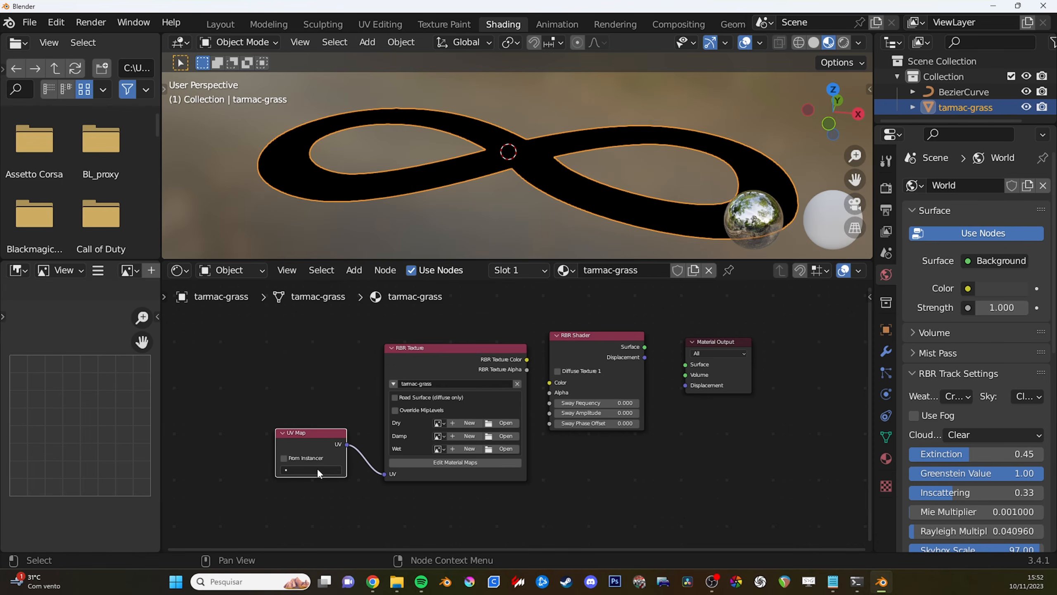
{"action": "left_click", "coordinate": [312, 469]}
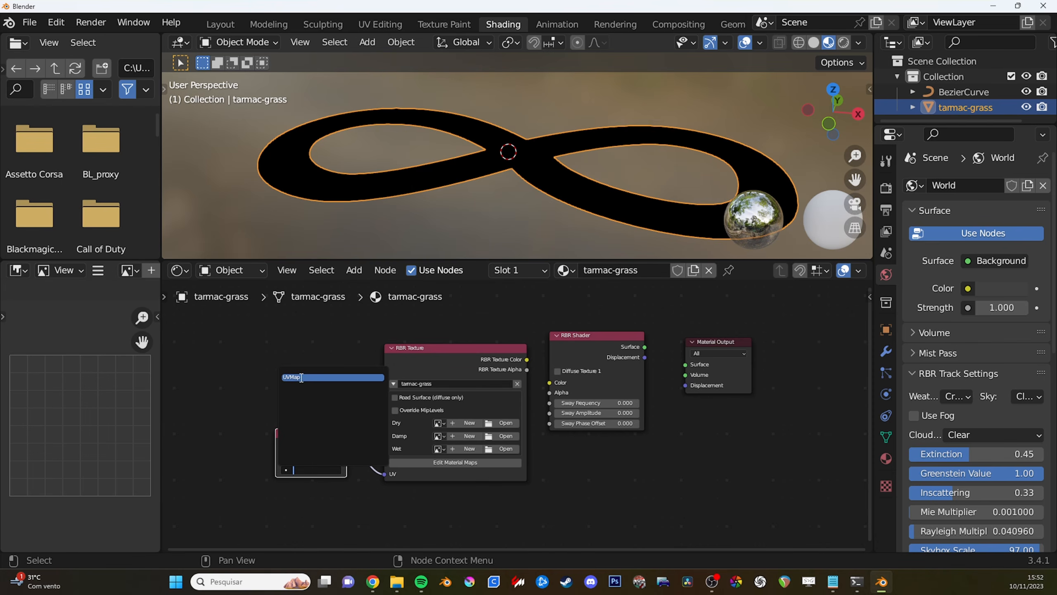
{"action": "left_click", "coordinate": [308, 377]}
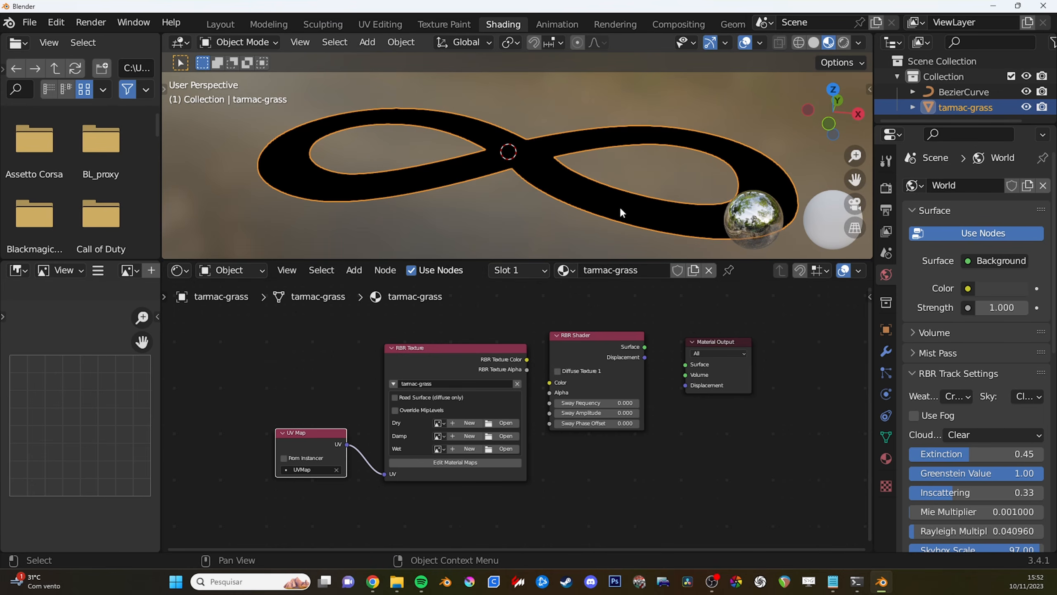
- Open the UV map list in the road's mesh data, add a second UV map and remove it again
{"action": "left_click", "coordinate": [886, 436]}
{"action": "scroll", "coordinate": [948, 419], "scroll_direction": "down", "scroll_amount": 2}
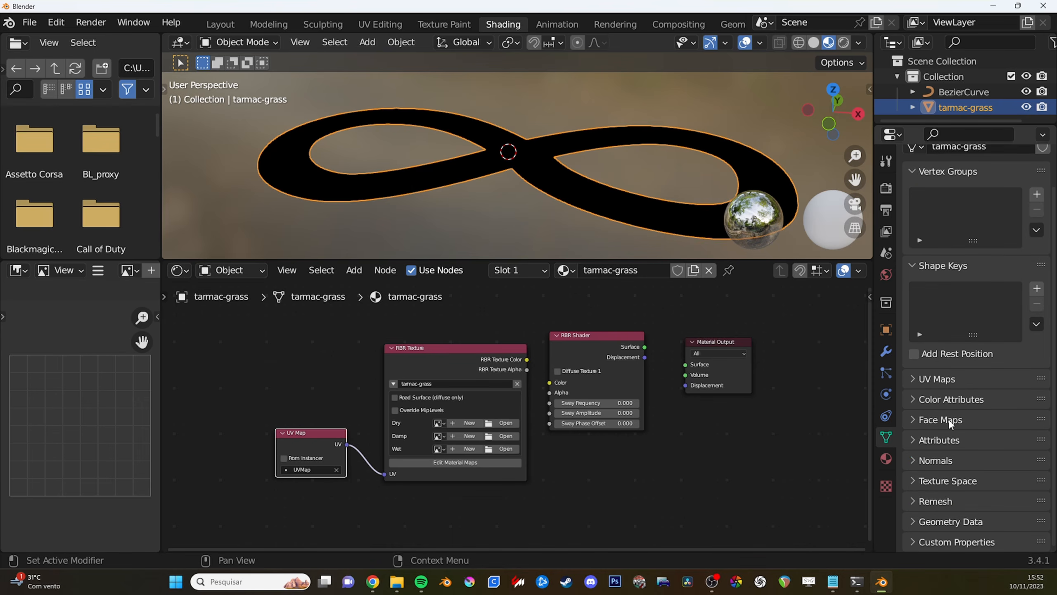
{"action": "left_click", "coordinate": [919, 378]}
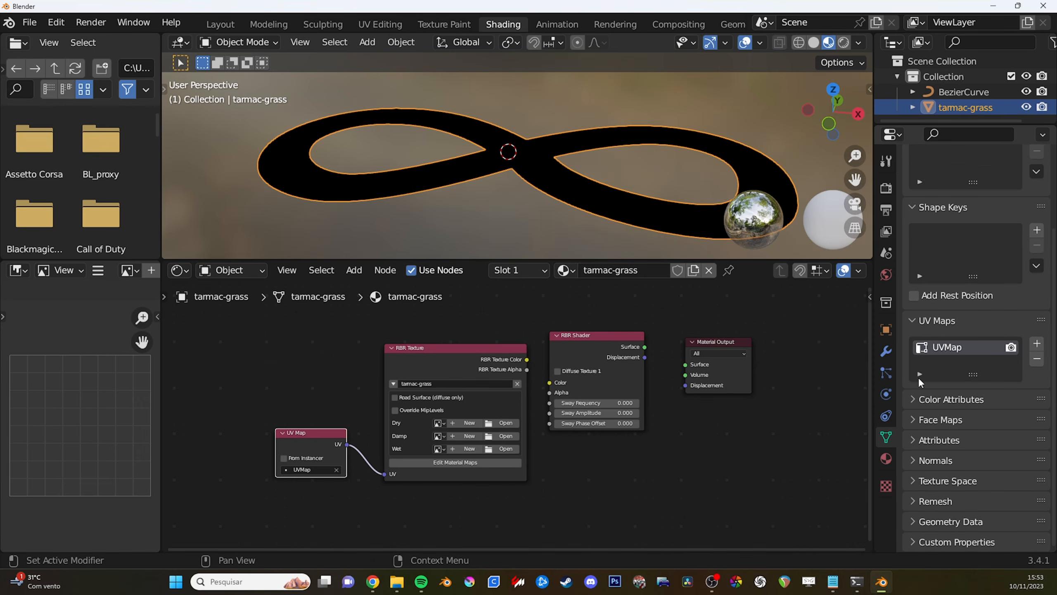
{"action": "left_click", "coordinate": [1036, 346]}
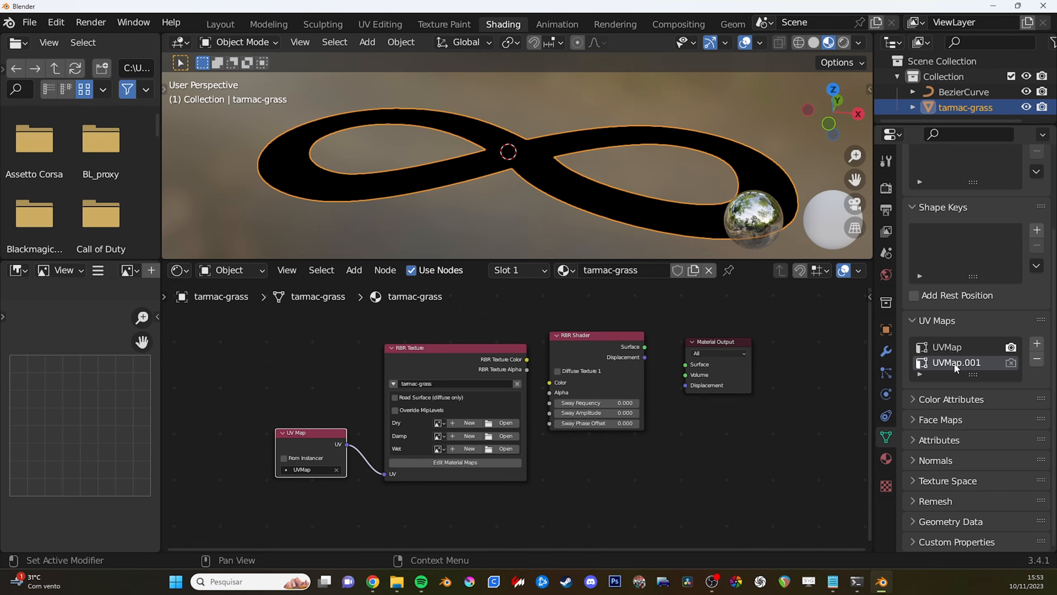
{"action": "left_click", "coordinate": [1036, 358]}
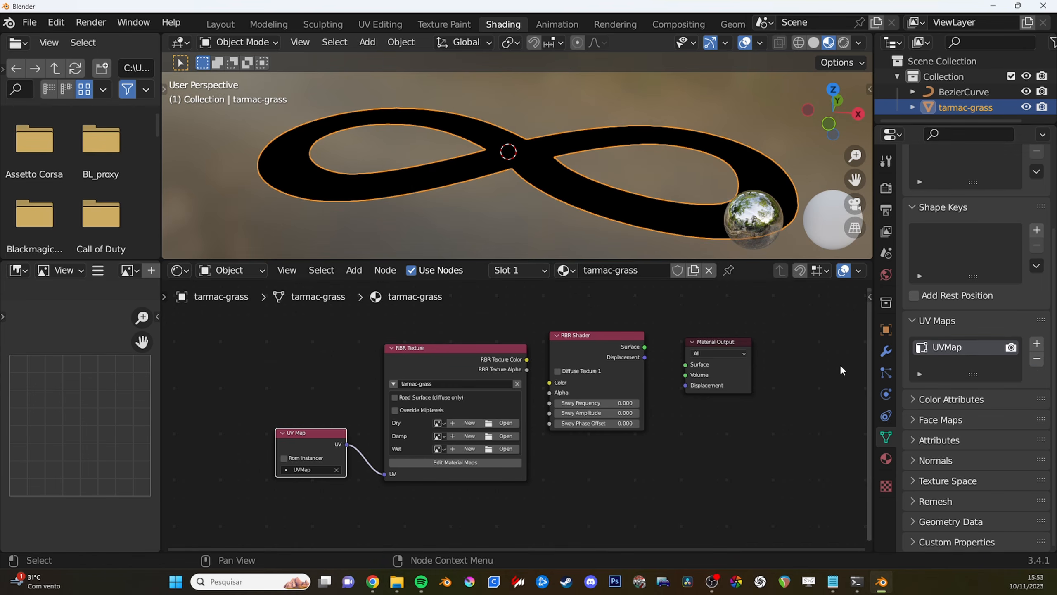
- Move the RBR Shader and Material Output nodes down together so the shader lines up with the RBR Texture node
{"action": "middle_click_drag", "start_coordinate": [510, 398], "coordinate": [522, 370]}
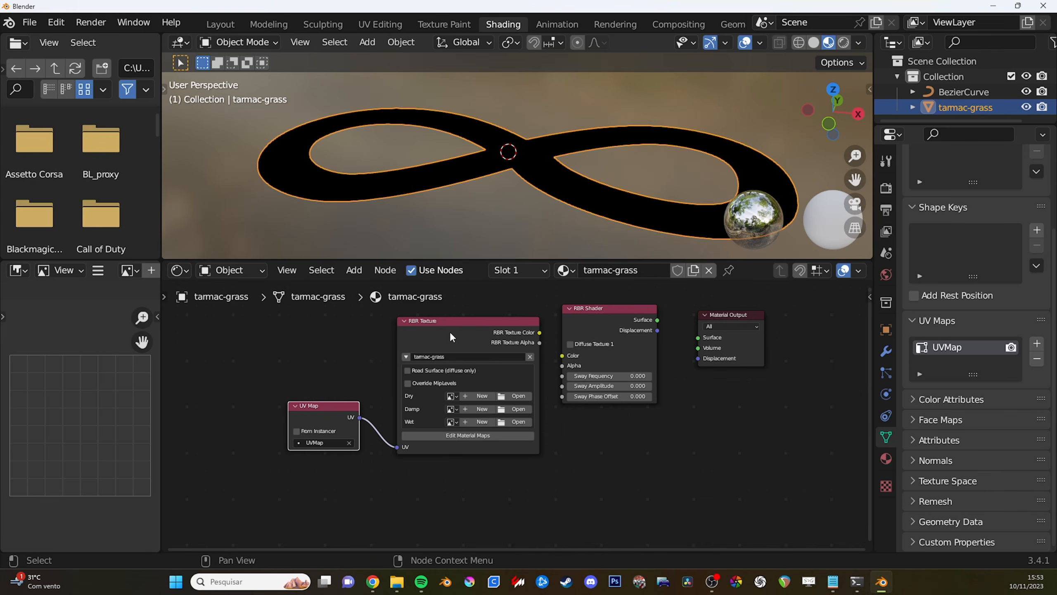
{"action": "left_click_drag", "start_coordinate": [645, 483], "coordinate": [309, 332]}
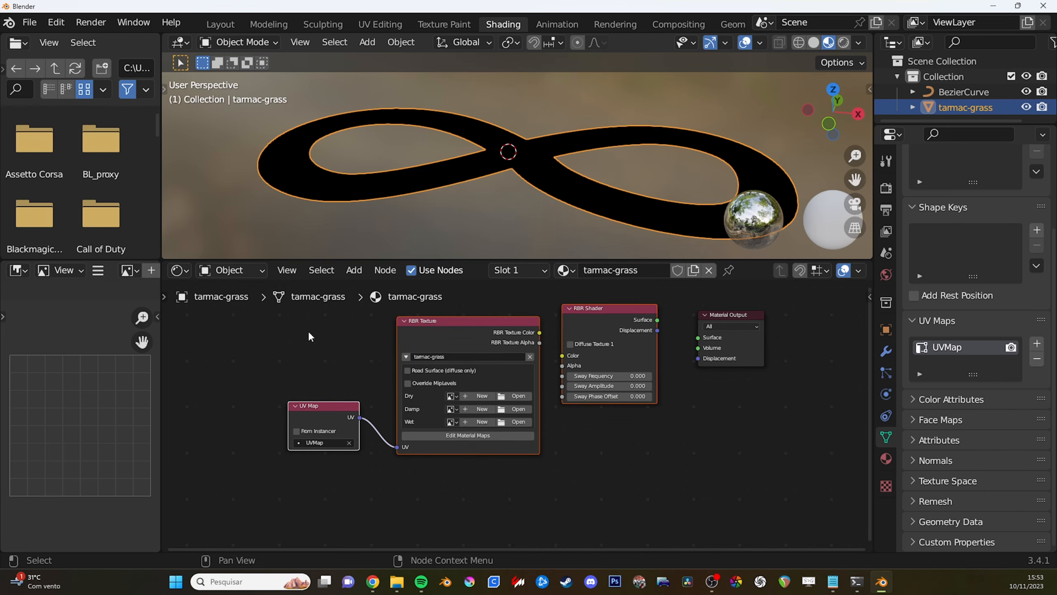
{"action": "left_click", "coordinate": [637, 466]}
{"action": "left_click_drag", "start_coordinate": [589, 435], "coordinate": [721, 364]}
{"action": "left_click", "coordinate": [428, 483]}
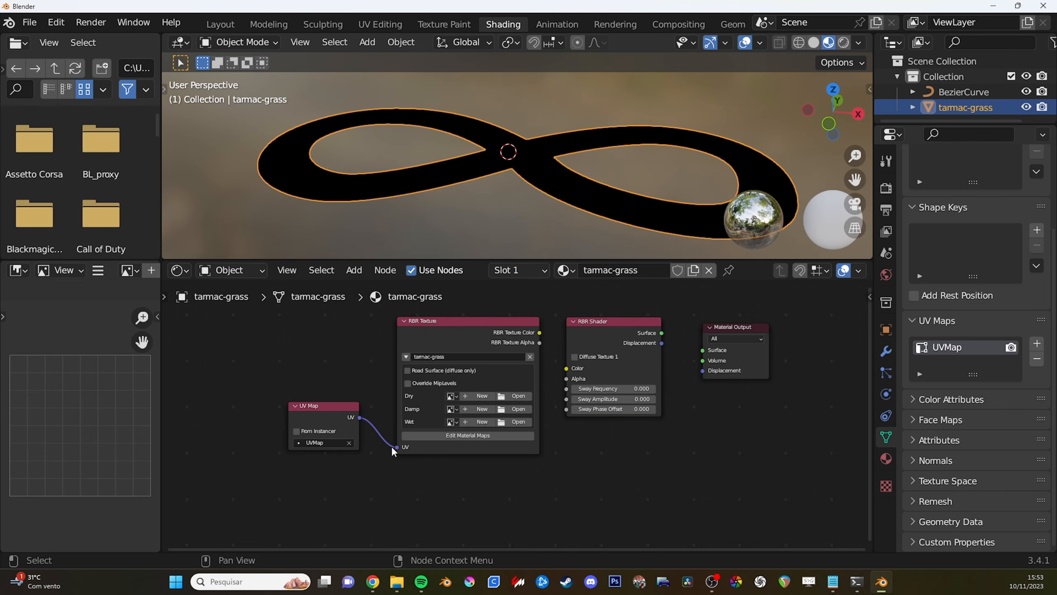
{"action": "mouse_move", "coordinate": [395, 447]}
{"action": "left_mouse_down"}
{"action": "mouse_move", "coordinate": [352, 452]}
{"action": "mouse_move", "coordinate": [398, 447]}
{"action": "left_mouse_up"}
{"action": "middle_click_drag", "start_coordinate": [450, 461], "coordinate": [455, 477]}
{"action": "scroll", "coordinate": [530, 481], "scroll_direction": "up", "scroll_amount": 1}
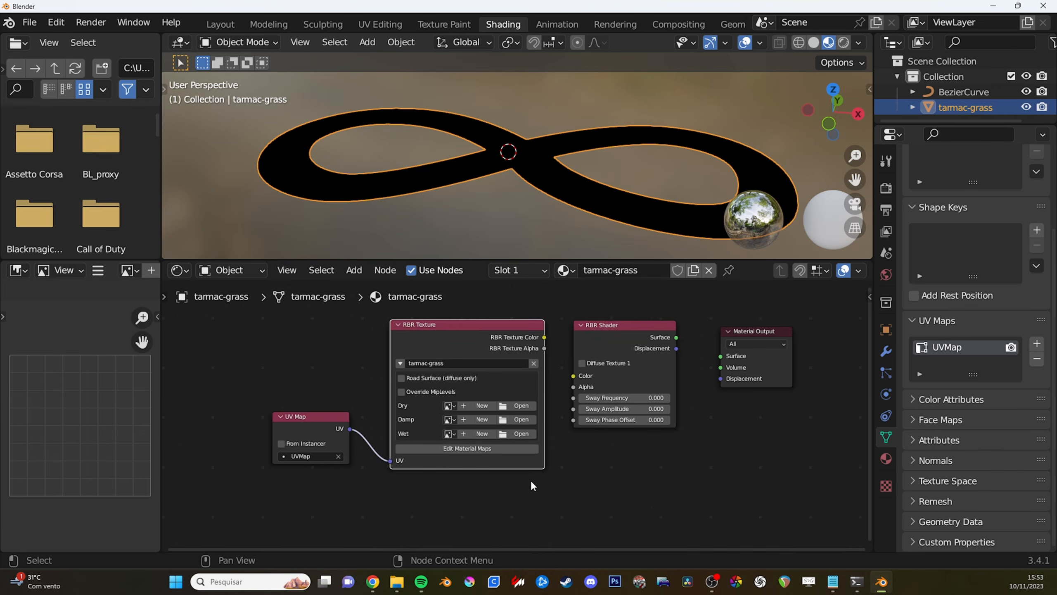
{"action": "middle_click_drag", "start_coordinate": [563, 406], "coordinate": [563, 409]}
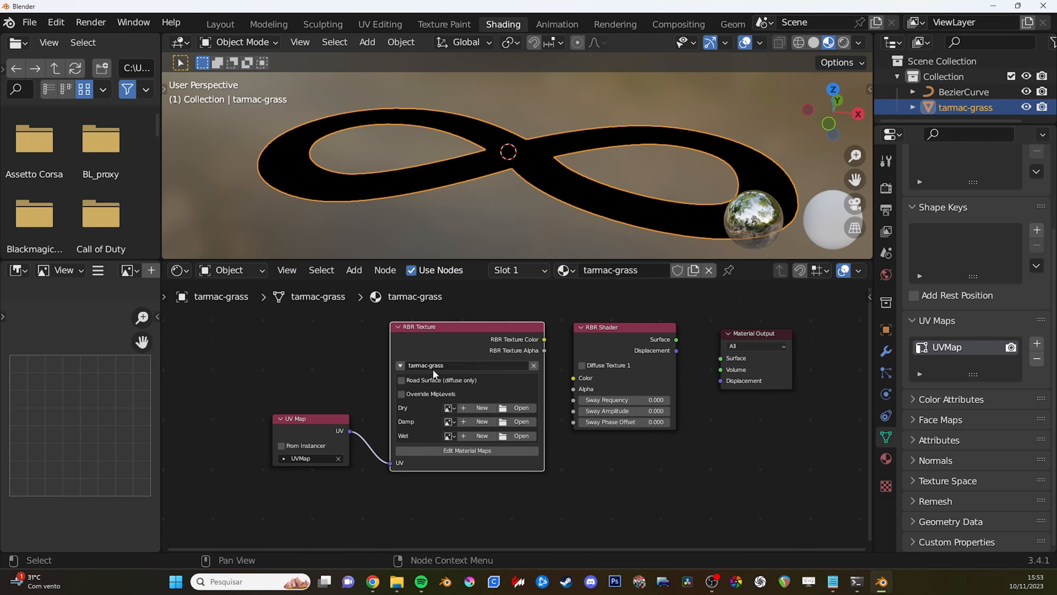
{"action": "left_click", "coordinate": [521, 407]}
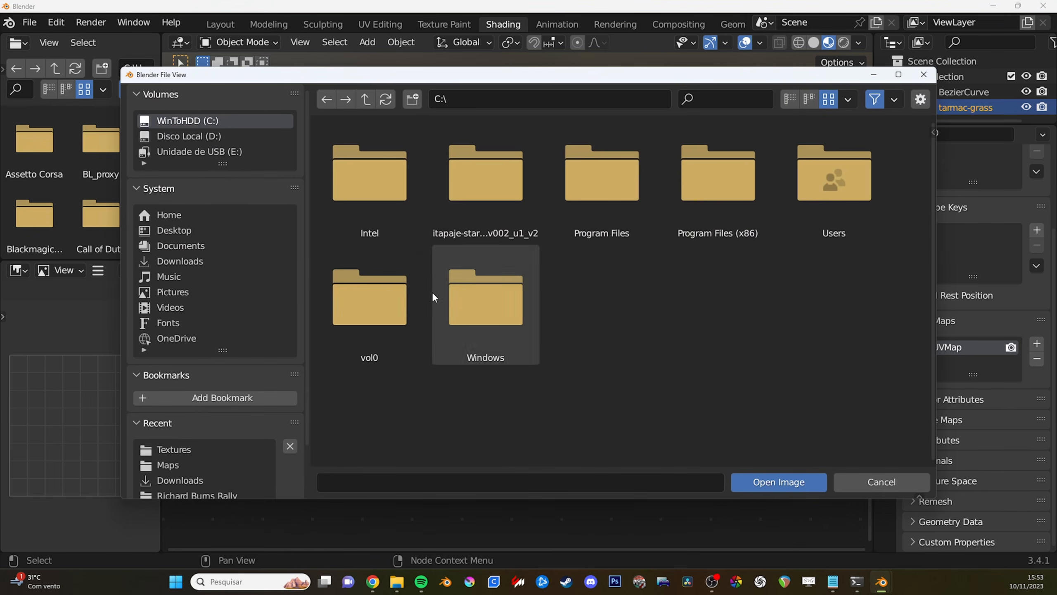
{"action": "left_click", "coordinate": [858, 478]}
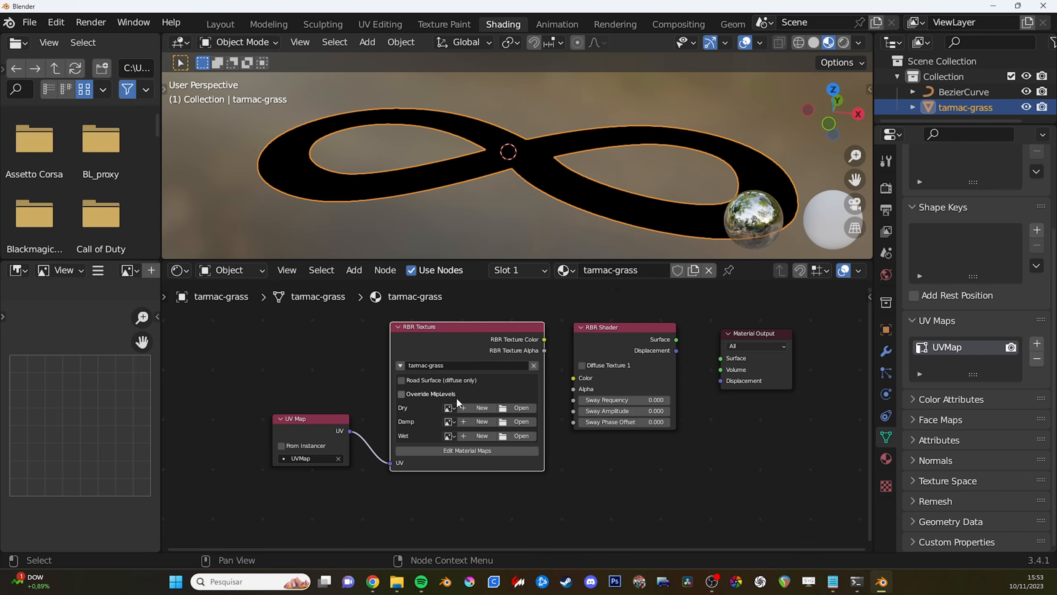
- Set the RBR Texture node's Dry image to tarmac-grass.dds and enable Diffuse Texture 1 on the RBR Shader
{"action": "left_click", "coordinate": [449, 407]}
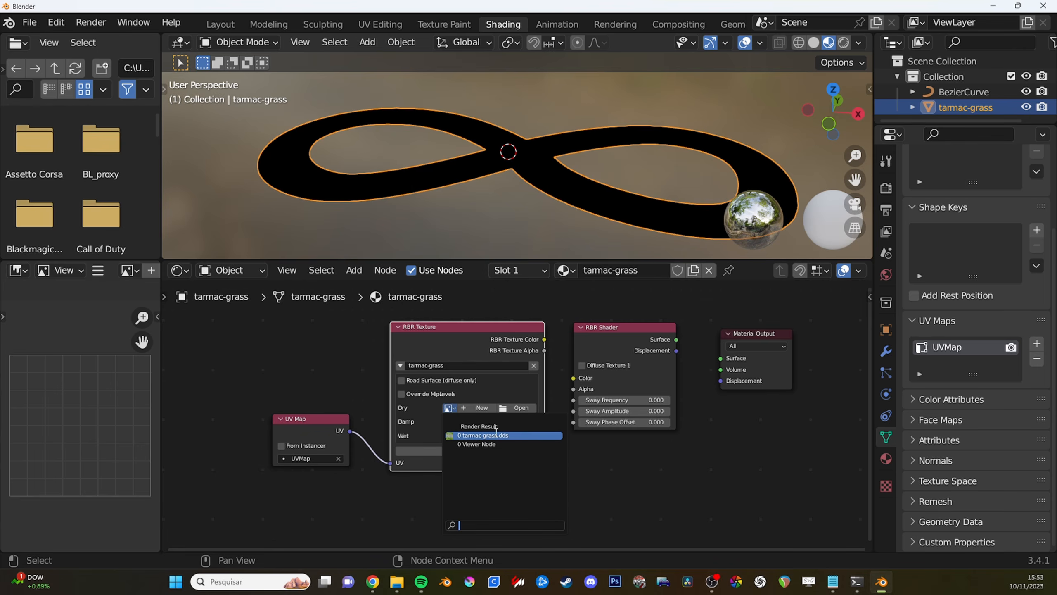
{"action": "left_click", "coordinate": [496, 434]}
{"action": "scroll", "coordinate": [516, 414], "scroll_direction": "down", "scroll_amount": 1}
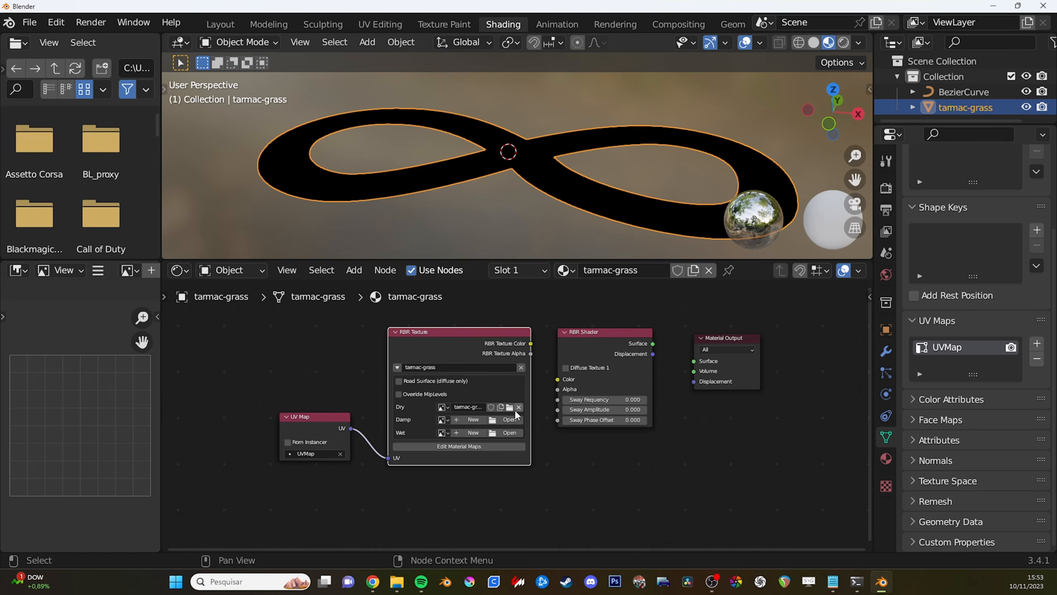
{"action": "scroll", "coordinate": [516, 414], "scroll_direction": "down", "scroll_amount": 1}
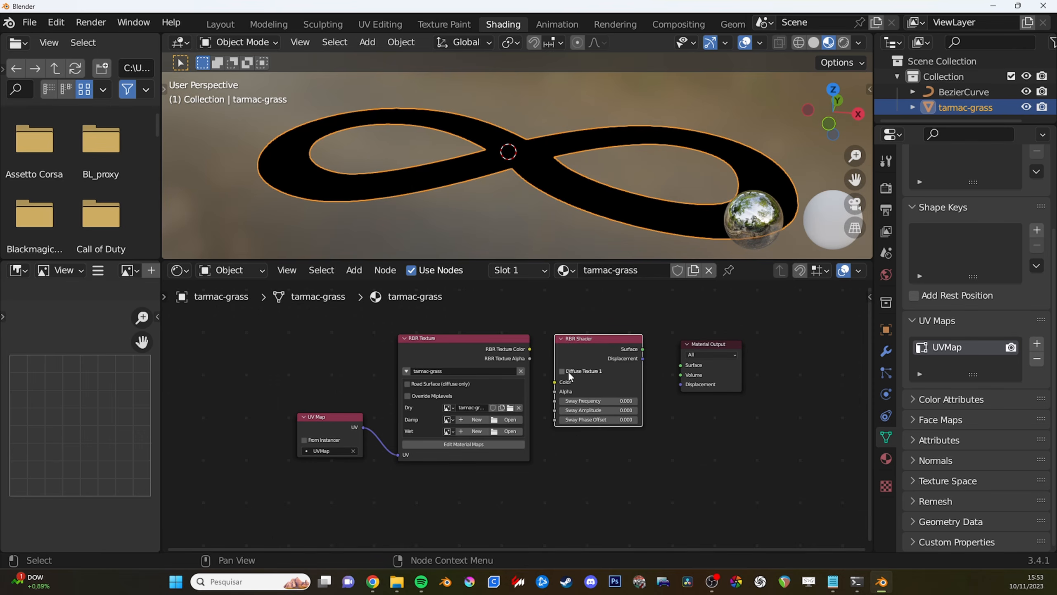
{"action": "left_click", "coordinate": [568, 371]}
{"action": "middle_click_drag", "start_coordinate": [601, 384], "coordinate": [571, 365]}
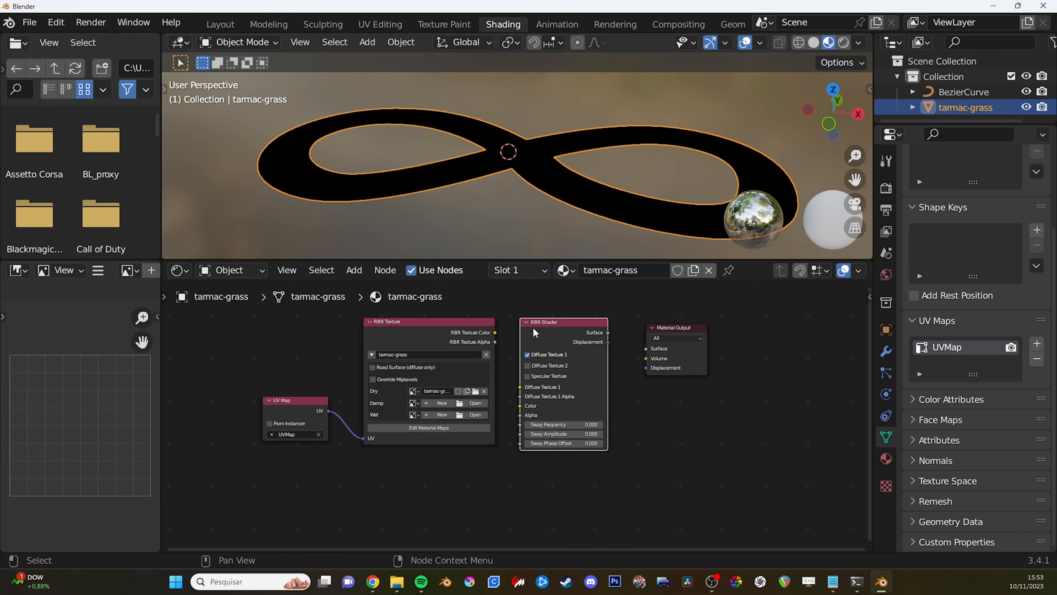
{"action": "middle_click_drag", "start_coordinate": [579, 351], "coordinate": [543, 363]}
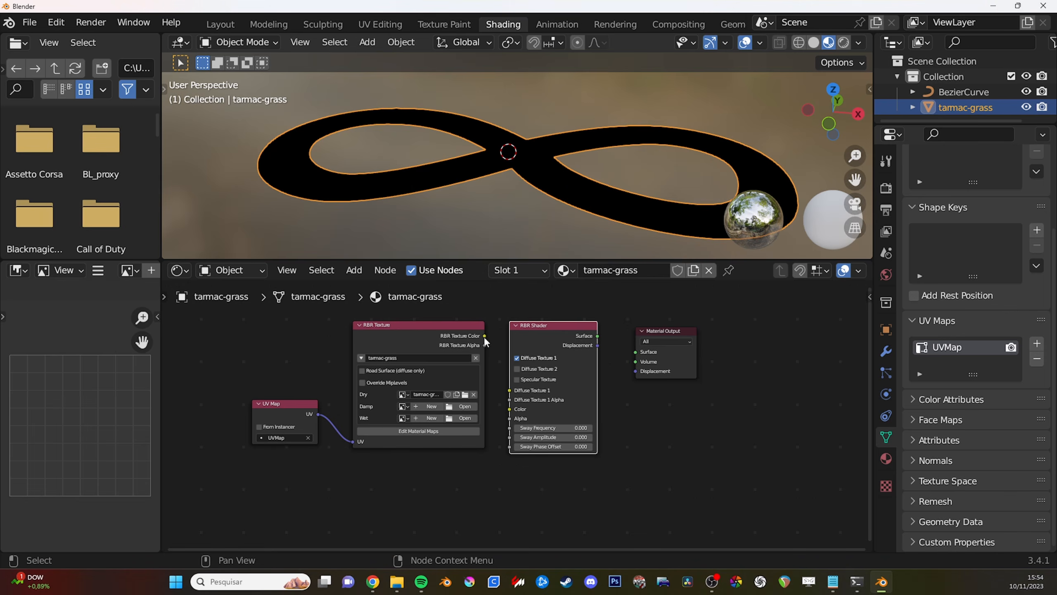
- Link the RBR Texture color and alpha to Diffuse Texture 1 and its alpha, and the shader's Surface to the Material Output
{"action": "left_click_drag", "start_coordinate": [485, 336], "coordinate": [510, 390]}
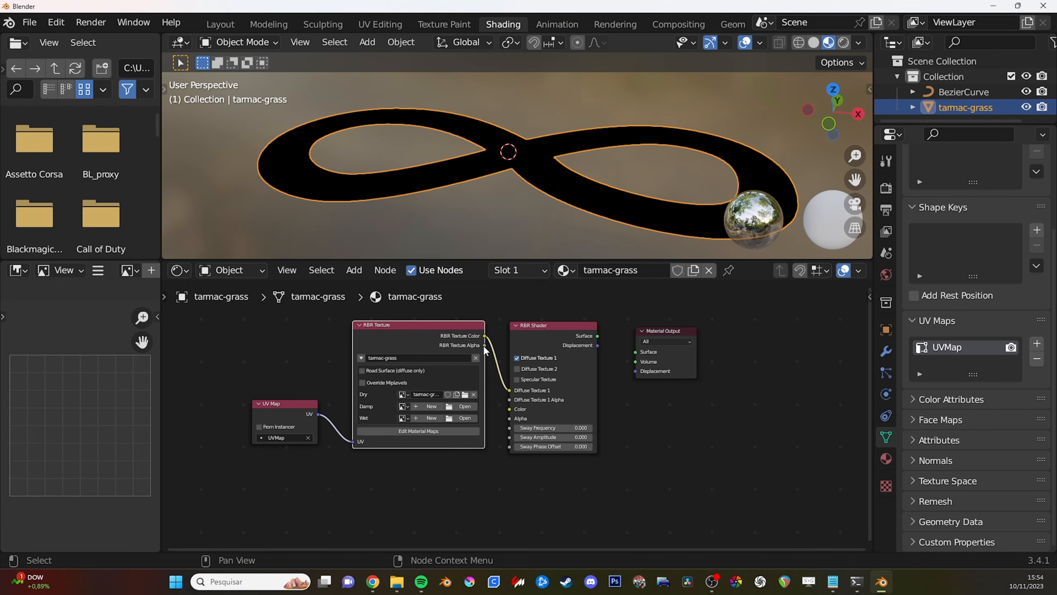
{"action": "left_click_drag", "start_coordinate": [485, 345], "coordinate": [511, 399]}
{"action": "left_click_drag", "start_coordinate": [596, 336], "coordinate": [635, 352]}
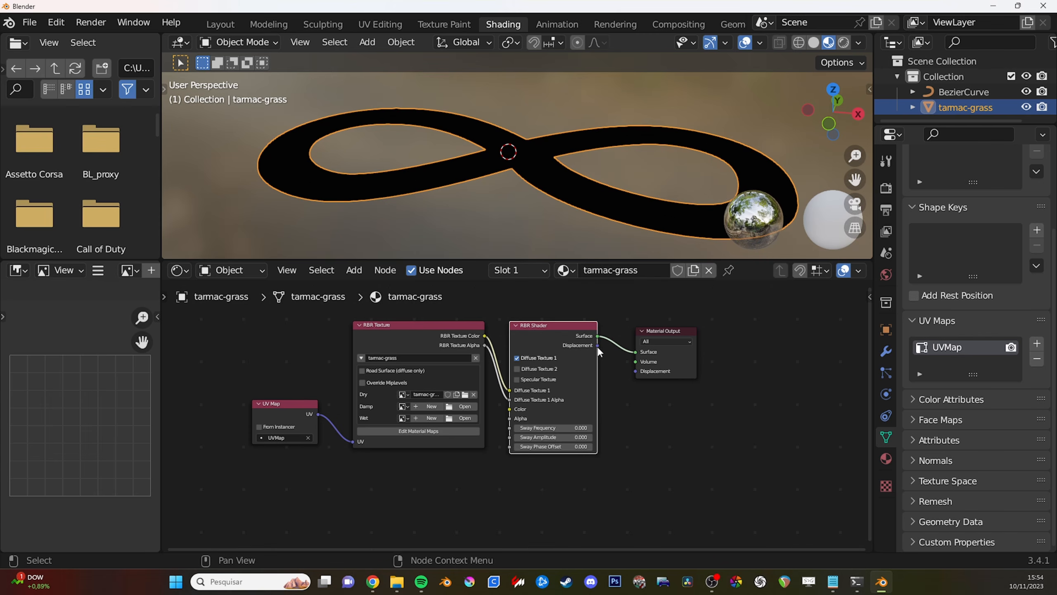
{"action": "scroll", "coordinate": [530, 379], "scroll_direction": "up", "scroll_amount": 1}
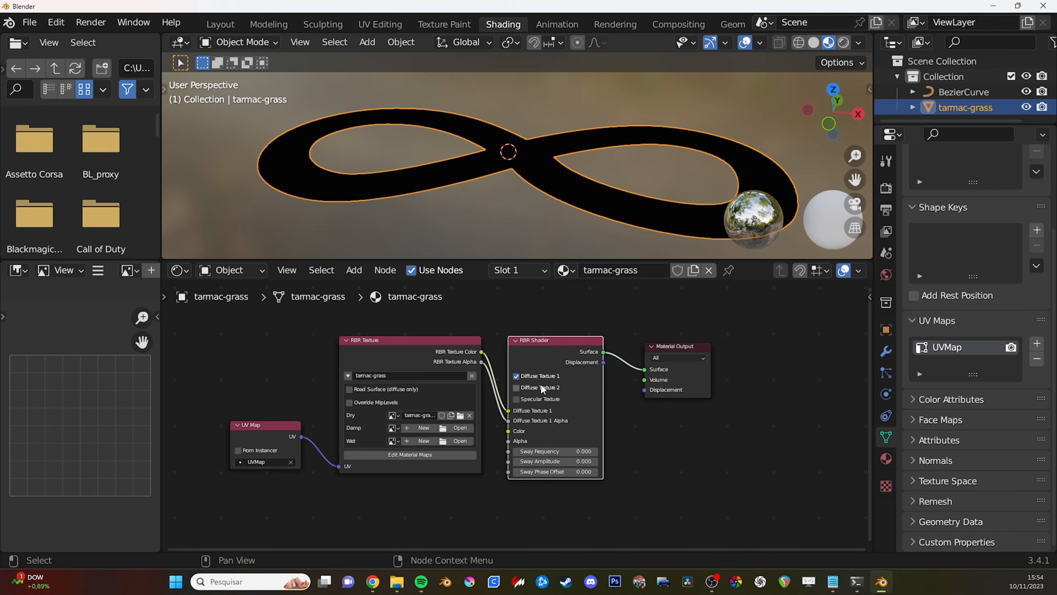
{"action": "scroll", "coordinate": [543, 386], "scroll_direction": "down", "scroll_amount": 1}
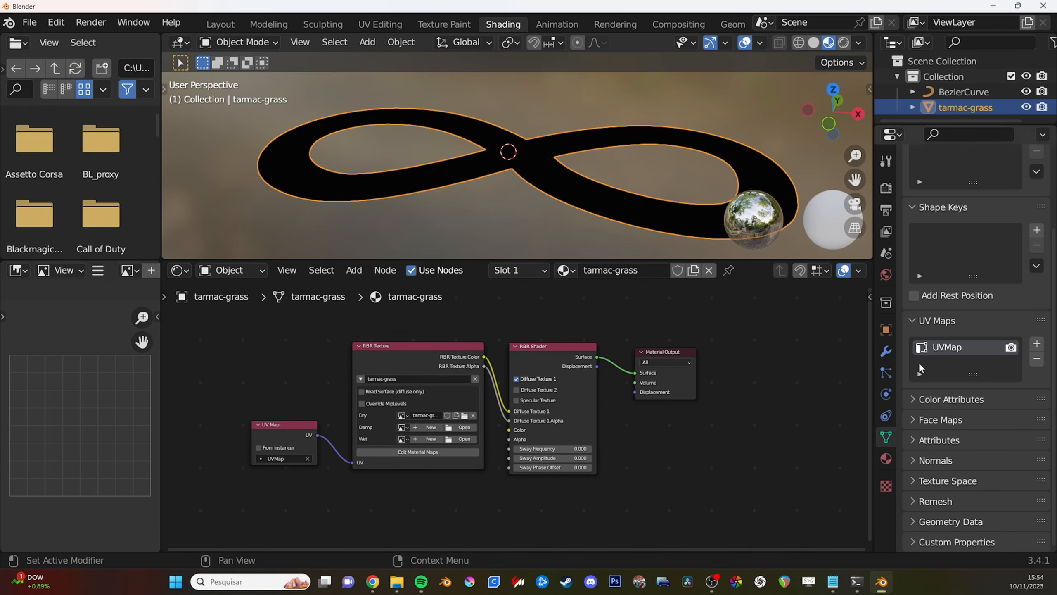
- Add a morning weather entry in the scene's RBR Track Settings and assign World to it
{"action": "middle_click_drag", "start_coordinate": [599, 227], "coordinate": [654, 238]}
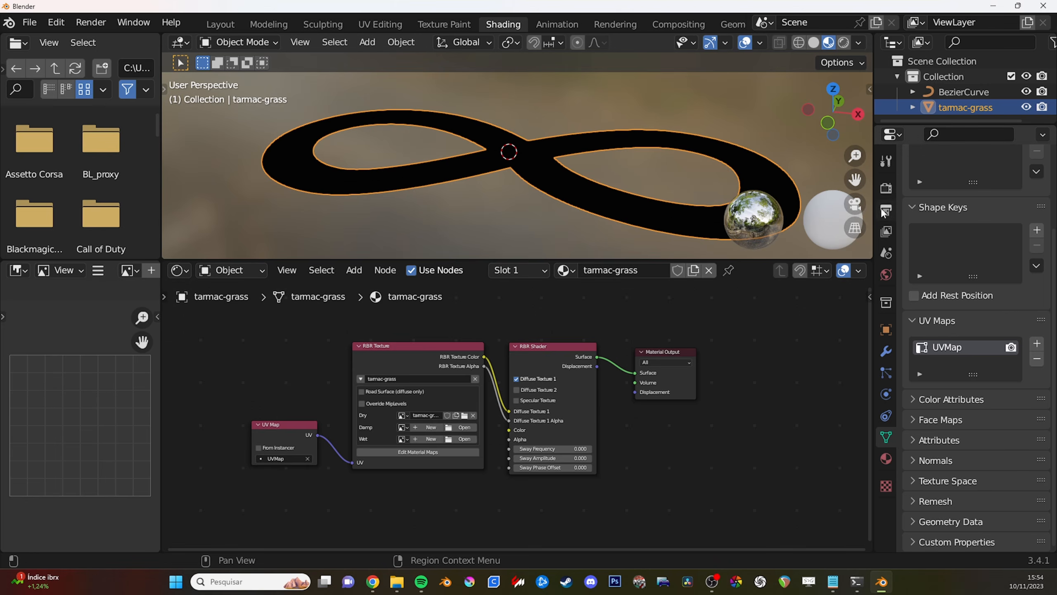
{"action": "left_click", "coordinate": [887, 255]}
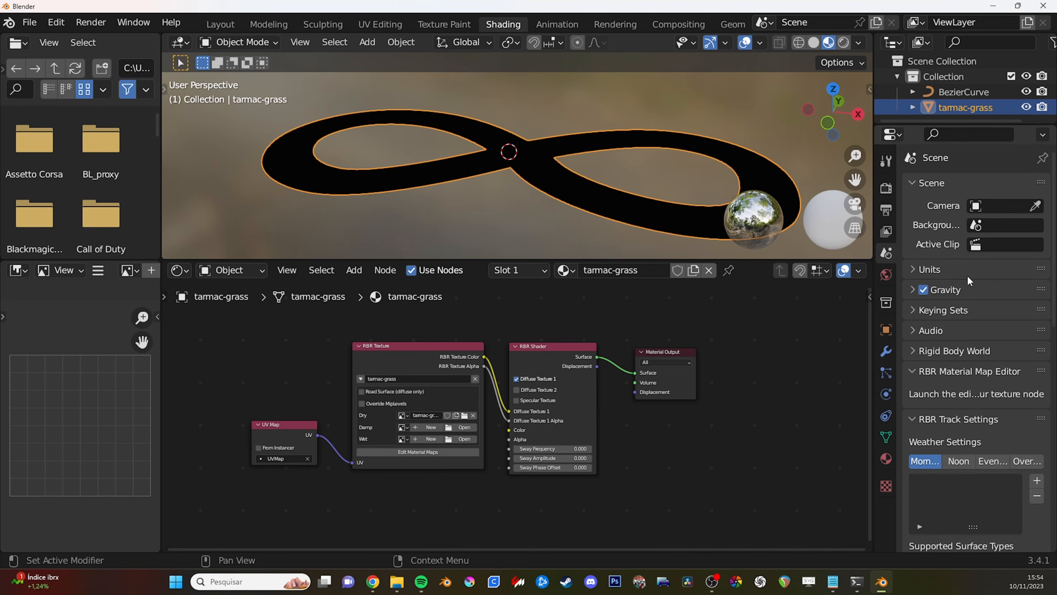
{"action": "scroll", "coordinate": [967, 276], "scroll_direction": "down", "scroll_amount": 8}
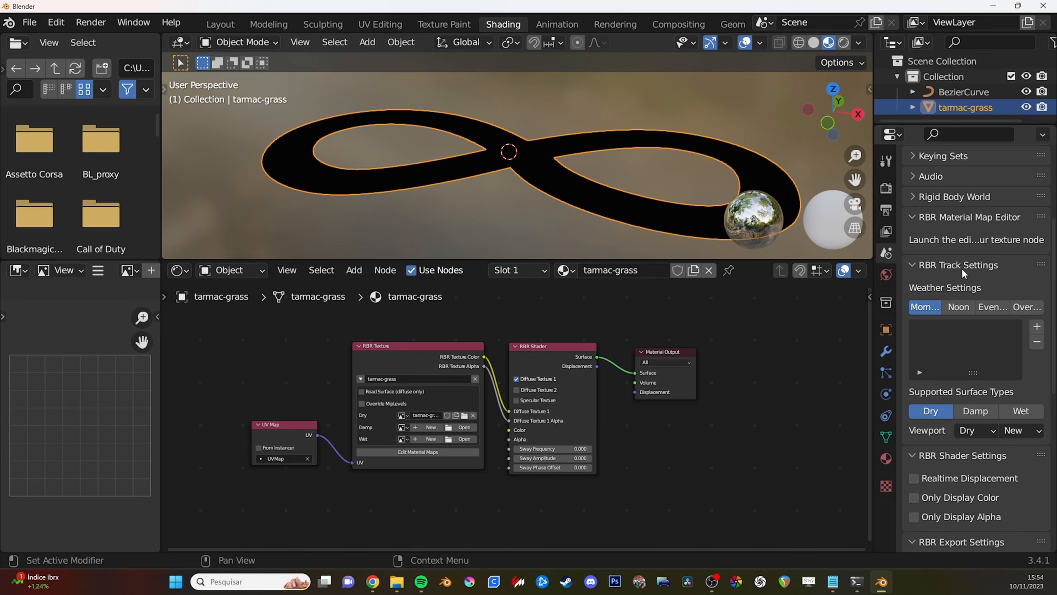
{"action": "left_click", "coordinate": [1037, 327]}
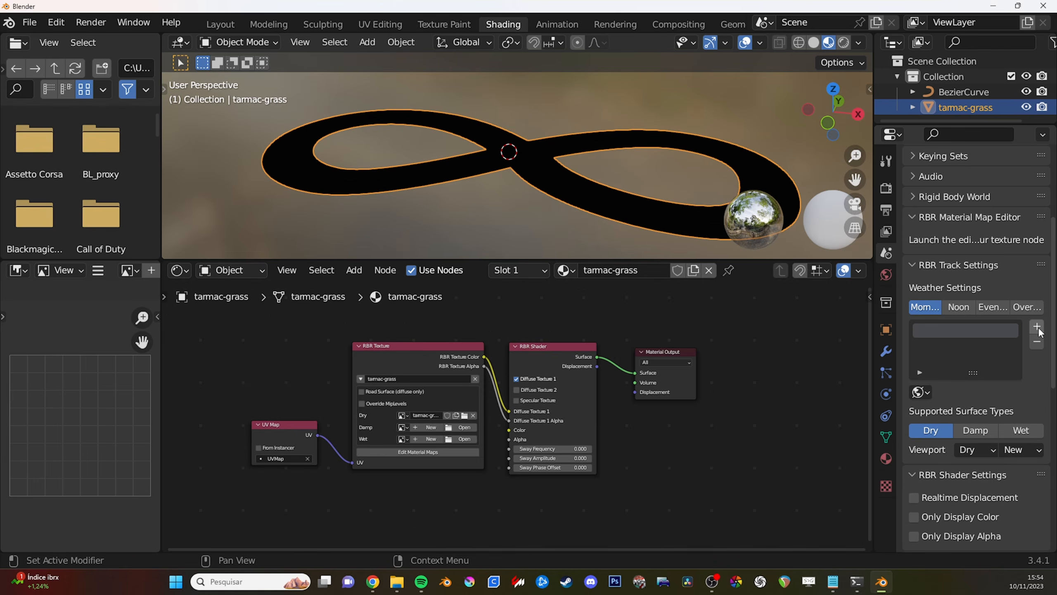
{"action": "left_click", "coordinate": [927, 392]}
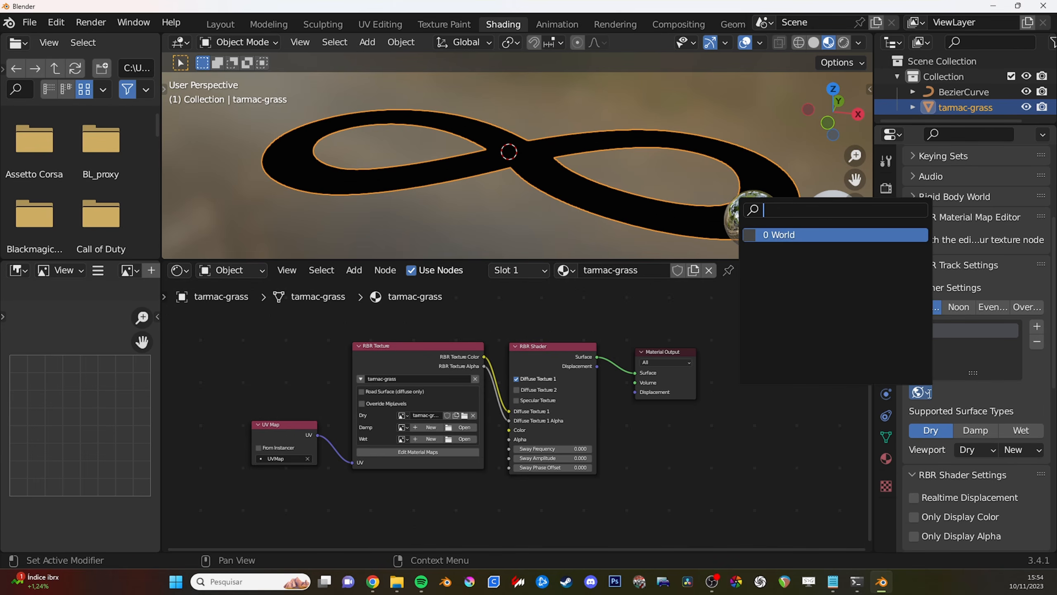
{"action": "left_click", "coordinate": [837, 235]}
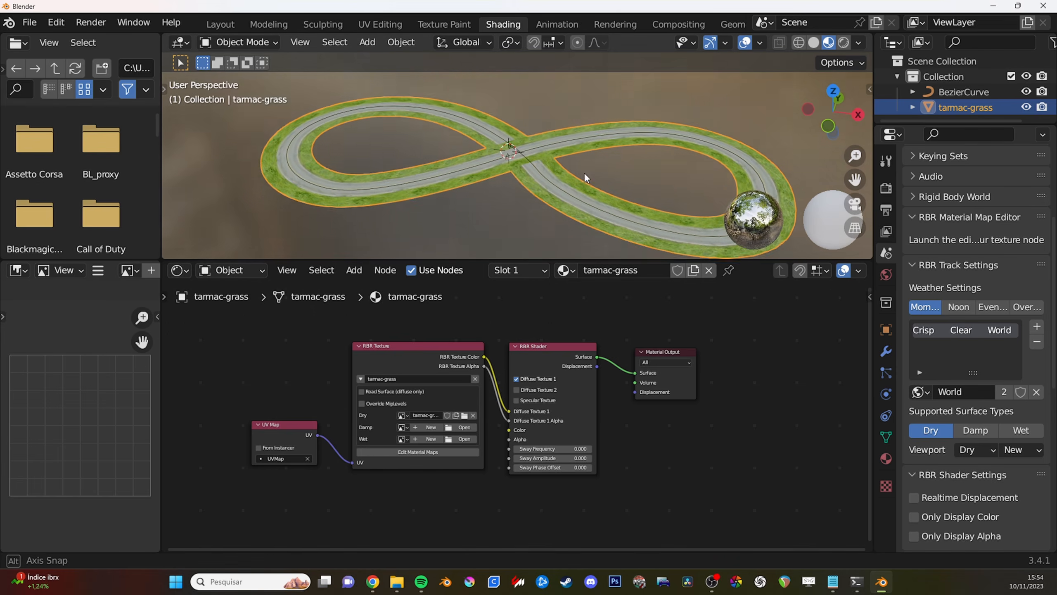
{"action": "middle_click_drag", "start_coordinate": [584, 172], "coordinate": [532, 163]}
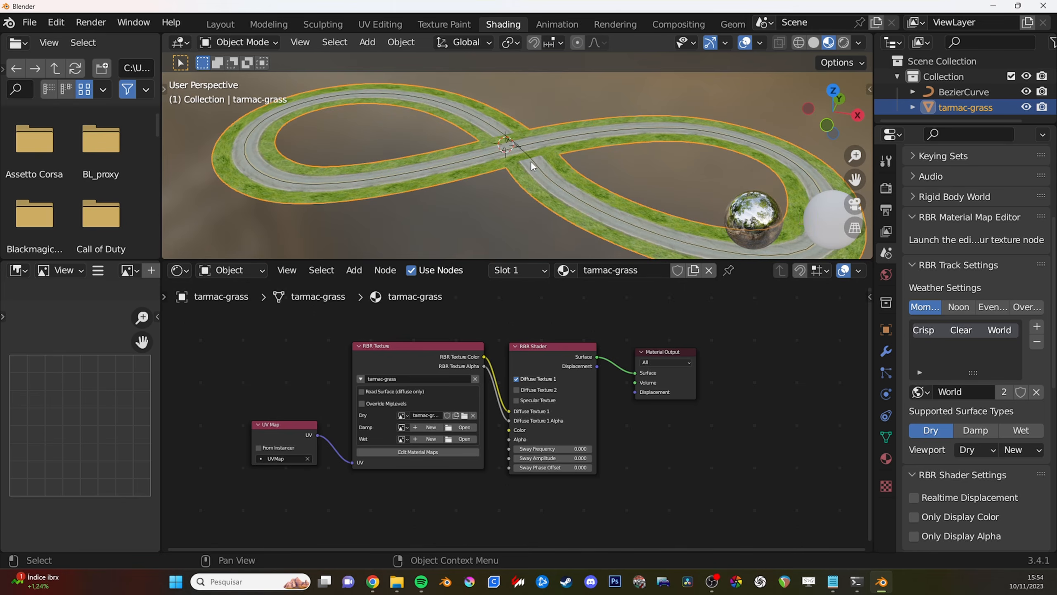
{"action": "scroll", "coordinate": [531, 163], "scroll_direction": "down", "scroll_amount": 2}
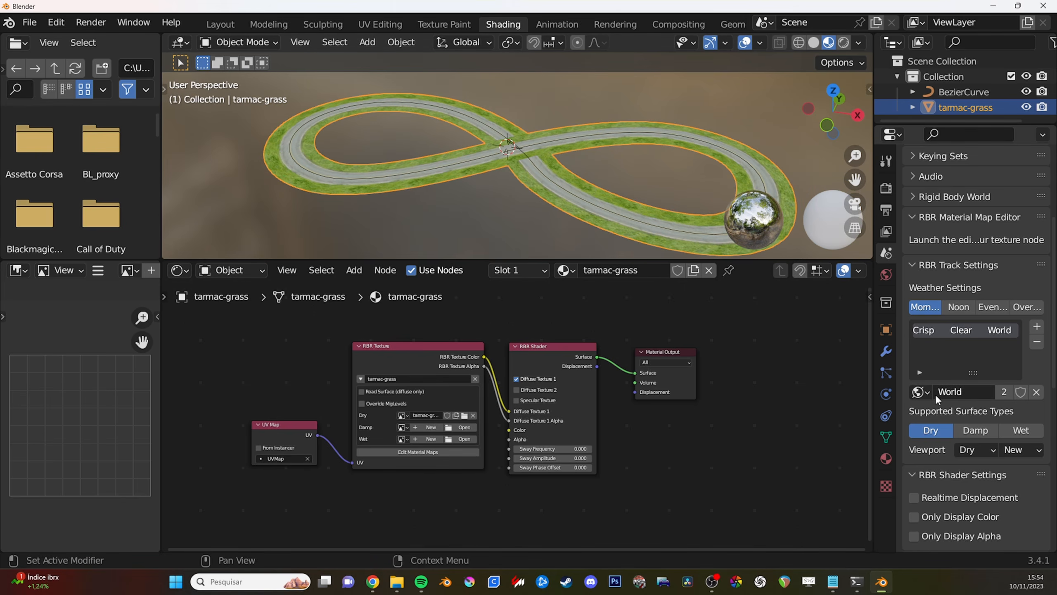
- Examine the world's RBR Track Settings for weather, sky and lighting, and inspect the textured road crossing
{"action": "left_click", "coordinate": [888, 275]}
{"action": "scroll", "coordinate": [951, 291], "scroll_direction": "up", "scroll_amount": 3}
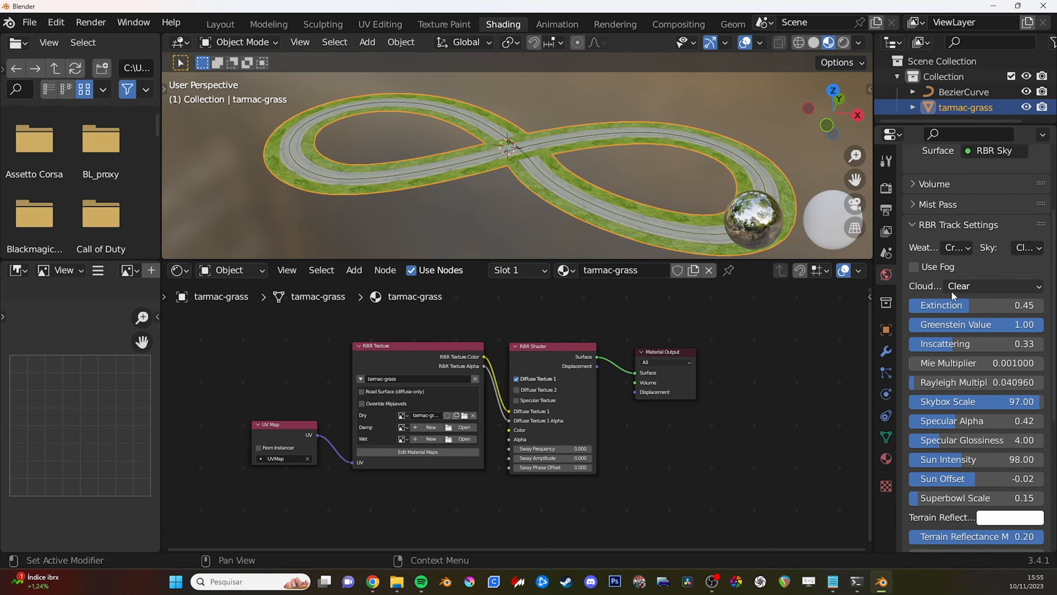
{"action": "scroll", "coordinate": [920, 253], "scroll_direction": "up", "scroll_amount": 1}
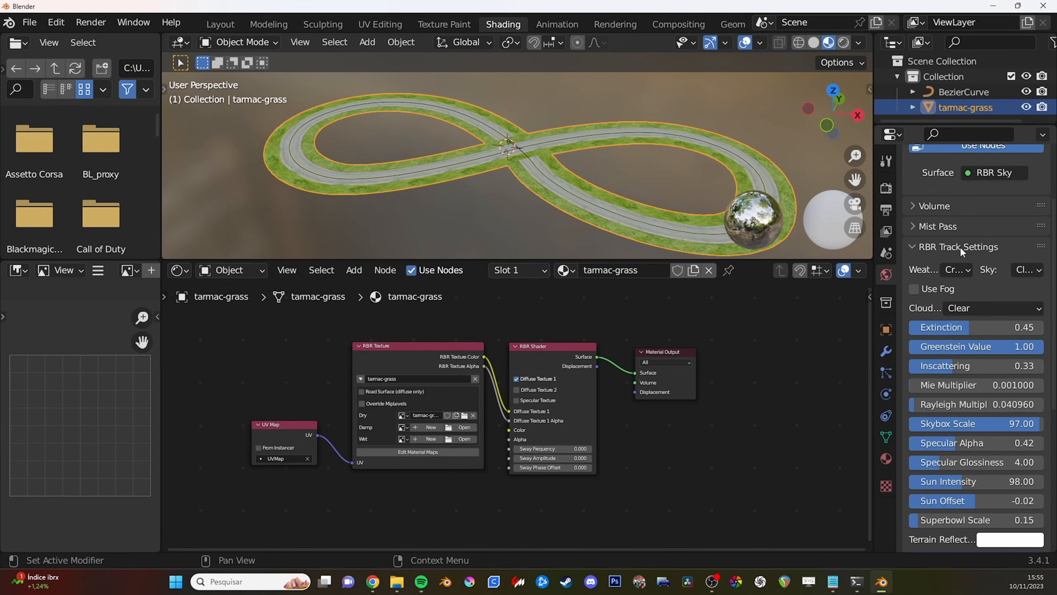
{"action": "scroll", "coordinate": [961, 292], "scroll_direction": "down", "scroll_amount": 7}
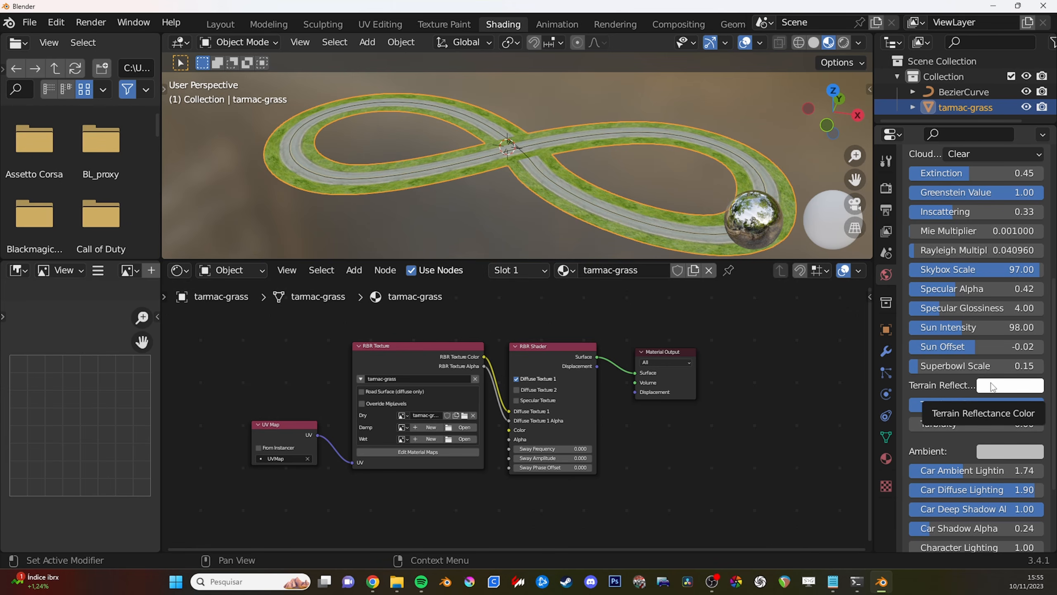
{"action": "scroll", "coordinate": [993, 386], "scroll_direction": "up", "scroll_amount": 7}
{"action": "scroll", "coordinate": [566, 167], "scroll_direction": "up", "scroll_amount": 4}
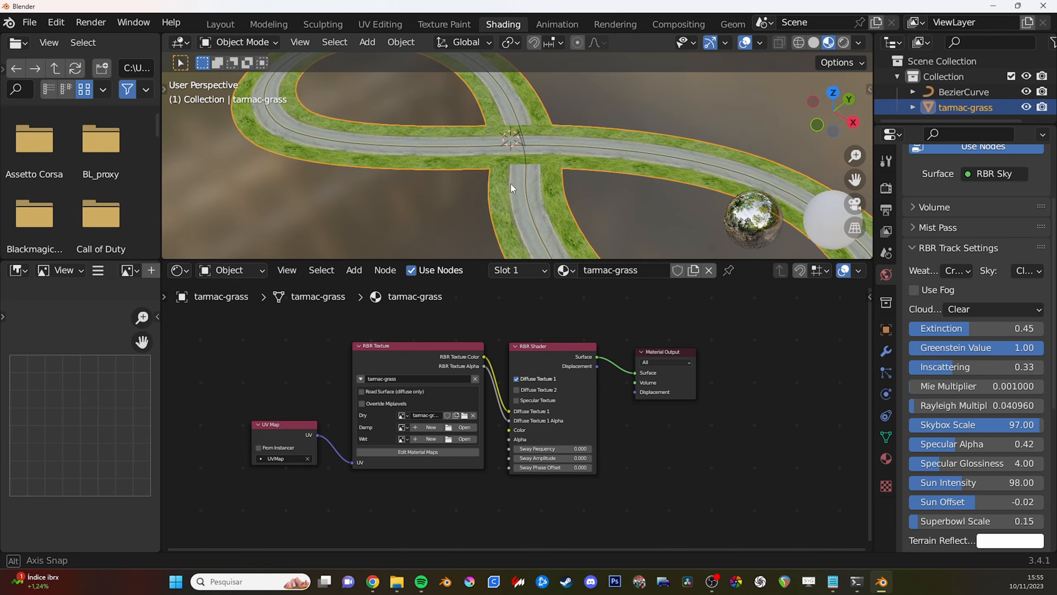
{"action": "middle_click_drag", "start_coordinate": [515, 180], "coordinate": [512, 151]}
- Start editing the RBR Texture node's material maps and widen the image editor to show the whole tarmac-grass.dds texture
{"action": "middle_click_drag", "start_coordinate": [416, 382], "coordinate": [503, 360]}
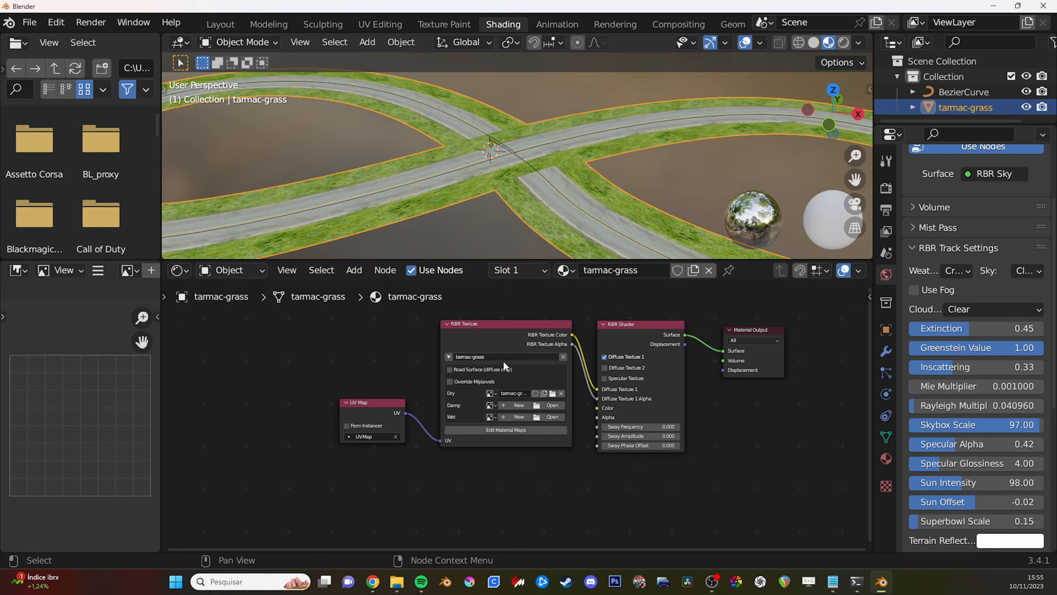
{"action": "left_click", "coordinate": [499, 430]}
{"action": "left_click_drag", "start_coordinate": [161, 295], "coordinate": [357, 295]}
{"action": "left_click_drag", "start_coordinate": [308, 260], "coordinate": [308, 254]}
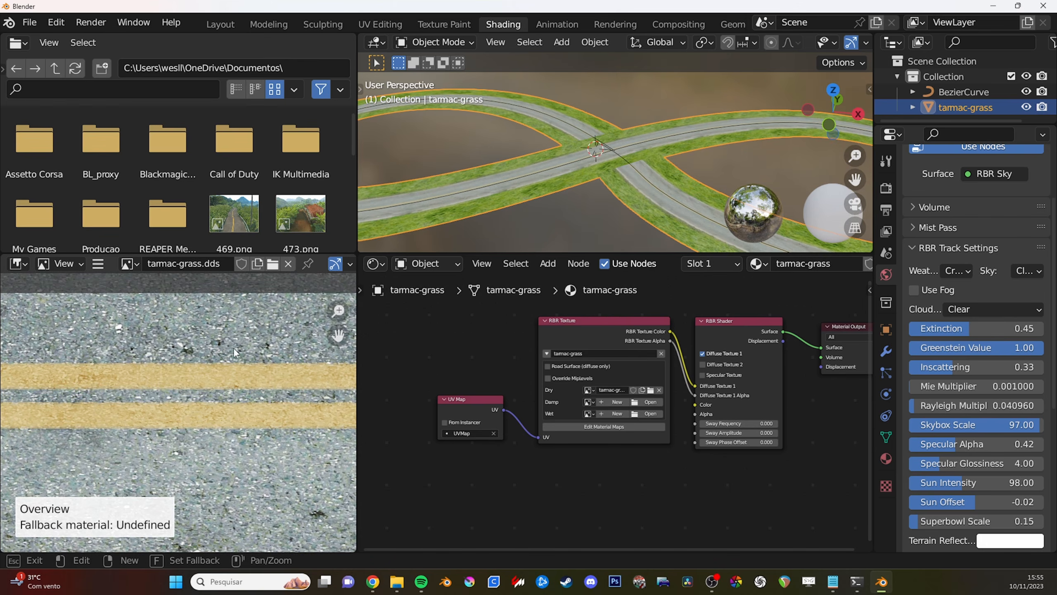
{"action": "scroll", "coordinate": [232, 347], "scroll_direction": "down", "scroll_amount": 5}
{"action": "scroll", "coordinate": [217, 375], "scroll_direction": "down", "scroll_amount": 3}
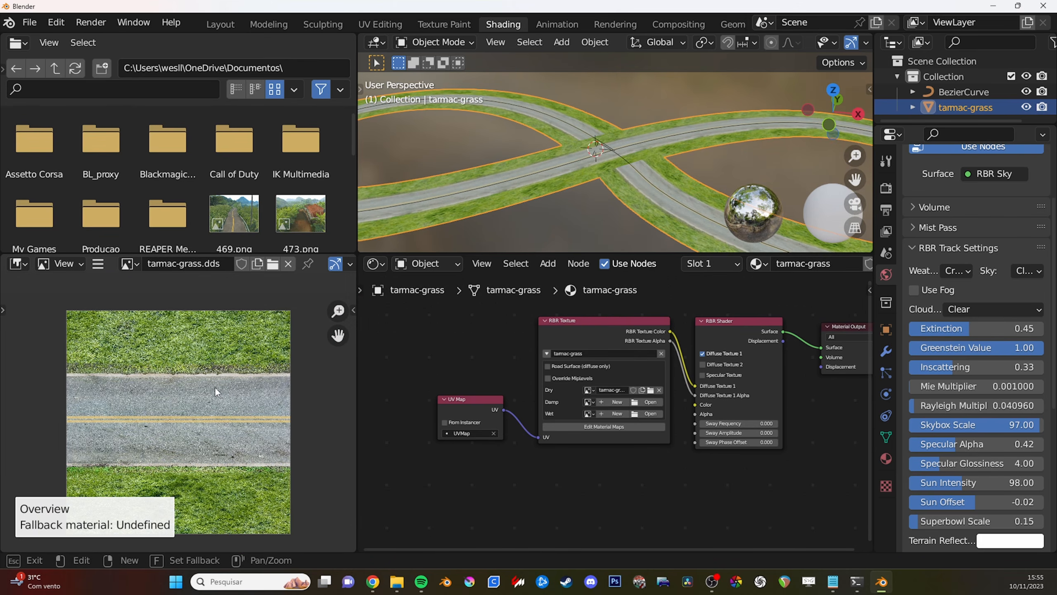
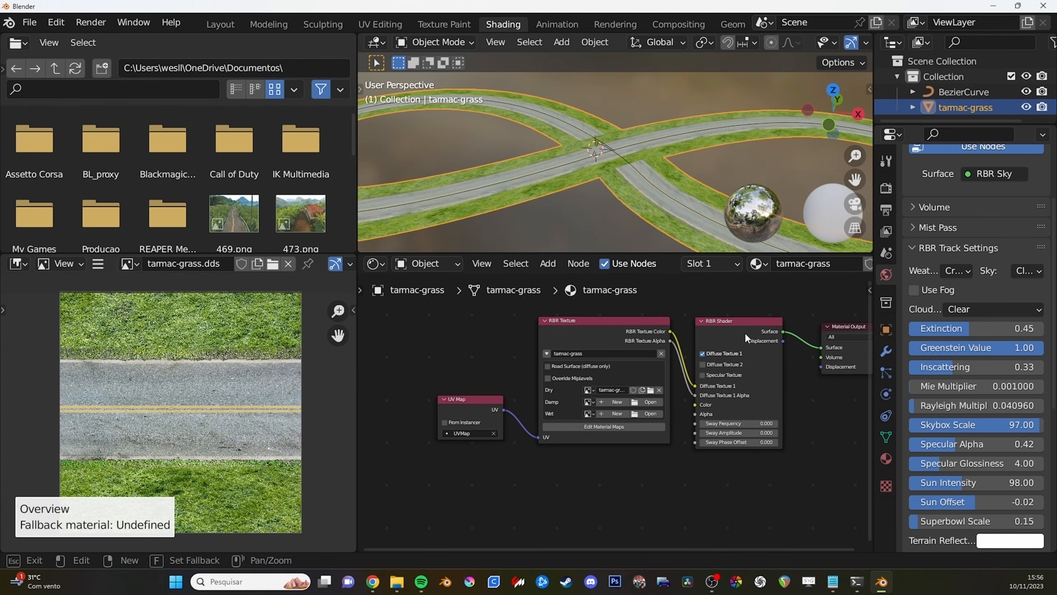
- Show the scene's RBR Material Map Editor palette and restart editing the RBR Texture node's material maps
{"action": "left_click", "coordinate": [884, 254]}
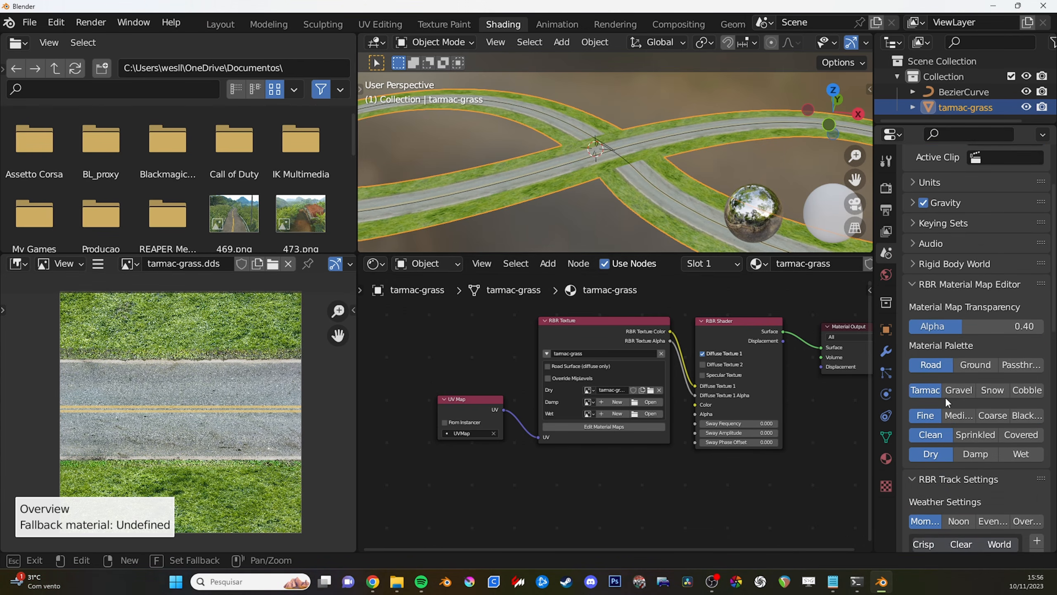
{"action": "scroll", "coordinate": [945, 397], "scroll_direction": "down", "scroll_amount": 5}
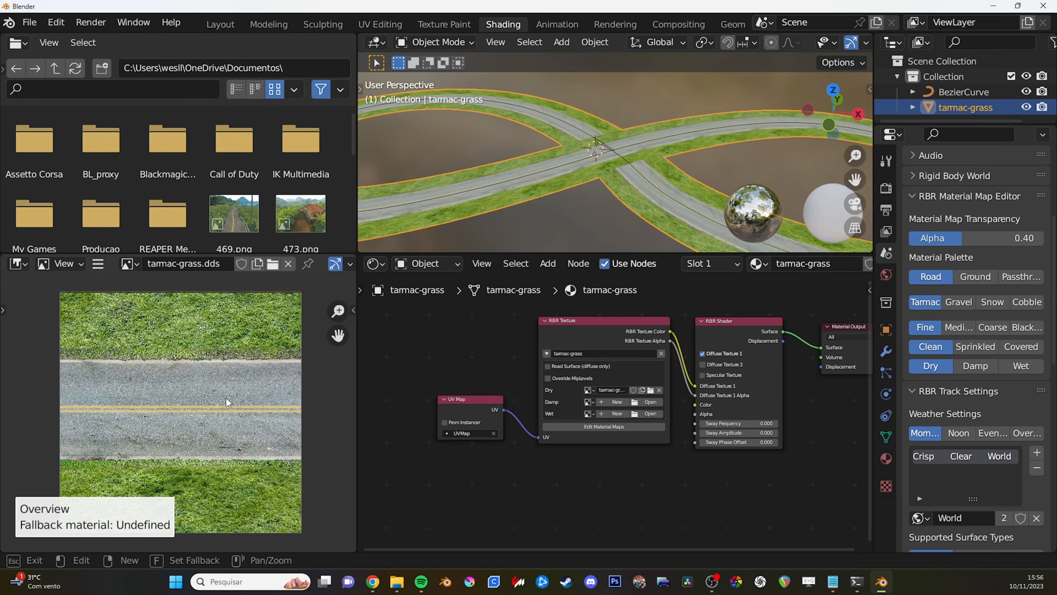
{"action": "key", "text": "Escape"}
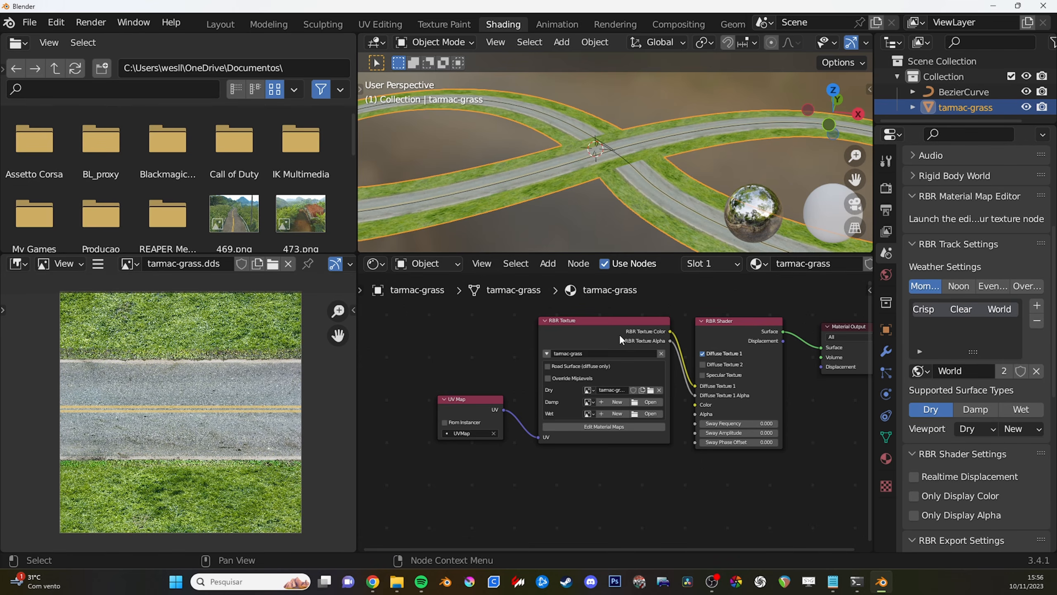
{"action": "left_click", "coordinate": [604, 330]}
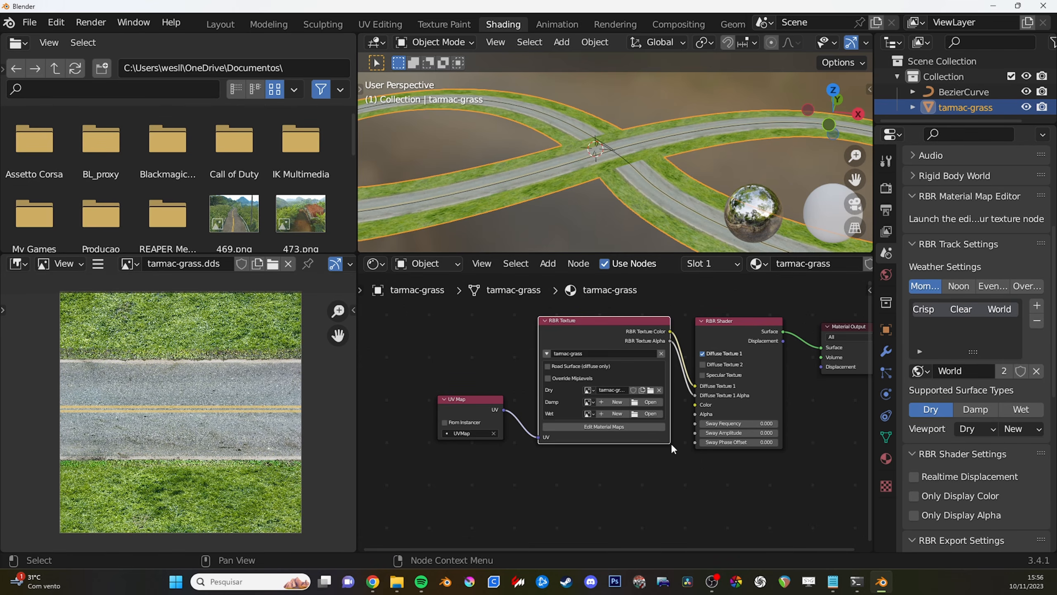
{"action": "left_click", "coordinate": [601, 426]}
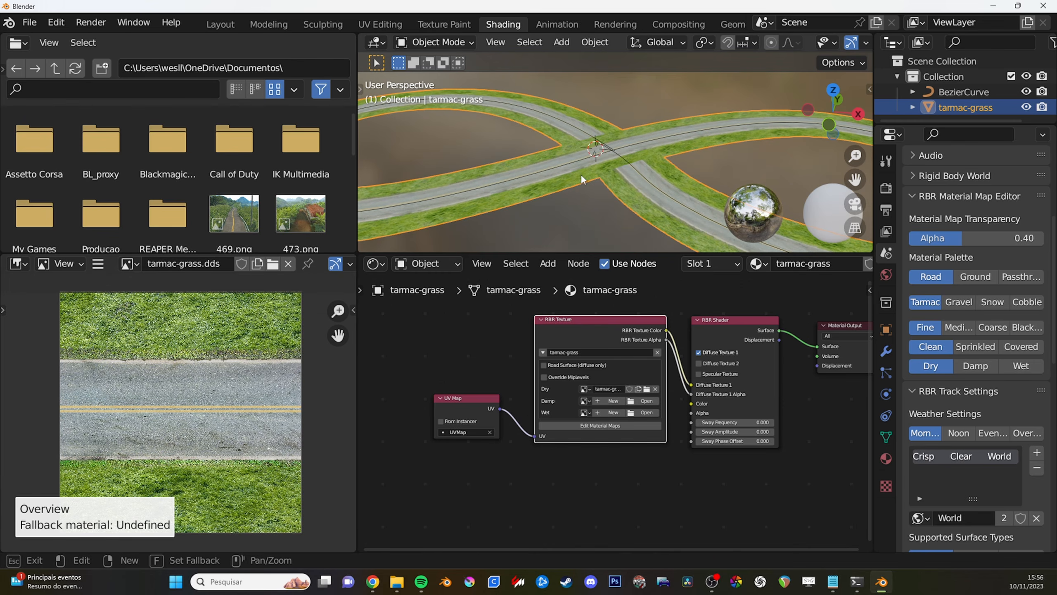
- Set the texture's fallback material to Tarmac Fine Clean Dry
{"action": "scroll", "coordinate": [553, 240], "scroll_direction": "down", "scroll_amount": 5}
{"action": "mouse_move", "coordinate": [587, 195]}
{"action": "middle_mouse_down"}
{"action": "mouse_move", "coordinate": [603, 194]}
{"action": "mouse_move", "coordinate": [586, 193]}
{"action": "middle_mouse_up"}
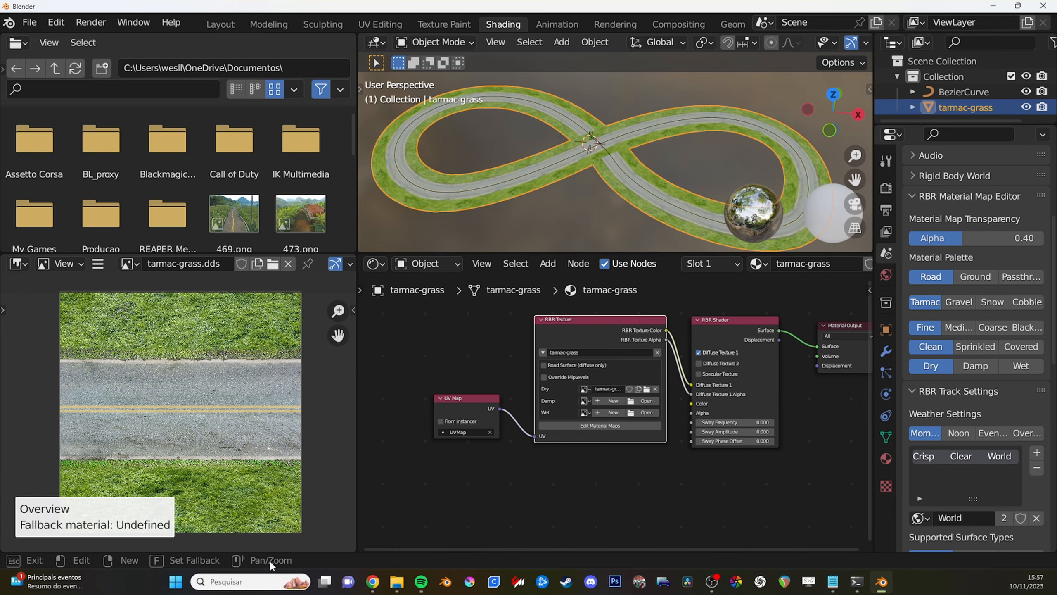
{"action": "mouse_move", "coordinate": [249, 439]}
{"action": "middle_mouse_down"}
{"action": "mouse_move", "coordinate": [263, 439]}
{"action": "mouse_move", "coordinate": [233, 433]}
{"action": "mouse_move", "coordinate": [249, 437]}
{"action": "middle_mouse_up"}
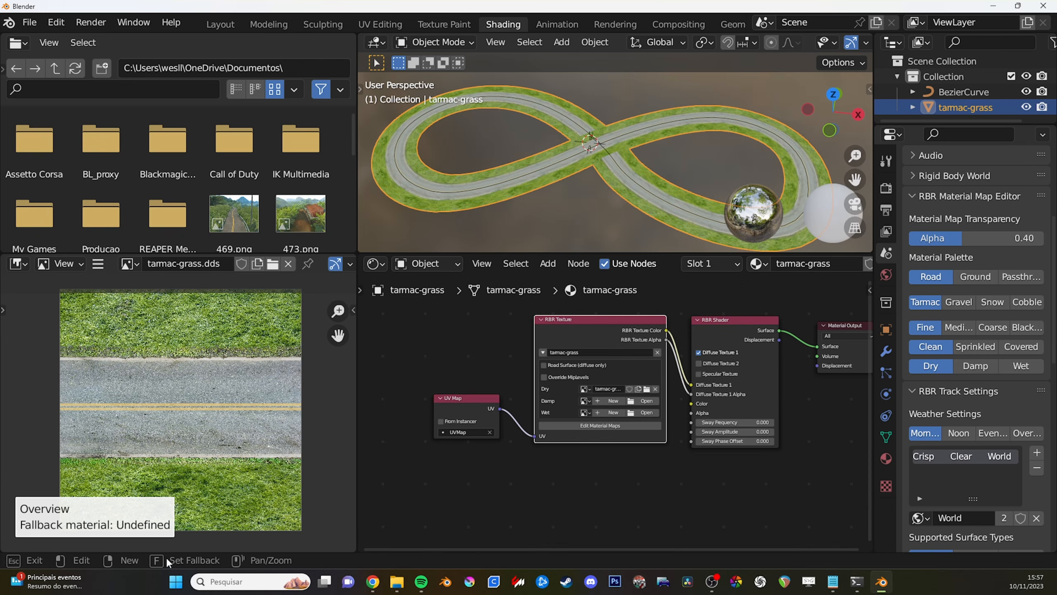
{"action": "key", "text": "f"}
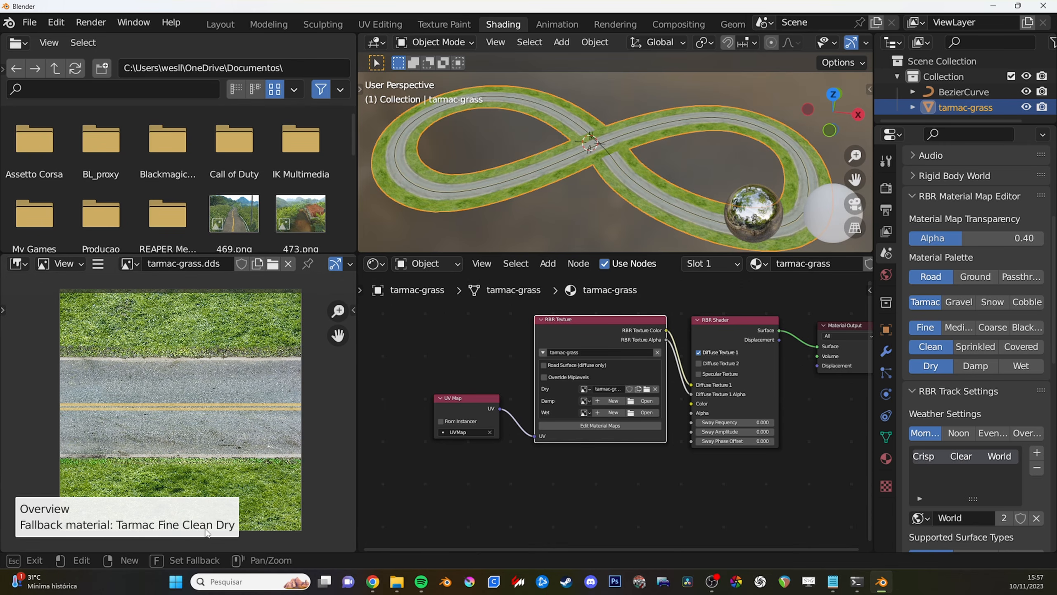
{"action": "middle_click_drag", "start_coordinate": [209, 530], "coordinate": [207, 535]}
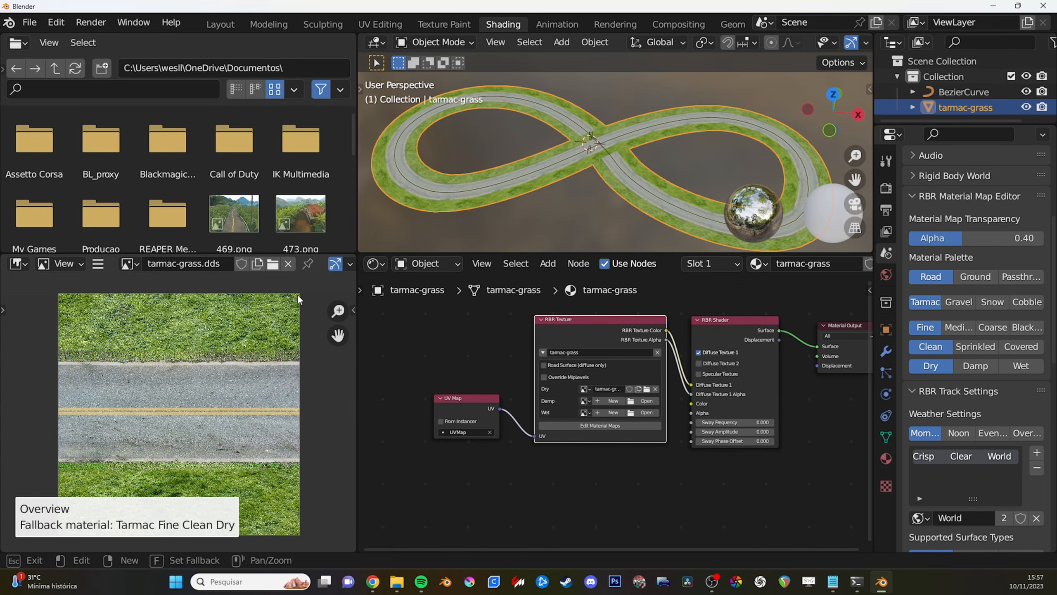
- Create a new material map whose bounds cover the entire tarmac-grass.dds texture
{"action": "right_click", "coordinate": [210, 338]}
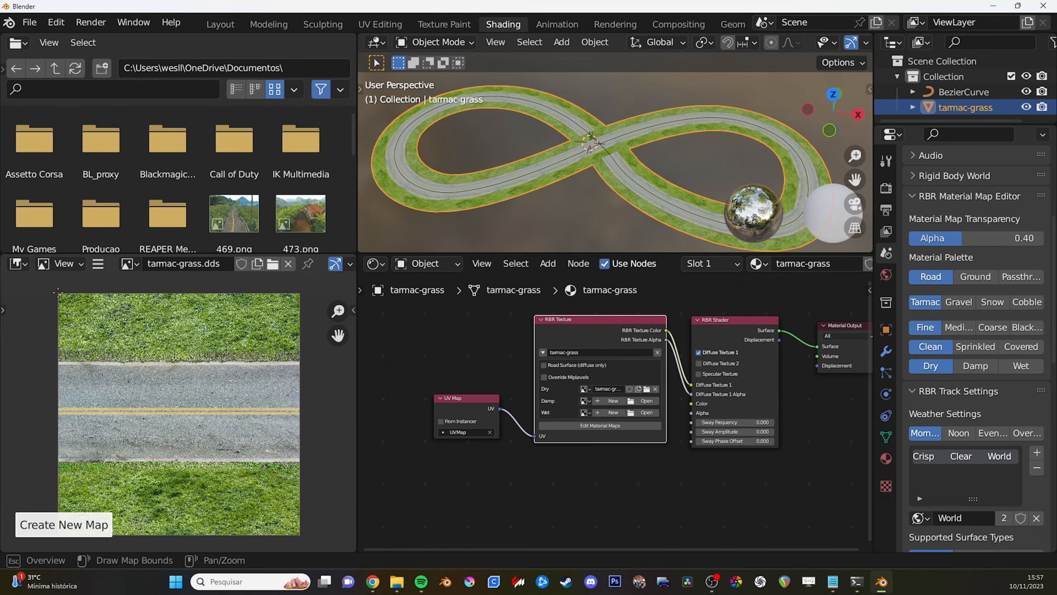
{"action": "left_click_drag", "start_coordinate": [58, 292], "coordinate": [300, 534]}
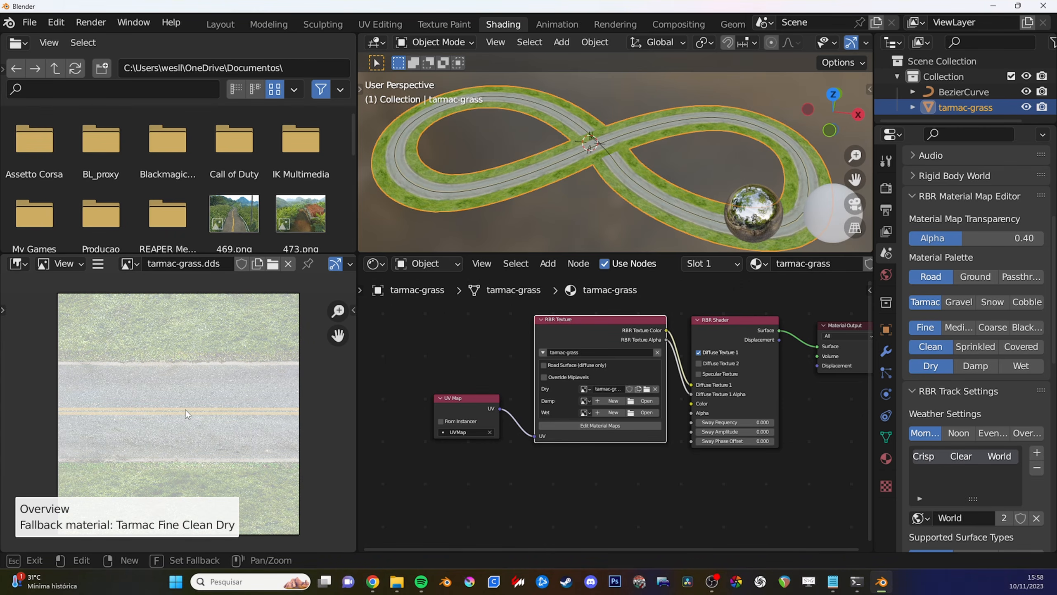
{"action": "scroll", "coordinate": [188, 404], "scroll_direction": "down", "scroll_amount": 2}
{"action": "scroll", "coordinate": [188, 404], "scroll_direction": "up", "scroll_amount": 2}
{"action": "scroll", "coordinate": [189, 394], "scroll_direction": "down", "scroll_amount": 1}
{"action": "middle_click_drag", "start_coordinate": [188, 399], "coordinate": [188, 396]}
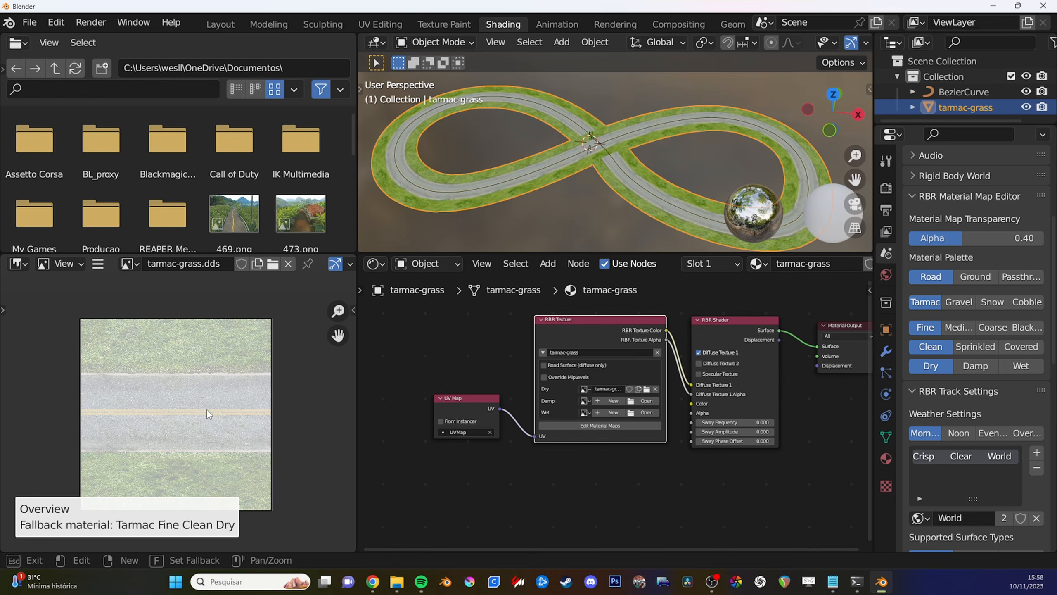
- Edit the new map's materials and paint the whole road strip with Tarmac Fine Clean Dry
{"action": "left_click", "coordinate": [209, 413]}
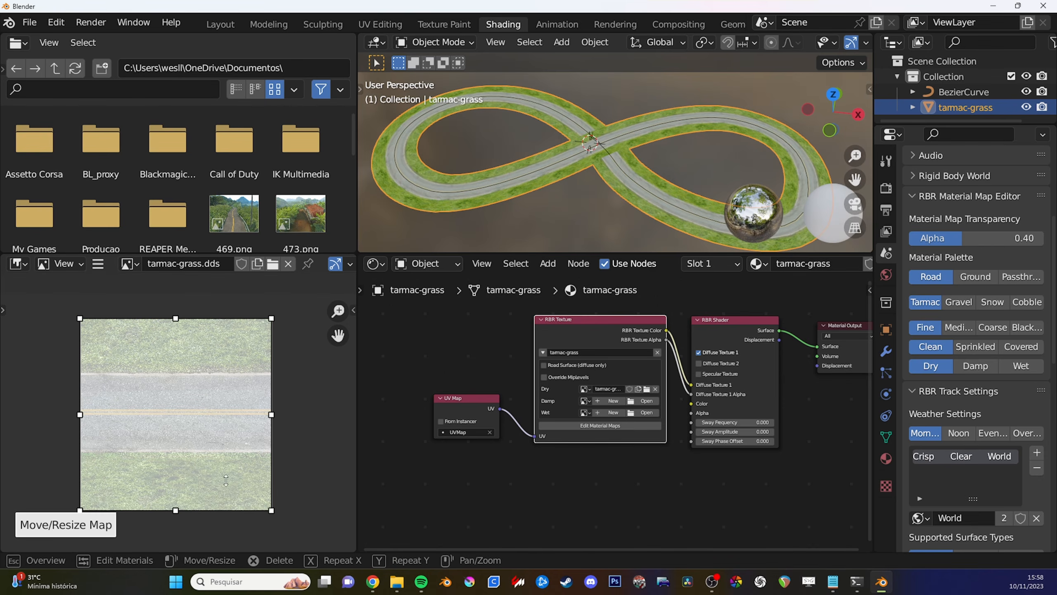
{"action": "key", "text": "Tab"}
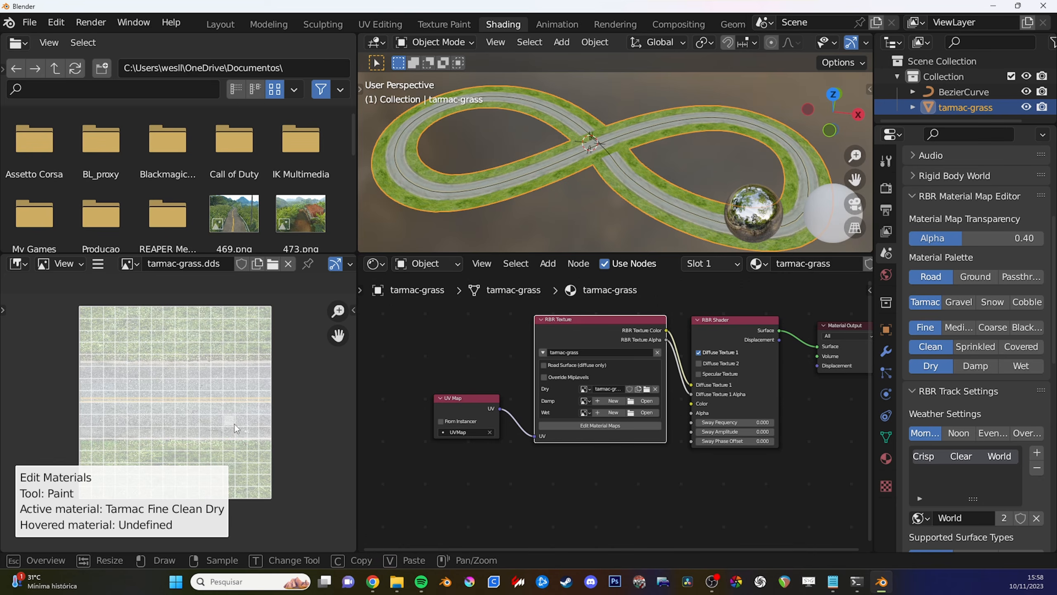
{"action": "mouse_move", "coordinate": [98, 386]}
{"action": "left_mouse_down"}
{"action": "mouse_move", "coordinate": [138, 393]}
{"action": "mouse_move", "coordinate": [111, 403]}
{"action": "mouse_move", "coordinate": [88, 396]}
{"action": "mouse_move", "coordinate": [109, 402]}
{"action": "left_mouse_up"}
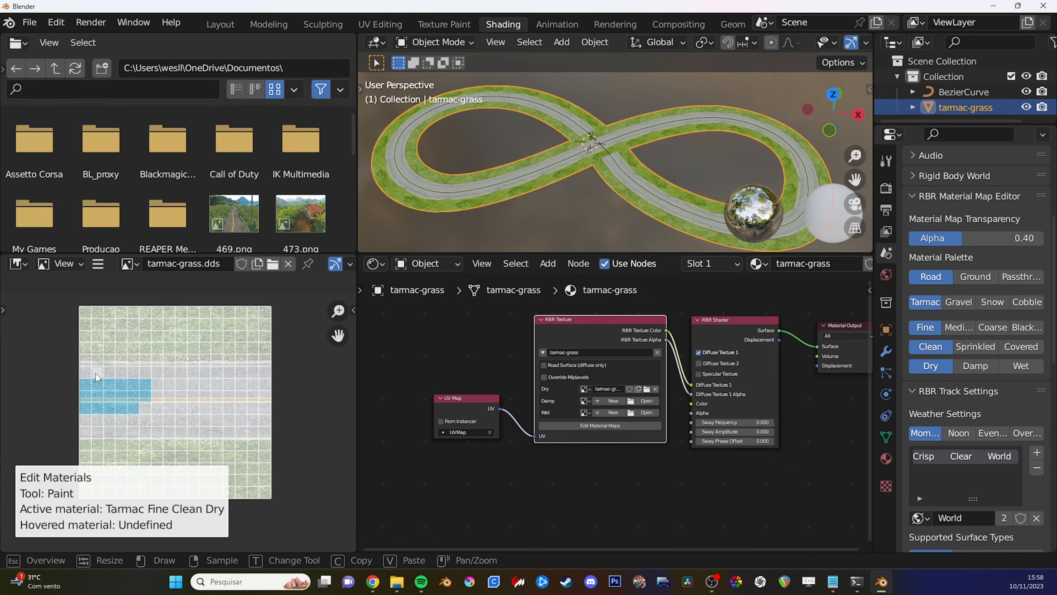
{"action": "mouse_move", "coordinate": [96, 376]}
{"action": "left_mouse_down"}
{"action": "mouse_move", "coordinate": [270, 377]}
{"action": "mouse_move", "coordinate": [257, 380]}
{"action": "mouse_move", "coordinate": [254, 431]}
{"action": "mouse_move", "coordinate": [86, 432]}
{"action": "mouse_move", "coordinate": [177, 422]}
{"action": "mouse_move", "coordinate": [210, 435]}
{"action": "mouse_move", "coordinate": [160, 389]}
{"action": "mouse_move", "coordinate": [245, 398]}
{"action": "mouse_move", "coordinate": [179, 402]}
{"action": "mouse_move", "coordinate": [275, 414]}
{"action": "left_mouse_up"}
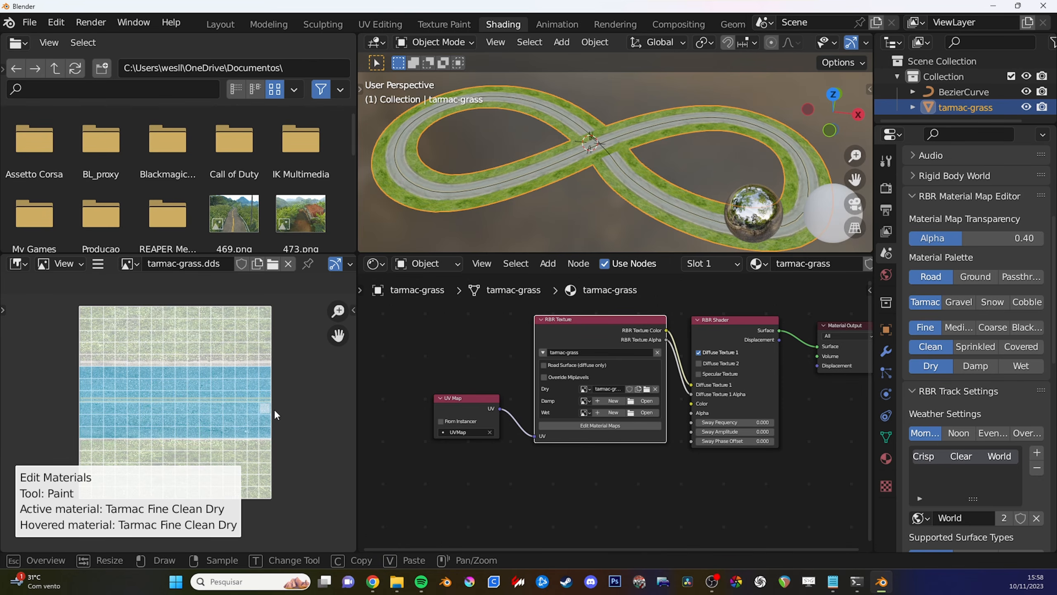
- Fill both grass areas of the map with the ground material Grass Medium Dry and exit the material map editor
{"action": "left_click", "coordinate": [976, 277]}
{"action": "left_click", "coordinate": [965, 303]}
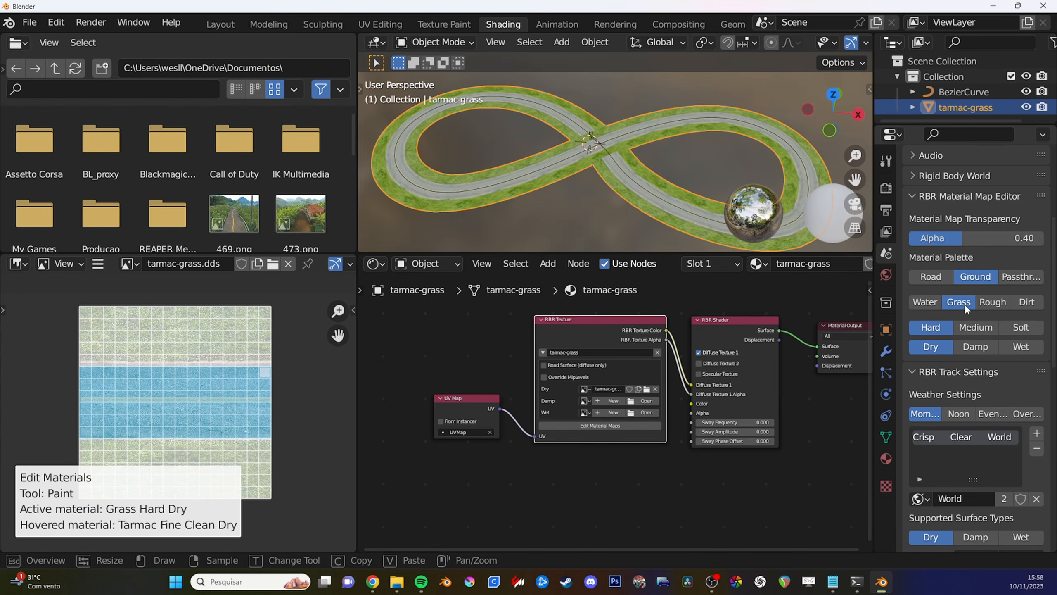
{"action": "left_click", "coordinate": [979, 328]}
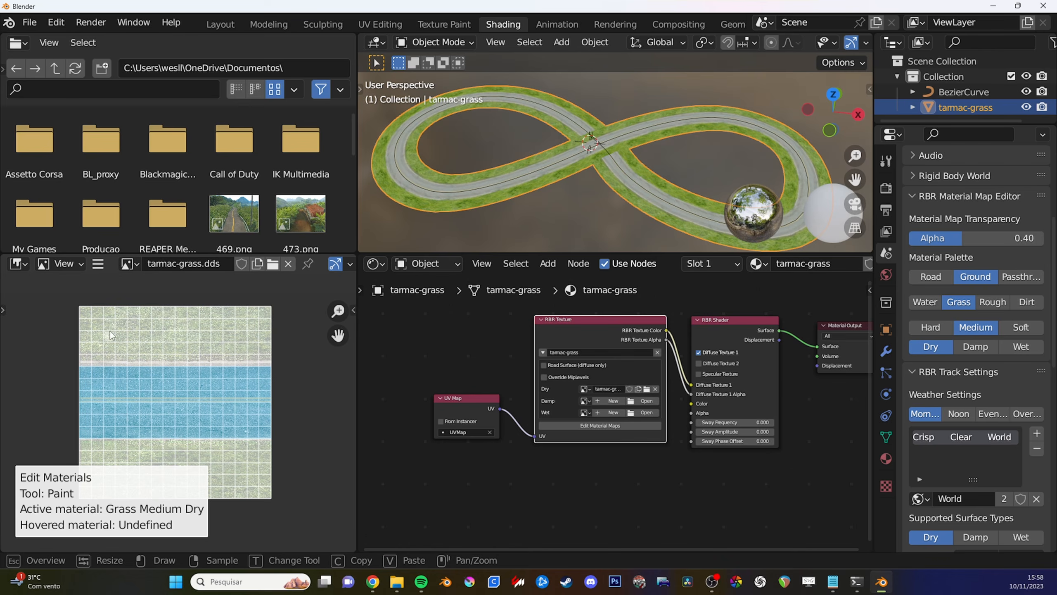
{"action": "left_click_drag", "start_coordinate": [87, 329], "coordinate": [93, 328]}
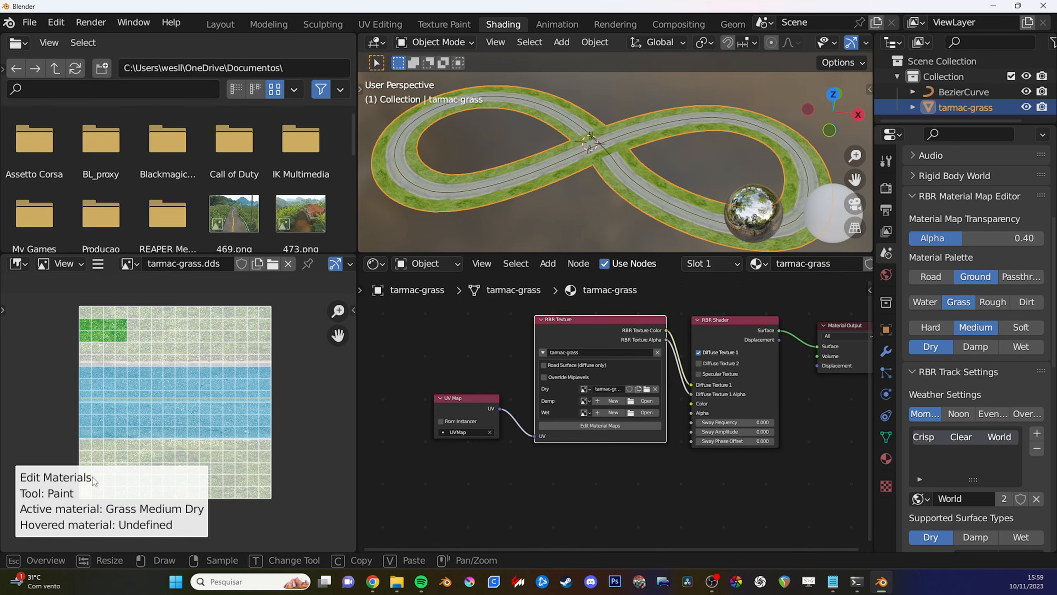
{"action": "key", "text": "t"}
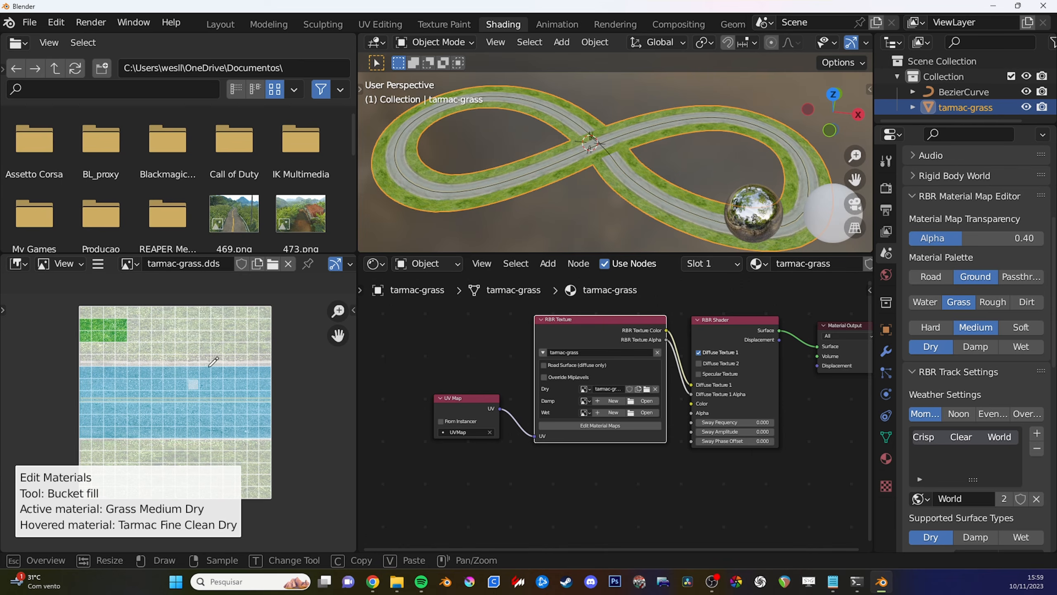
{"action": "left_click", "coordinate": [246, 353]}
{"action": "left_click", "coordinate": [262, 452]}
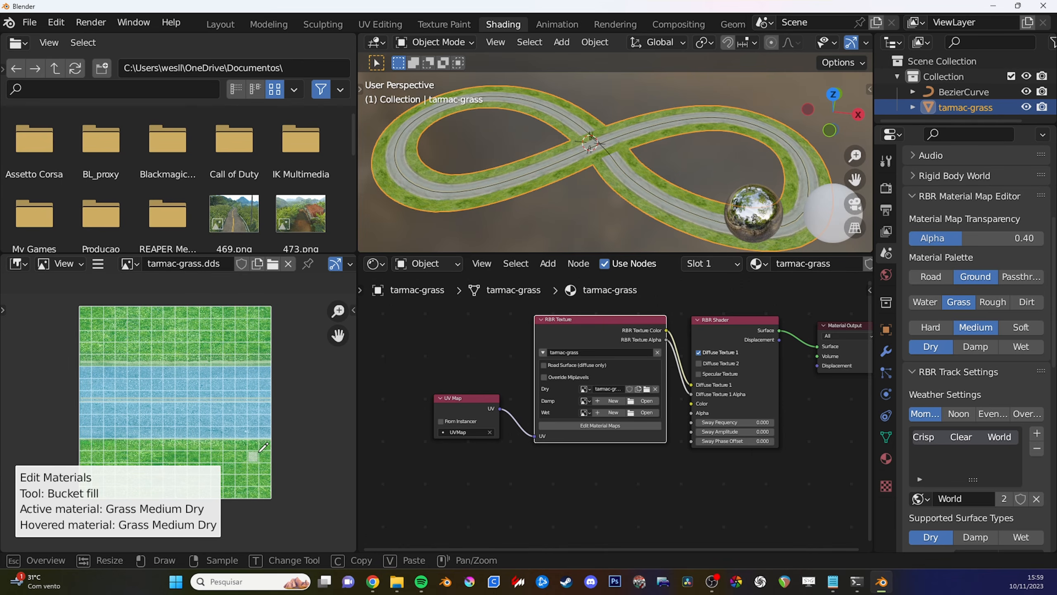
{"action": "key", "text": "t"}
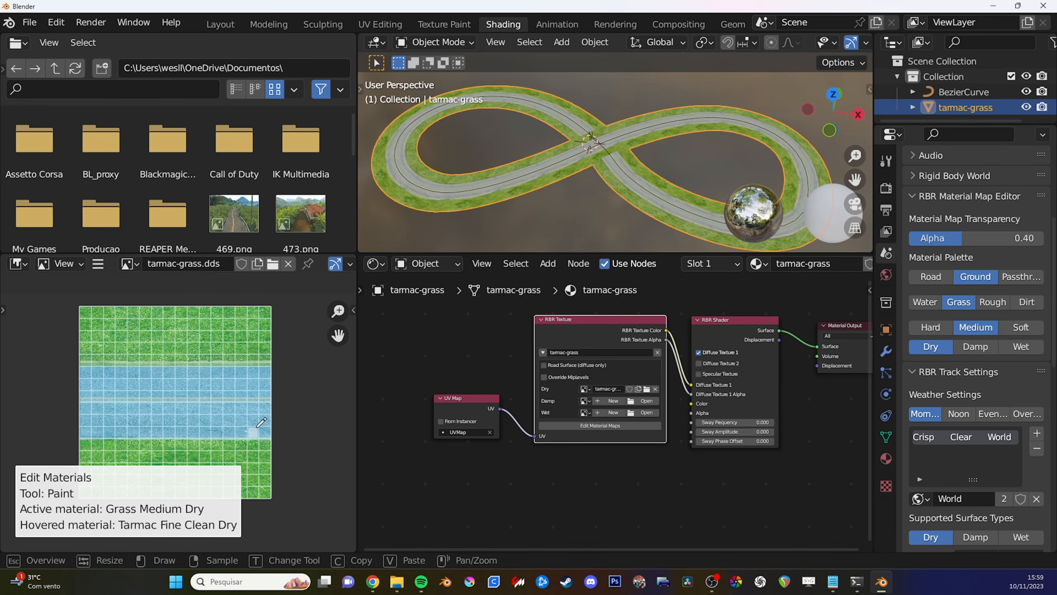
{"action": "key", "text": "Escape"}
{"action": "key", "text": "Escape"}
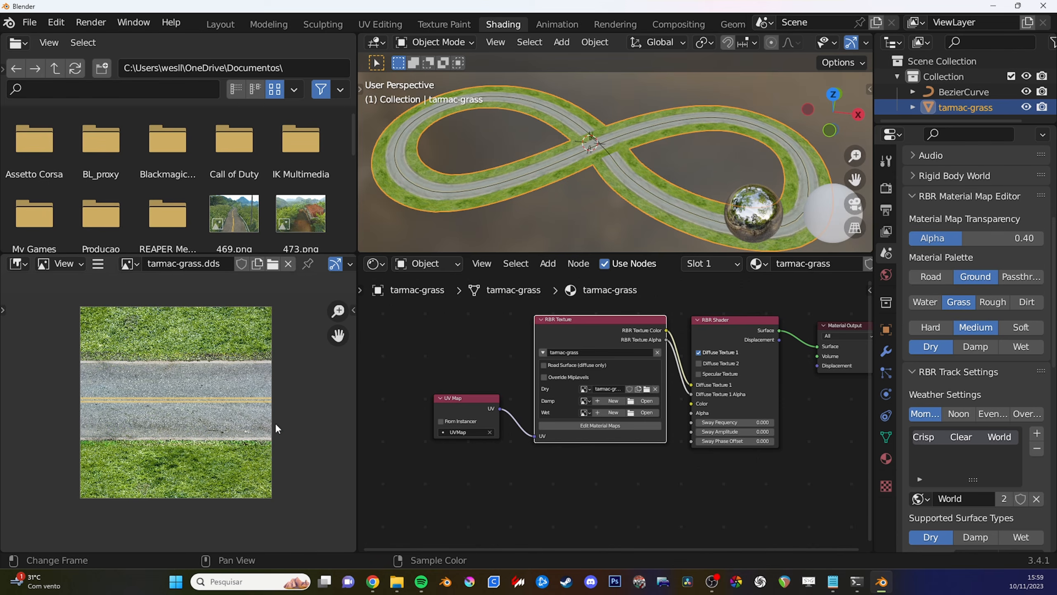
{"action": "middle_click_drag", "start_coordinate": [203, 420], "coordinate": [205, 424]}
{"action": "scroll", "coordinate": [728, 420], "scroll_direction": "down", "scroll_amount": 2}
{"action": "middle_click_drag", "start_coordinate": [728, 420], "coordinate": [667, 434]}
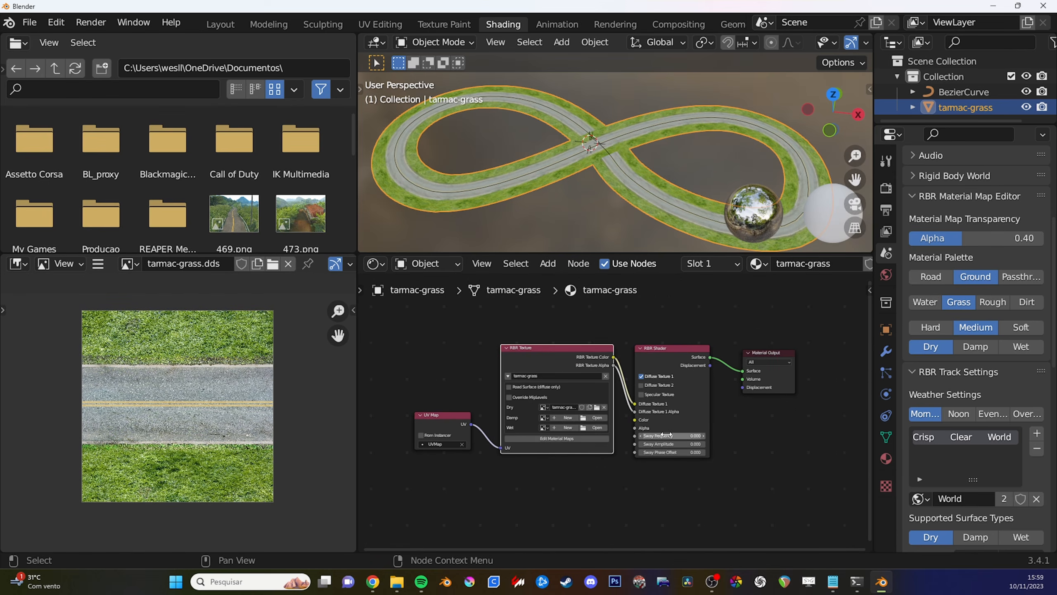
{"action": "scroll", "coordinate": [697, 466], "scroll_direction": "up", "scroll_amount": 1}
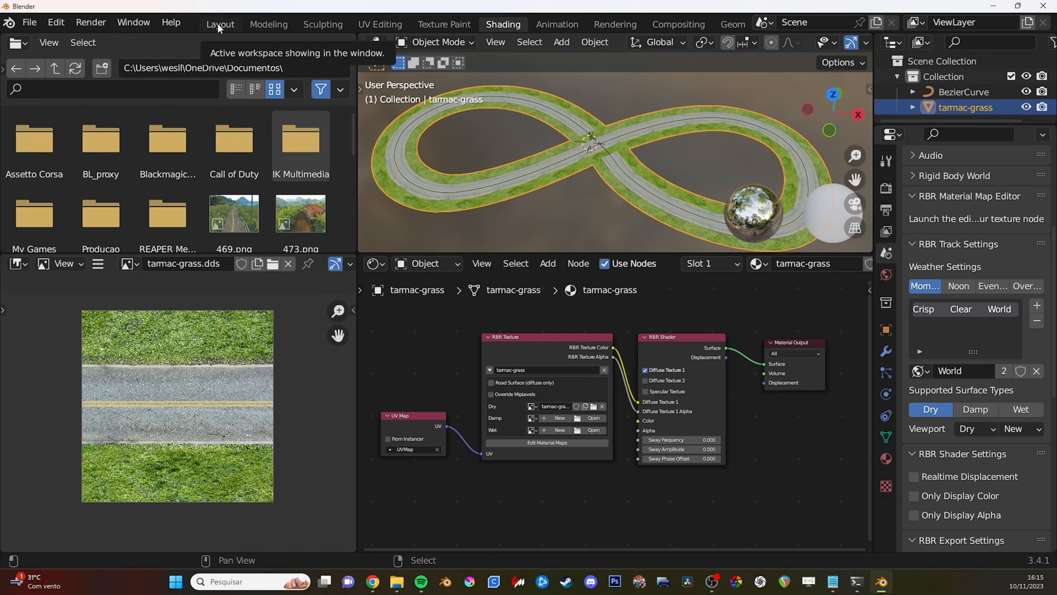
- Switch to the Layout workspace and bring the whole figure-eight road into view
{"action": "left_click", "coordinate": [218, 24]}
{"action": "middle_click_drag", "start_coordinate": [657, 314], "coordinate": [613, 340]}
{"action": "middle_click_drag", "start_coordinate": [613, 339], "coordinate": [606, 364], "text": "ctrl"}
{"action": "middle_click_drag", "start_coordinate": [595, 346], "coordinate": [474, 291]}
{"action": "middle_click_drag", "start_coordinate": [536, 336], "coordinate": [560, 312], "text": "ctrl"}
{"action": "middle_click_drag", "start_coordinate": [541, 357], "coordinate": [553, 329], "text": "ctrl"}
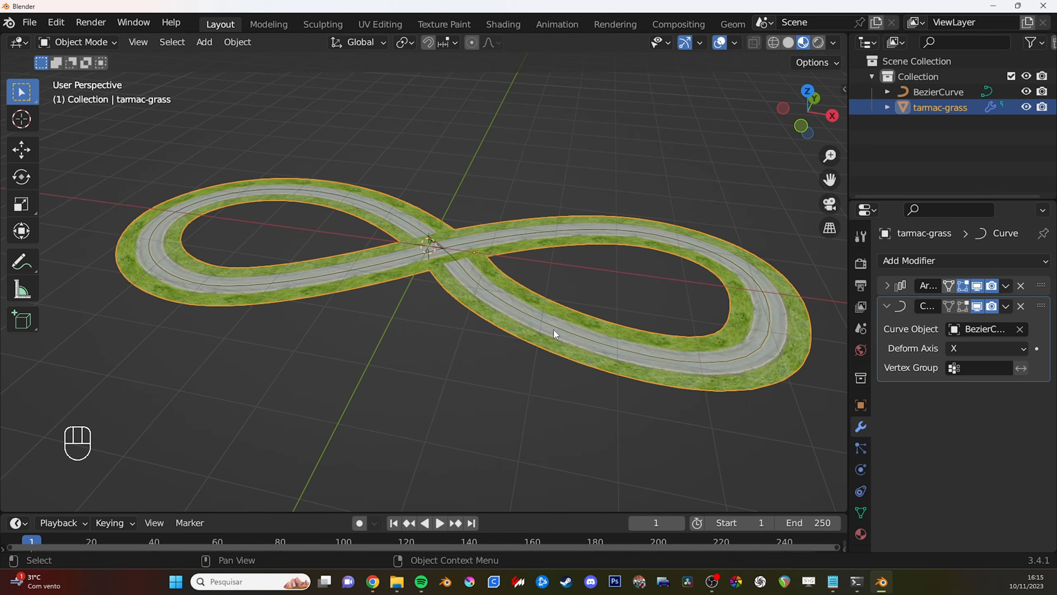
{"action": "middle_click_drag", "start_coordinate": [553, 329], "coordinate": [554, 325]}
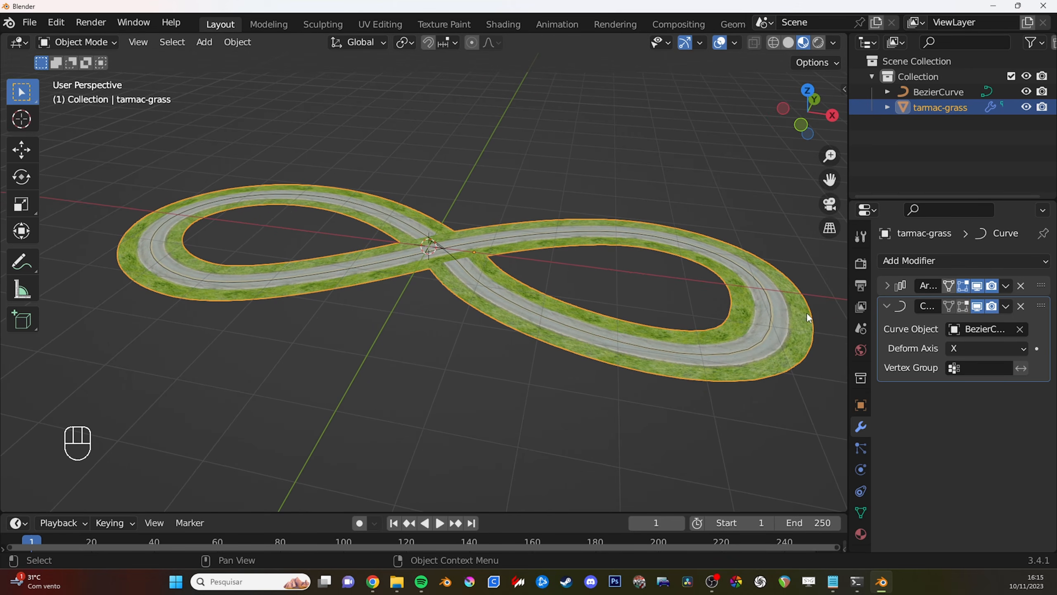
- Review the weather, world and surface type options in the scene's RBR Track Settings
{"action": "left_click", "coordinate": [860, 350]}
{"action": "scroll", "coordinate": [937, 375], "scroll_direction": "down", "scroll_amount": 2}
{"action": "left_click", "coordinate": [865, 331]}
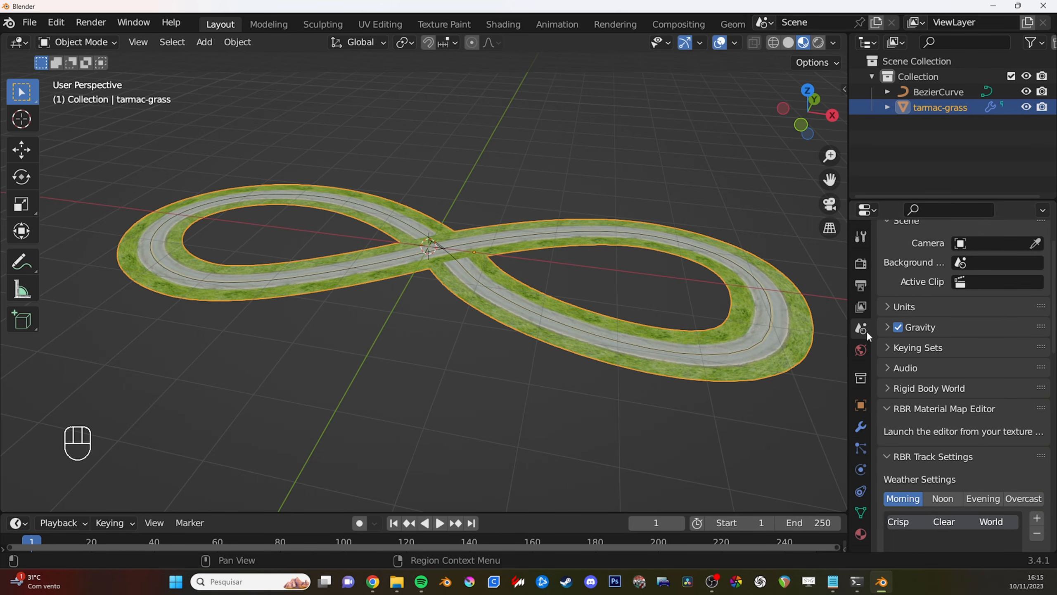
{"action": "scroll", "coordinate": [970, 370], "scroll_direction": "down", "scroll_amount": 6}
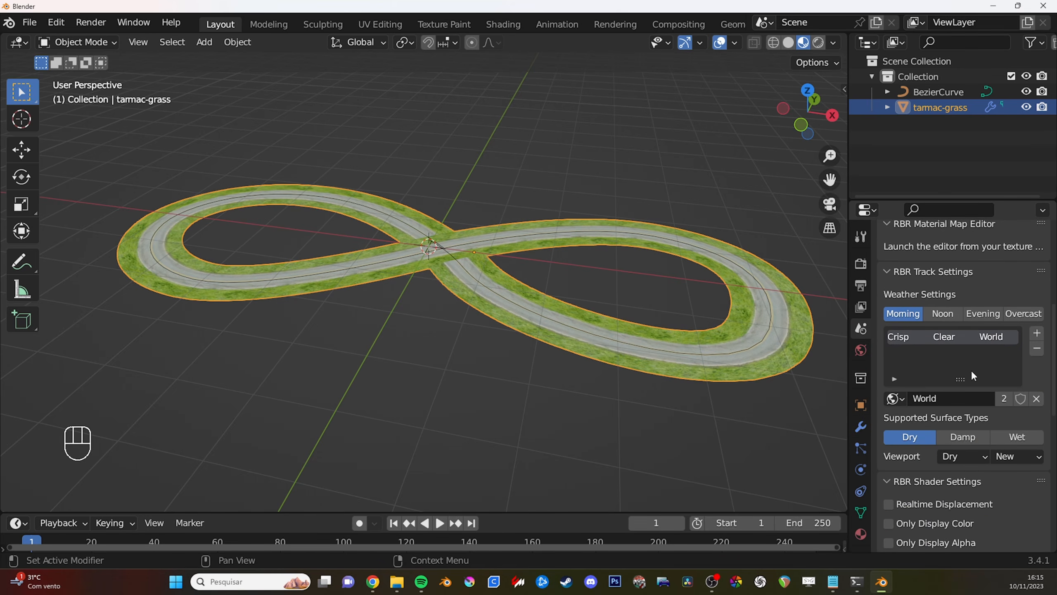
{"action": "left_click", "coordinate": [893, 398]}
{"action": "left_click", "coordinate": [894, 399]}
{"action": "middle_click_drag", "start_coordinate": [639, 380], "coordinate": [643, 387], "text": "shift"}
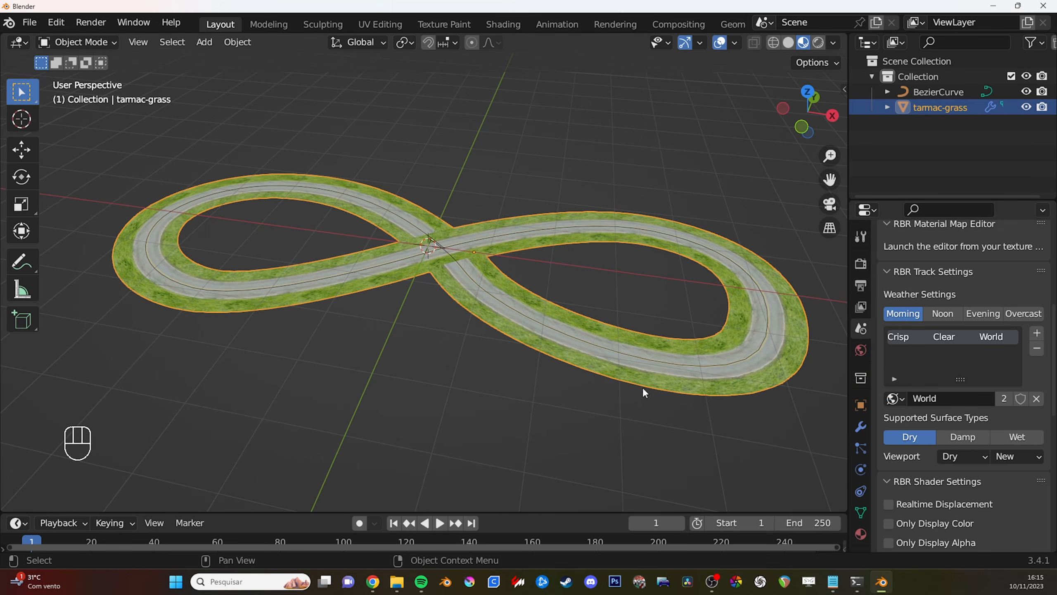
{"action": "middle_click_drag", "start_coordinate": [675, 278], "coordinate": [631, 318], "text": "ctrl"}
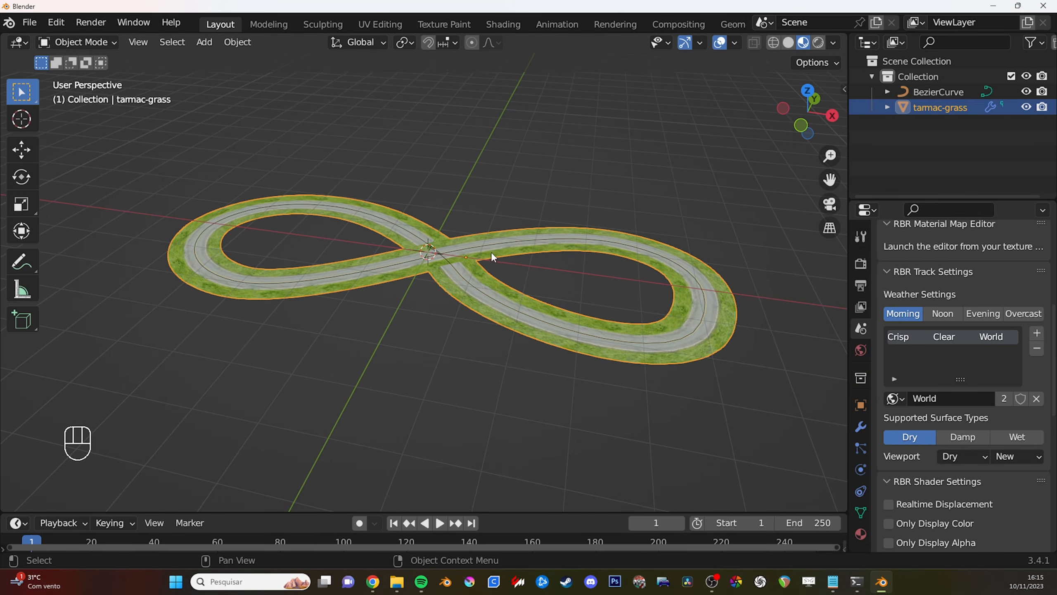
{"action": "mouse_move", "coordinate": [529, 269]}
{"action": "middle_mouse_down", "text": "shift"}
{"action": "mouse_move", "coordinate": [610, 363]}
{"action": "mouse_move", "coordinate": [547, 286]}
{"action": "mouse_move", "coordinate": [524, 281]}
{"action": "middle_mouse_up", "text": "shift"}
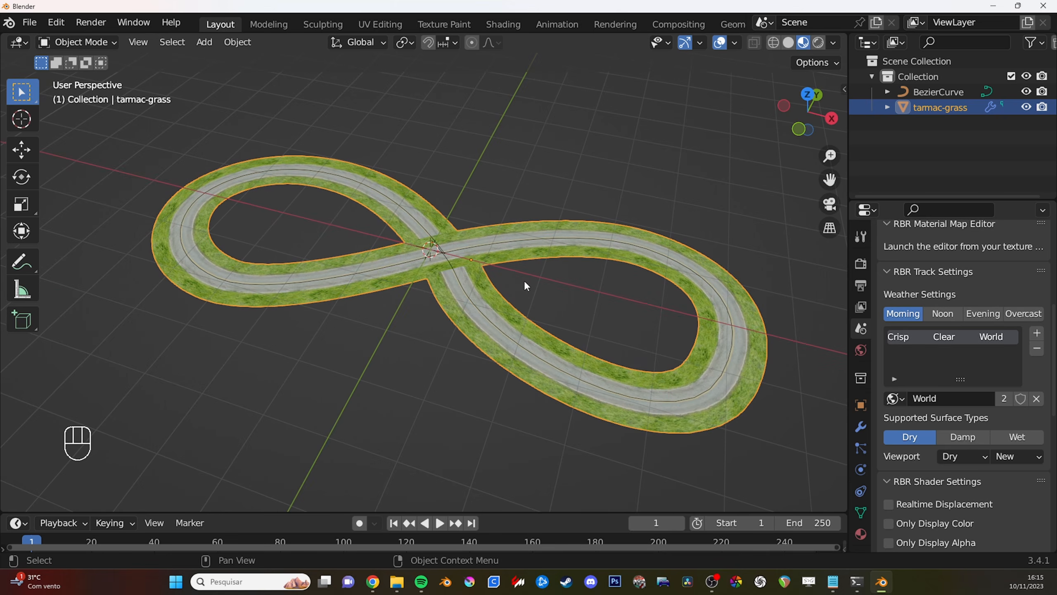
{"action": "middle_click_drag", "start_coordinate": [588, 355], "coordinate": [593, 342], "text": "ctrl"}
{"action": "mouse_move", "coordinate": [593, 343]}
{"action": "middle_mouse_down", "text": "shift"}
{"action": "mouse_move", "coordinate": [613, 325]}
{"action": "mouse_move", "coordinate": [594, 336]}
{"action": "mouse_move", "coordinate": [597, 355]}
{"action": "middle_mouse_up", "text": "shift"}
{"action": "mouse_move", "coordinate": [599, 357]}
{"action": "middle_mouse_down", "text": "shift"}
{"action": "mouse_move", "coordinate": [612, 373]}
{"action": "mouse_move", "coordinate": [609, 349]}
{"action": "mouse_move", "coordinate": [609, 374]}
{"action": "middle_mouse_up", "text": "shift"}
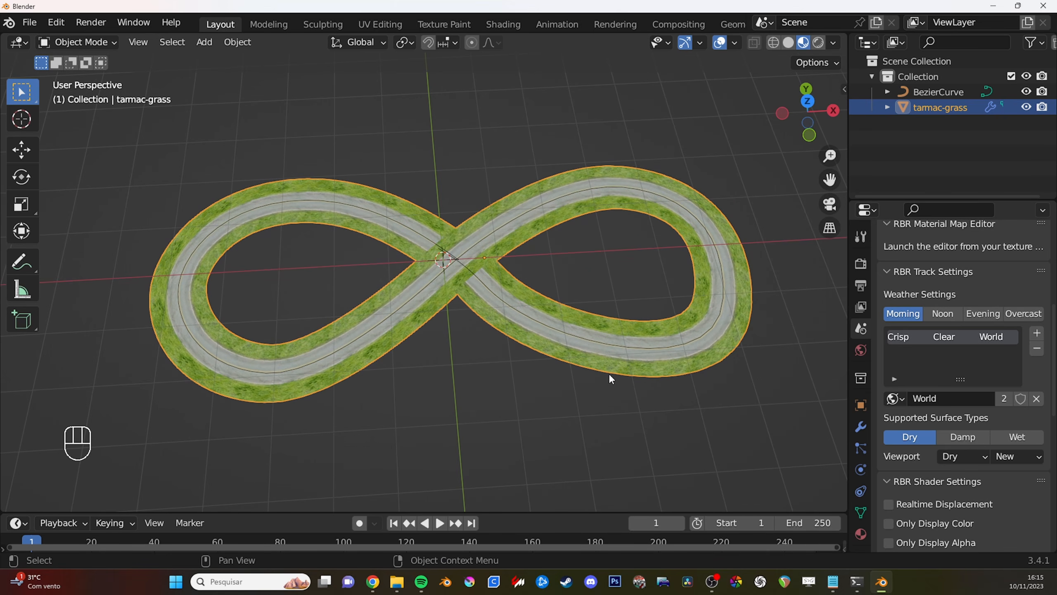
{"action": "scroll", "coordinate": [512, 306], "scroll_direction": "up", "scroll_amount": 1}
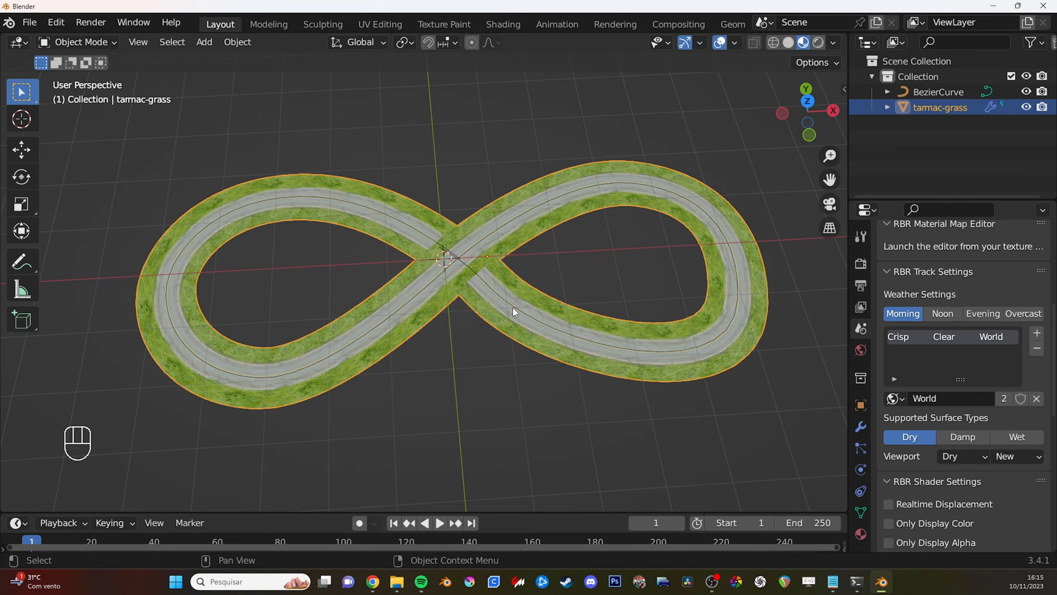
{"action": "middle_click_drag", "start_coordinate": [512, 306], "coordinate": [493, 282]}
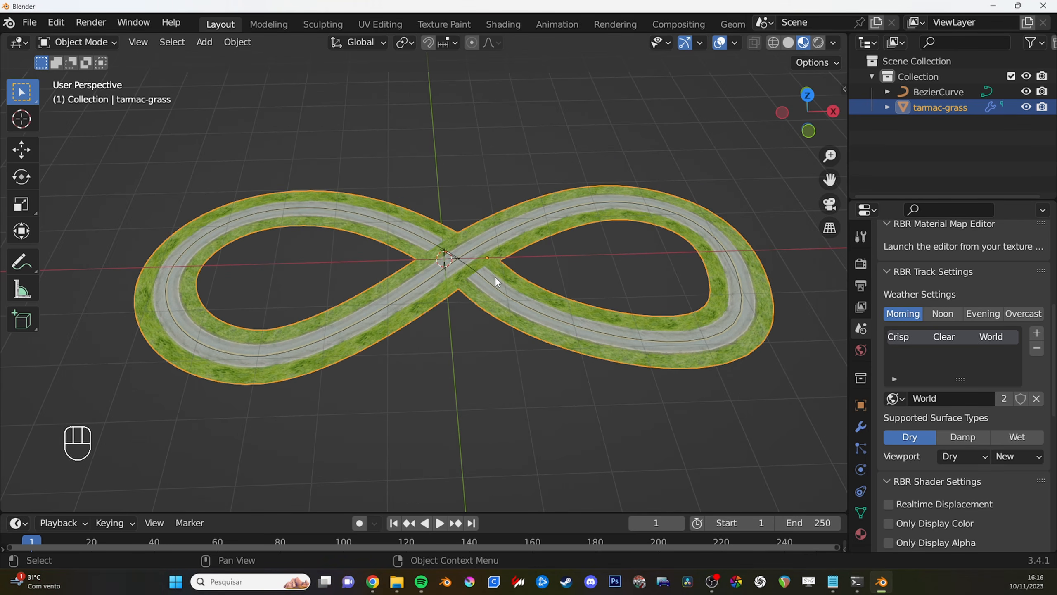
- Place the 3D cursor on the road just past the crossing and add an Arrows empty there
{"action": "mouse_move", "coordinate": [478, 266]}
{"action": "right_mouse_down", "text": "shift"}
{"action": "mouse_move", "coordinate": [512, 296]}
{"action": "mouse_move", "coordinate": [490, 278]}
{"action": "right_mouse_up", "text": "shift"}
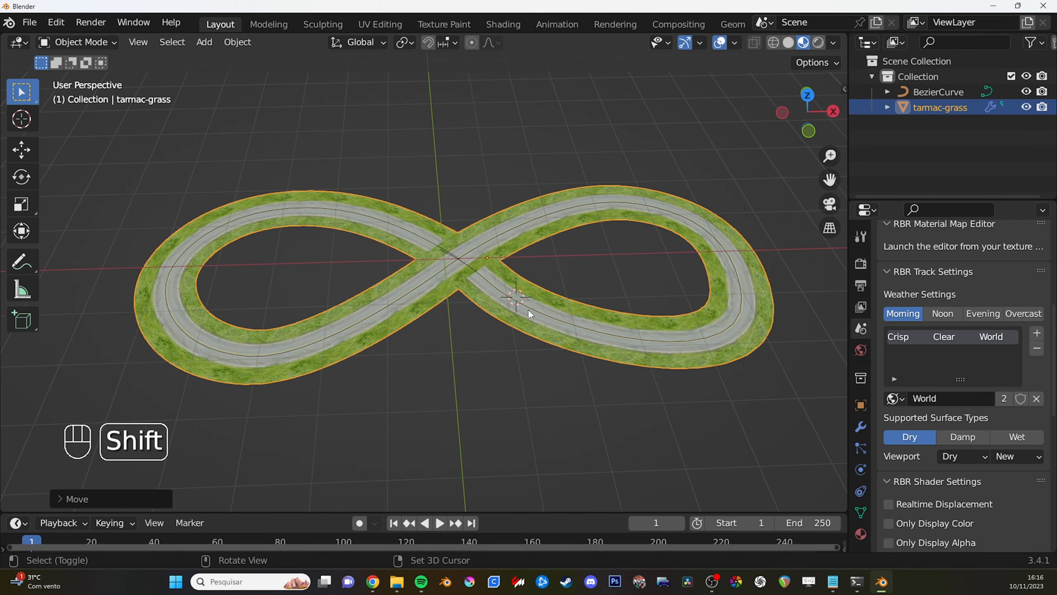
{"action": "middle_click_drag", "start_coordinate": [528, 309], "coordinate": [567, 303], "text": "ctrl"}
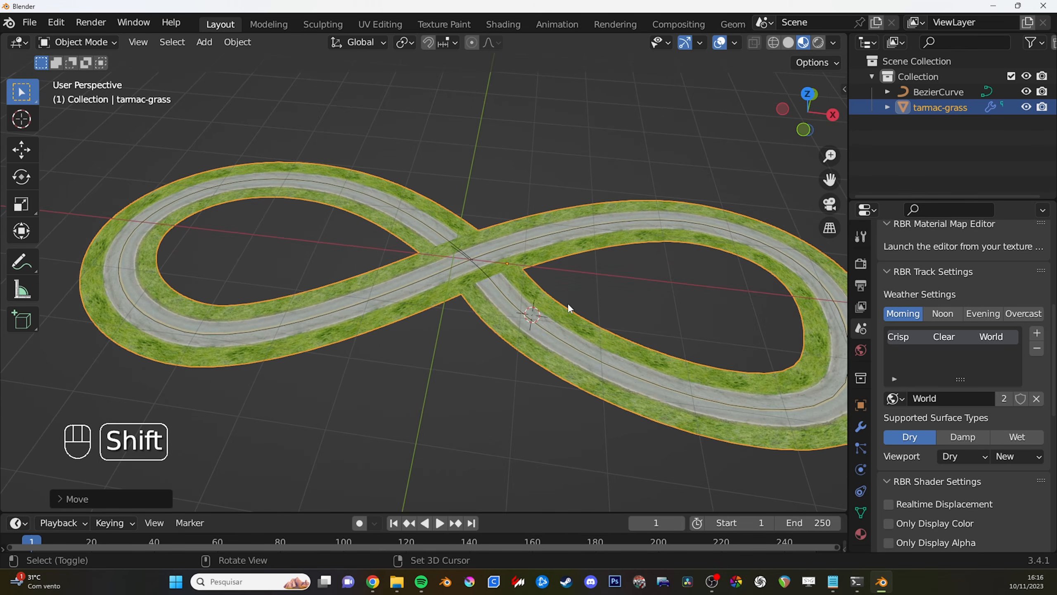
{"action": "key", "text": "shift+a"}
{"action": "mouse_move", "coordinate": [552, 409]}
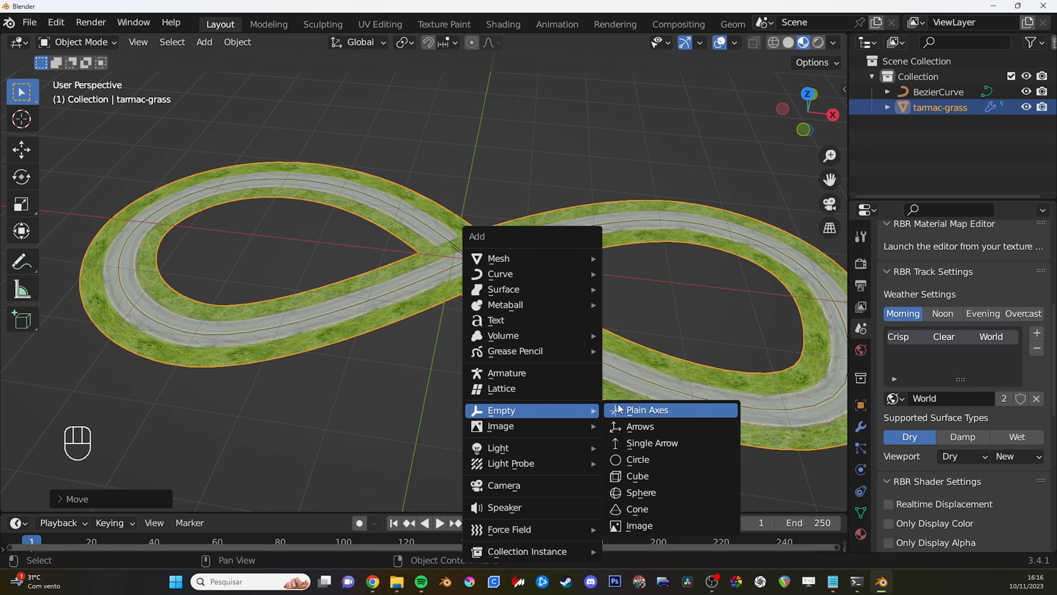
{"action": "left_click", "coordinate": [665, 425]}
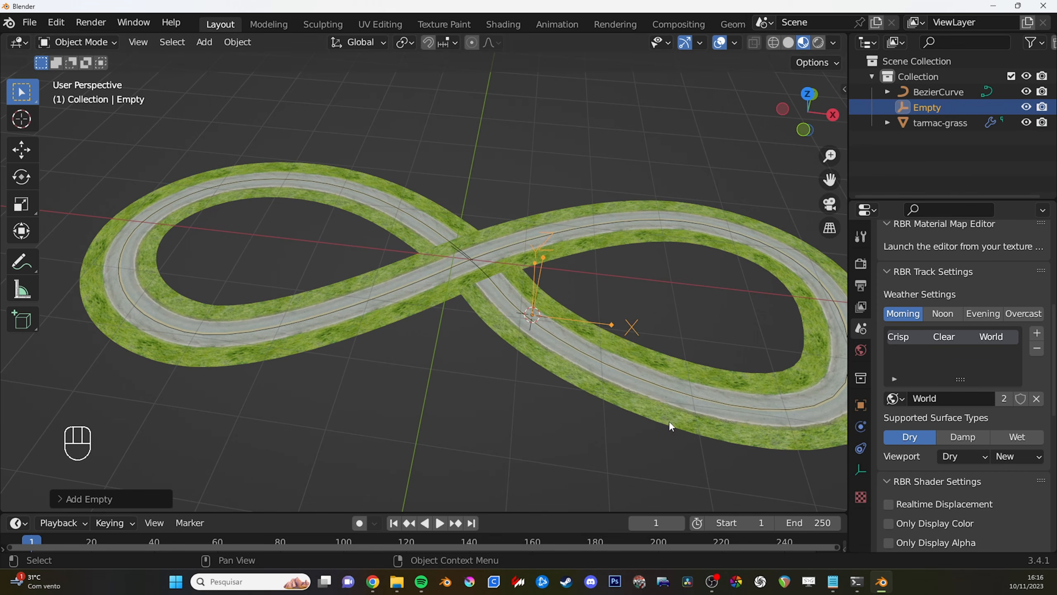
{"action": "middle_click_drag", "start_coordinate": [631, 284], "coordinate": [591, 274], "text": "ctrl"}
{"action": "key", "text": "r"}
{"action": "left_click", "coordinate": [562, 410]}
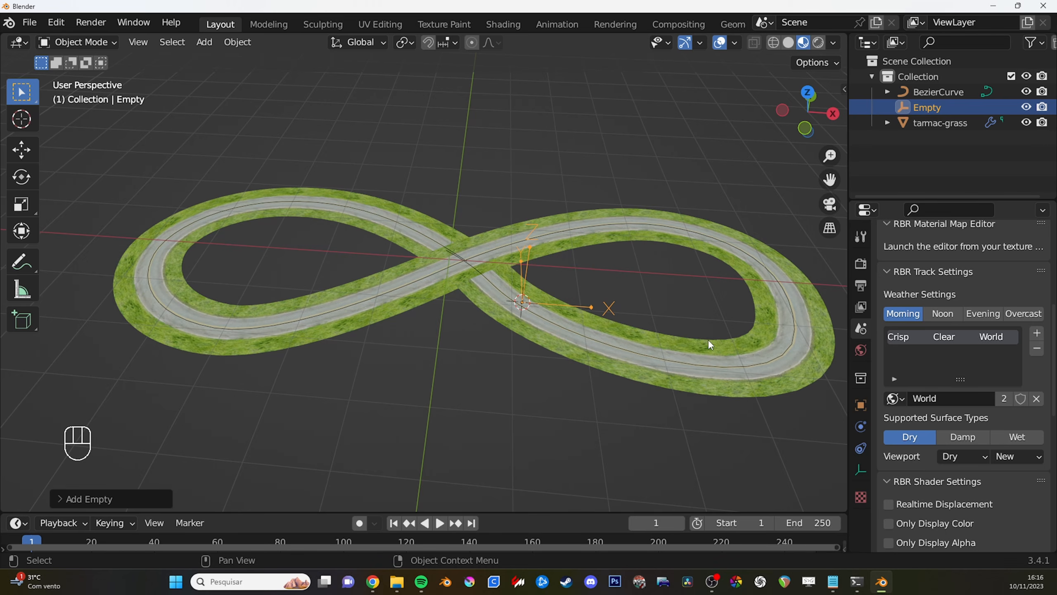
- Set the empty's RBR object type to Car Location
{"action": "middle_click_drag", "start_coordinate": [709, 370], "coordinate": [717, 348]}
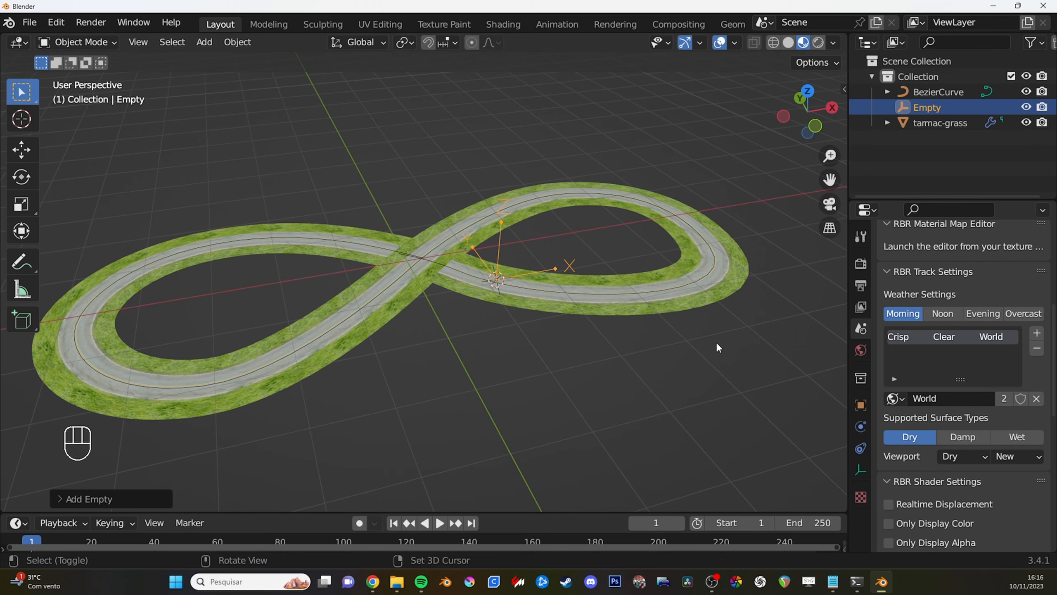
{"action": "left_click", "coordinate": [860, 405]}
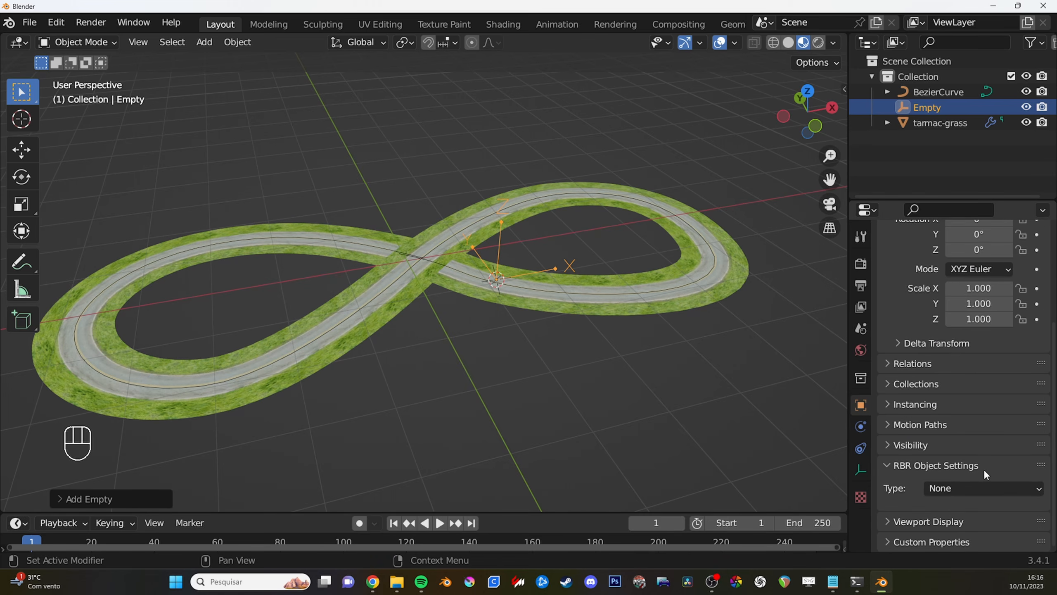
{"action": "left_click", "coordinate": [996, 485]}
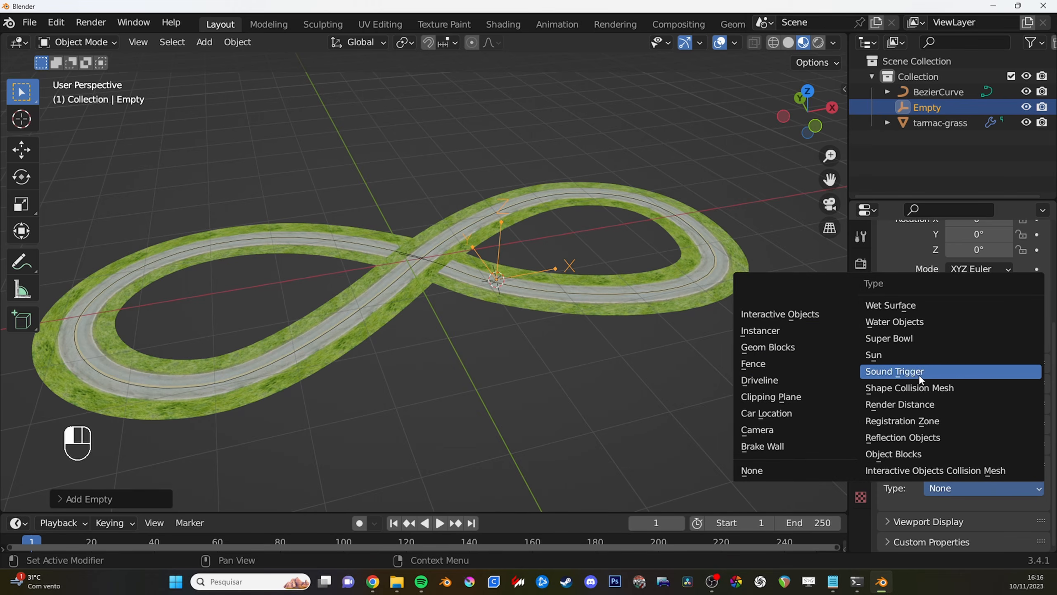
{"action": "left_click", "coordinate": [788, 412]}
- In top view, sketch an annotation of a car chassis with four wheels around the Car Location empty
{"action": "middle_click_drag", "start_coordinate": [573, 275], "coordinate": [572, 336], "text": "shift"}
{"action": "scroll", "coordinate": [566, 321], "scroll_direction": "down", "scroll_amount": 1}
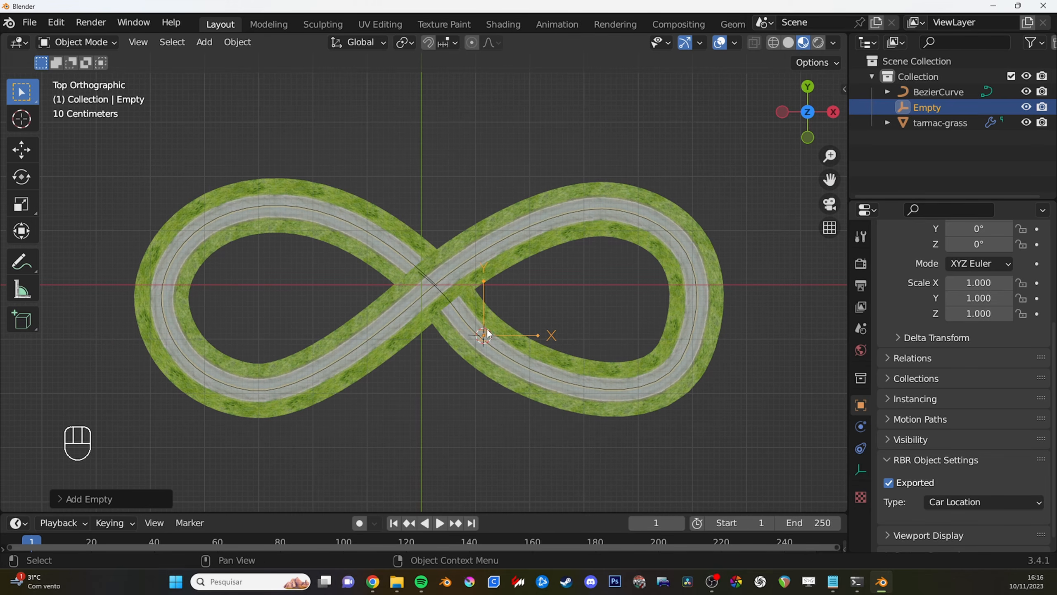
{"action": "key", "text": "d"}
{"action": "mouse_move", "coordinate": [483, 338]}
{"action": "left_mouse_down"}
{"action": "mouse_move", "coordinate": [477, 328]}
{"action": "mouse_move", "coordinate": [486, 343]}
{"action": "left_mouse_up"}
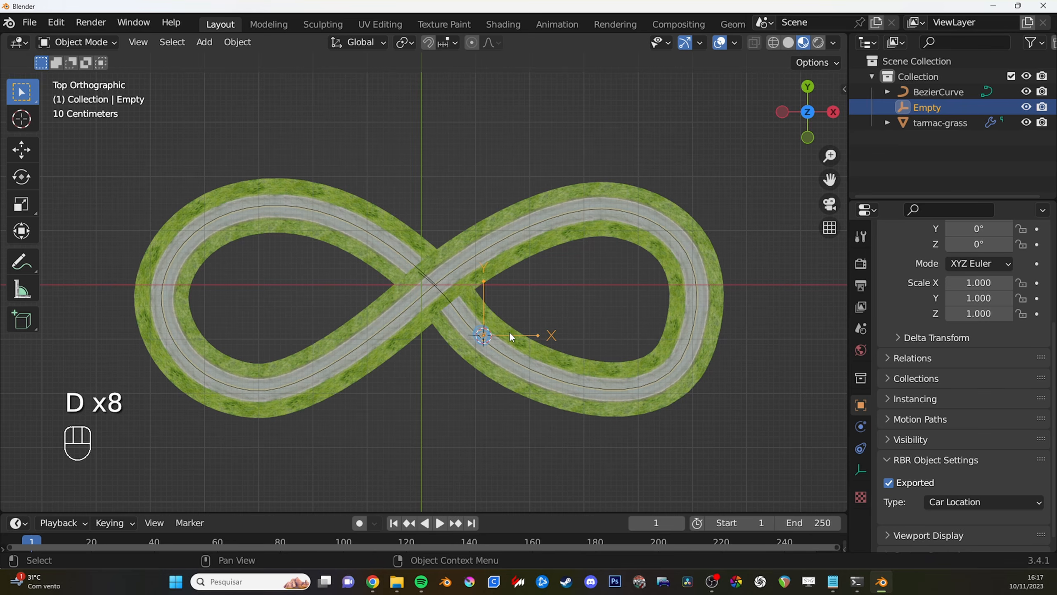
{"action": "key", "text": "d"}
{"action": "mouse_move", "coordinate": [484, 333]}
{"action": "left_mouse_down"}
{"action": "mouse_move", "coordinate": [535, 335]}
{"action": "mouse_move", "coordinate": [531, 318]}
{"action": "mouse_move", "coordinate": [527, 347]}
{"action": "mouse_move", "coordinate": [428, 340]}
{"action": "mouse_move", "coordinate": [485, 275]}
{"action": "left_mouse_up"}
{"action": "left_click_drag", "start_coordinate": [436, 233], "coordinate": [548, 222]}
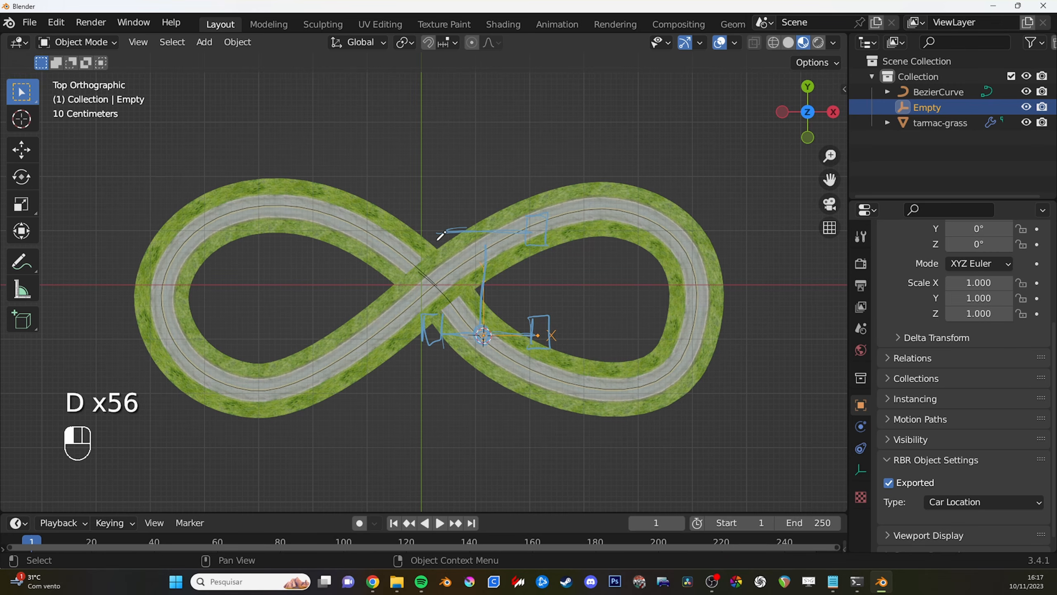
{"action": "left_click_drag", "start_coordinate": [425, 209], "coordinate": [441, 213]}
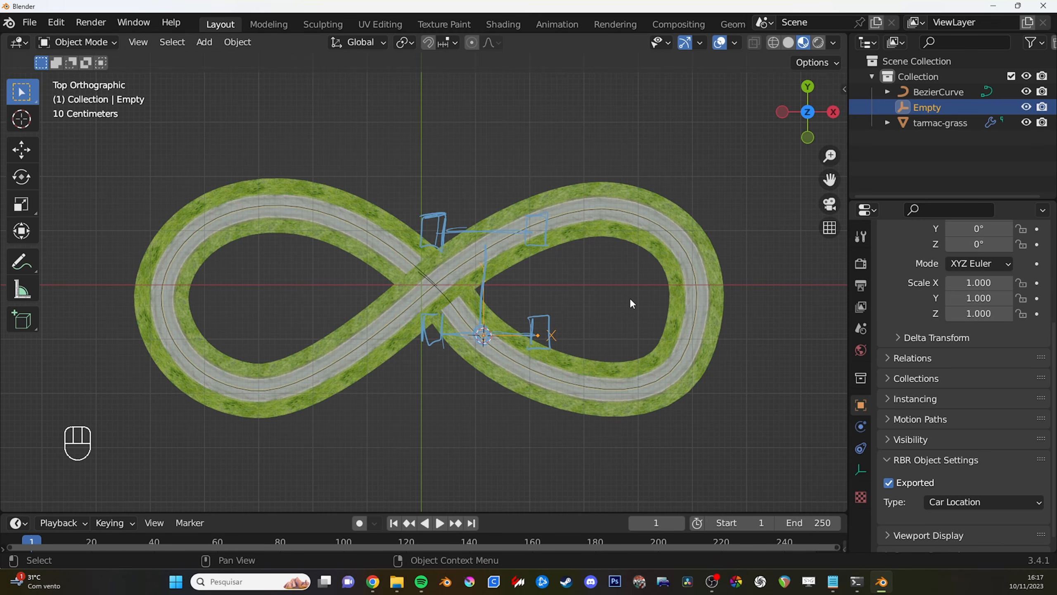
- Erase the car annotation strokes around the empty
{"action": "mouse_move", "coordinate": [551, 251]}
{"action": "middle_mouse_down", "text": "ctrl"}
{"action": "mouse_move", "coordinate": [556, 331]}
{"action": "mouse_move", "coordinate": [557, 294]}
{"action": "middle_mouse_up", "text": "ctrl"}
{"action": "middle_click_drag", "start_coordinate": [557, 294], "coordinate": [574, 310], "text": "shift"}
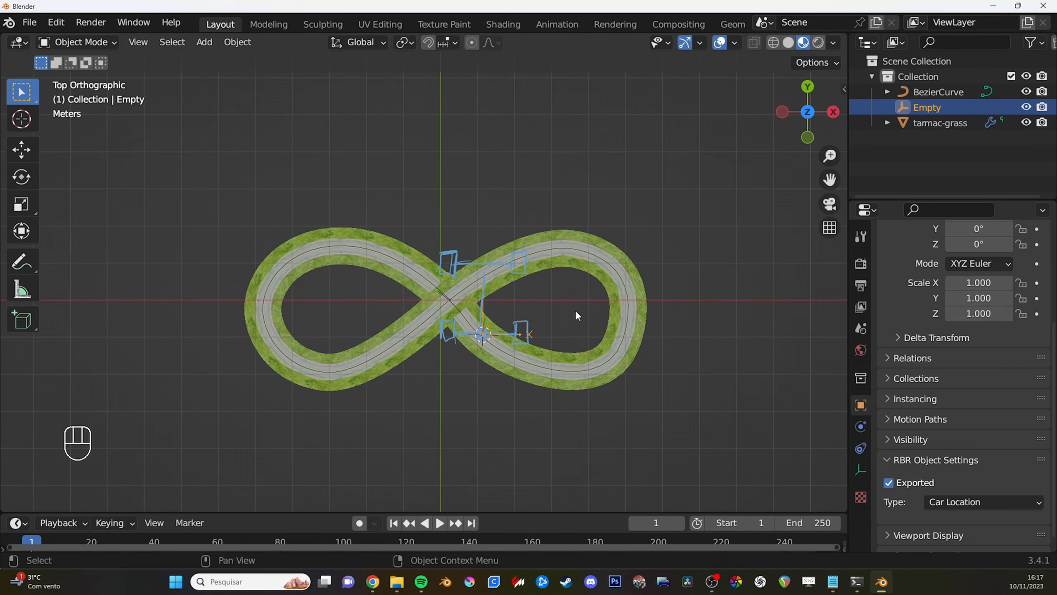
{"action": "key", "text": "d"}
{"action": "mouse_move", "coordinate": [541, 329]}
{"action": "right_mouse_down"}
{"action": "mouse_move", "coordinate": [527, 361]}
{"action": "mouse_move", "coordinate": [494, 367]}
{"action": "mouse_move", "coordinate": [439, 257]}
{"action": "mouse_move", "coordinate": [427, 309]}
{"action": "right_mouse_up"}
{"action": "key", "text": "d"}
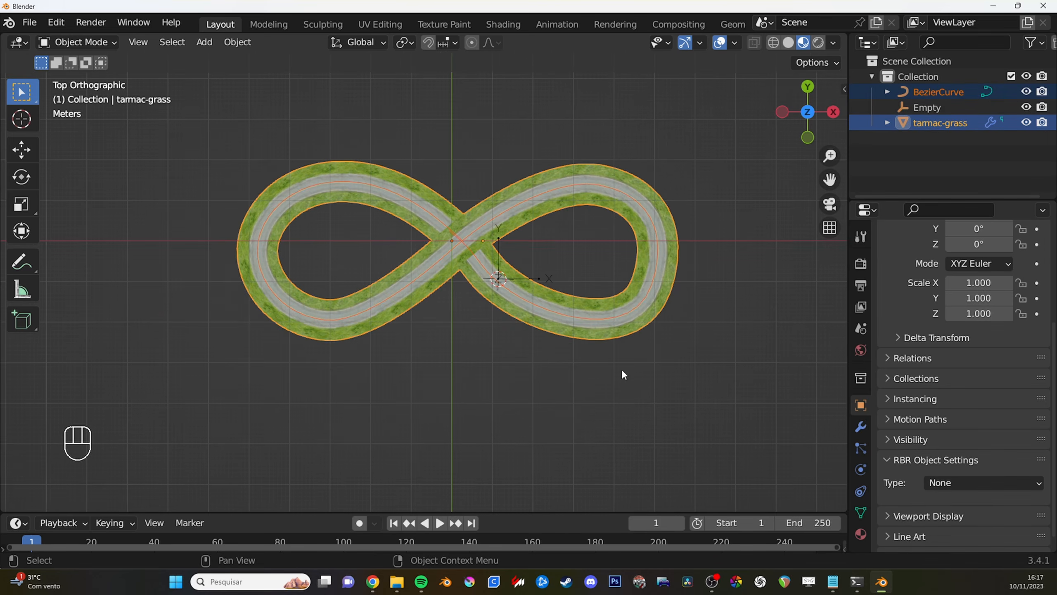
{"action": "middle_click_drag", "start_coordinate": [622, 371], "coordinate": [639, 386]}
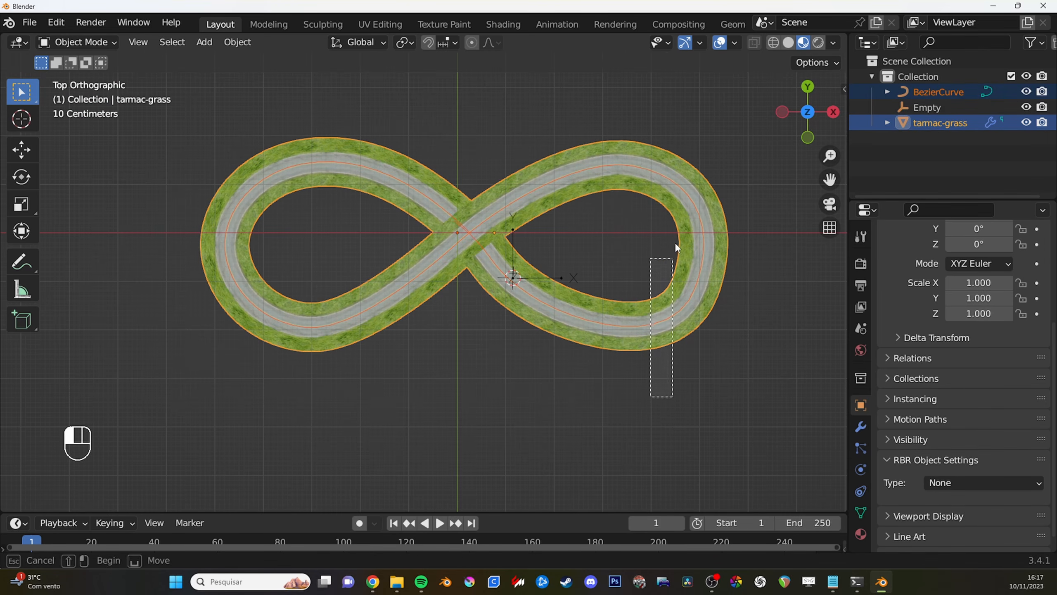
- Try enlarging the road mesh and its Bezier curve together to a scale of 2.730 about their median point
{"action": "middle_click_drag", "start_coordinate": [696, 264], "coordinate": [616, 279]}
{"action": "key", "text": "s"}
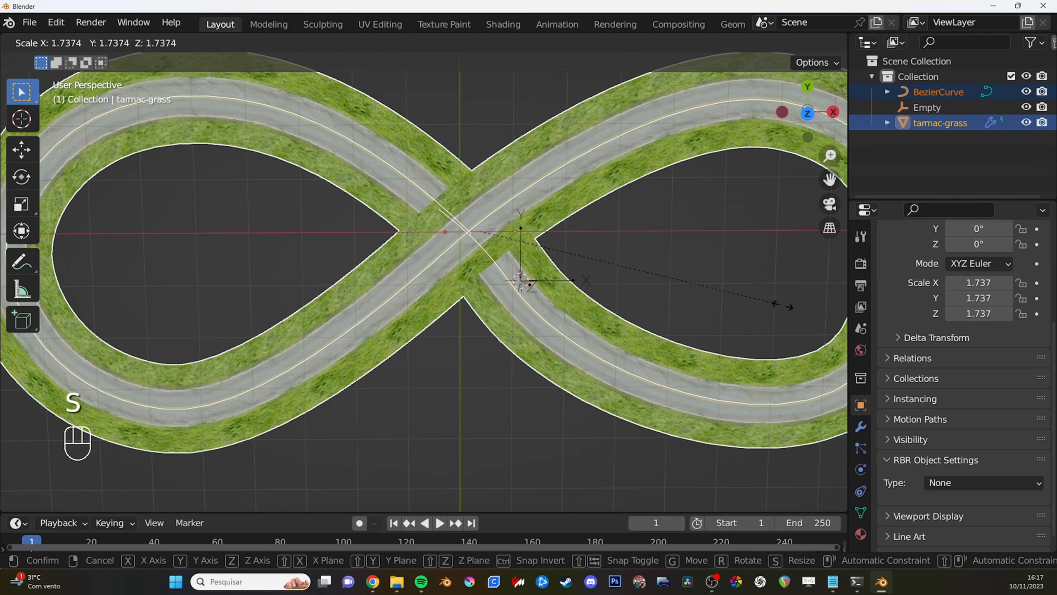
{"action": "right_click", "coordinate": [631, 325]}
{"action": "middle_click_drag", "start_coordinate": [631, 321], "coordinate": [639, 387], "text": "ctrl"}
{"action": "middle_click_drag", "start_coordinate": [638, 388], "coordinate": [629, 315], "text": "alt"}
{"action": "key", "text": "s"}
{"action": "left_click", "coordinate": [808, 396]}
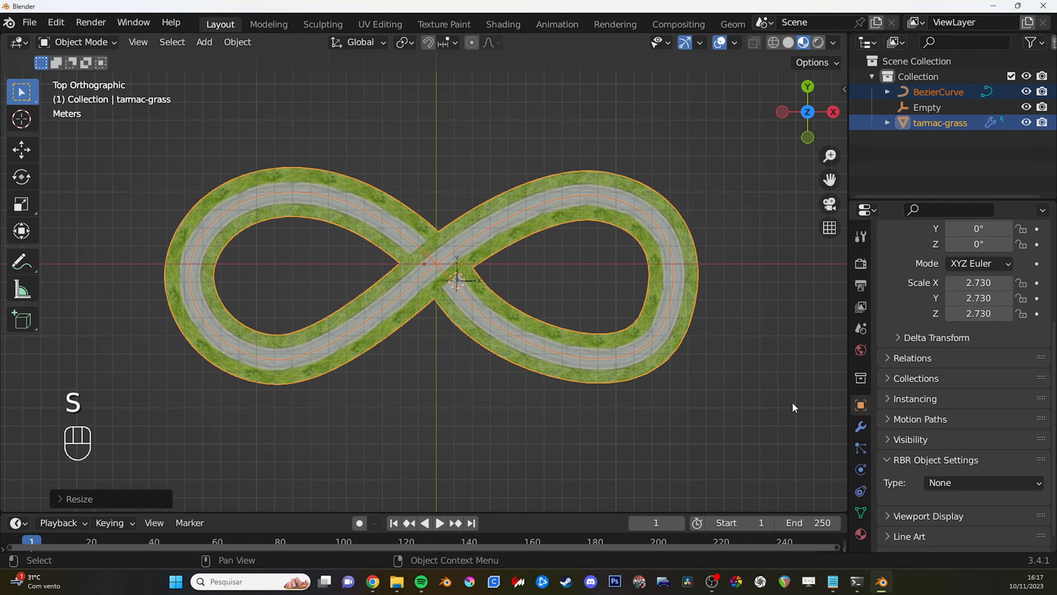
{"action": "key", "text": "g"}
{"action": "right_click", "coordinate": [649, 336]}
{"action": "key", "text": "g"}
{"action": "right_click", "coordinate": [654, 384]}
{"action": "key", "text": "ctrl+z"}
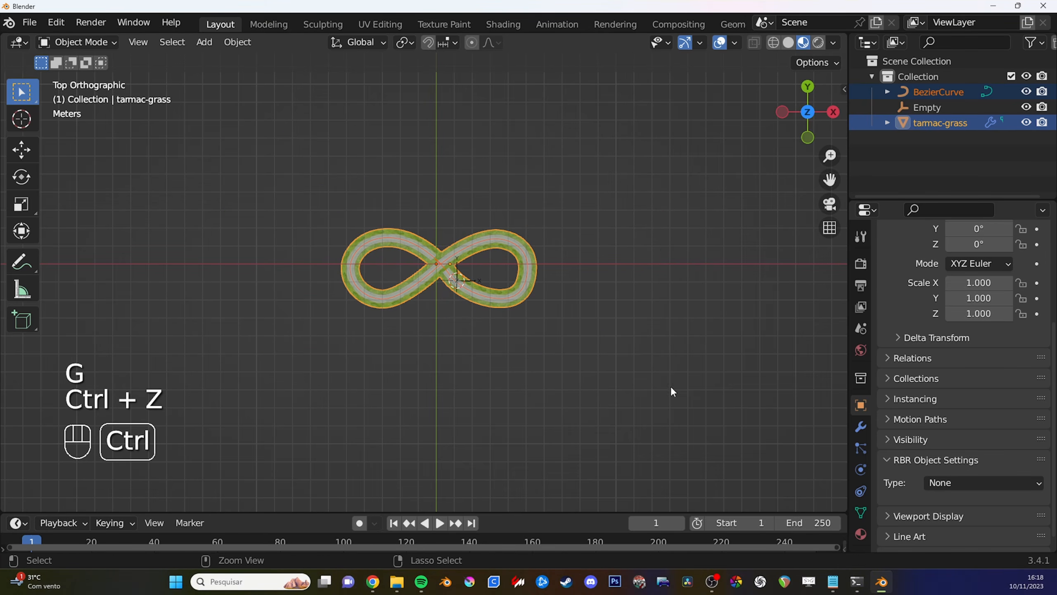
- Set the transform pivot to the 3D Cursor and scale up the road mesh and its curve about it
{"action": "middle_click_drag", "start_coordinate": [502, 300], "coordinate": [557, 254], "text": "ctrl"}
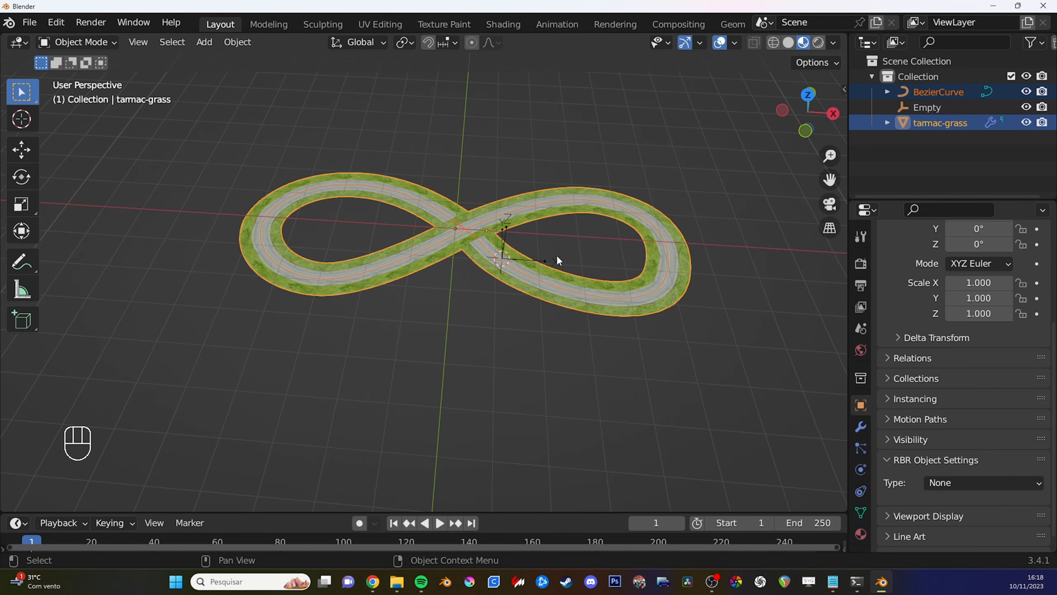
{"action": "left_click", "coordinate": [412, 44]}
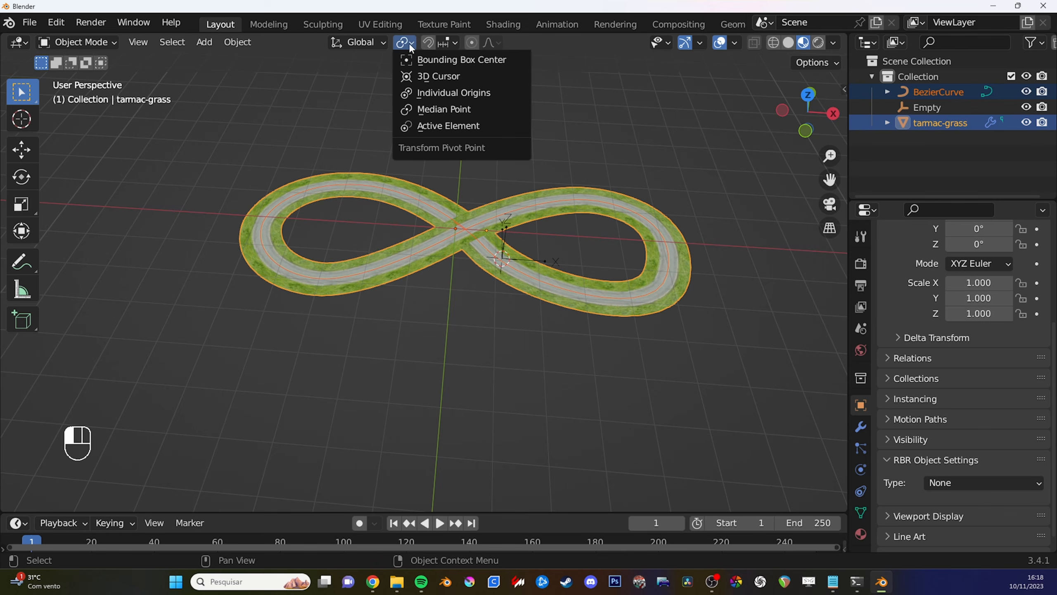
{"action": "left_click", "coordinate": [445, 79]}
{"action": "middle_click_drag", "start_coordinate": [465, 95], "coordinate": [575, 309], "text": "alt+shift"}
{"action": "key", "text": "s"}
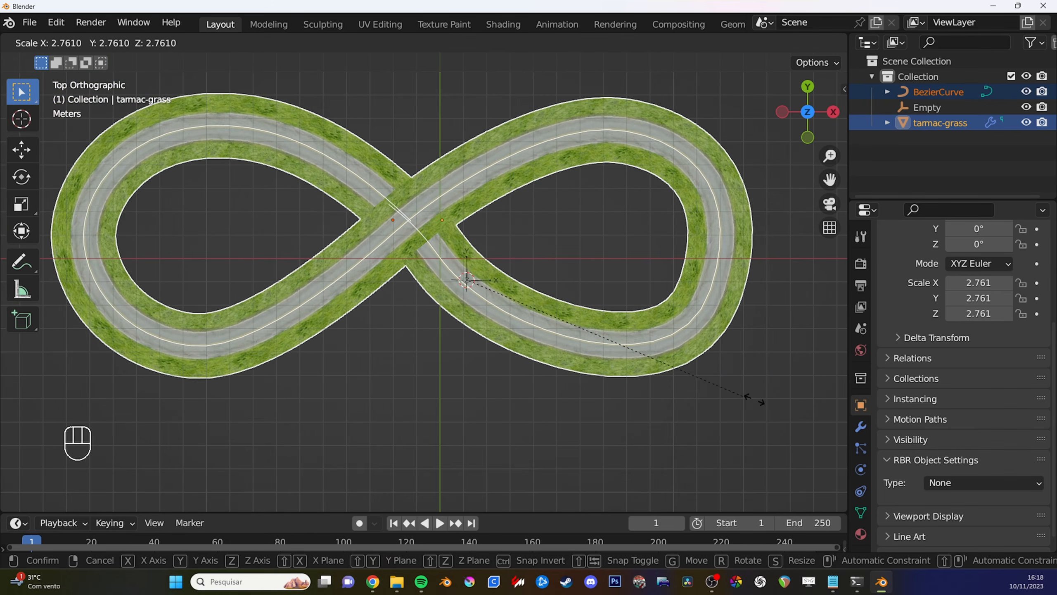
{"action": "left_click", "coordinate": [783, 412]}
- Rotate the Car Location empty about 47.1° around Z so that it lines up with the road direction
{"action": "scroll", "coordinate": [666, 413], "scroll_direction": "down", "scroll_amount": 2}
{"action": "middle_click_drag", "start_coordinate": [620, 413], "coordinate": [521, 282]}
{"action": "middle_click_drag", "start_coordinate": [593, 358], "coordinate": [577, 382]}
{"action": "key", "text": "r"}
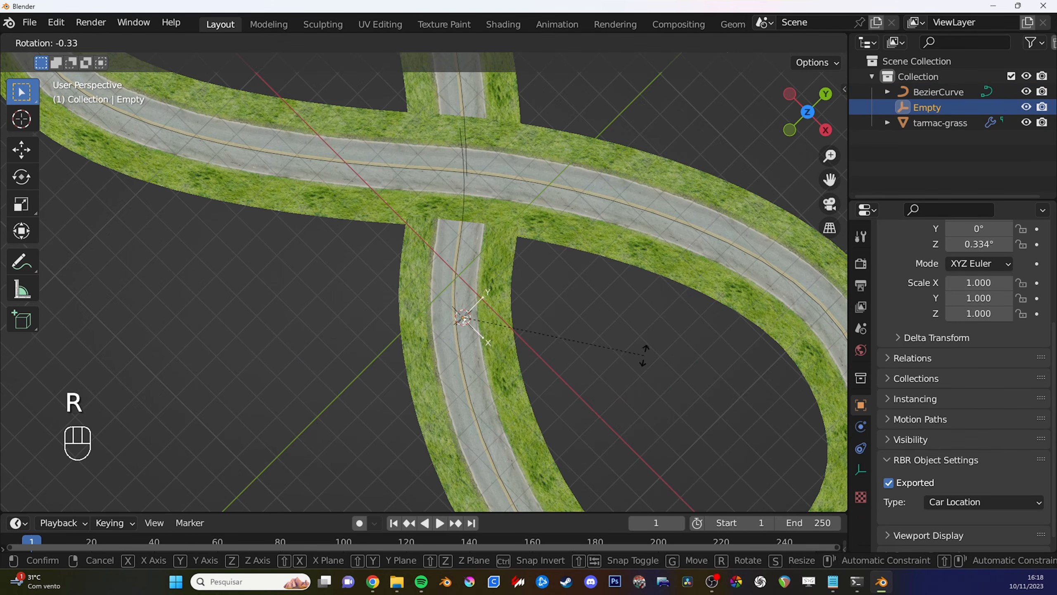
{"action": "key", "text": "y"}
{"action": "key", "text": "r"}
{"action": "key", "text": "z"}
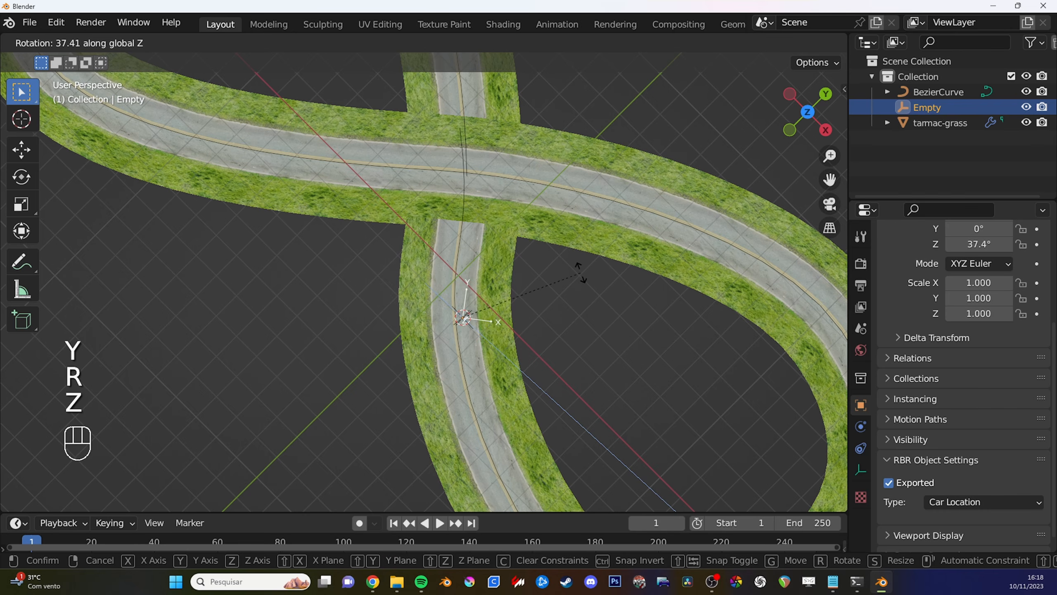
- Enlarge the road mesh and its curve further about the 3D cursor, to a scale of 6.535
{"action": "key", "text": "s"}
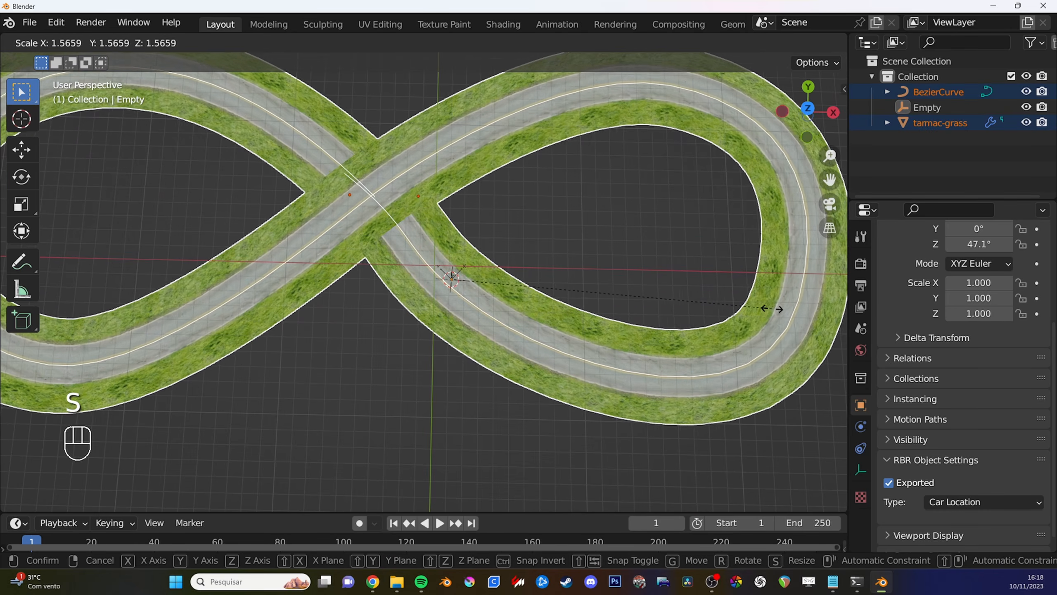
{"action": "left_click", "coordinate": [714, 245]}
{"action": "middle_click_drag", "start_coordinate": [707, 226], "coordinate": [679, 217]}
{"action": "middle_click_drag", "start_coordinate": [680, 216], "coordinate": [683, 325], "text": "ctrl"}
{"action": "middle_click_drag", "start_coordinate": [689, 333], "coordinate": [680, 329]}
{"action": "key", "text": "s"}
{"action": "left_click", "coordinate": [706, 343]}
{"action": "mouse_move", "coordinate": [520, 287]}
{"action": "middle_mouse_down"}
{"action": "mouse_move", "coordinate": [498, 268]}
{"action": "mouse_move", "coordinate": [515, 280]}
{"action": "middle_mouse_up"}
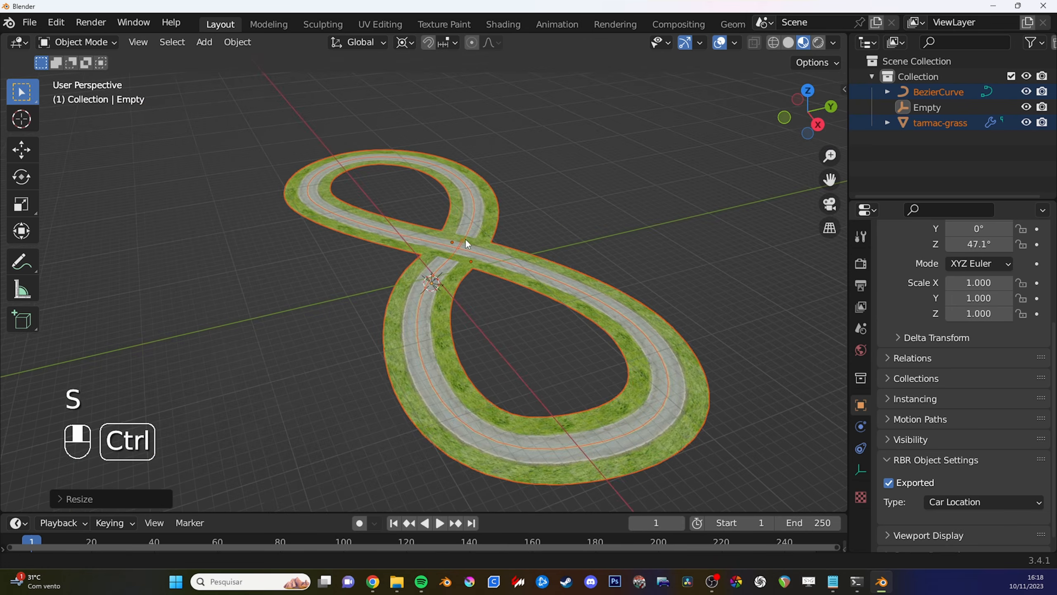
{"action": "middle_click_drag", "start_coordinate": [465, 238], "coordinate": [573, 343], "text": "ctrl"}
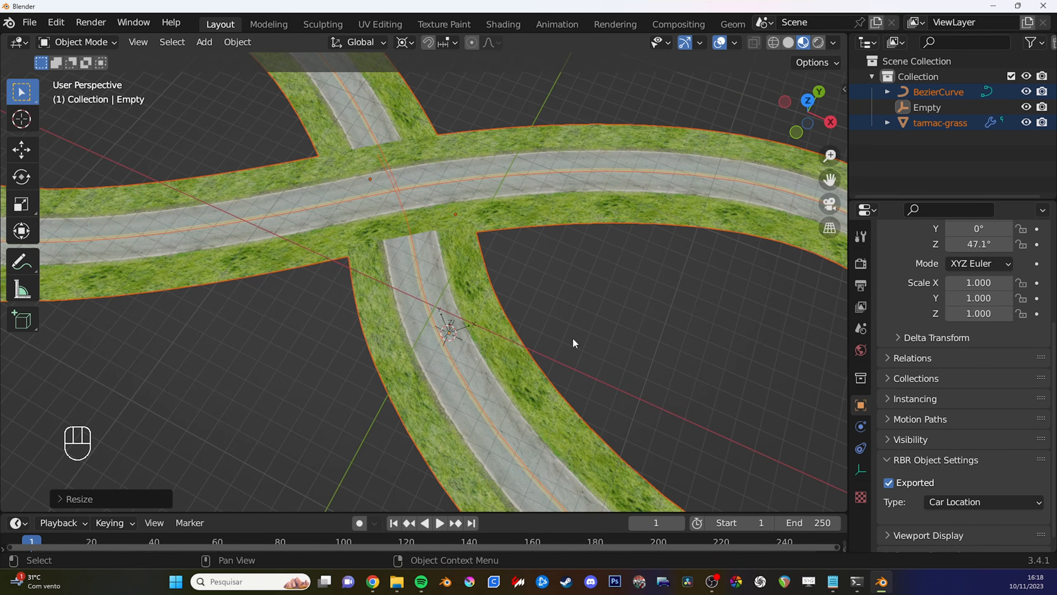
{"action": "mouse_move", "coordinate": [573, 343]}
{"action": "middle_mouse_down", "text": "ctrl"}
{"action": "mouse_move", "coordinate": [540, 259]}
{"action": "mouse_move", "coordinate": [559, 249]}
{"action": "mouse_move", "coordinate": [576, 309]}
{"action": "mouse_move", "coordinate": [570, 338]}
{"action": "middle_mouse_up", "text": "ctrl"}
{"action": "scroll", "coordinate": [569, 338], "scroll_direction": "down", "scroll_amount": 2}
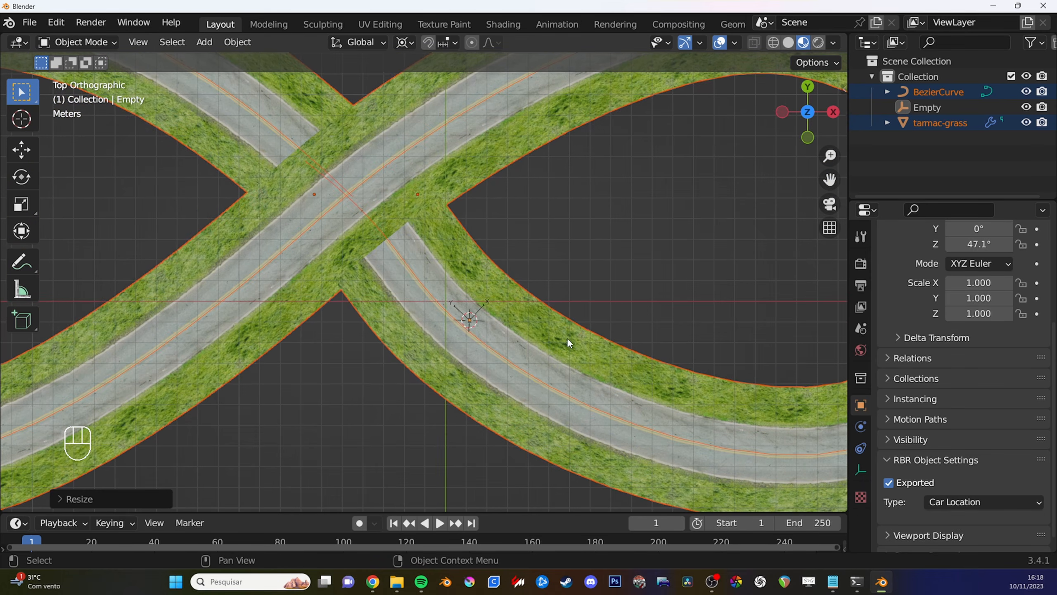
- Select the road mesh and set the transform pivot point back to Median Point
{"action": "left_click", "coordinate": [572, 339]}
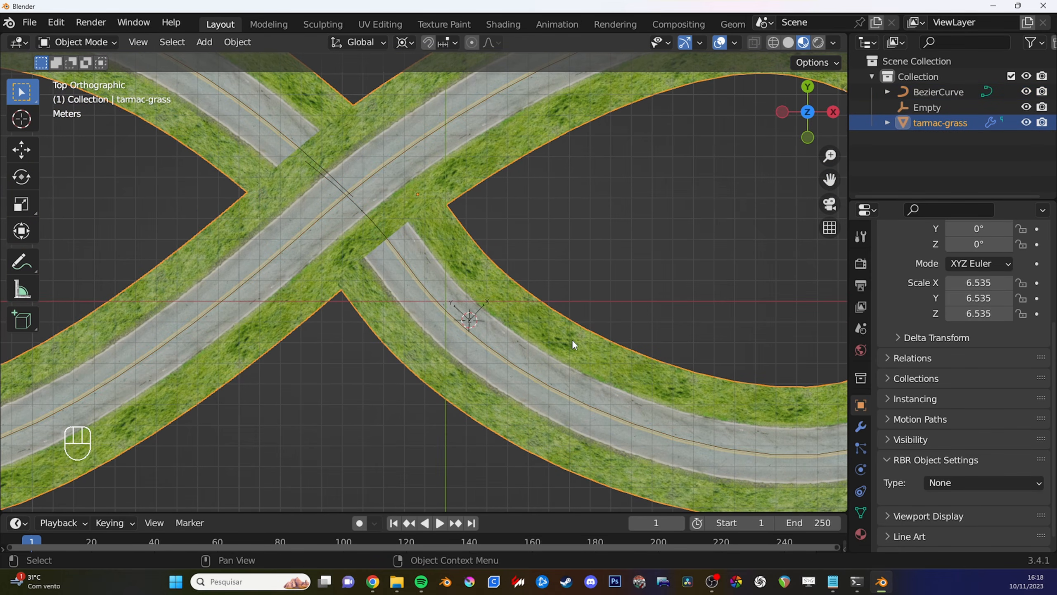
{"action": "left_click", "coordinate": [410, 42]}
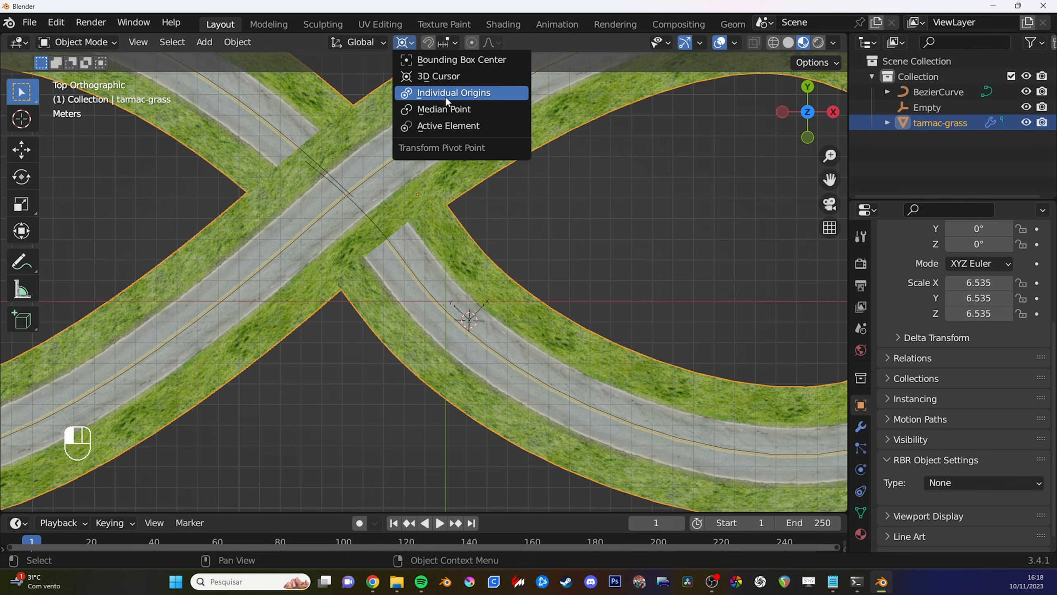
{"action": "left_click", "coordinate": [451, 109]}
{"action": "middle_click_drag", "start_coordinate": [678, 316], "coordinate": [634, 397], "text": "ctrl"}
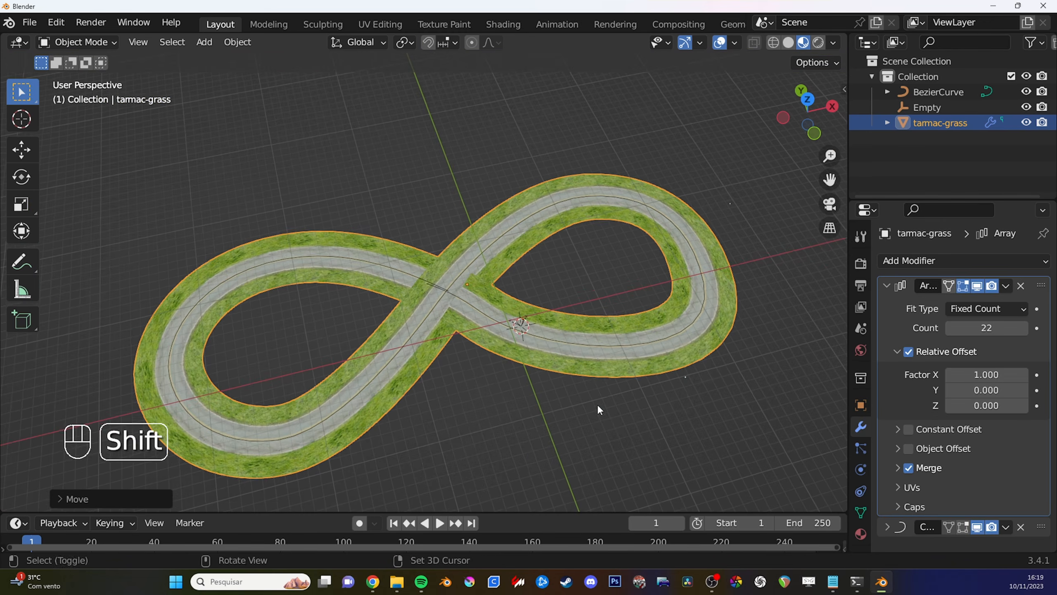
{"action": "middle_click_drag", "start_coordinate": [597, 404], "coordinate": [609, 309], "text": "ctrl"}
{"action": "middle_click", "coordinate": [453, 285], "text": "alt"}
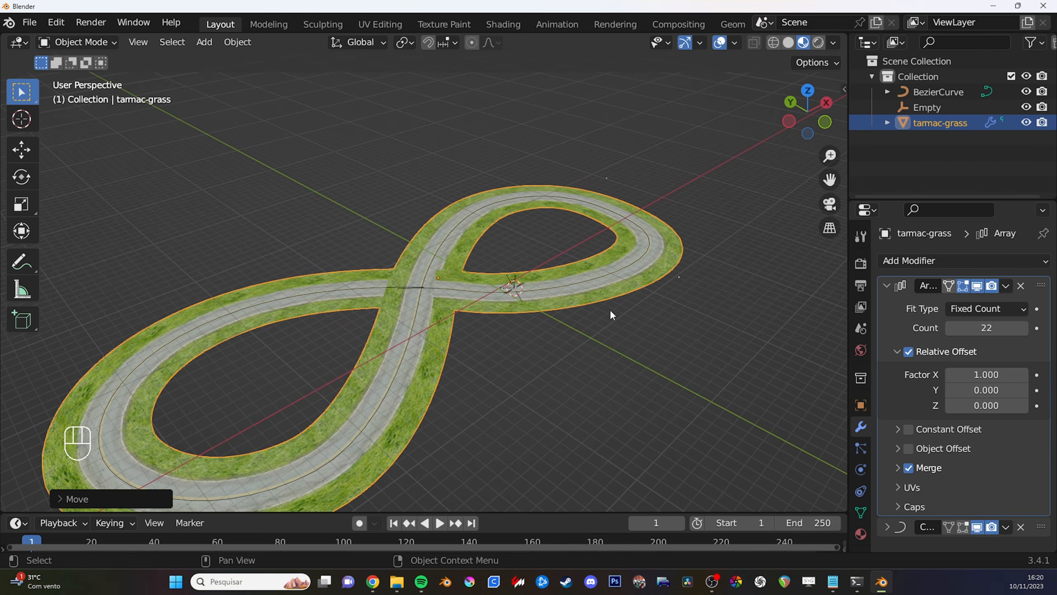
{"action": "key", "text": "g"}
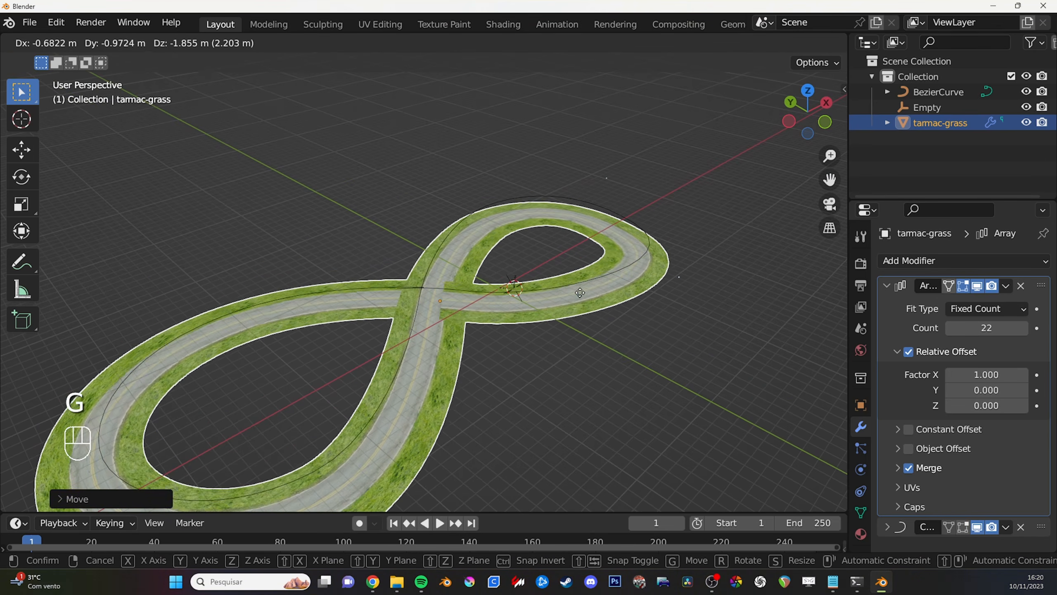
{"action": "right_click", "coordinate": [608, 298]}
- Set the road mesh's RBR object type to Geom Blocks
{"action": "middle_click_drag", "start_coordinate": [666, 379], "coordinate": [675, 346], "text": "shift"}
{"action": "left_click", "coordinate": [860, 405]}
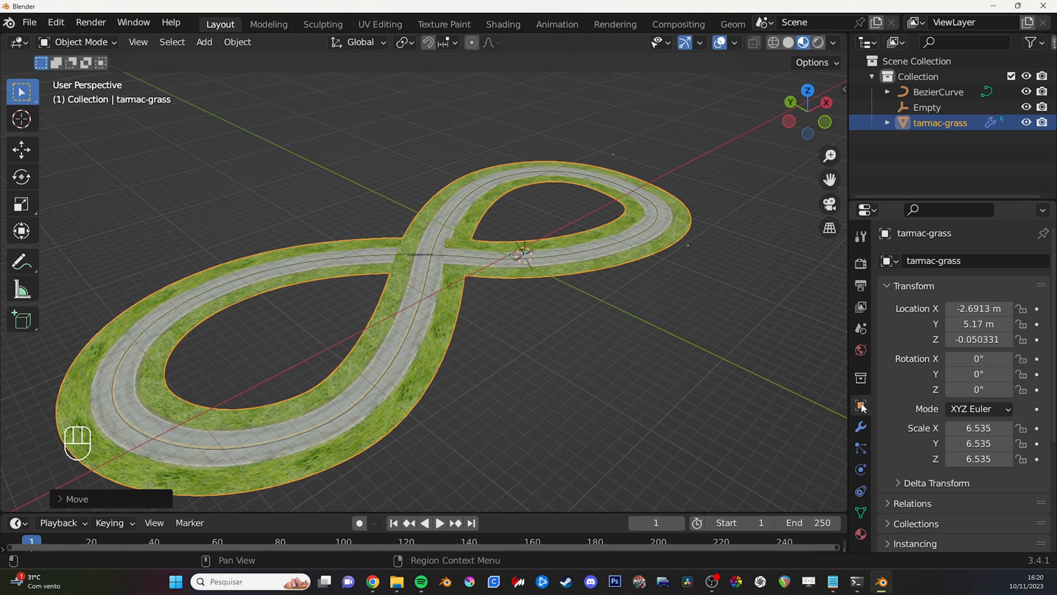
{"action": "scroll", "coordinate": [941, 356], "scroll_direction": "down", "scroll_amount": 5}
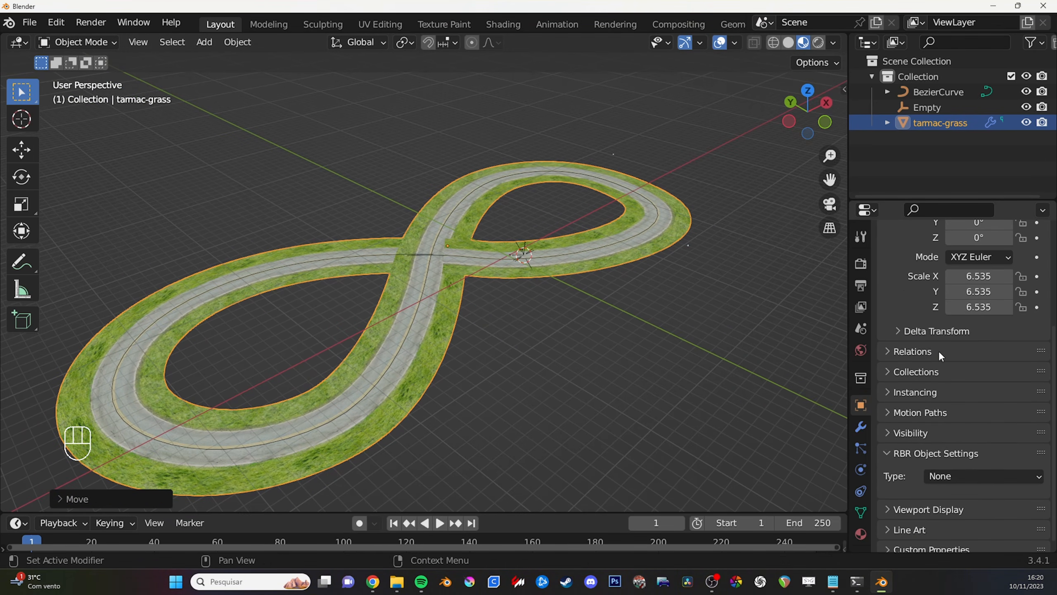
{"action": "left_click", "coordinate": [974, 475]}
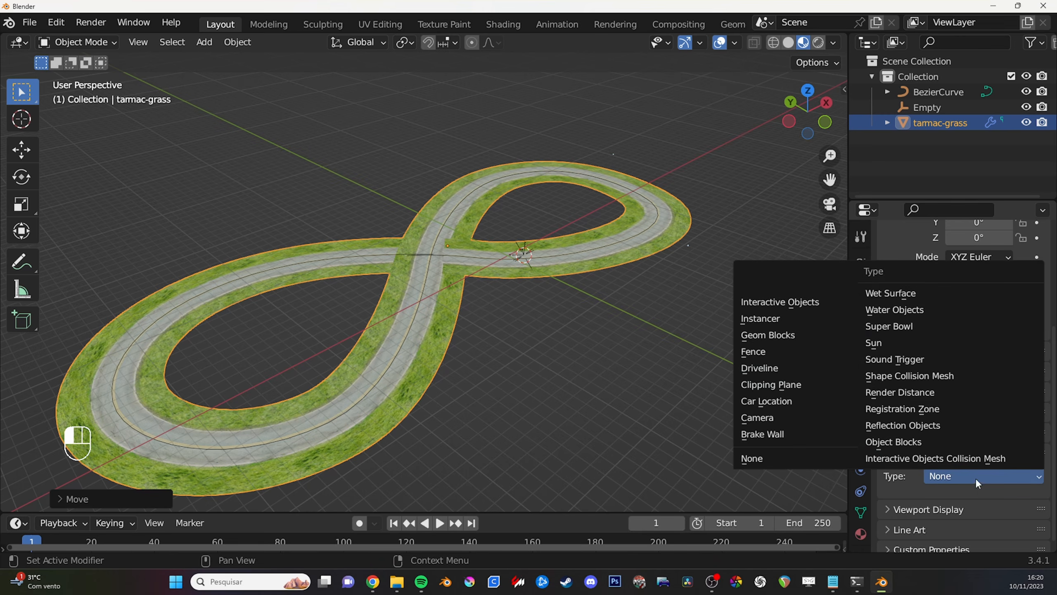
{"action": "left_click", "coordinate": [793, 335]}
{"action": "middle_click_drag", "start_coordinate": [574, 327], "coordinate": [572, 315], "text": "ctrl"}
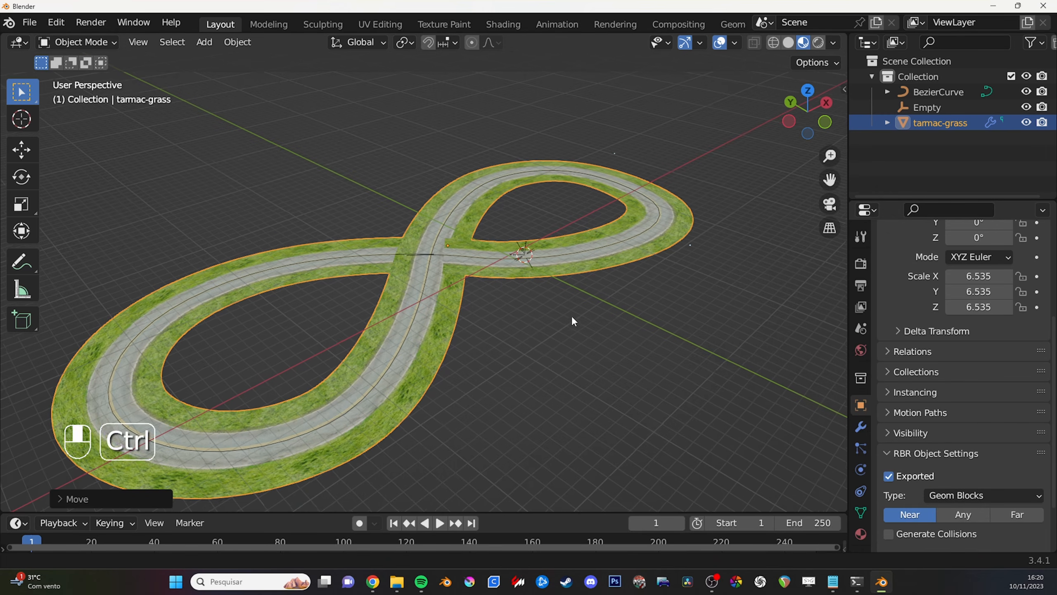
- Enable Generate Collisions in the road mesh's RBR object settings
{"action": "middle_click_drag", "start_coordinate": [491, 284], "coordinate": [511, 305], "text": "shift"}
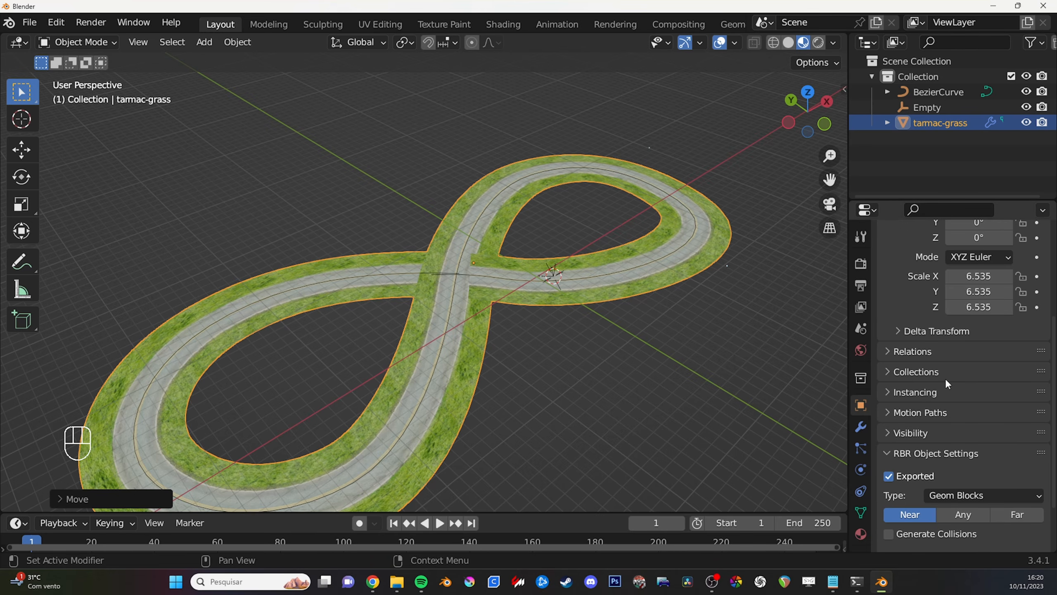
{"action": "scroll", "coordinate": [932, 432], "scroll_direction": "down", "scroll_amount": 3}
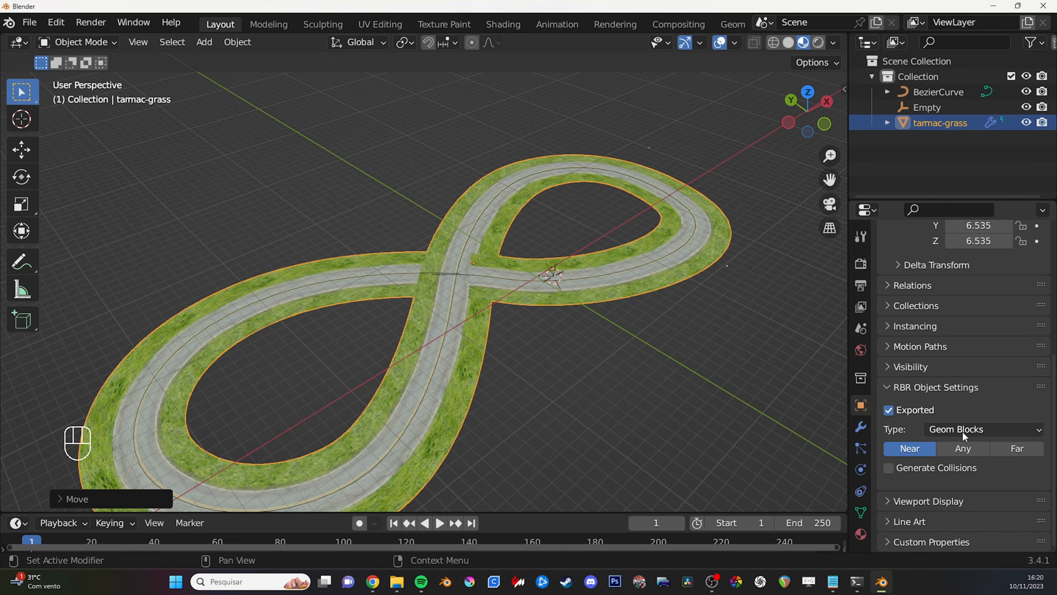
{"action": "left_click", "coordinate": [953, 471]}
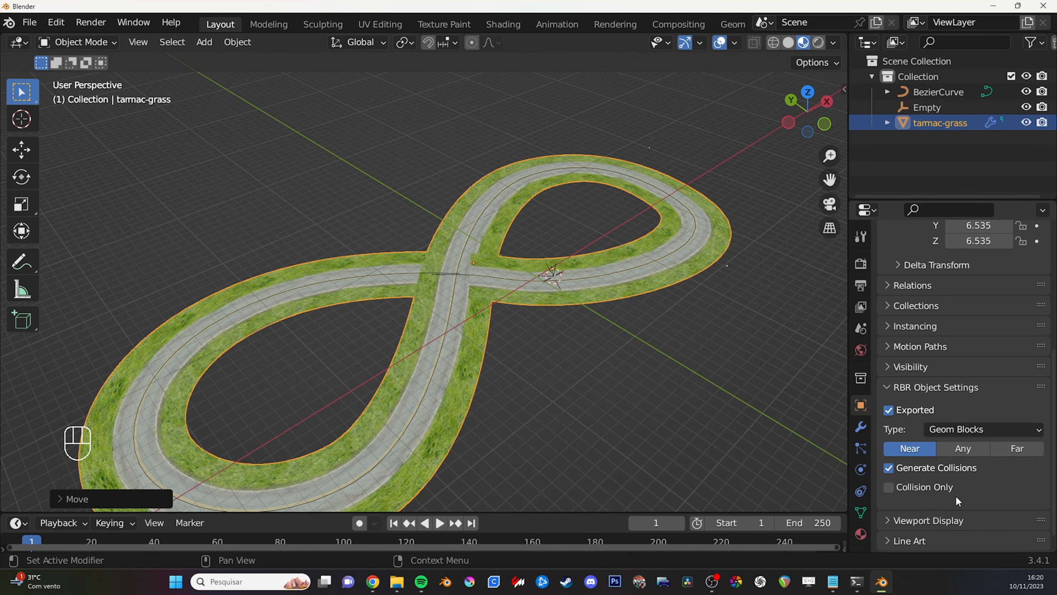
{"action": "middle_click_drag", "start_coordinate": [806, 399], "coordinate": [619, 403]}
- Rename the Empty that marks the car's start position as car-location
{"action": "left_click", "coordinate": [574, 308]}
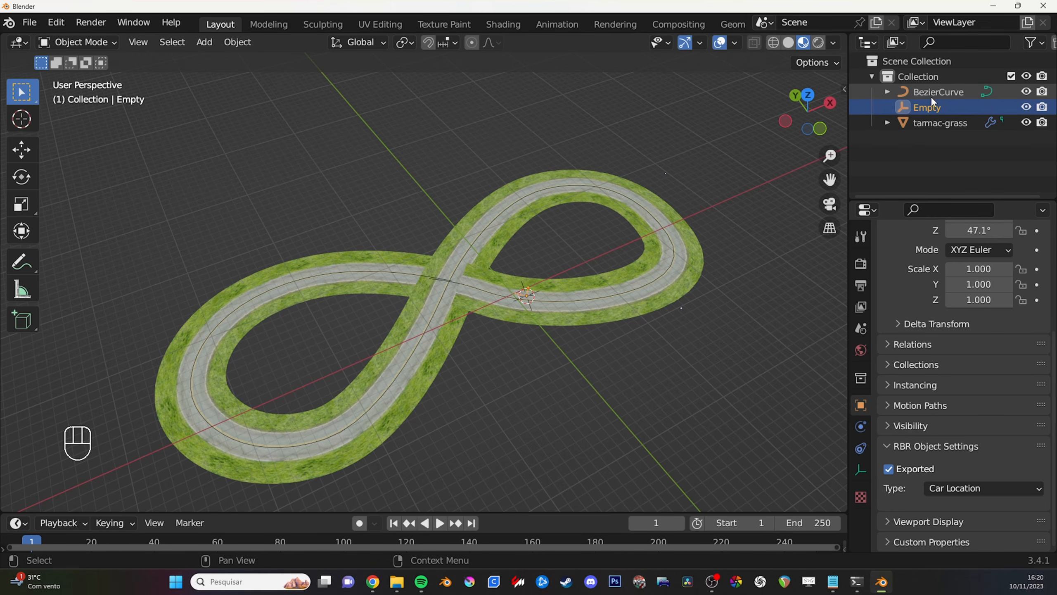
{"action": "double_click", "coordinate": [933, 108]}
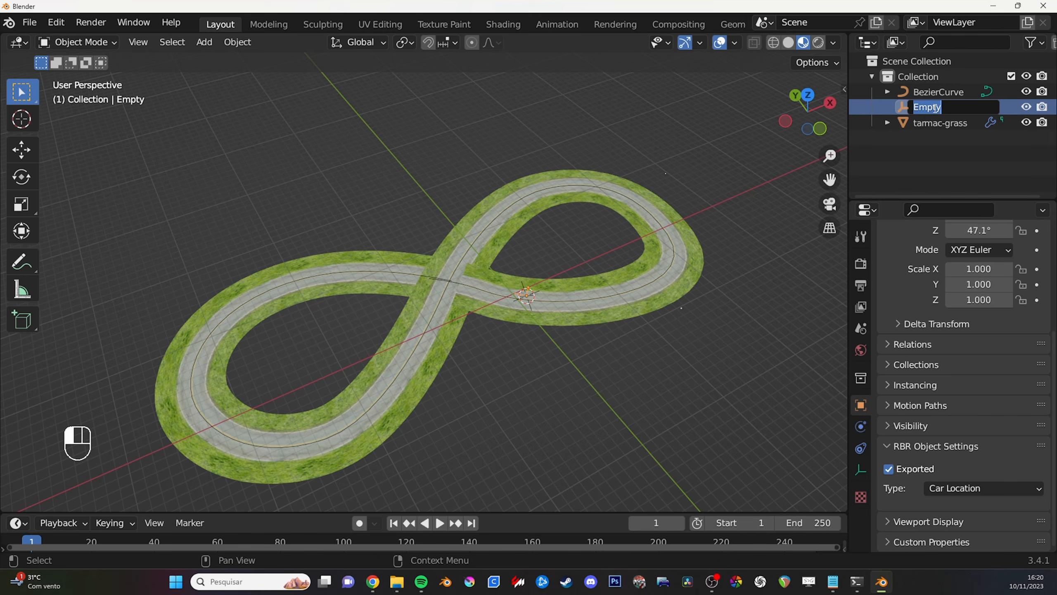
{"action": "type", "text": "car-location"}
{"action": "key", "text": "Return"}
- Create a new collection under the Scene Collection and name it game-stuff
{"action": "left_click", "coordinate": [935, 61]}
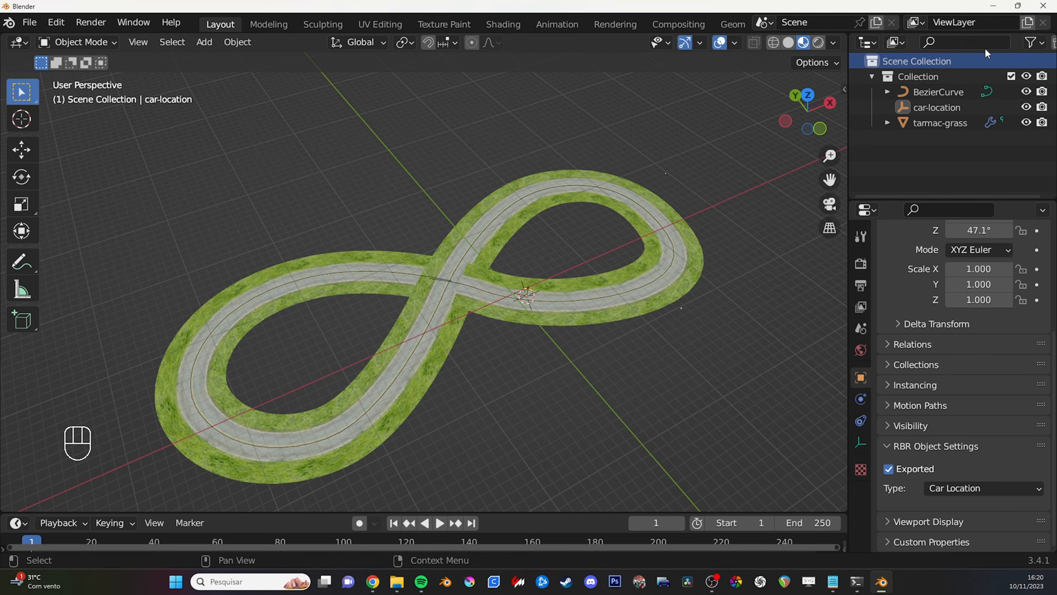
{"action": "left_click", "coordinate": [1044, 42]}
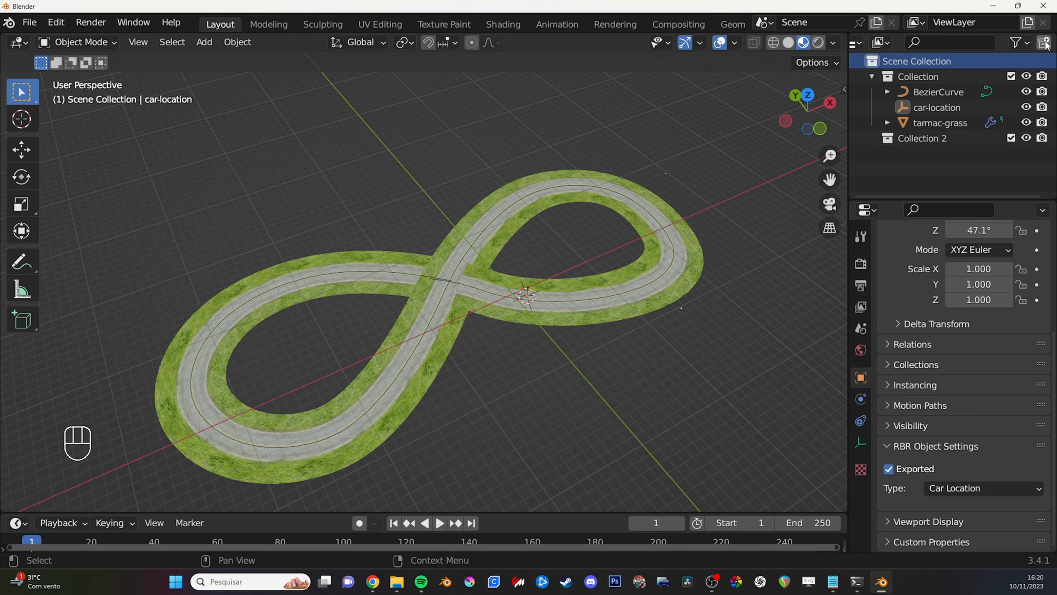
{"action": "double_click", "coordinate": [940, 138]}
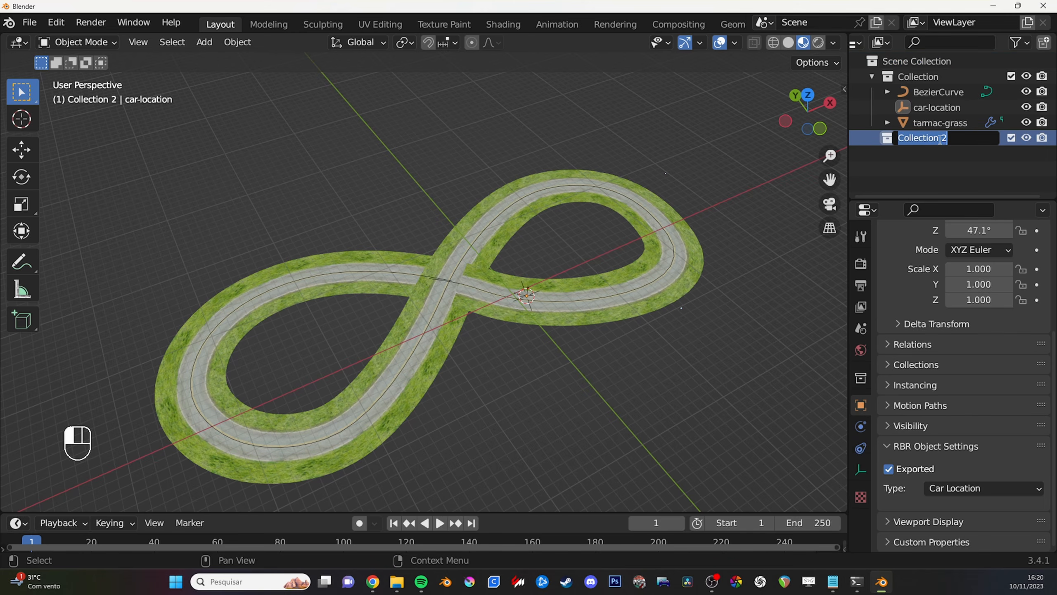
{"action": "type", "text": "gr"}
{"action": "key", "text": "BackSpace"}
{"action": "key", "text": "BackSpace"}
{"action": "type", "text": "gam"}
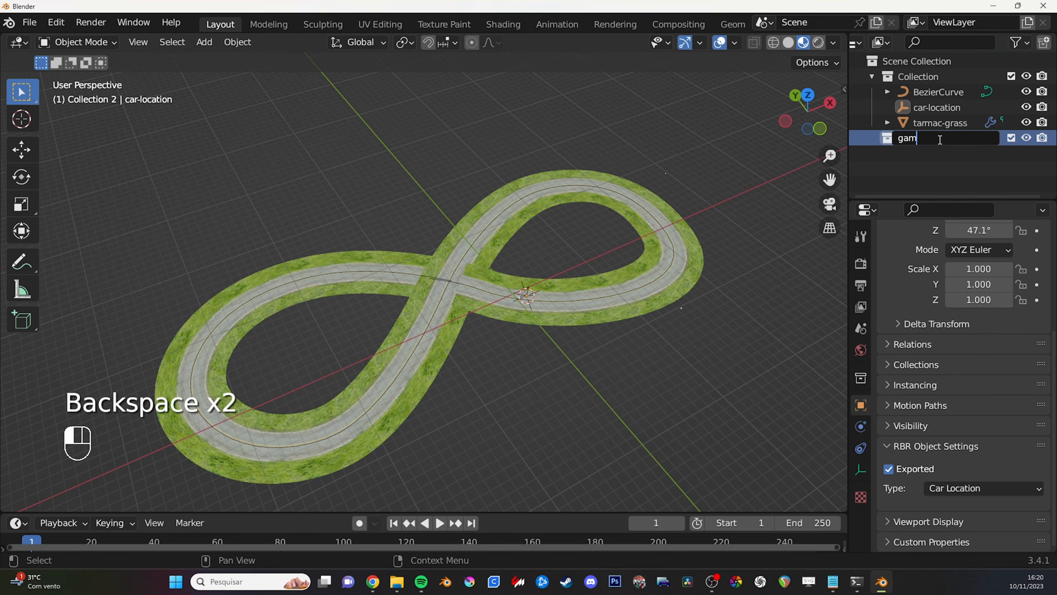
{"action": "type", "text": "e-stuff"}
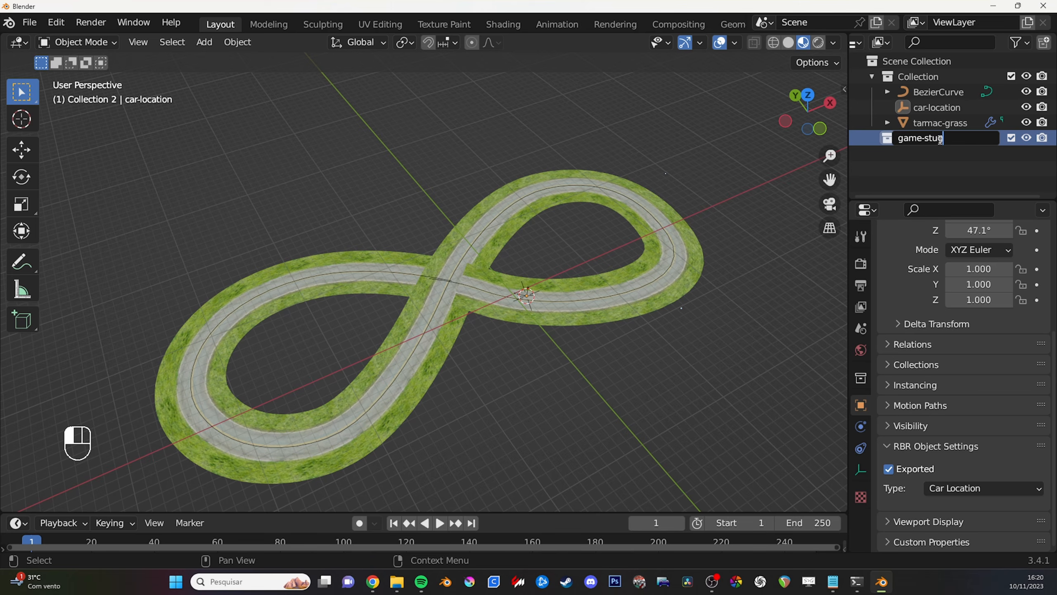
{"action": "left_click", "coordinate": [951, 145]}
- Place the game-stuff collection above Collection and move car-location into it
{"action": "left_click_drag", "start_coordinate": [940, 138], "coordinate": [949, 71]}
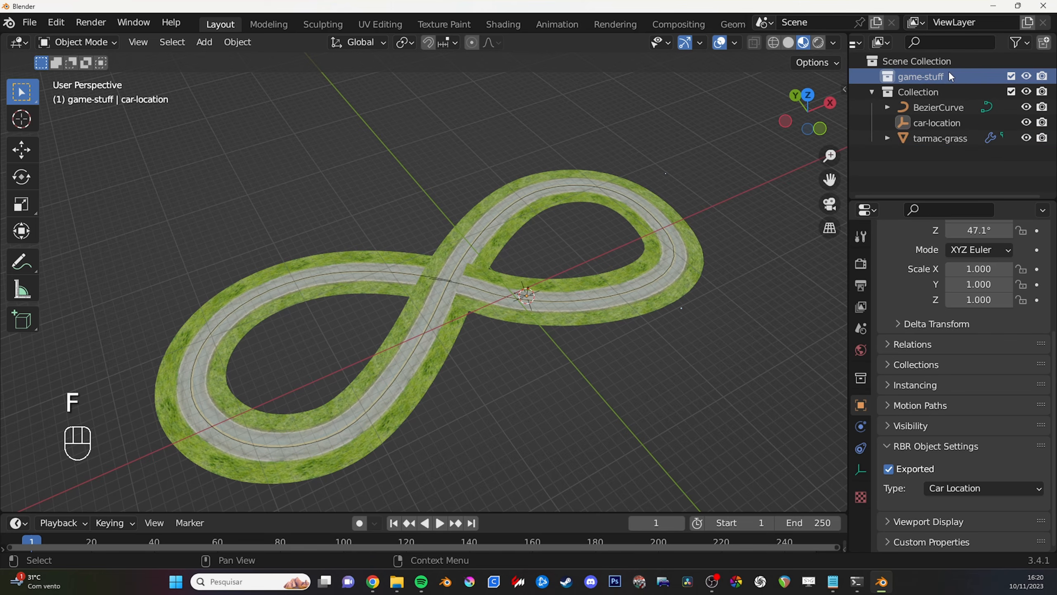
{"action": "left_click_drag", "start_coordinate": [930, 123], "coordinate": [937, 83]}
- Add a Sun light to the game-stuff collection and raise it above the road
{"action": "left_click", "coordinate": [933, 75]}
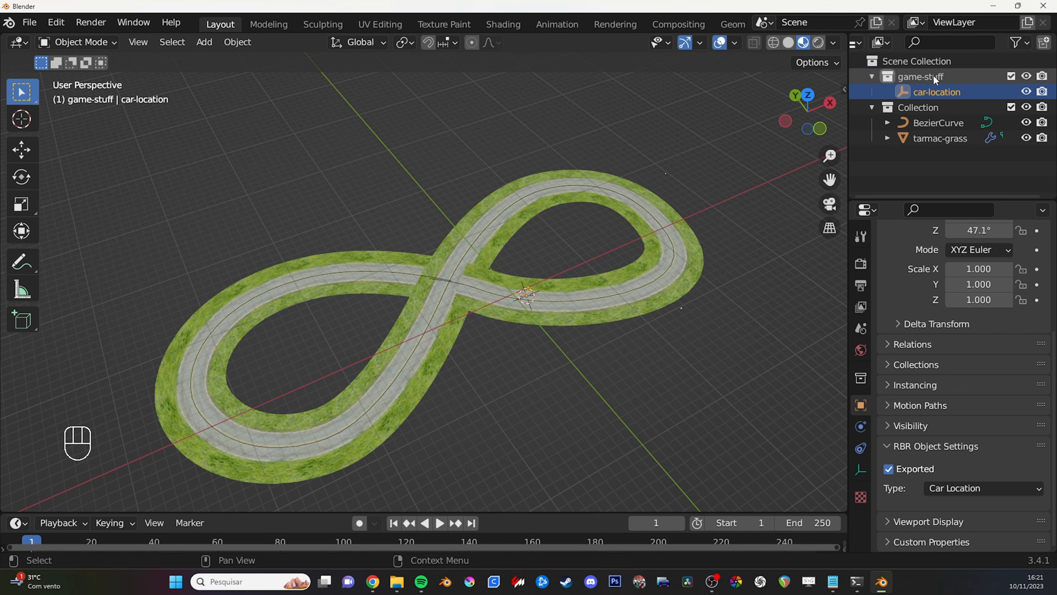
{"action": "middle_click_drag", "start_coordinate": [500, 259], "coordinate": [622, 191], "text": "shift"}
{"action": "middle_click", "coordinate": [523, 243], "text": "alt"}
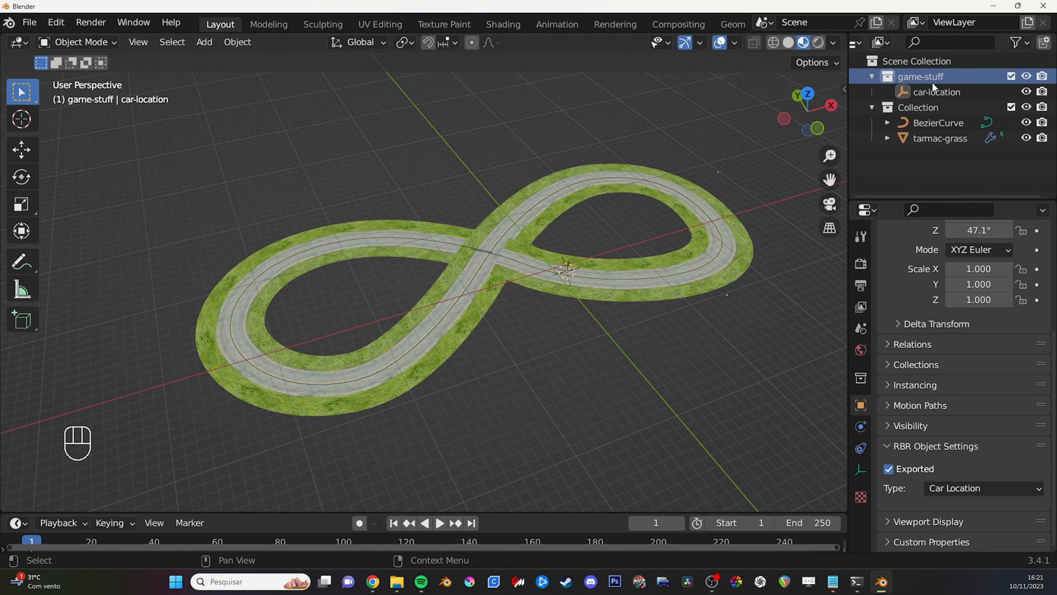
{"action": "key", "text": "shift+a"}
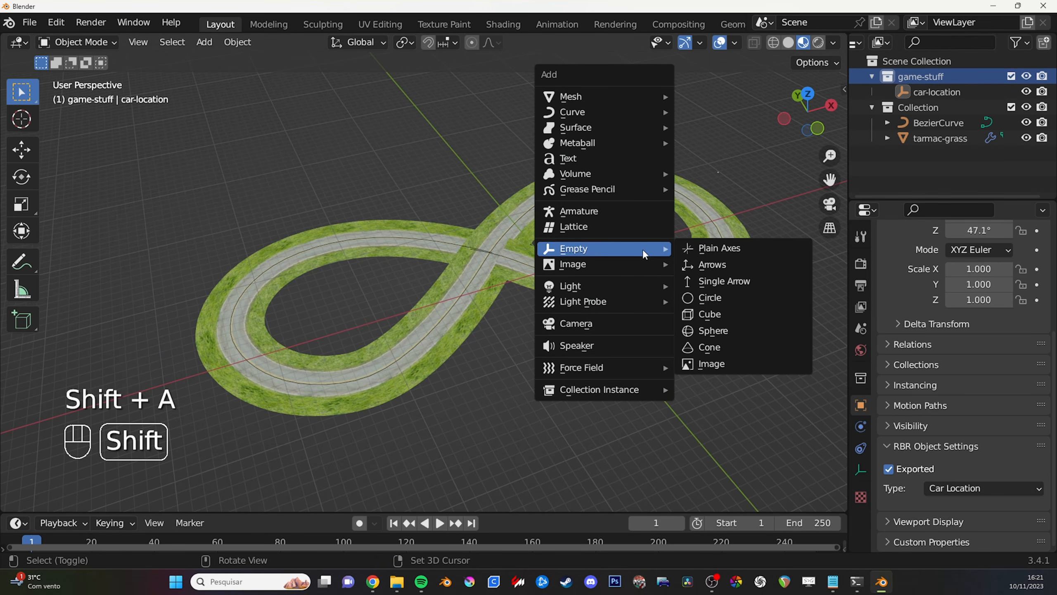
{"action": "mouse_move", "coordinate": [626, 286]}
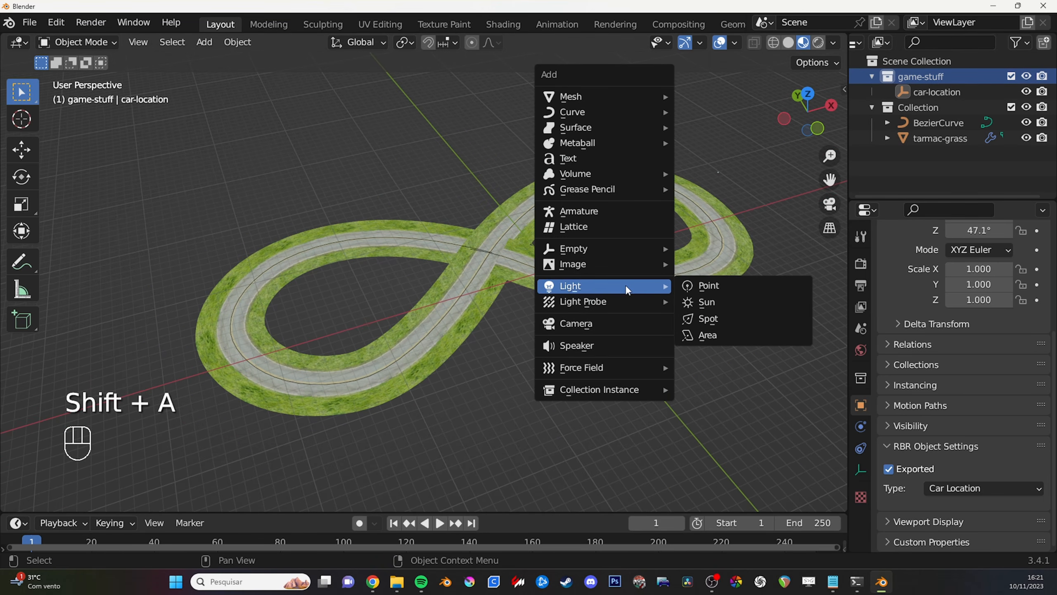
{"action": "left_click", "coordinate": [720, 303]}
{"action": "middle_click_drag", "start_coordinate": [603, 283], "coordinate": [580, 240]}
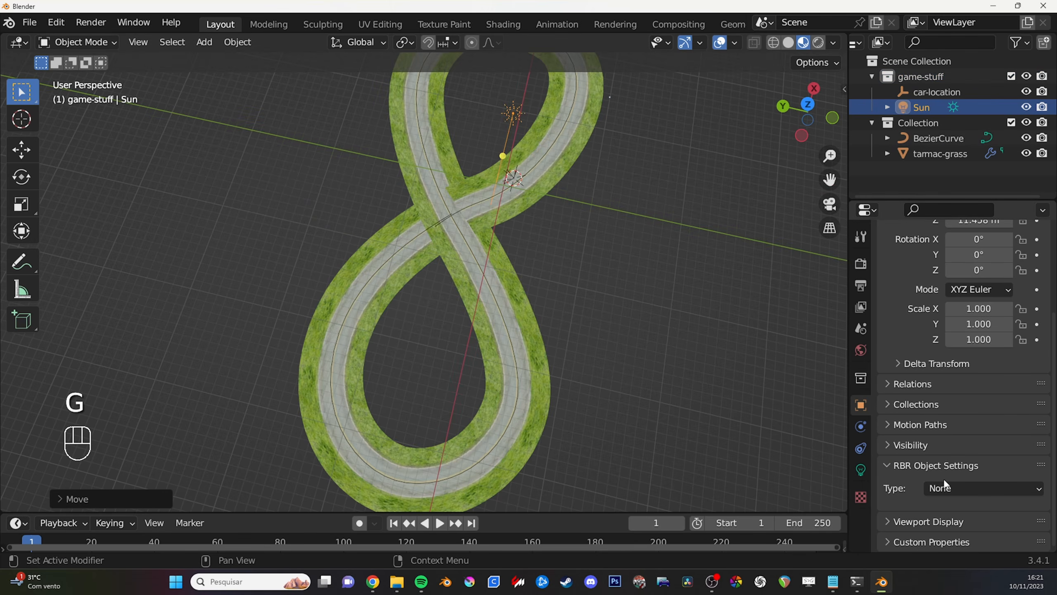
- Set the light's RBR object type to Sun
{"action": "left_click", "coordinate": [943, 483]}
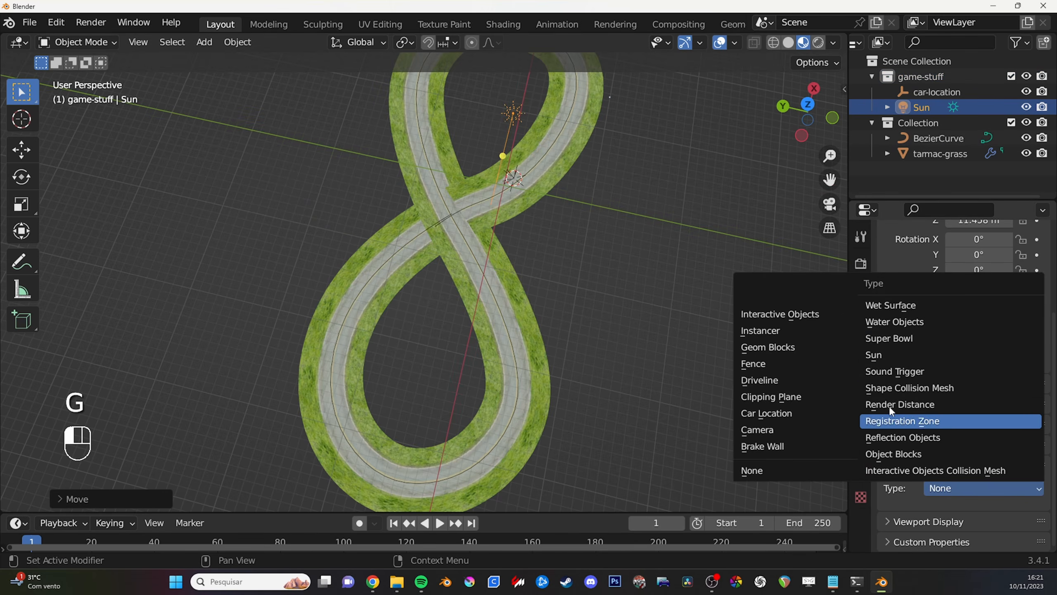
{"action": "left_click", "coordinate": [891, 358]}
{"action": "middle_click_drag", "start_coordinate": [691, 337], "coordinate": [584, 272]}
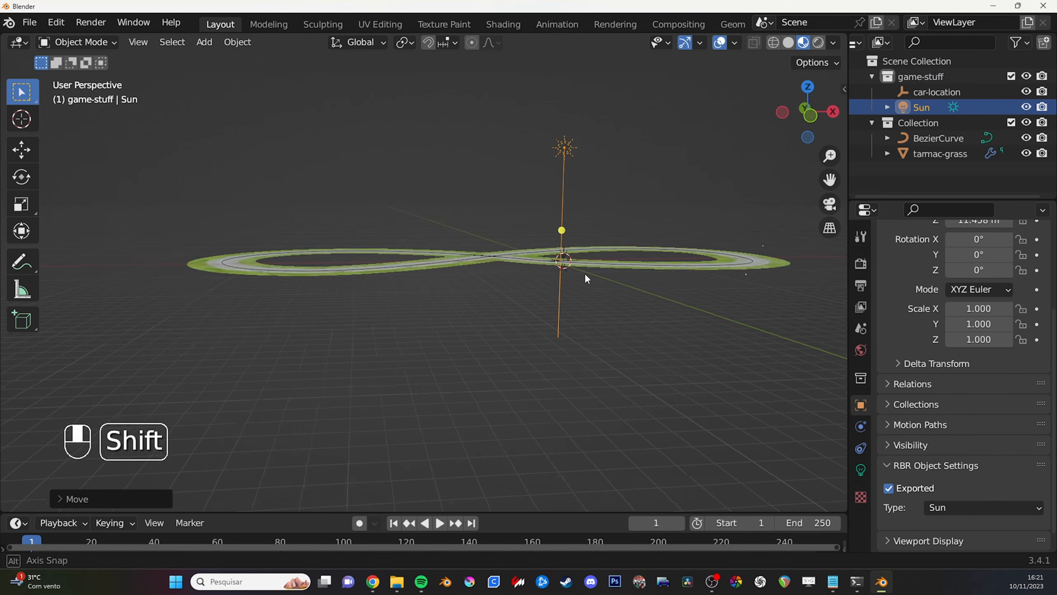
{"action": "key", "text": "r"}
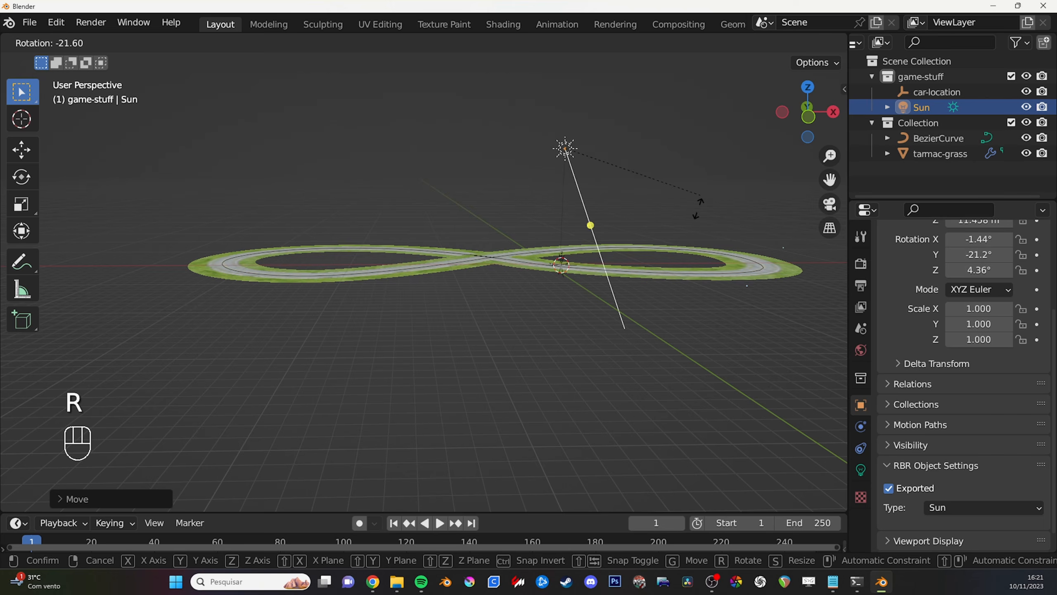
{"action": "right_click", "coordinate": [670, 265]}
{"action": "middle_click_drag", "start_coordinate": [589, 290], "coordinate": [702, 287]}
{"action": "key", "text": "r"}
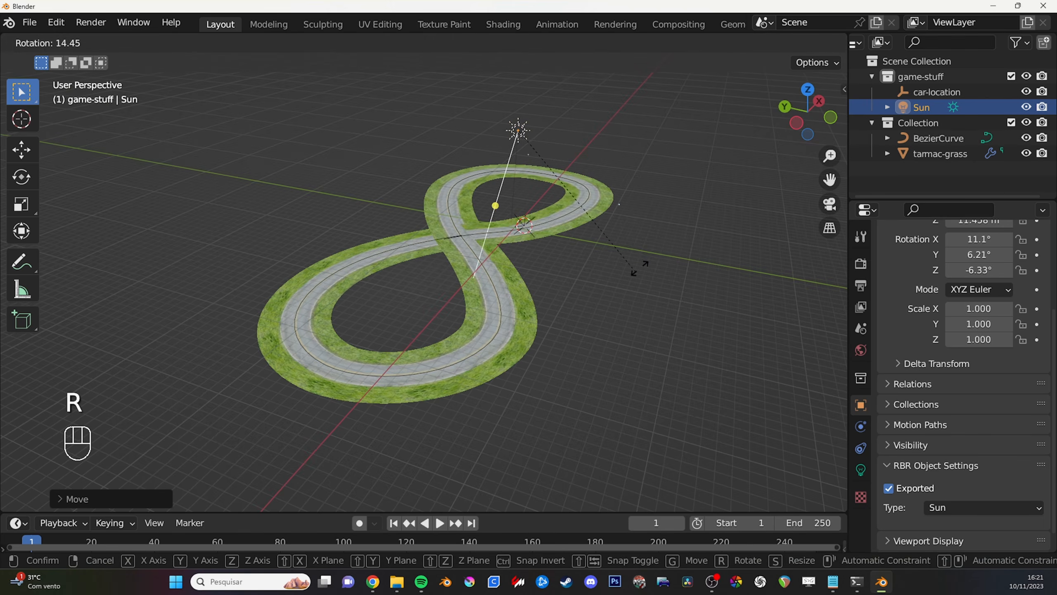
{"action": "right_click", "coordinate": [636, 270]}
{"action": "middle_click_drag", "start_coordinate": [610, 287], "coordinate": [565, 302]}
{"action": "scroll", "coordinate": [562, 297], "scroll_direction": "up", "scroll_amount": 1}
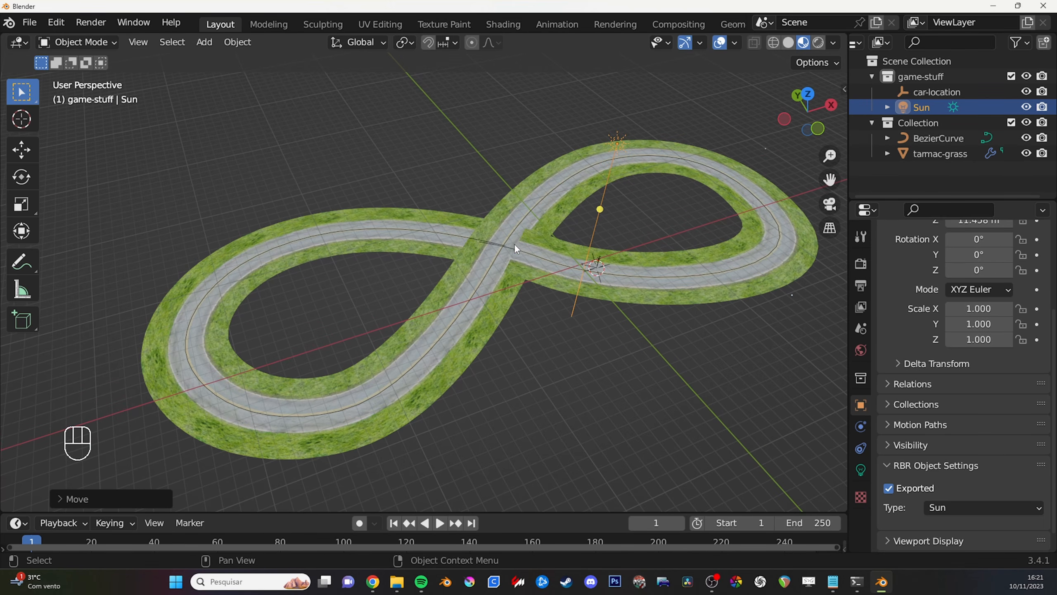
- Sketch annotation strokes over the track to trace the road's path, and erase them
{"action": "middle_click_drag", "start_coordinate": [515, 246], "coordinate": [529, 292], "text": "shift"}
{"action": "left_click", "coordinate": [523, 256]}
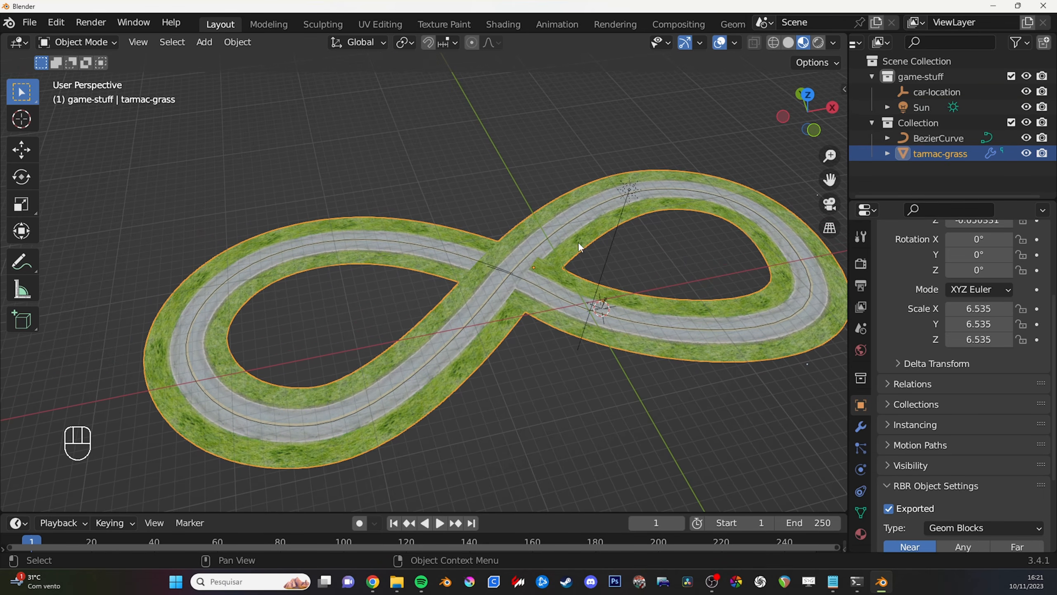
{"action": "middle_click_drag", "start_coordinate": [670, 257], "coordinate": [667, 284], "text": "shift"}
{"action": "key", "text": "d"}
{"action": "mouse_move", "coordinate": [580, 327]}
{"action": "left_mouse_down"}
{"action": "mouse_move", "coordinate": [460, 255]}
{"action": "mouse_move", "coordinate": [532, 292]}
{"action": "left_mouse_up"}
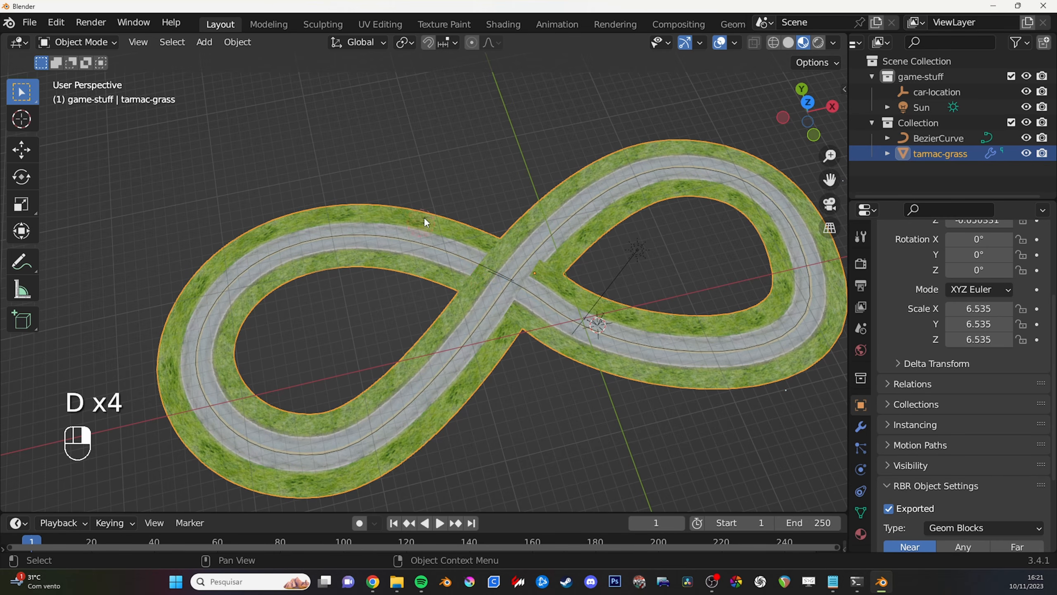
{"action": "key", "text": "d"}
{"action": "mouse_move", "coordinate": [250, 280]}
{"action": "left_mouse_down"}
{"action": "mouse_move", "coordinate": [251, 367]}
{"action": "mouse_move", "coordinate": [246, 281]}
{"action": "left_mouse_up"}
{"action": "right_click_drag", "start_coordinate": [247, 280], "coordinate": [235, 354]}
{"action": "key", "text": "d"}
{"action": "left_click_drag", "start_coordinate": [235, 354], "coordinate": [262, 443]}
{"action": "key", "text": "d"}
{"action": "mouse_move", "coordinate": [263, 443]}
{"action": "right_mouse_down"}
{"action": "mouse_move", "coordinate": [233, 249]}
{"action": "mouse_move", "coordinate": [244, 247]}
{"action": "right_mouse_up"}
{"action": "mouse_move", "coordinate": [572, 303]}
{"action": "right_mouse_down"}
{"action": "mouse_move", "coordinate": [599, 324]}
{"action": "mouse_move", "coordinate": [578, 349]}
{"action": "right_mouse_up"}
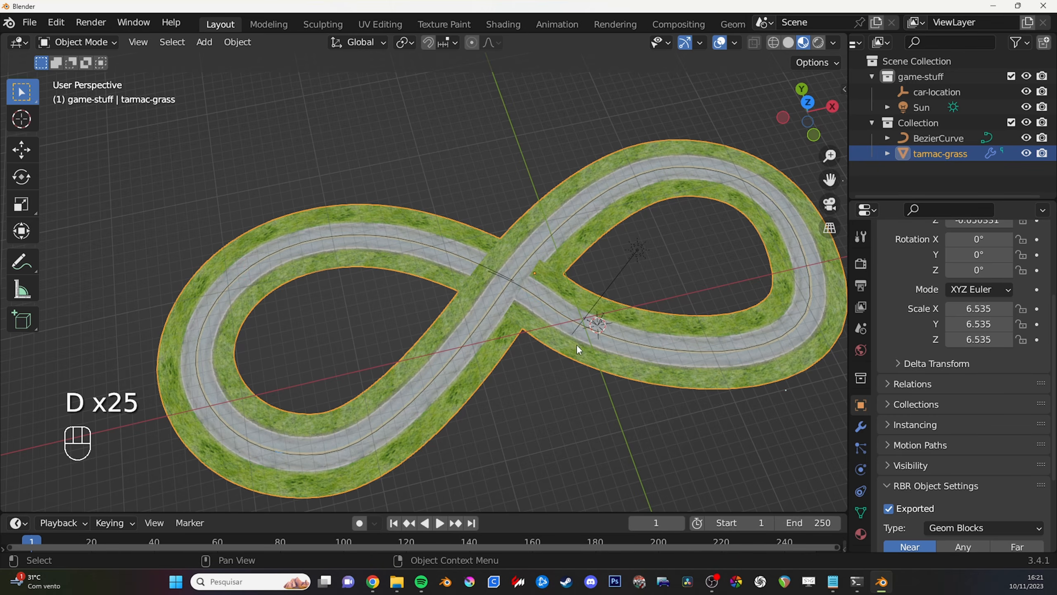
- Duplicate the road's BezierCurve in place and move the copy into the game-stuff collection
{"action": "left_click", "coordinate": [923, 142]}
{"action": "middle_click_drag", "start_coordinate": [596, 259], "coordinate": [575, 296], "text": "shift"}
{"action": "key", "text": "g"}
{"action": "right_click", "coordinate": [599, 275]}
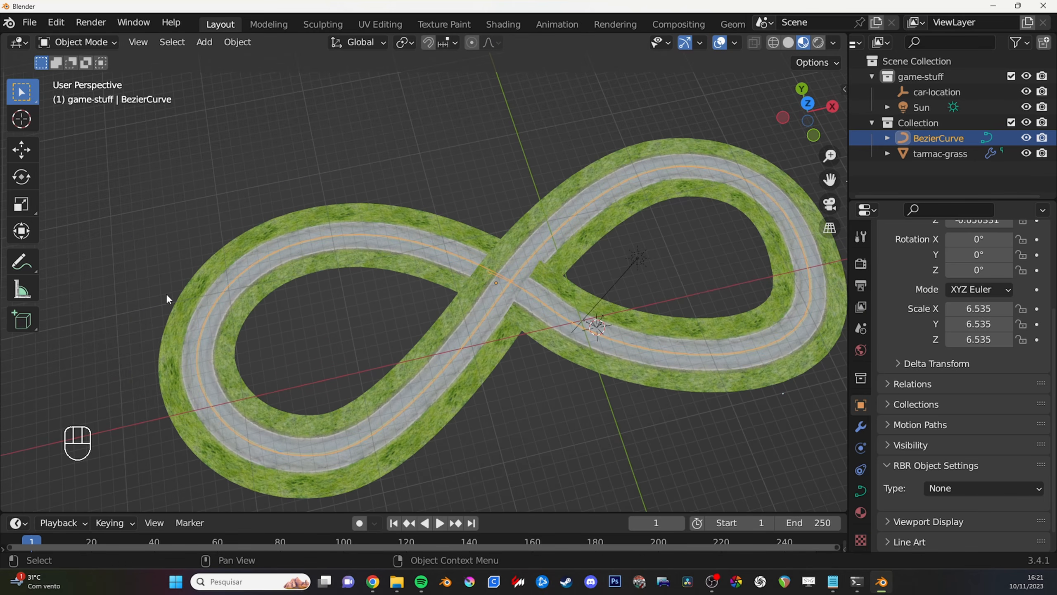
{"action": "mouse_move", "coordinate": [613, 326]}
{"action": "middle_mouse_down"}
{"action": "mouse_move", "coordinate": [585, 314]}
{"action": "mouse_move", "coordinate": [618, 316]}
{"action": "middle_mouse_up"}
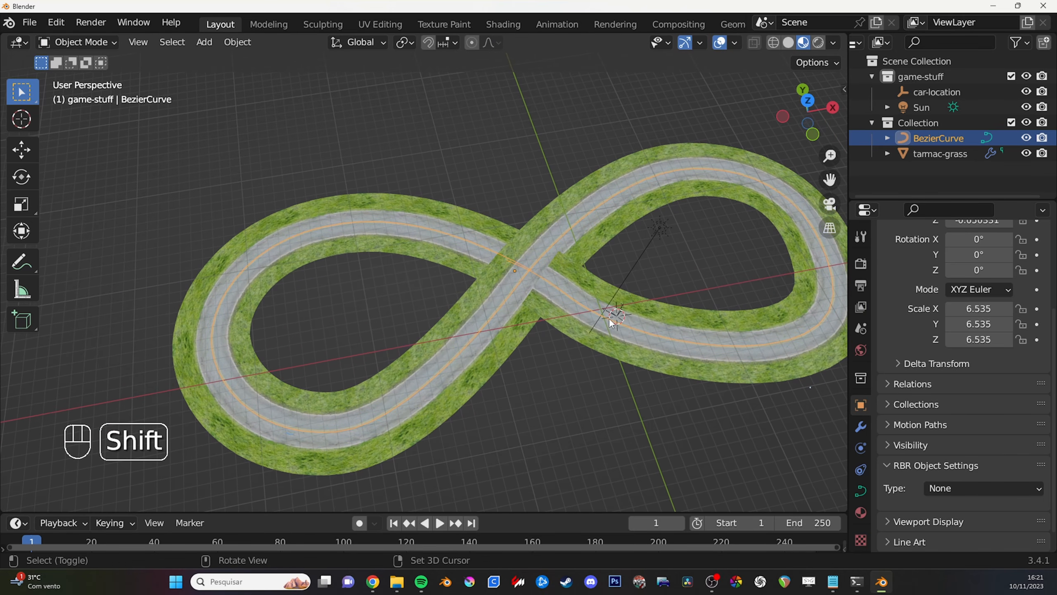
{"action": "key", "text": "shift+d"}
{"action": "right_click", "coordinate": [610, 297]}
{"action": "left_click_drag", "start_coordinate": [935, 152], "coordinate": [945, 83]}
- Rename the duplicated curve as driveline
{"action": "double_click", "coordinate": [954, 92]}
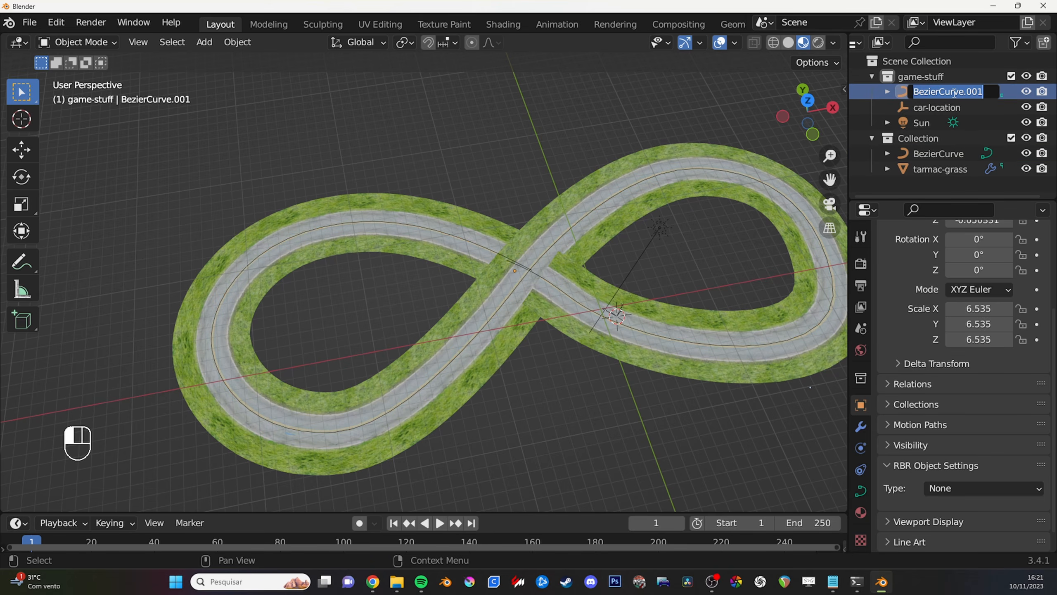
{"action": "type", "text": "dr"}
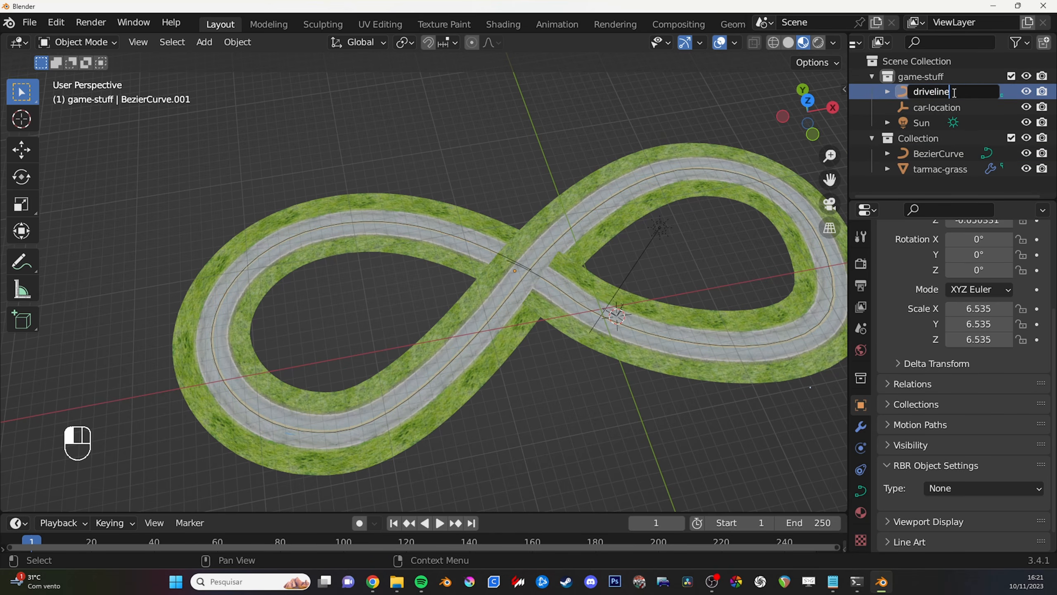
{"action": "type", "text": "iveline"}
{"action": "key", "text": "Return"}
- Set the driveline curve's RBR object type to Driveline
{"action": "middle_click_drag", "start_coordinate": [553, 300], "coordinate": [578, 299]}
{"action": "key", "text": "Tab"}
{"action": "key", "text": "Tab"}
{"action": "scroll", "coordinate": [931, 470], "scroll_direction": "down", "scroll_amount": 1}
{"action": "left_click", "coordinate": [965, 466]}
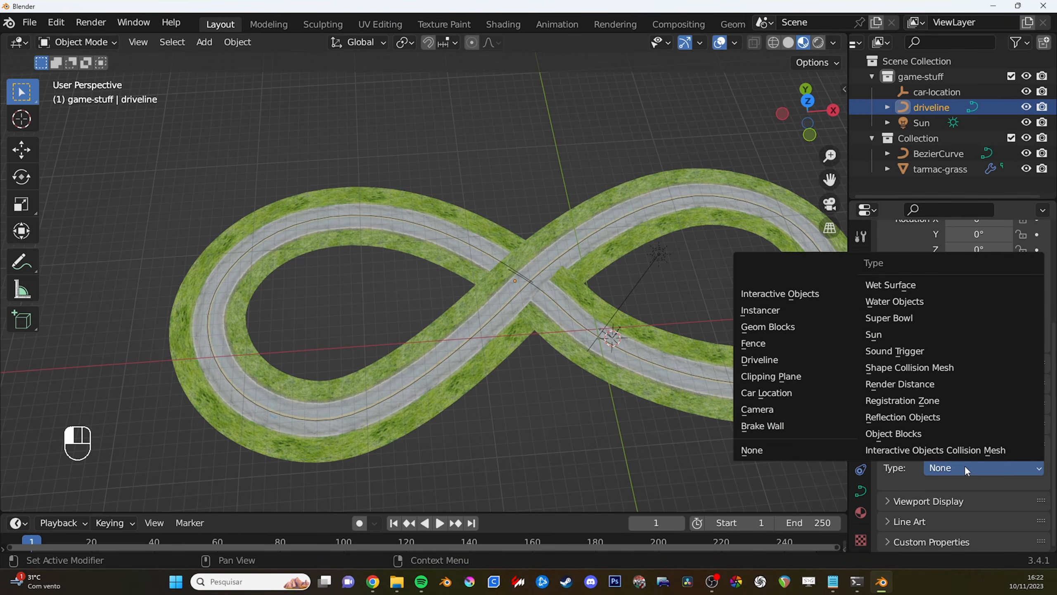
{"action": "left_click", "coordinate": [786, 358]}
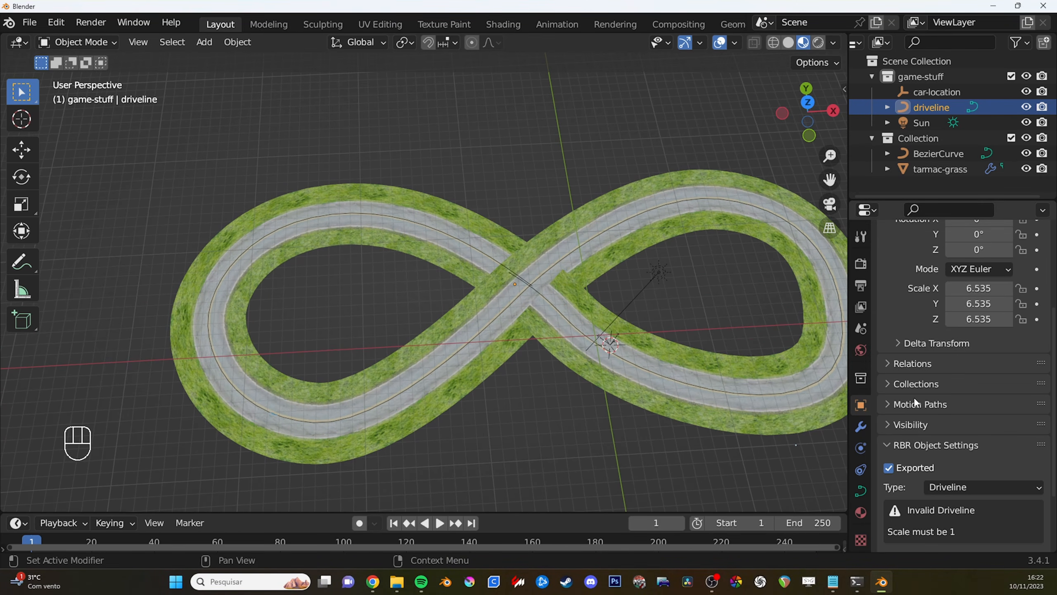
- Apply the scale transform to the driveline curve
{"action": "key", "text": "shift"}
{"action": "scroll", "coordinate": [930, 430], "scroll_direction": "down", "scroll_amount": 3}
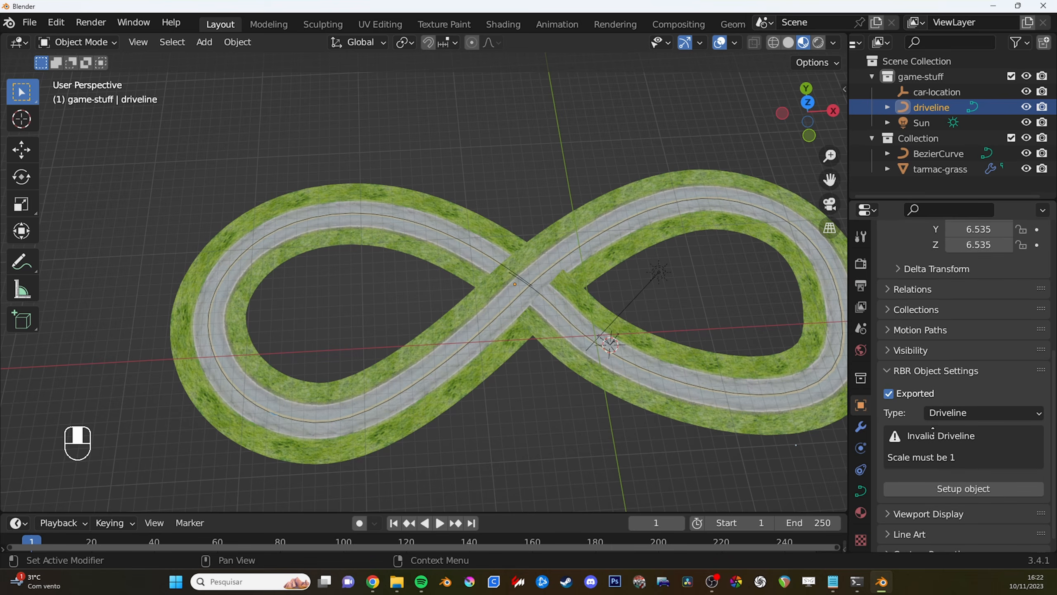
{"action": "scroll", "coordinate": [932, 427], "scroll_direction": "down", "scroll_amount": 1}
{"action": "middle_click_drag", "start_coordinate": [624, 354], "coordinate": [774, 292]}
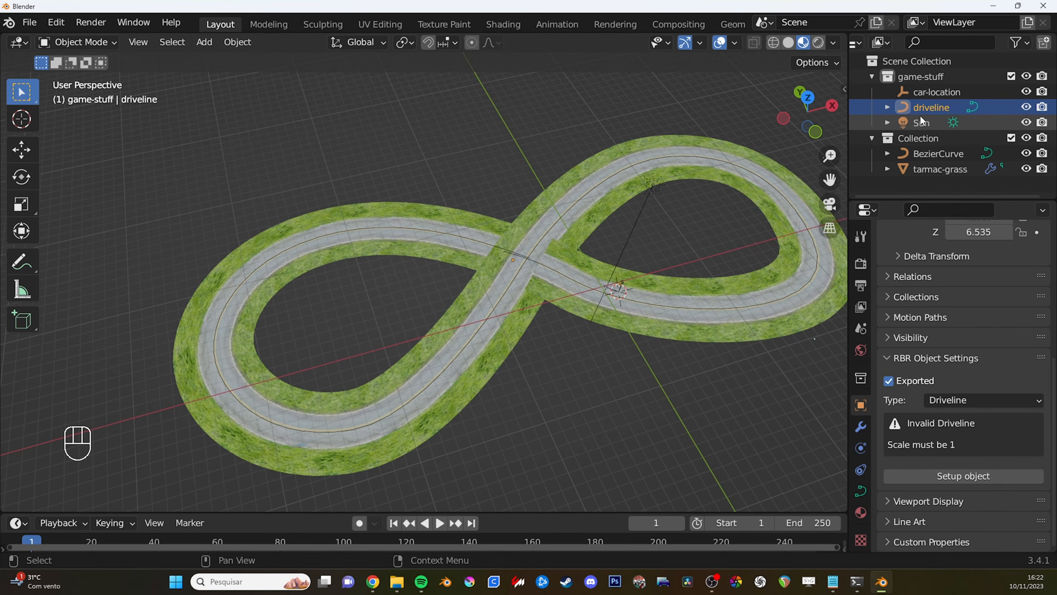
{"action": "key", "text": "g"}
{"action": "right_click", "coordinate": [744, 257]}
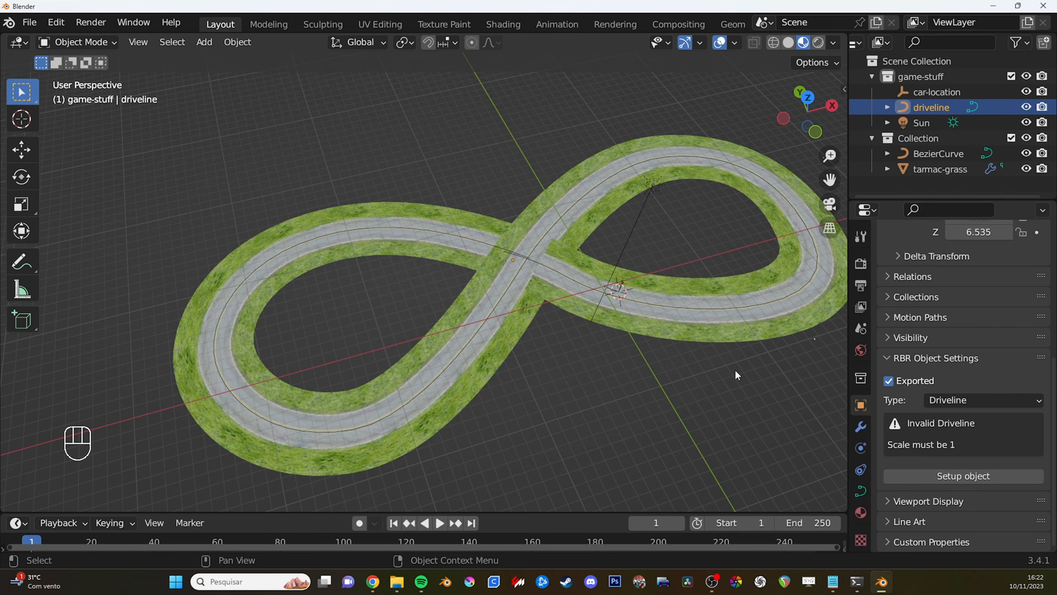
{"action": "middle_click_drag", "start_coordinate": [721, 365], "coordinate": [671, 344], "text": "shift"}
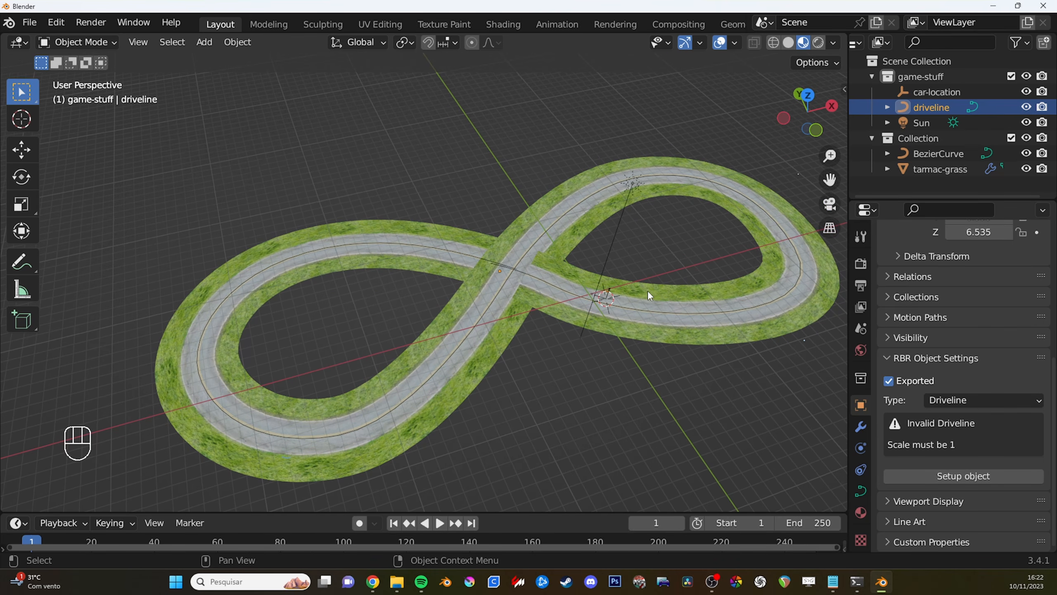
{"action": "key", "text": "ctrl"}
{"action": "key", "text": "ctrl+a"}
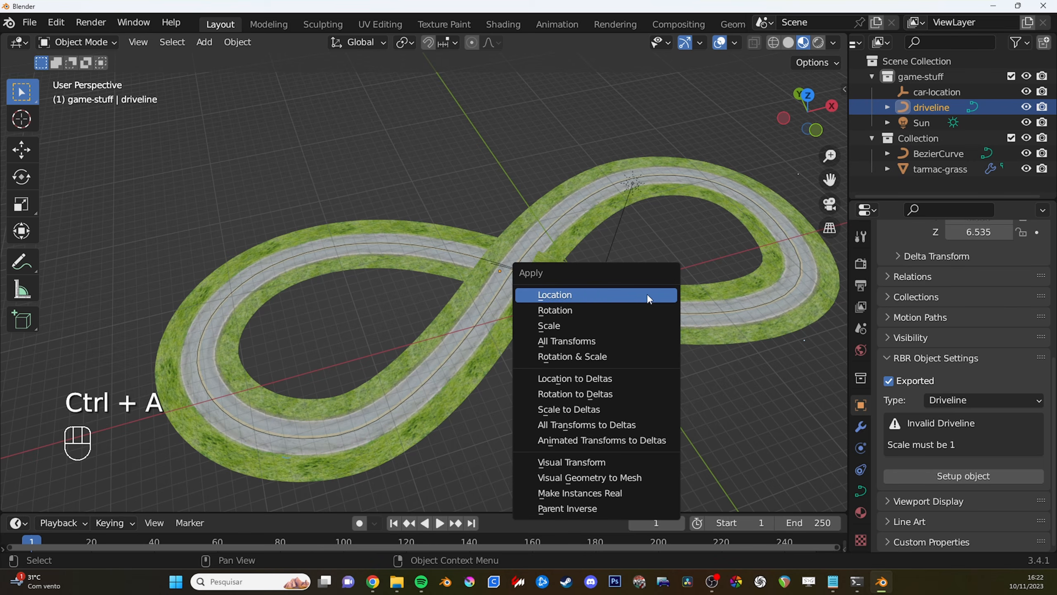
{"action": "left_click", "coordinate": [585, 325]}
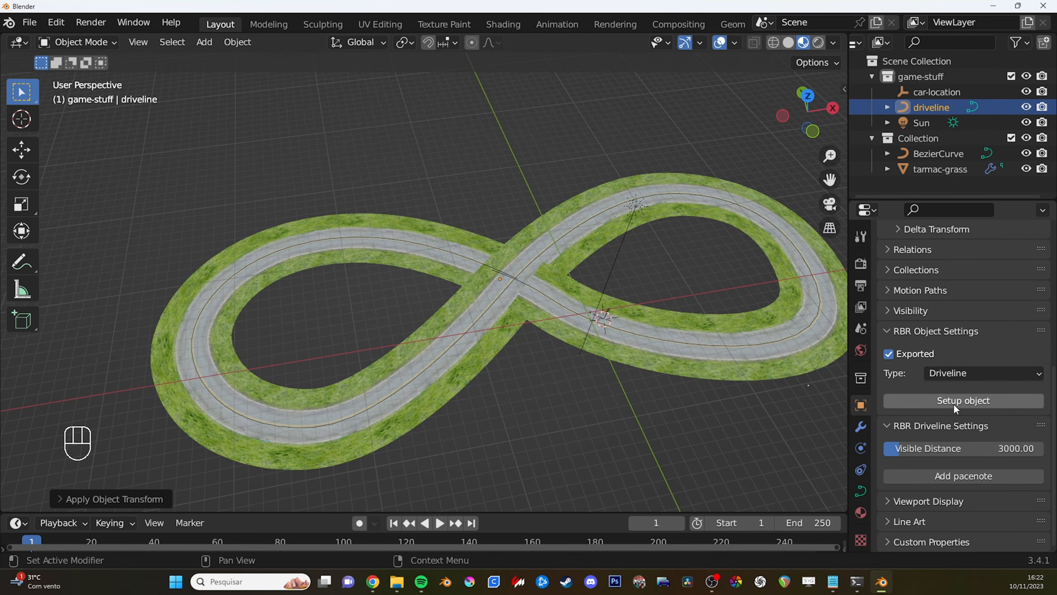
- Set up the driveline object and add an Event: Start pacenote at distance 0.51
{"action": "left_click", "coordinate": [953, 402]}
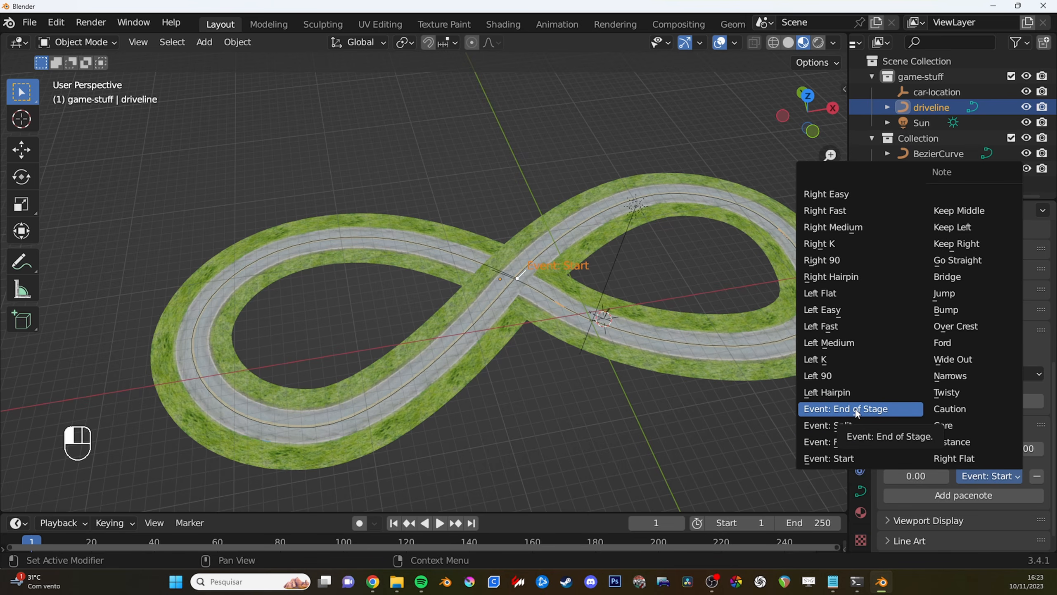
{"action": "left_click", "coordinate": [841, 459]}
{"action": "scroll", "coordinate": [916, 462], "scroll_direction": "down", "scroll_amount": 1}
{"action": "left_click_drag", "start_coordinate": [918, 456], "coordinate": [953, 456]}
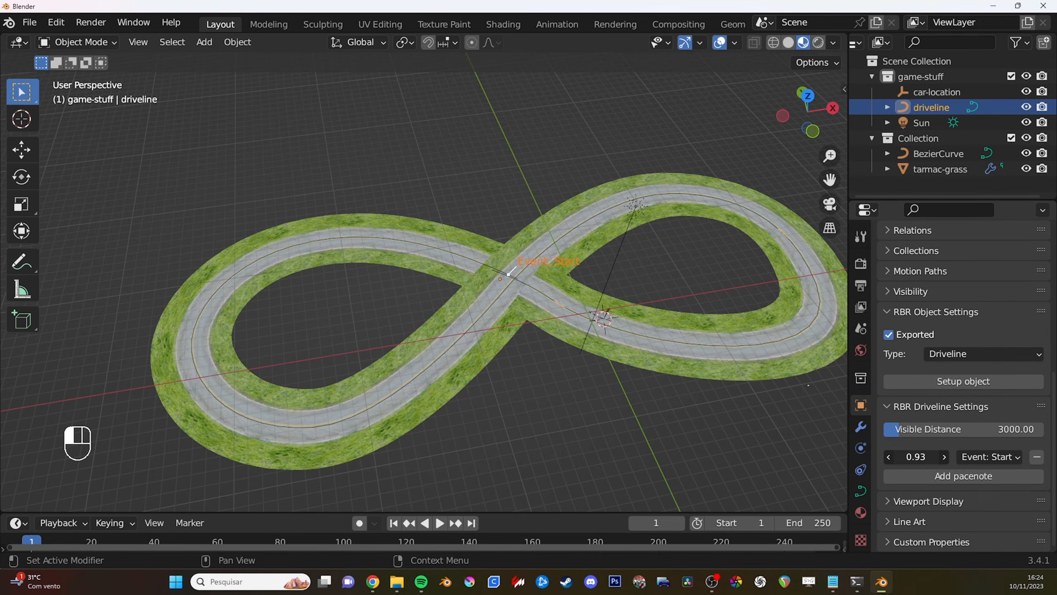
{"action": "left_click_drag", "start_coordinate": [918, 457], "coordinate": [927, 456]}
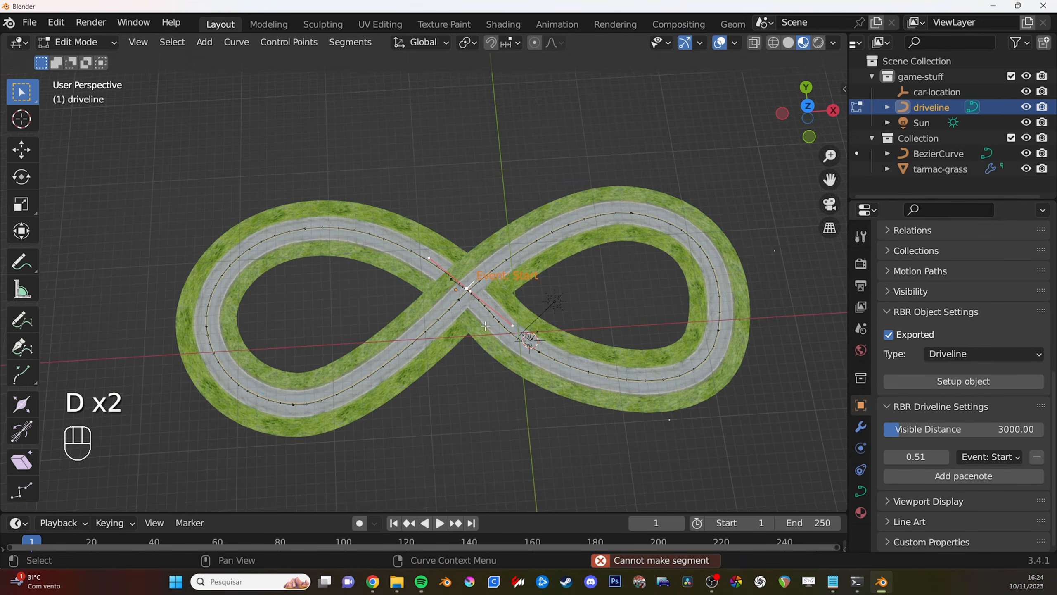
- Extrude the driveline's start point from the crossing along the road towards the car location and scale down its handles
{"action": "middle_click_drag", "start_coordinate": [520, 335], "coordinate": [506, 299], "text": "shift"}
{"action": "scroll", "coordinate": [507, 299], "scroll_direction": "up", "scroll_amount": 3}
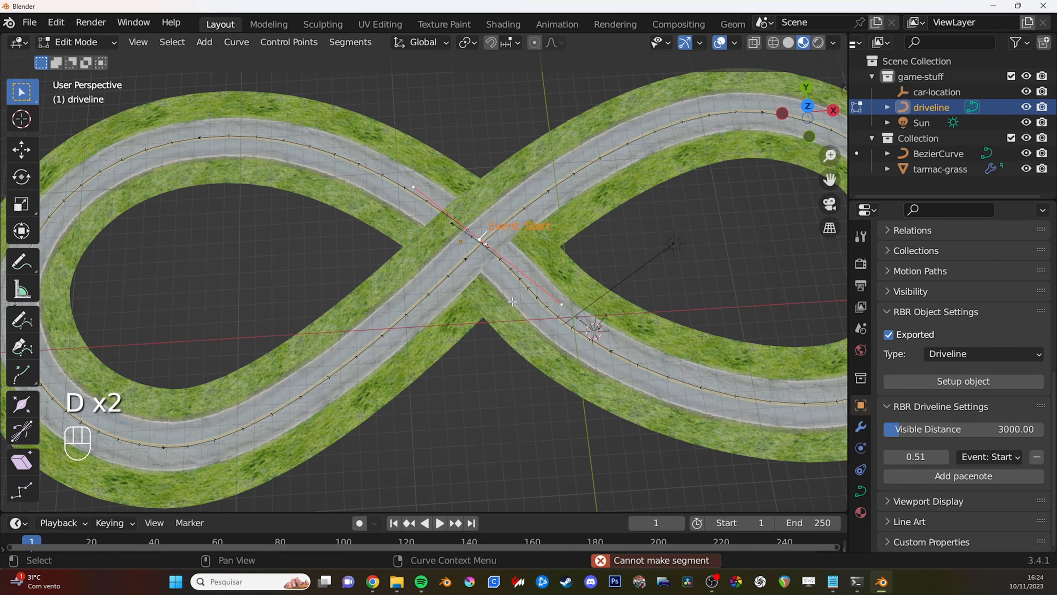
{"action": "scroll", "coordinate": [541, 298], "scroll_direction": "down", "scroll_amount": 1}
{"action": "scroll", "coordinate": [536, 335], "scroll_direction": "up", "scroll_amount": 3}
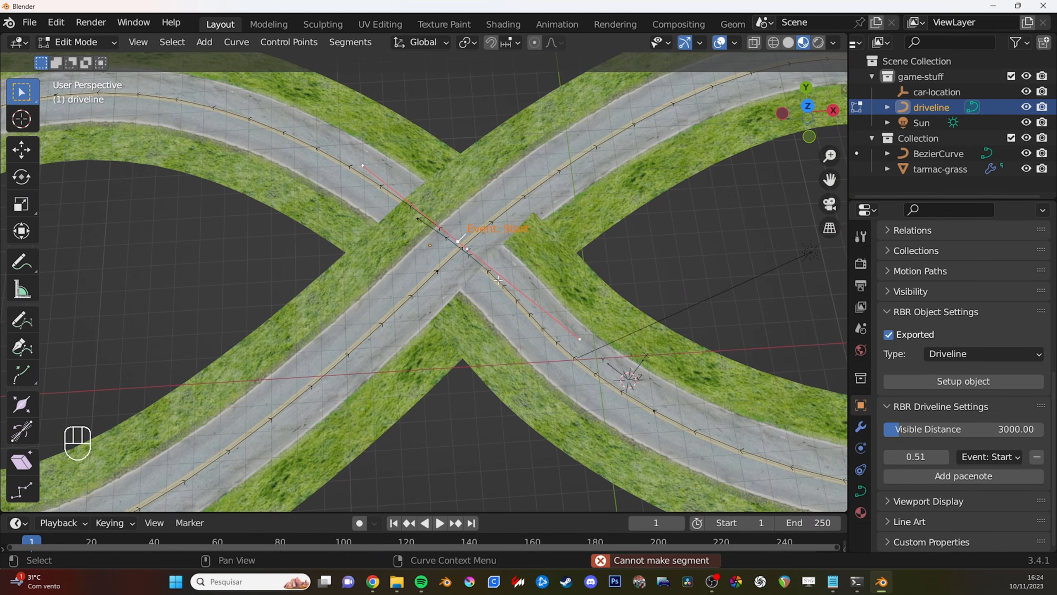
{"action": "middle_click_drag", "start_coordinate": [628, 382], "coordinate": [524, 333], "text": "shift"}
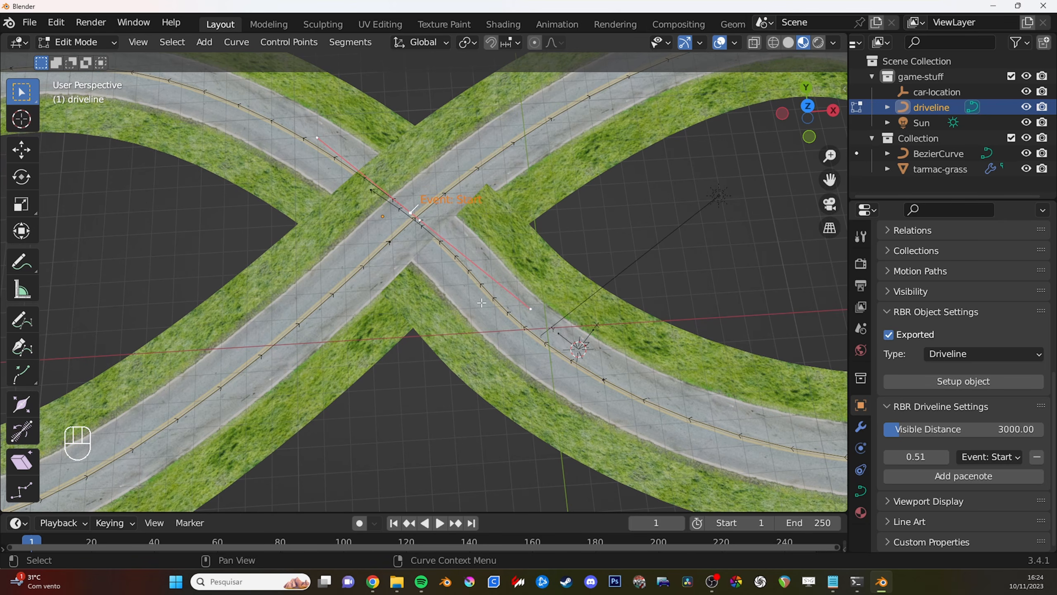
{"action": "key", "text": "e"}
{"action": "left_click", "coordinate": [641, 398]}
{"action": "key", "text": "s"}
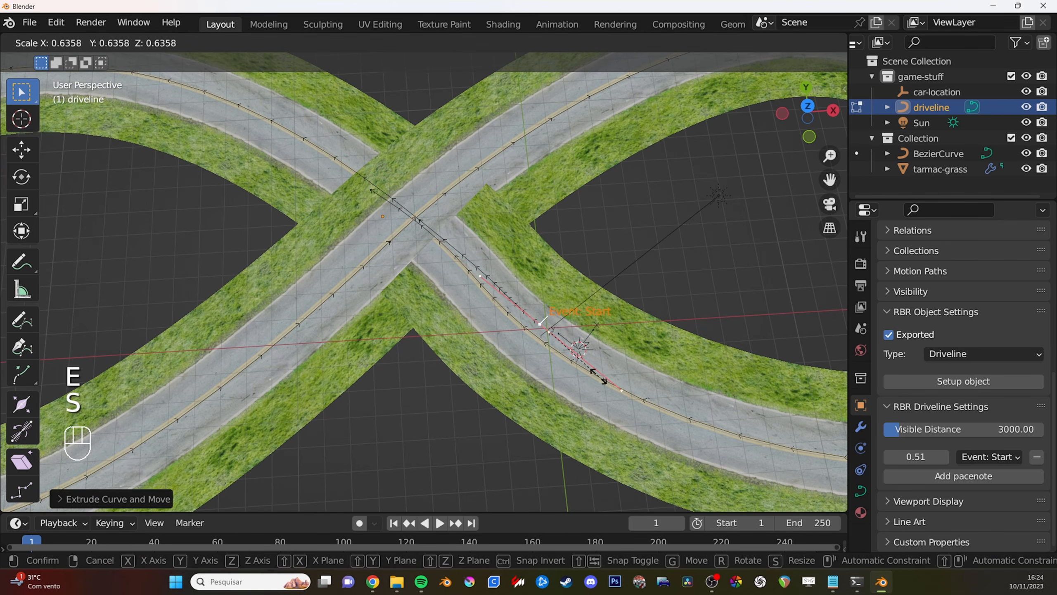
{"action": "left_click", "coordinate": [603, 381]}
- Move and rotate the extruded start point to align it with the road's centre line beside the car location
{"action": "key", "text": "g"}
{"action": "left_click", "coordinate": [606, 379]}
{"action": "key", "text": "r"}
{"action": "left_click", "coordinate": [606, 380]}
{"action": "key", "text": "g"}
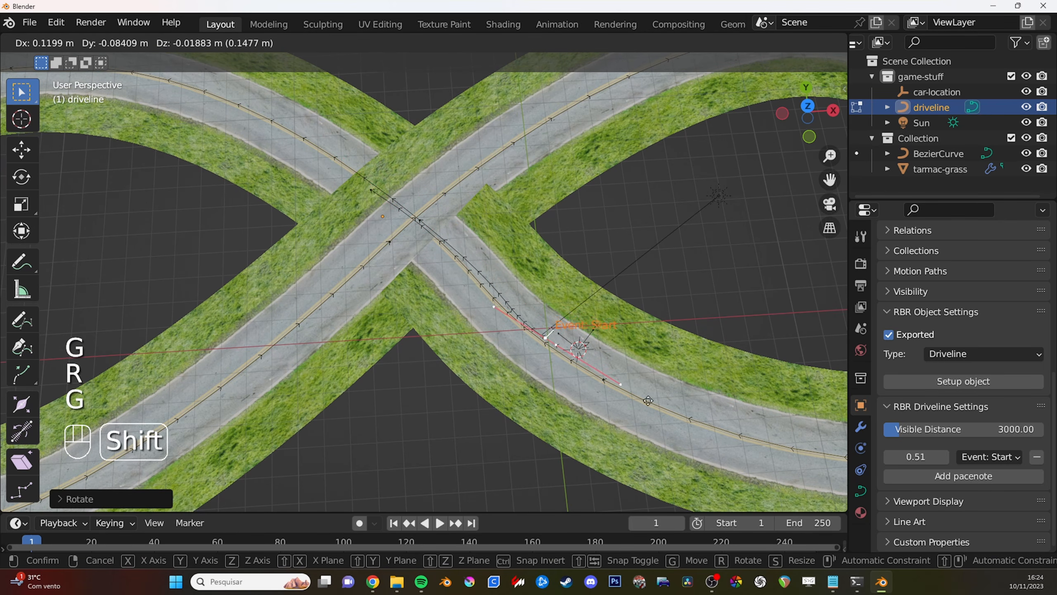
{"action": "left_click", "coordinate": [687, 413], "text": "shift"}
{"action": "key", "text": "r"}
{"action": "key", "text": "g"}
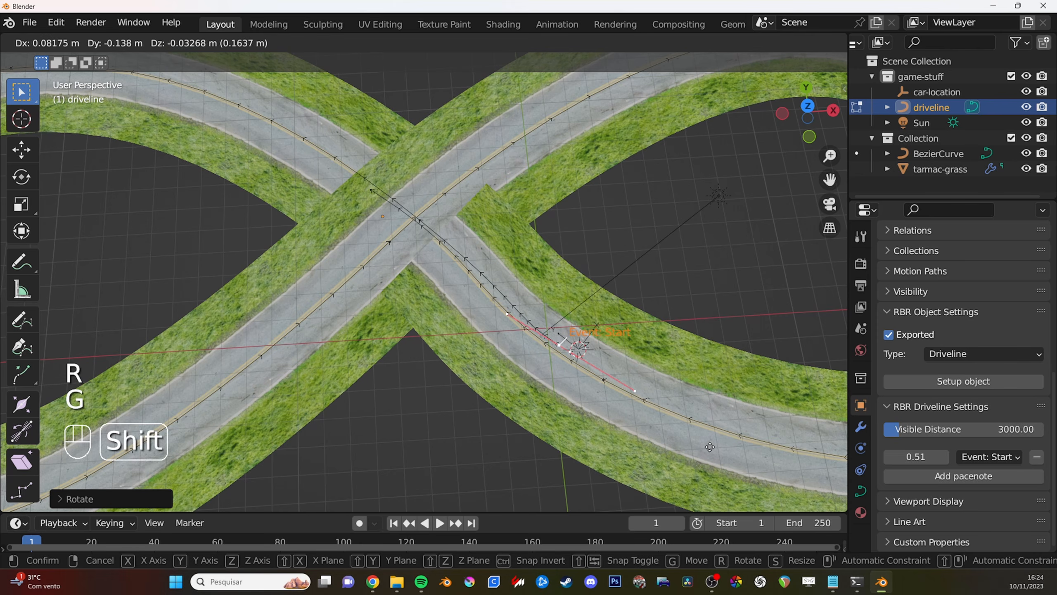
{"action": "left_click", "coordinate": [531, 251]}
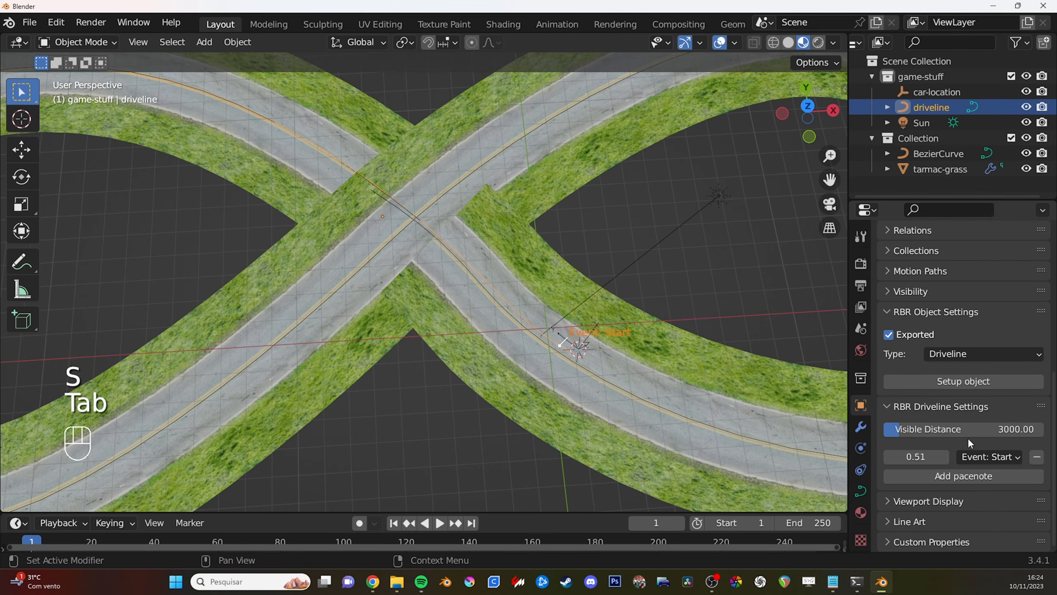
- Set the Event: Start pacenote to 3.03, then move the car-location farther back along the road and rotate it to follow the lane
{"action": "left_click_drag", "start_coordinate": [916, 457], "coordinate": [979, 457]}
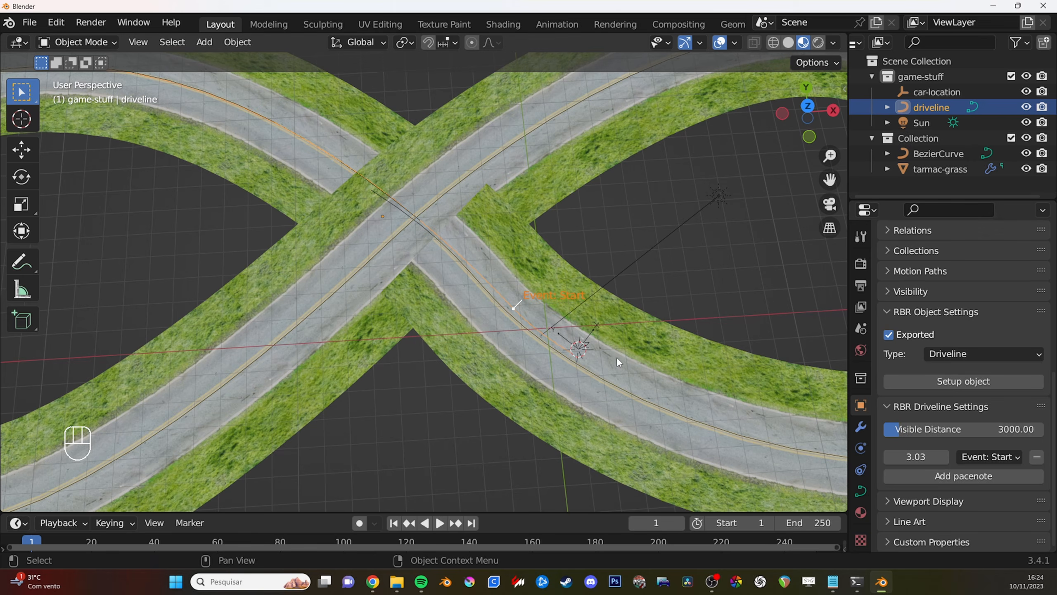
{"action": "left_click", "coordinate": [579, 347]}
{"action": "key", "text": "g"}
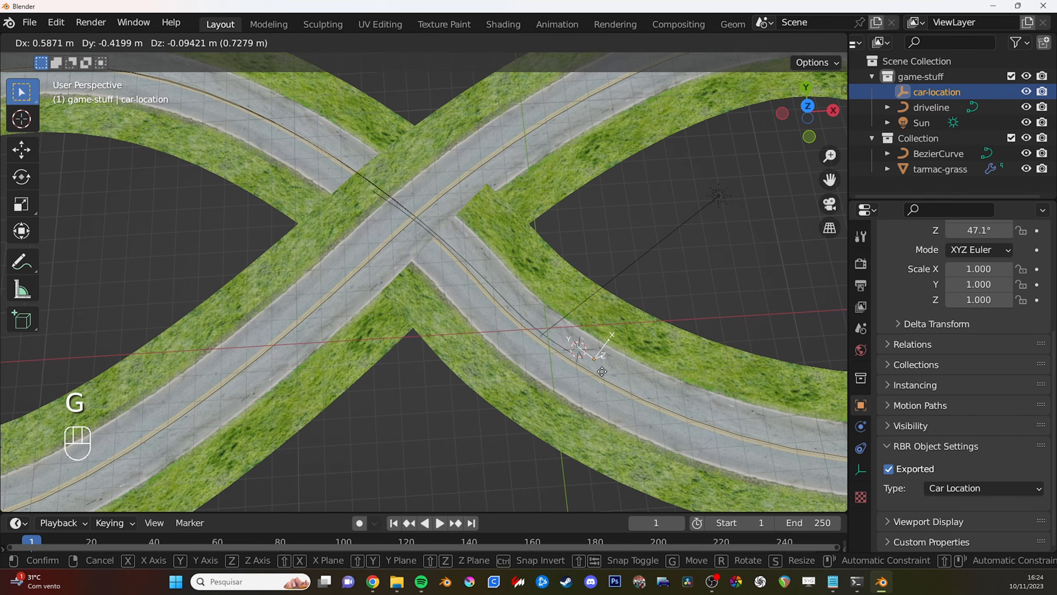
{"action": "key", "text": "r"}
{"action": "key", "text": "g"}
{"action": "left_click", "coordinate": [661, 393]}
{"action": "key", "text": "r"}
{"action": "left_click", "coordinate": [667, 397]}
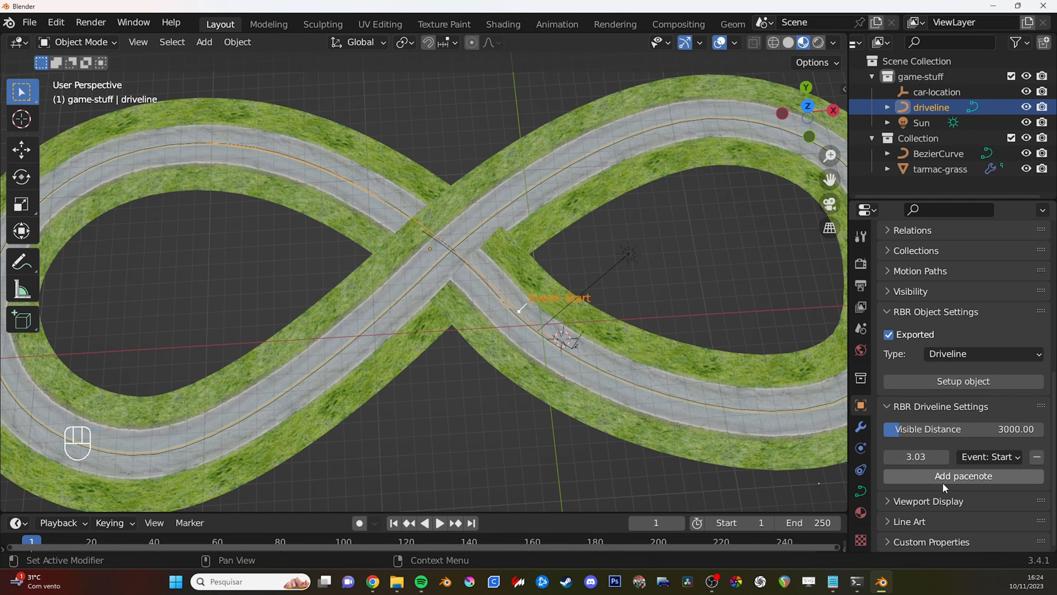
- Add an Event: Split pacenote at distance 42.27, on the outer bend of the figure-eight's left loop
{"action": "left_click", "coordinate": [962, 477]}
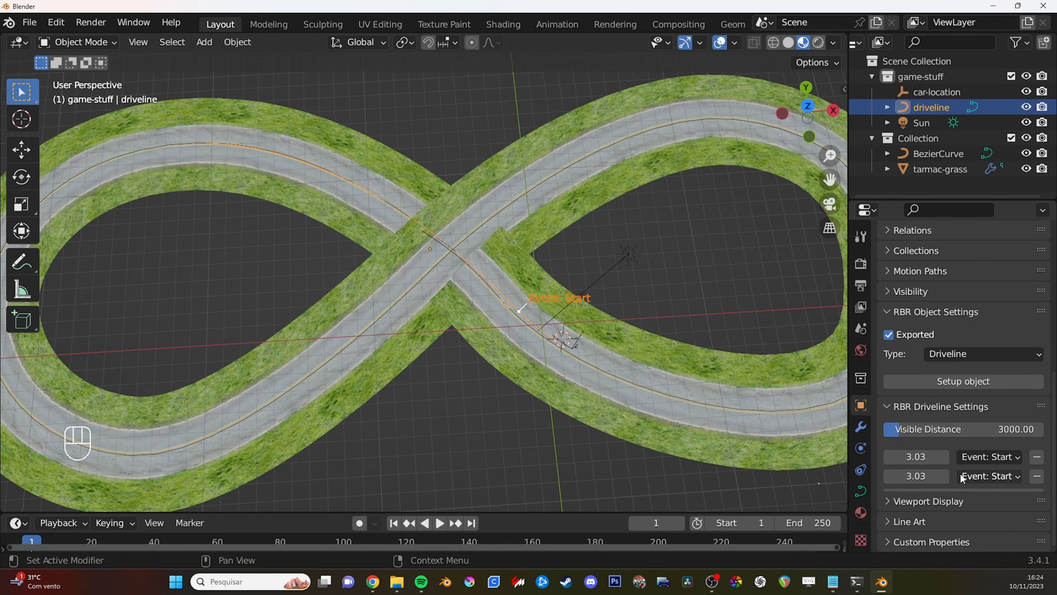
{"action": "left_click", "coordinate": [997, 476]}
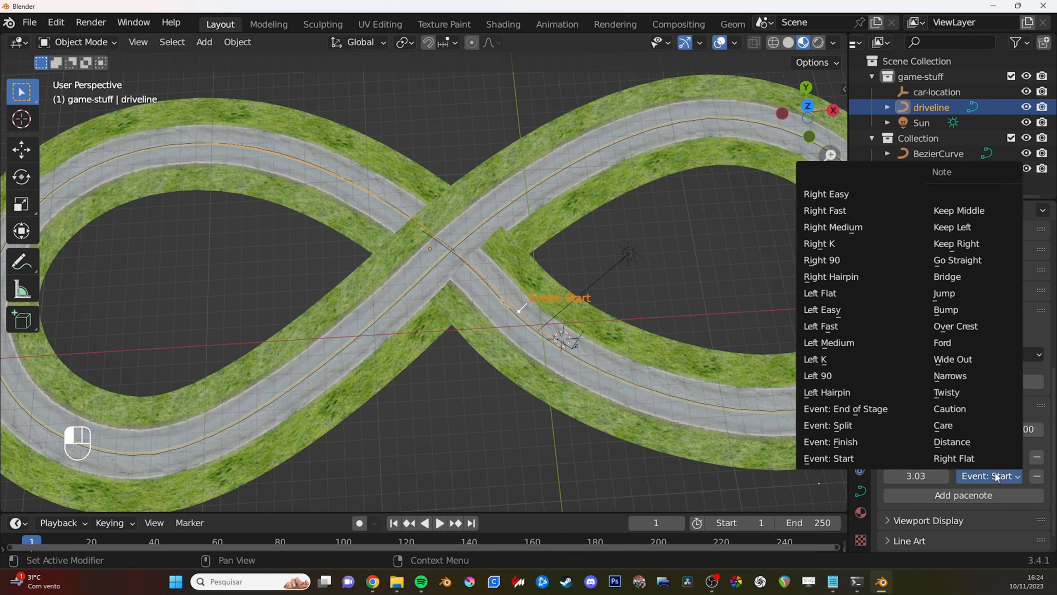
{"action": "left_click", "coordinate": [870, 429]}
{"action": "scroll", "coordinate": [669, 400], "scroll_direction": "down", "scroll_amount": 2}
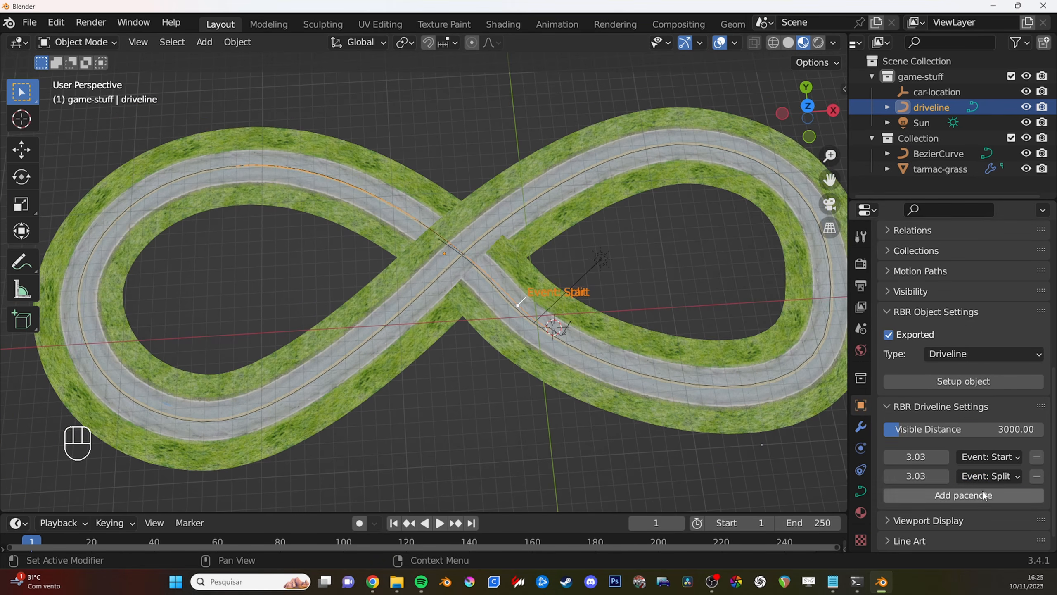
{"action": "left_click_drag", "start_coordinate": [916, 476], "coordinate": [967, 476]}
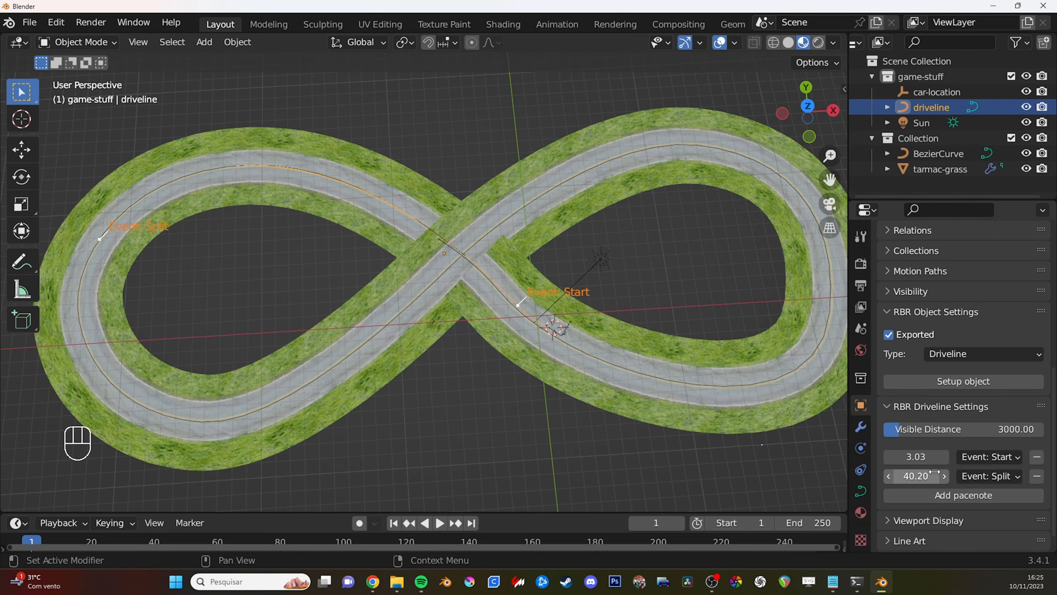
{"action": "left_click_drag", "start_coordinate": [916, 476], "coordinate": [928, 477]}
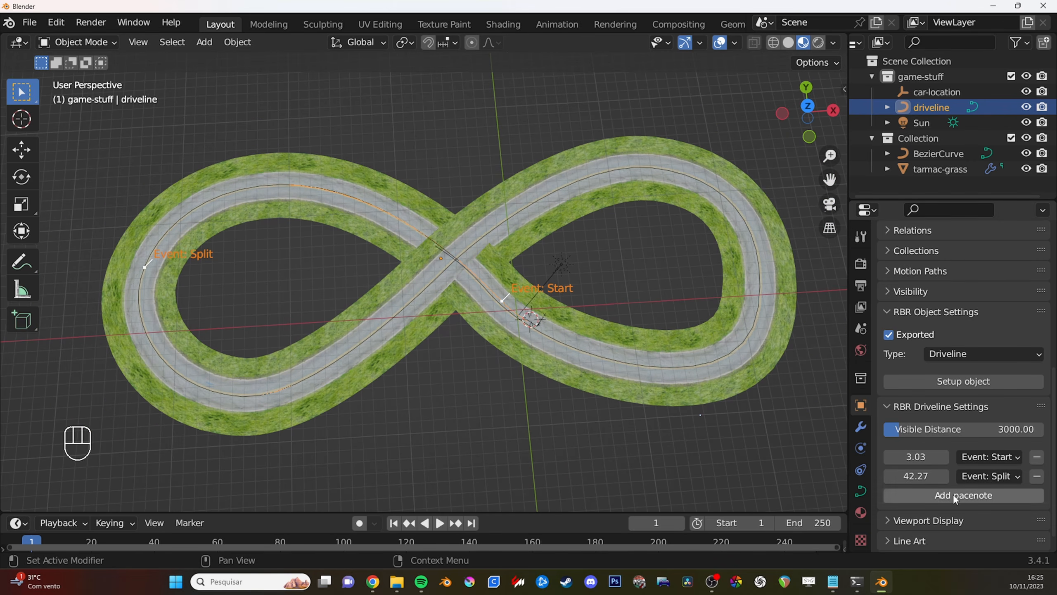
- Add a second Event: Split pacenote at distance 112.86, on the outer bend of the right loop
{"action": "left_click", "coordinate": [964, 494]}
{"action": "left_click", "coordinate": [989, 495]}
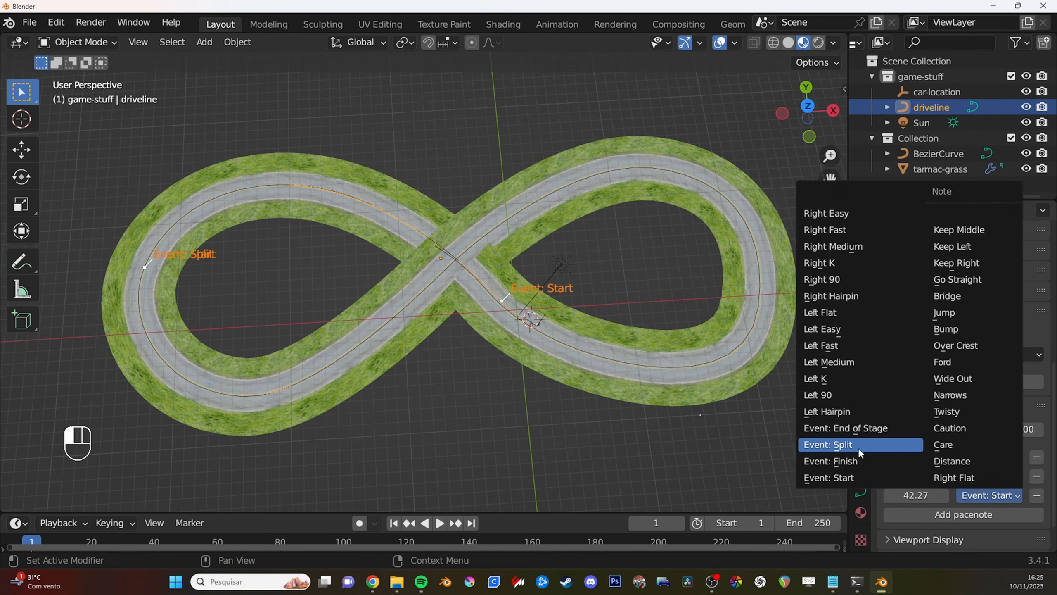
{"action": "left_click", "coordinate": [831, 444]}
{"action": "left_click_drag", "start_coordinate": [915, 495], "coordinate": [961, 496]}
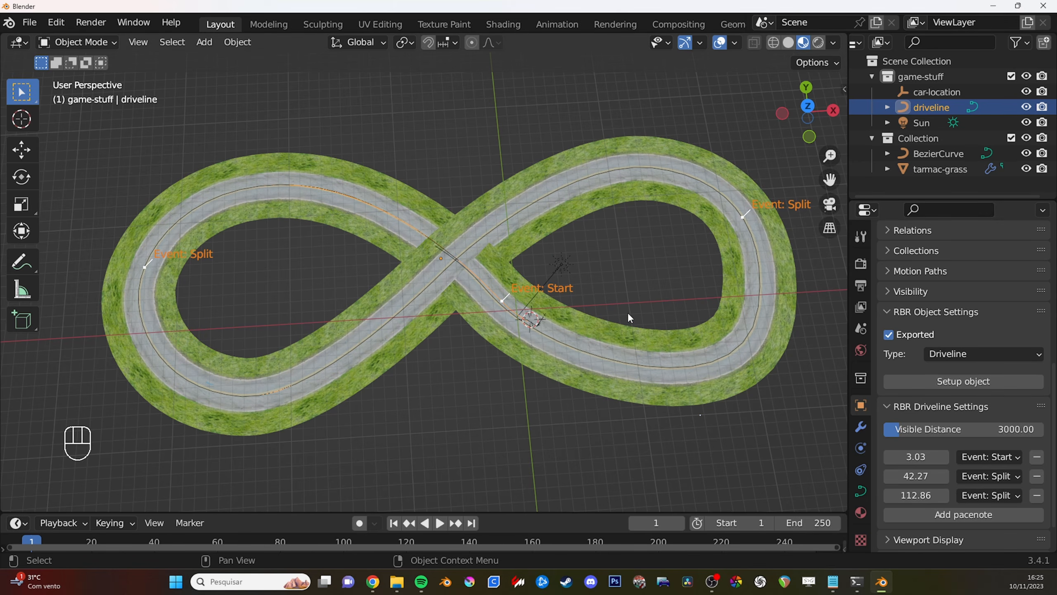
- Add an Event: End of Stage pacenote at distance 155.16, near the road crossing
{"action": "middle_click_drag", "start_coordinate": [583, 314], "coordinate": [589, 309], "text": "shift"}
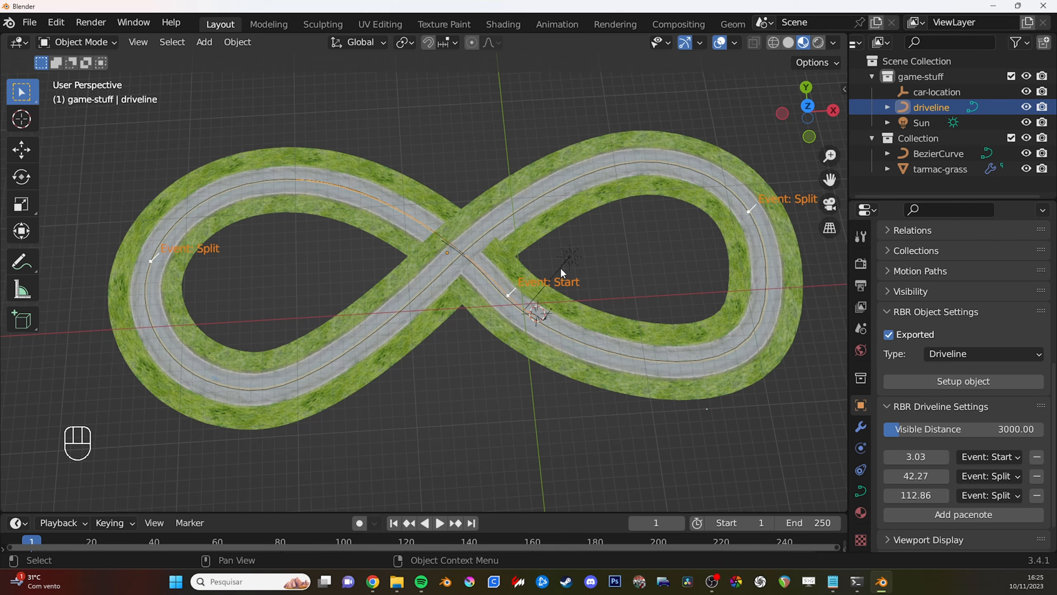
{"action": "left_click", "coordinate": [966, 514]}
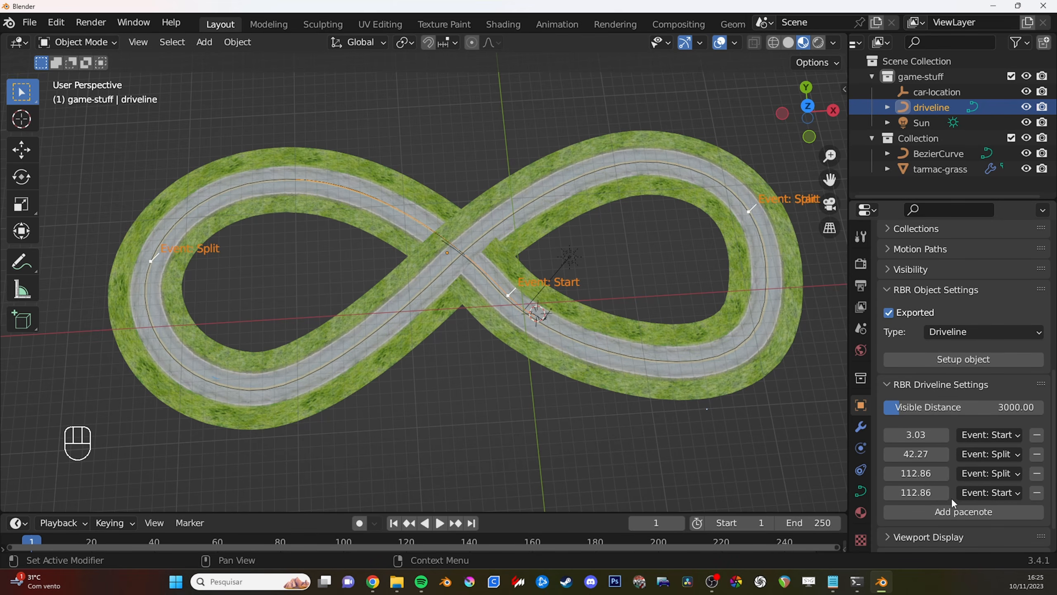
{"action": "left_click", "coordinate": [982, 493]}
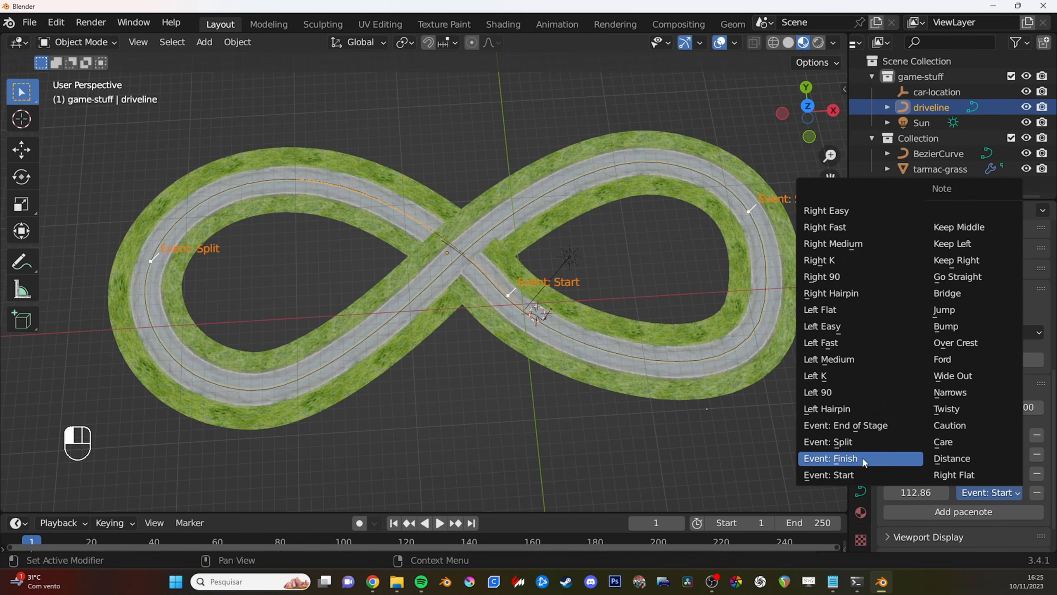
{"action": "left_click", "coordinate": [845, 425]}
{"action": "mouse_move", "coordinate": [915, 492]}
{"action": "left_mouse_down"}
{"action": "mouse_move", "coordinate": [965, 492]}
{"action": "mouse_move", "coordinate": [932, 498]}
{"action": "left_mouse_up"}
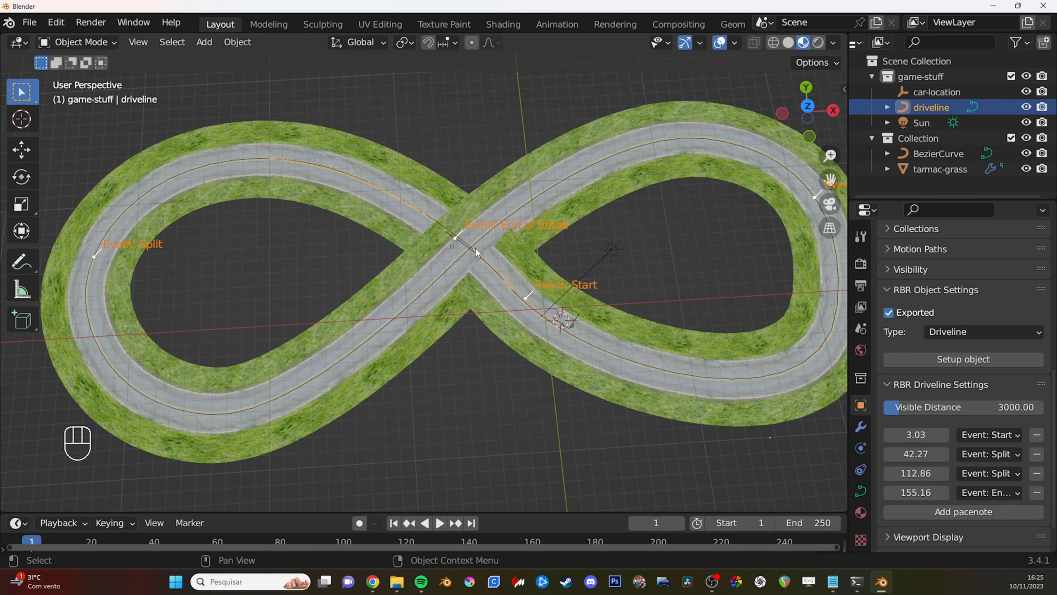
- Move the driveline's end point at the road crossing in Edit Mode to realign it with the road
{"action": "key", "text": "Tab"}
{"action": "scroll", "coordinate": [474, 270], "scroll_direction": "up", "scroll_amount": 2}
{"action": "key", "text": "g"}
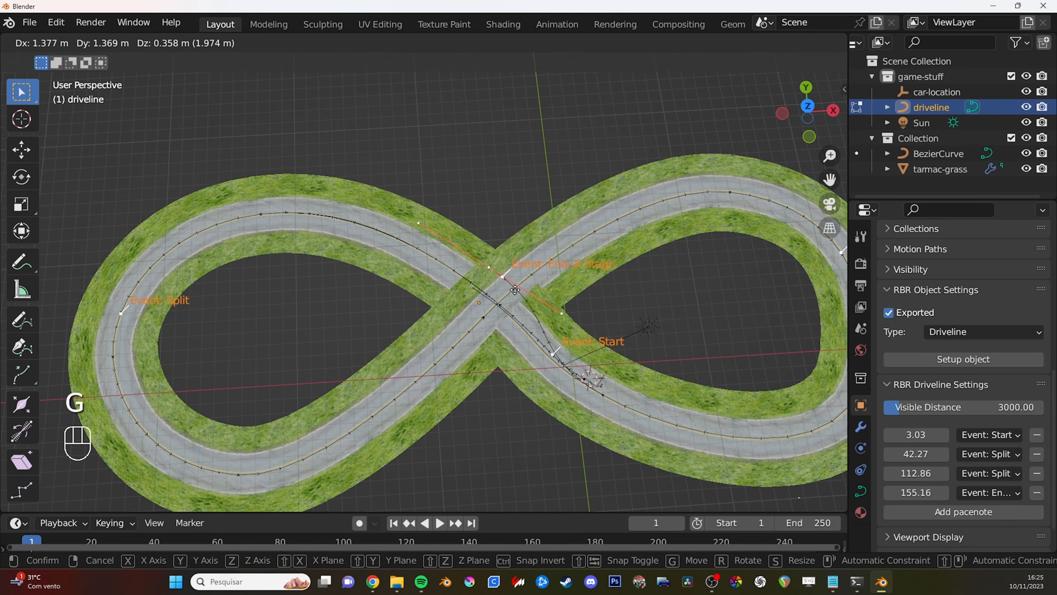
{"action": "left_click", "coordinate": [479, 281]}
{"action": "key", "text": "F1"}
{"action": "scroll", "coordinate": [467, 298], "scroll_direction": "down", "scroll_amount": 3}
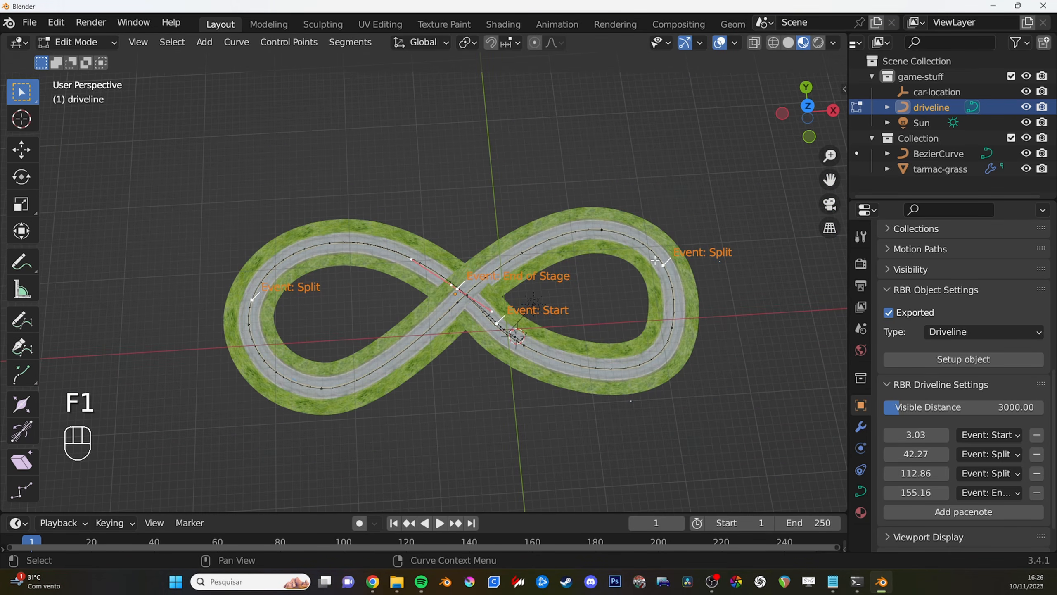
{"action": "middle_click_drag", "start_coordinate": [646, 347], "coordinate": [664, 369], "text": "shift"}
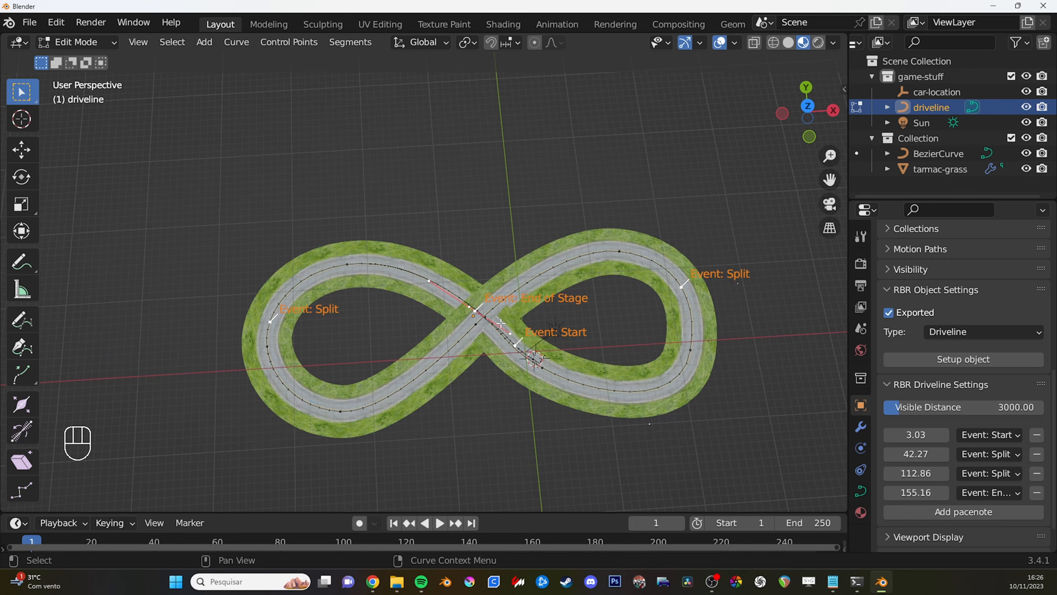
- Extrude two more driveline points around the upper and outer bends of the left loop, rotating each to follow the road
{"action": "key", "text": "e"}
{"action": "key", "text": "r"}
{"action": "left_click", "coordinate": [484, 202]}
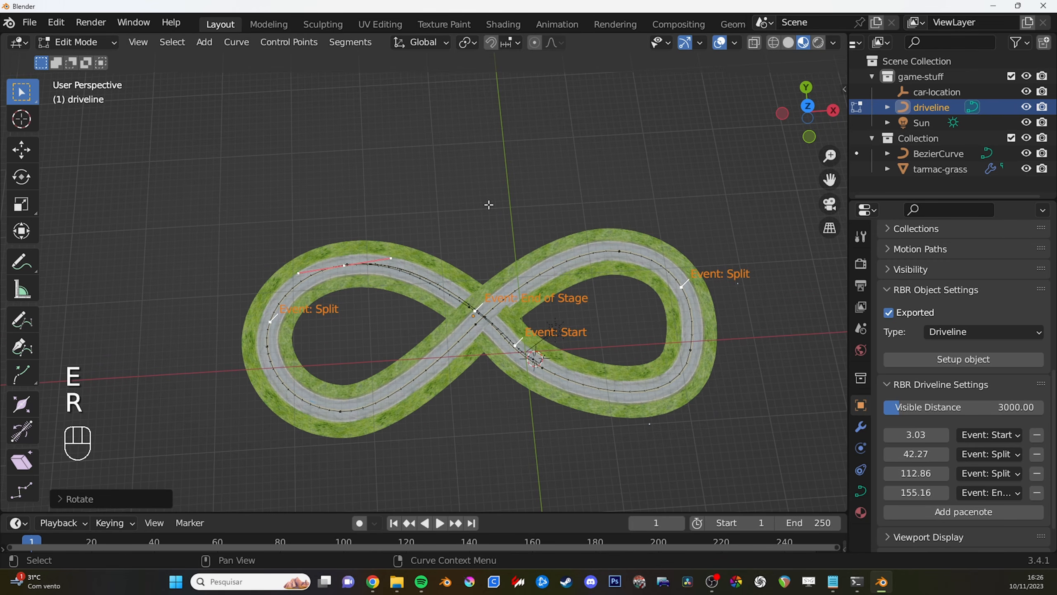
{"action": "key", "text": "e"}
{"action": "key", "text": "r"}
{"action": "left_click", "coordinate": [253, 120]}
{"action": "key", "text": "g"}
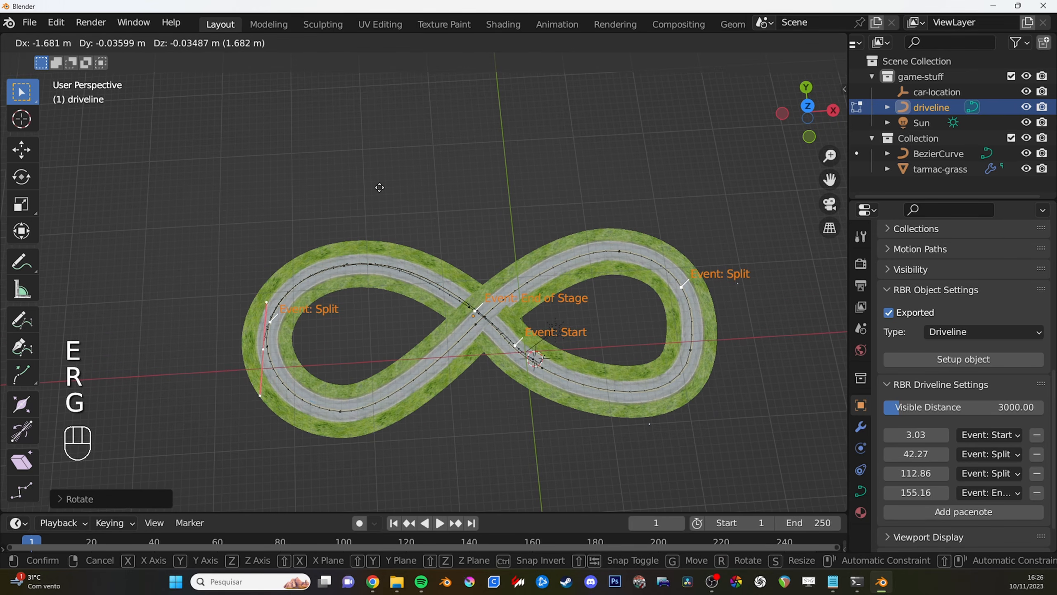
{"action": "left_click", "coordinate": [384, 184]}
- Extend the driveline through the left loop's lower bend back towards the crossing, adjusting the point's position and rotation
{"action": "key", "text": "e"}
{"action": "left_click", "coordinate": [549, 214]}
{"action": "key", "text": "r"}
{"action": "left_click", "coordinate": [296, 362]}
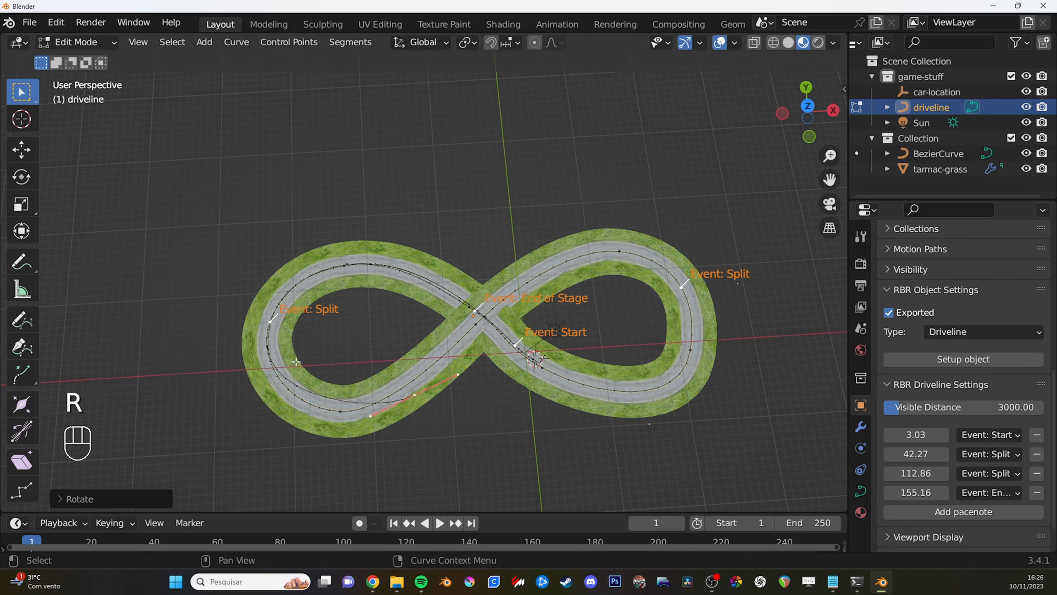
{"action": "key", "text": "g"}
{"action": "left_click", "coordinate": [507, 349]}
{"action": "key", "text": "r"}
{"action": "left_click", "coordinate": [507, 349]}
{"action": "key", "text": "Tab"}
- Set the Event: End of Stage pacenote to 227.55 and add an Event: Finish pacenote at 210.27
{"action": "left_click_drag", "start_coordinate": [916, 492], "coordinate": [1001, 493]}
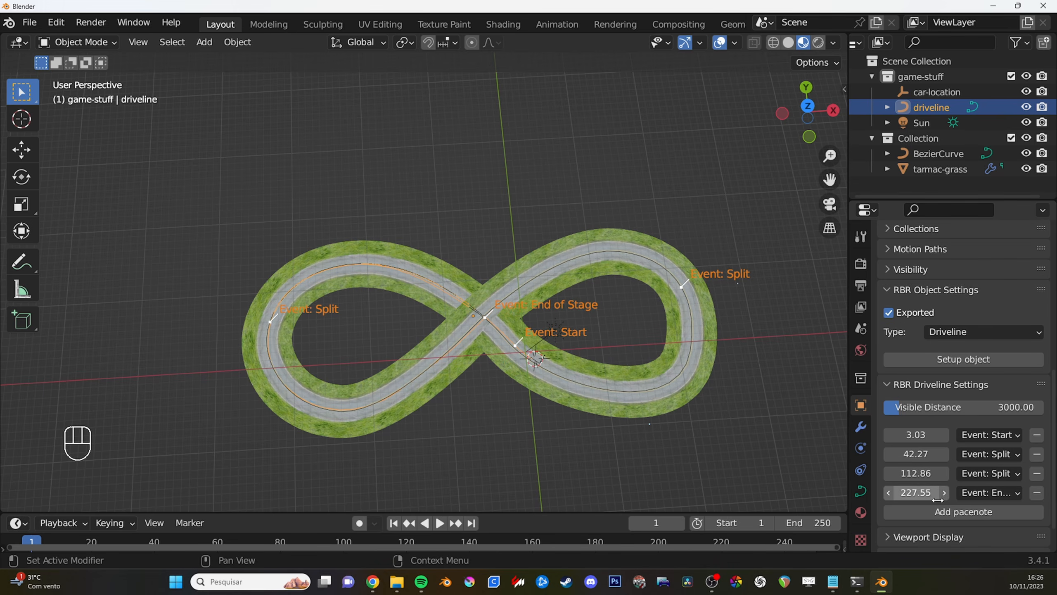
{"action": "left_click", "coordinate": [959, 515]}
{"action": "left_click", "coordinate": [993, 512]}
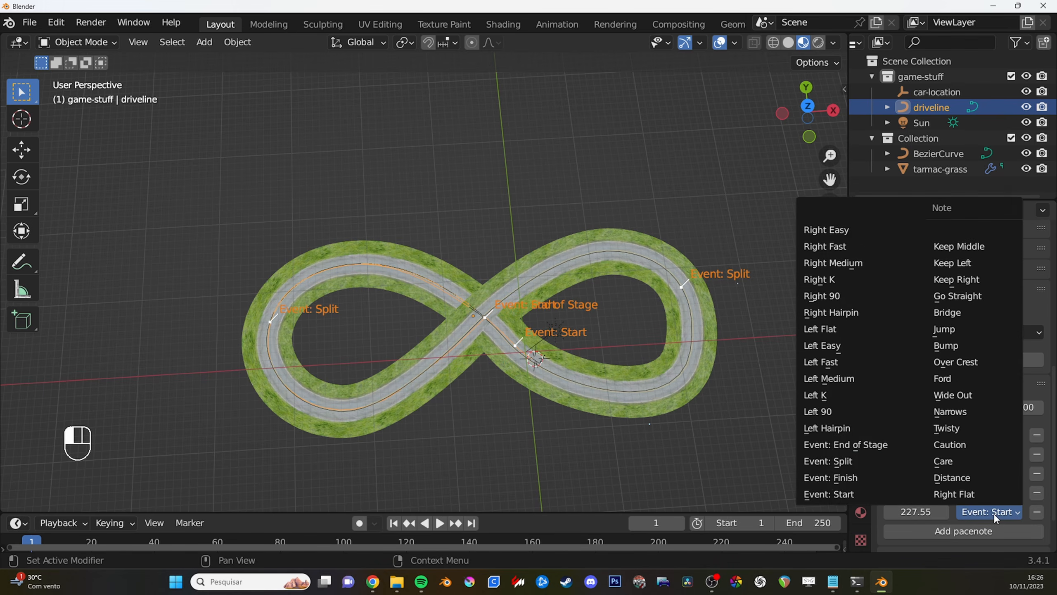
{"action": "left_click", "coordinate": [863, 477]}
{"action": "scroll", "coordinate": [932, 485], "scroll_direction": "down", "scroll_amount": 3}
{"action": "left_click_drag", "start_coordinate": [918, 466], "coordinate": [862, 467]}
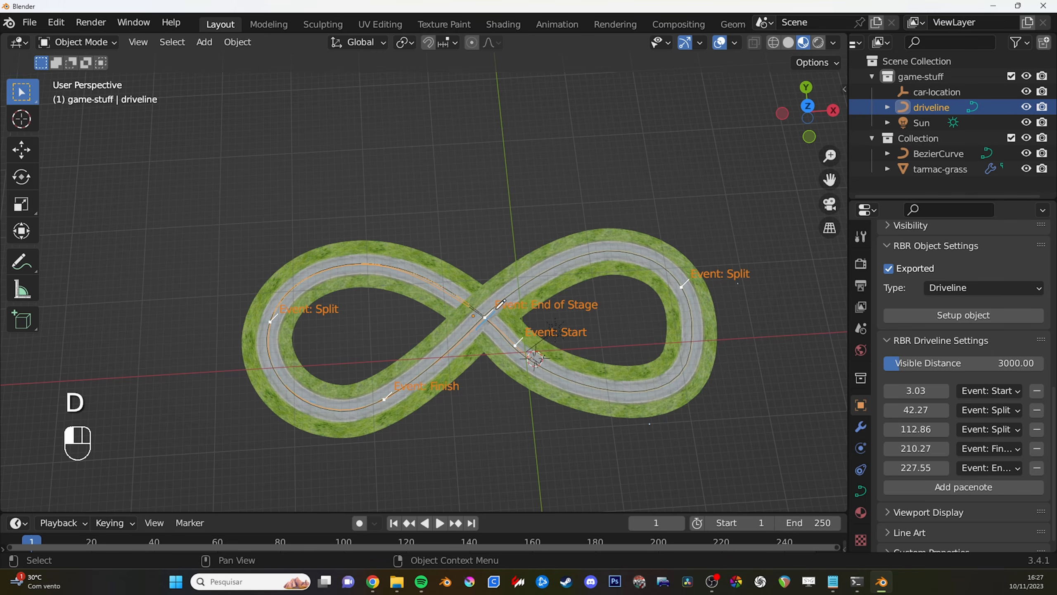
- Mark the End of Stage point at the road crossing with annotation strokes
{"action": "left_click_drag", "start_coordinate": [481, 326], "coordinate": [507, 305]}
{"action": "right_click_drag", "start_coordinate": [506, 302], "coordinate": [486, 315]}
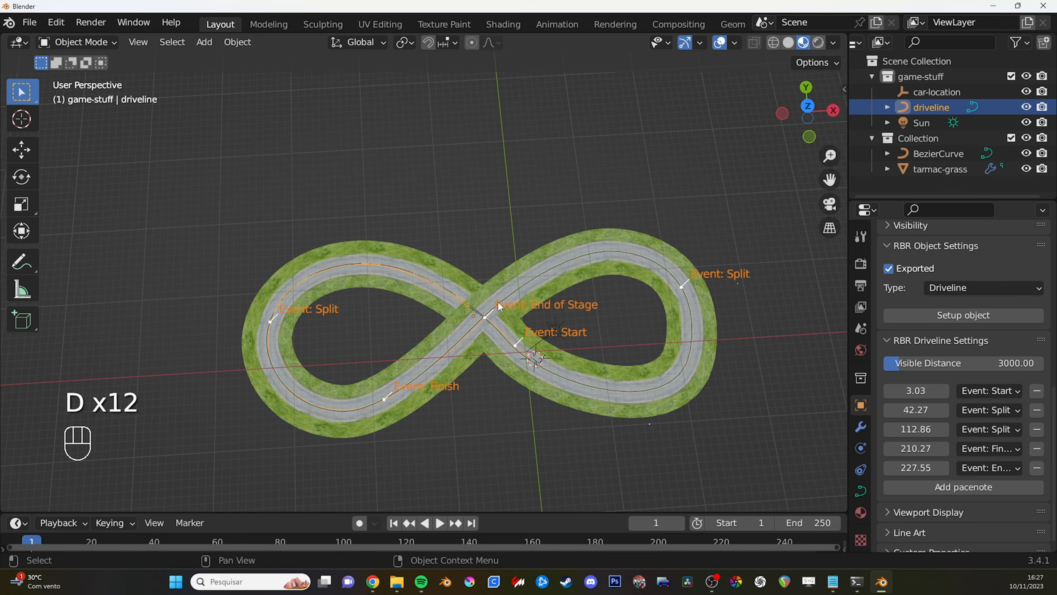
- Enter Edit Mode on the driveline curve and select all of its control points
{"action": "middle_click_drag", "start_coordinate": [499, 306], "coordinate": [573, 310]}
{"action": "scroll", "coordinate": [544, 309], "scroll_direction": "up", "scroll_amount": 1}
{"action": "middle_click", "coordinate": [524, 303], "text": "alt"}
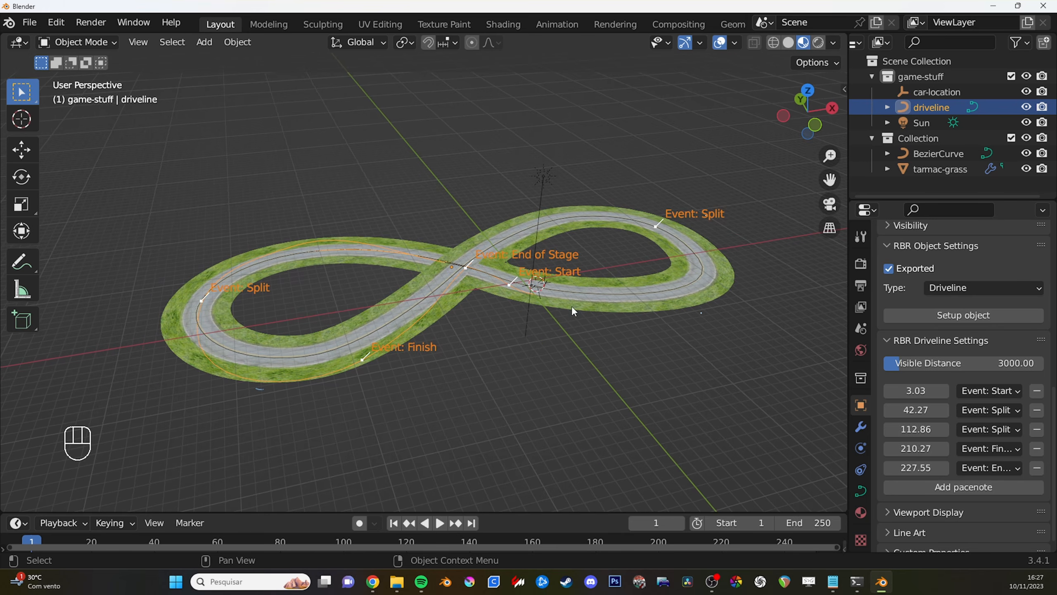
{"action": "middle_click_drag", "start_coordinate": [470, 295], "coordinate": [548, 266], "text": "shift"}
{"action": "key", "text": "Tab"}
{"action": "key", "text": "a"}
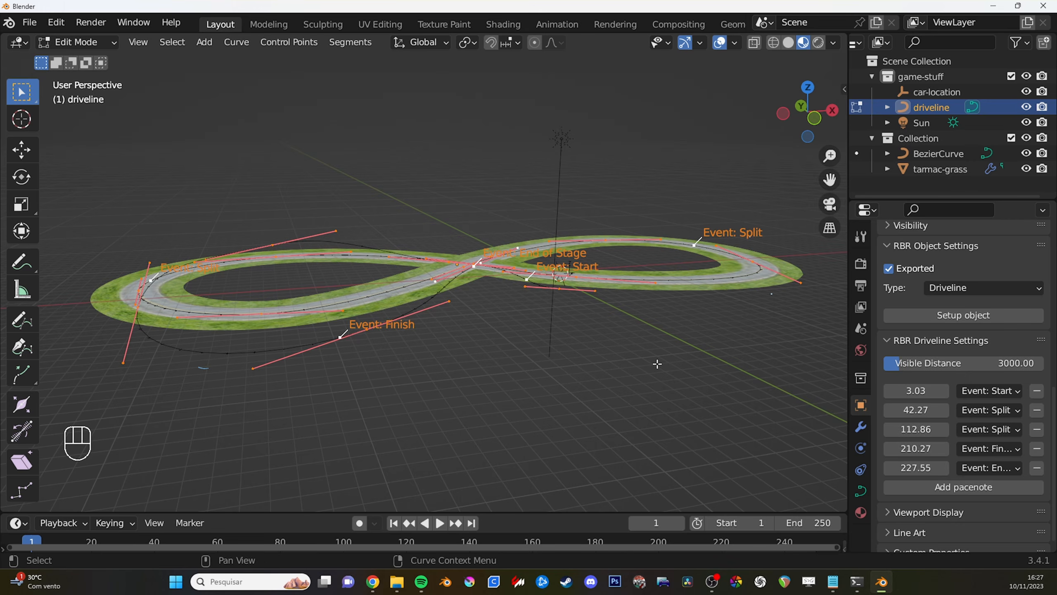
{"action": "key", "text": "s"}
{"action": "key", "text": "z"}
{"action": "left_click", "coordinate": [582, 345]}
{"action": "middle_click_drag", "start_coordinate": [583, 345], "coordinate": [585, 323], "text": "shift"}
{"action": "key", "text": "s"}
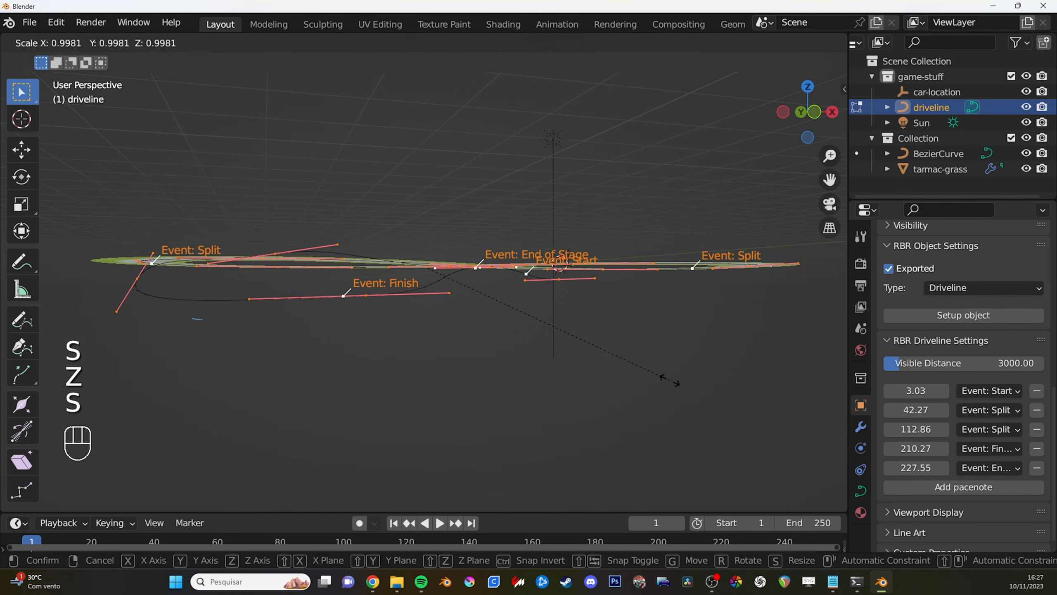
{"action": "right_click", "coordinate": [591, 344]}
{"action": "key", "text": "s"}
{"action": "right_click", "coordinate": [703, 372]}
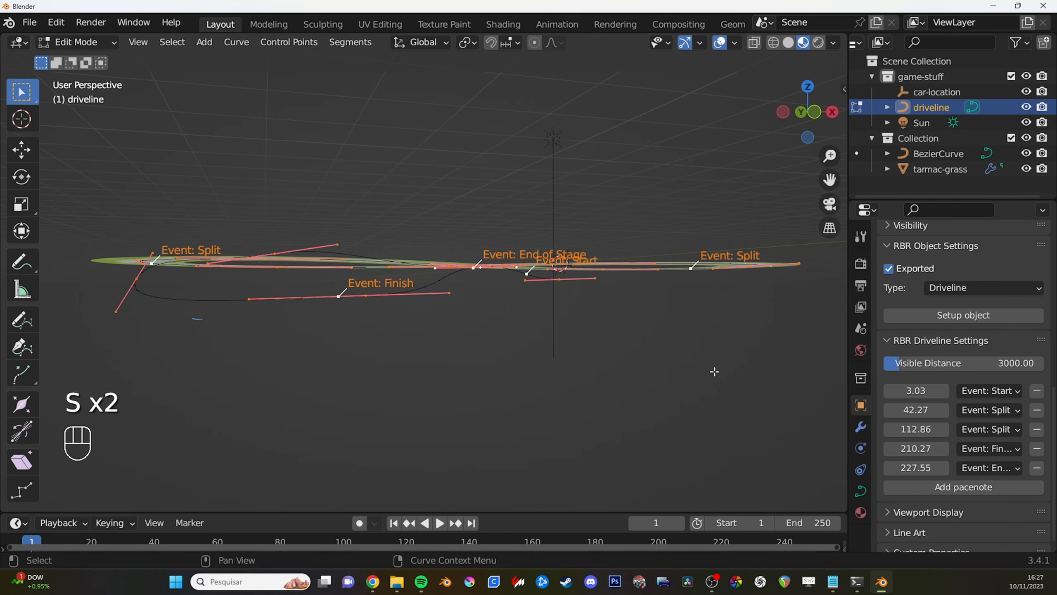
- Flatten all driveline points by scaling them to 0 along Z and raise them about 0.57 m above the road
{"action": "key", "text": "s"}
{"action": "key", "text": "z"}
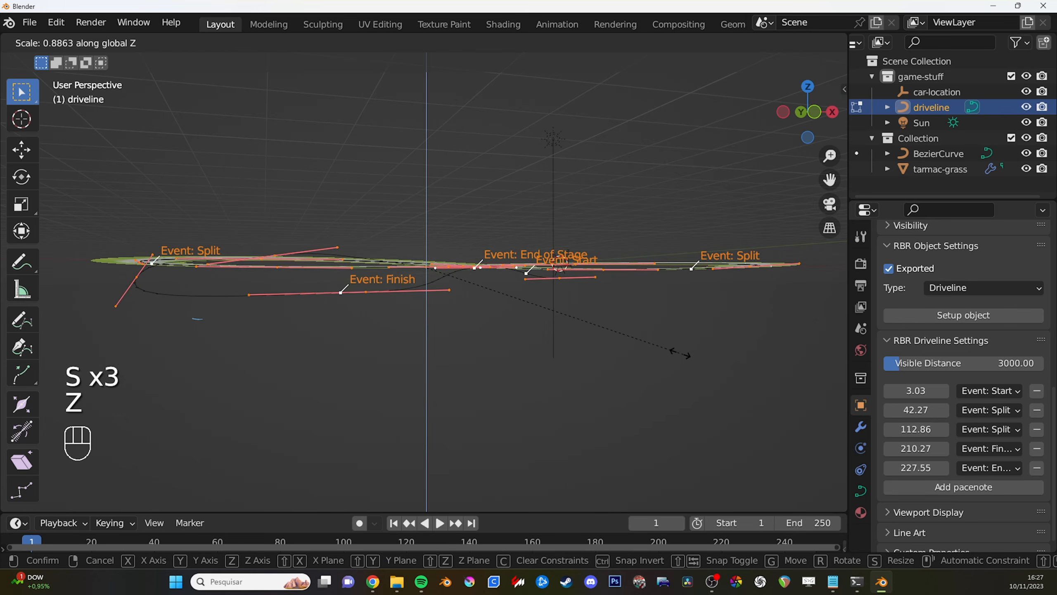
{"action": "key", "text": "0"}
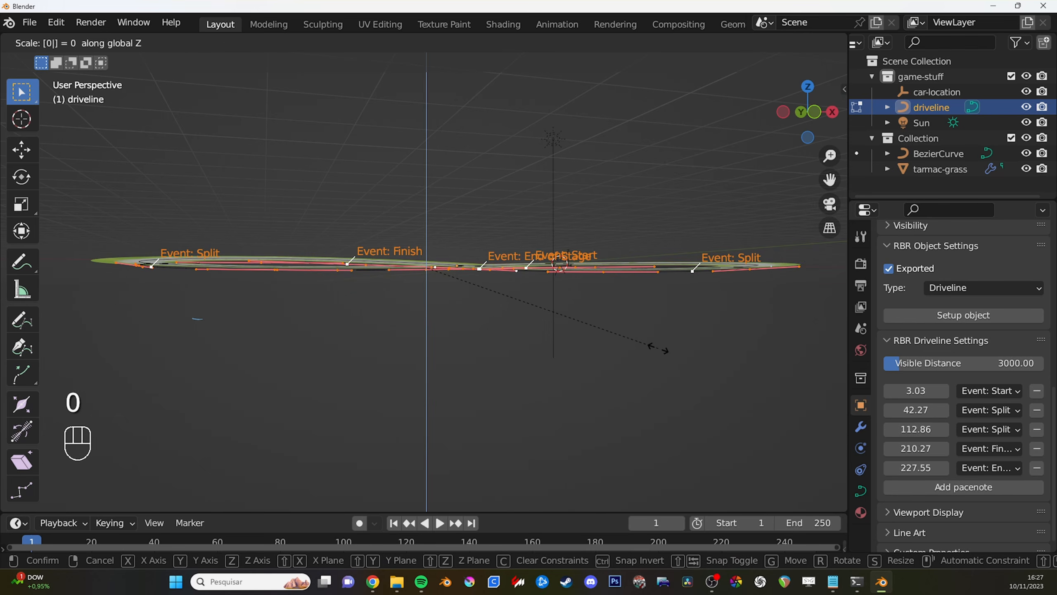
{"action": "left_click", "coordinate": [658, 348]}
{"action": "middle_click_drag", "start_coordinate": [569, 234], "coordinate": [541, 234]}
{"action": "key", "text": "g"}
{"action": "key", "text": "z"}
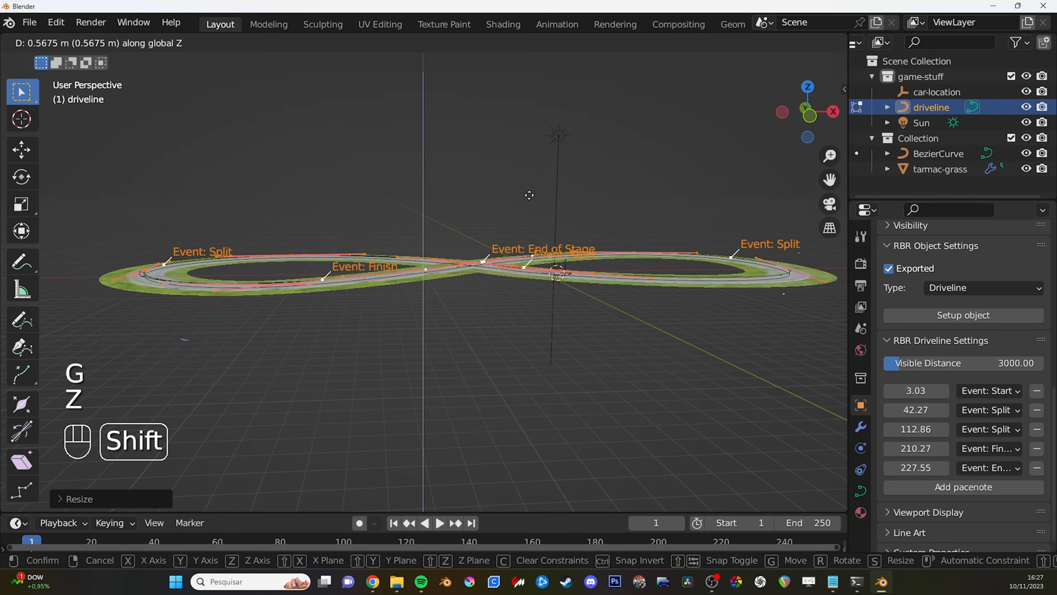
{"action": "left_click", "coordinate": [529, 195]}
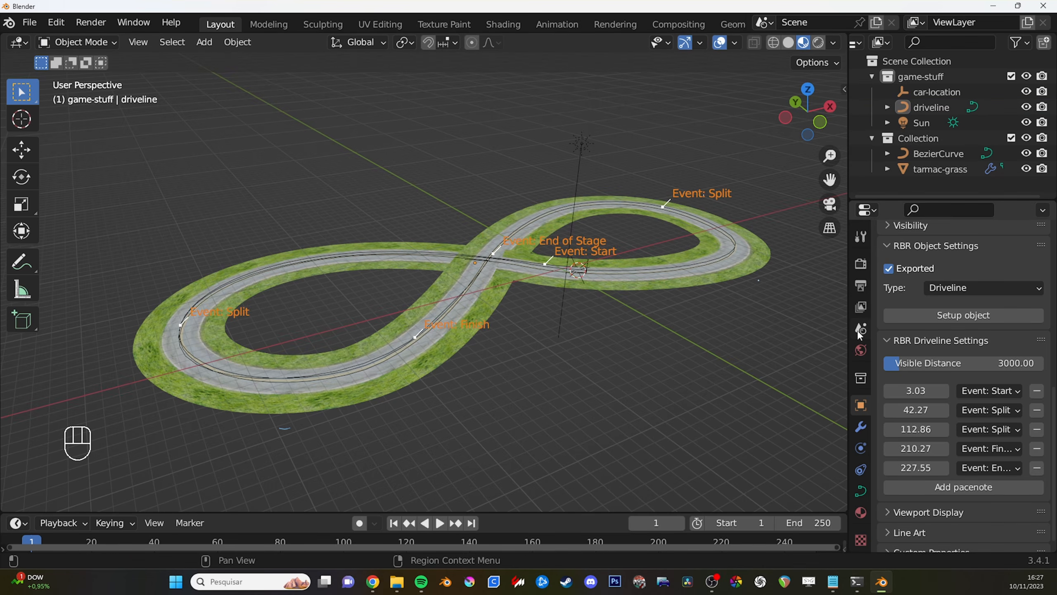
- Set the RBR export target of the scene to RSF and the track ID to 702
{"action": "left_click", "coordinate": [857, 330]}
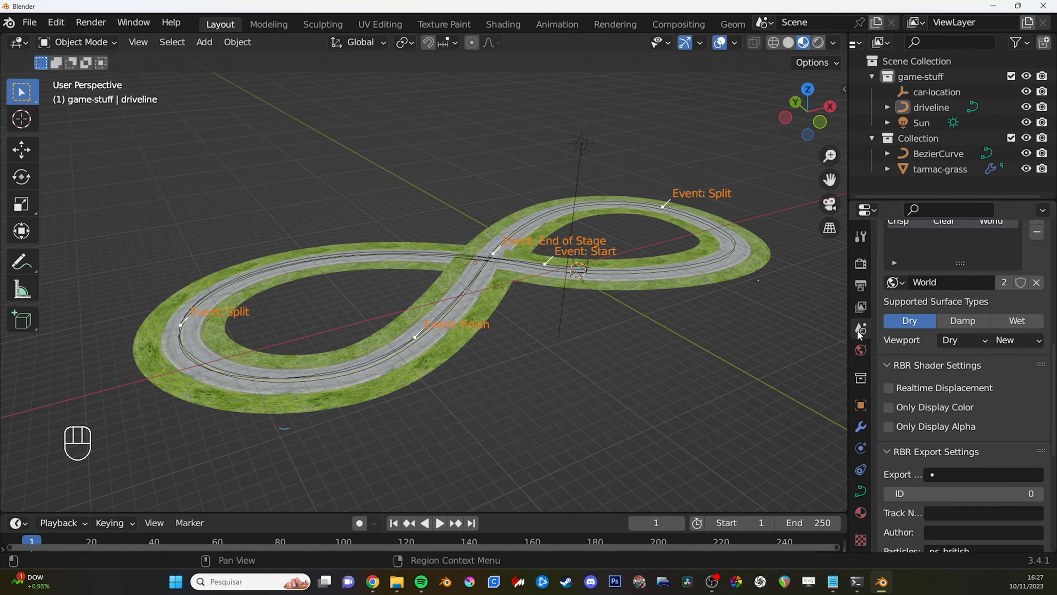
{"action": "scroll", "coordinate": [925, 404], "scroll_direction": "down", "scroll_amount": 2}
{"action": "scroll", "coordinate": [885, 322], "scroll_direction": "down", "scroll_amount": 6}
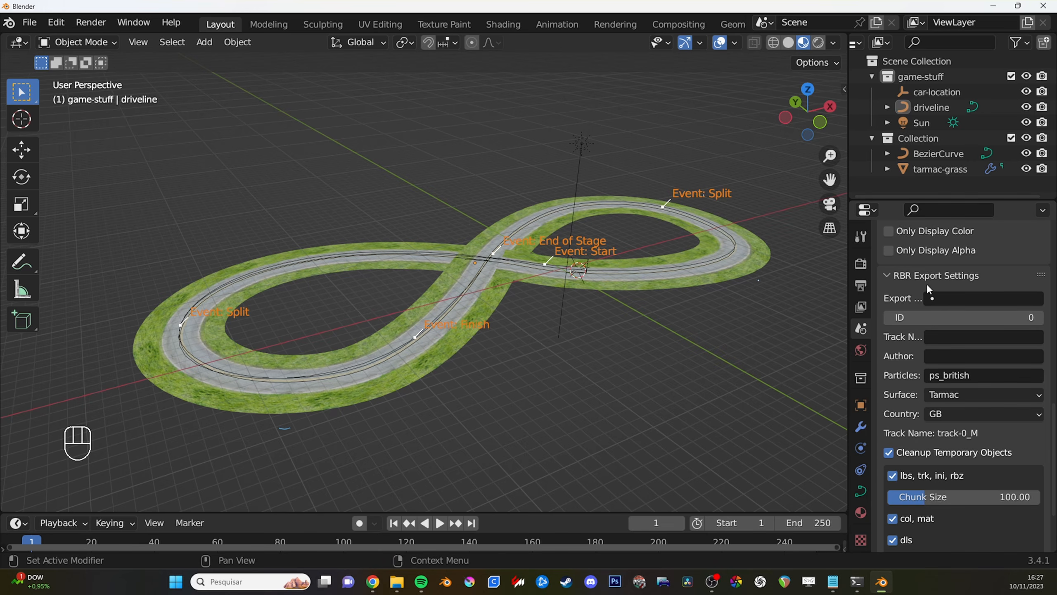
{"action": "left_click", "coordinate": [960, 297]}
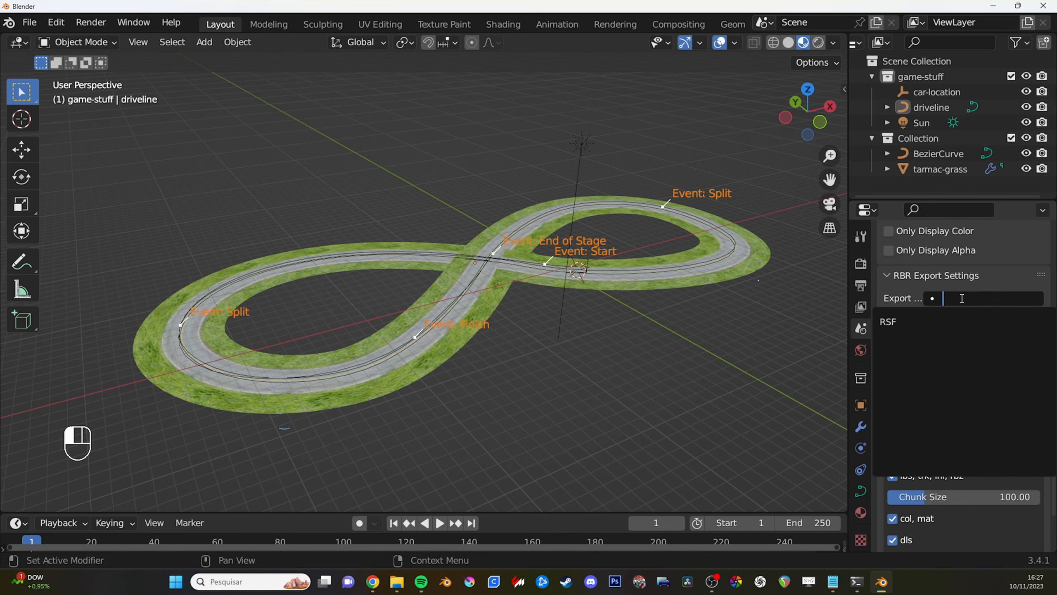
{"action": "left_click", "coordinate": [918, 321]}
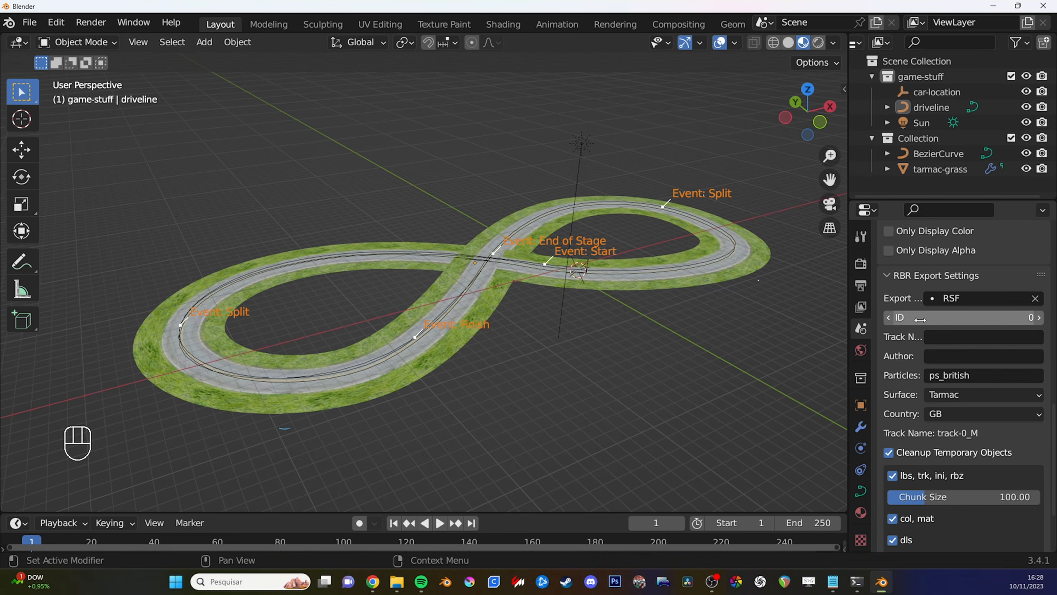
{"action": "left_click", "coordinate": [953, 319]}
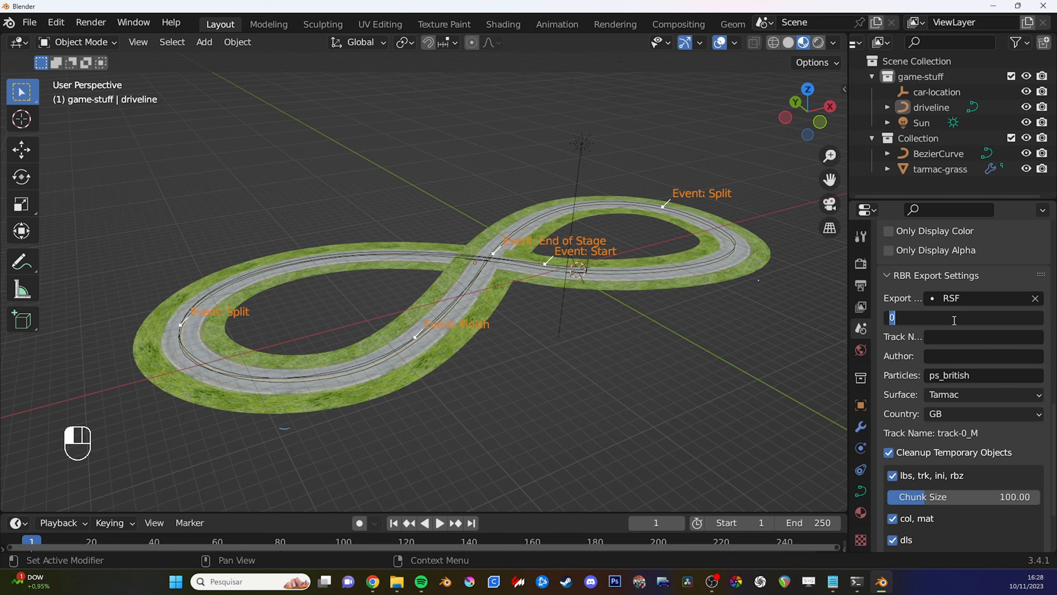
{"action": "type", "text": "702"}
{"action": "key", "text": "Return"}
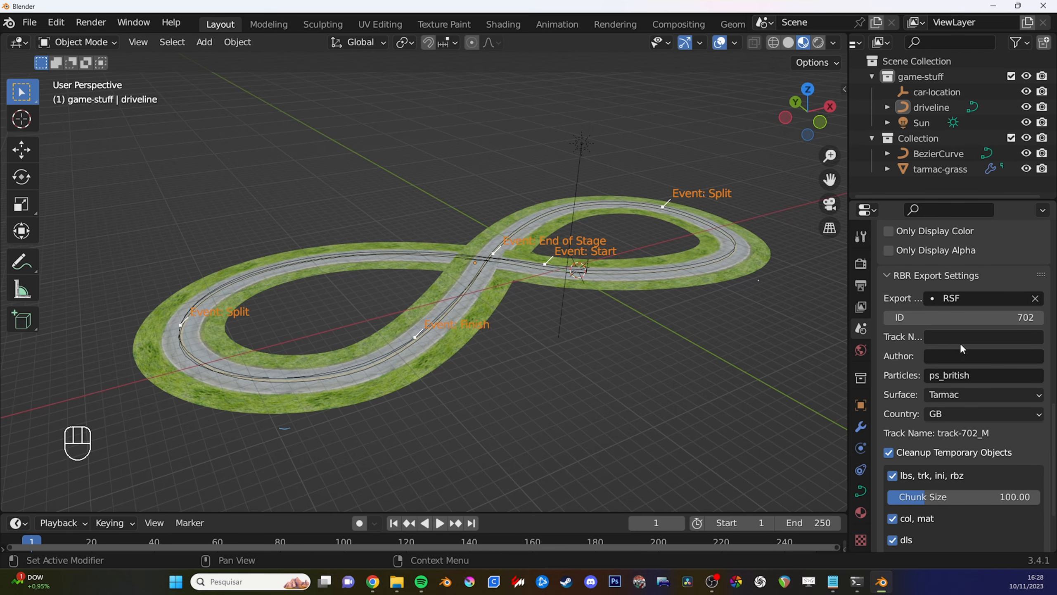
- Name the track Skidpad and enter the author's name in the RBR export settings
{"action": "left_click_drag", "start_coordinate": [847, 351], "coordinate": [795, 351]}
{"action": "left_click", "coordinate": [927, 336]}
{"action": "type", "text": "Skidpad"}
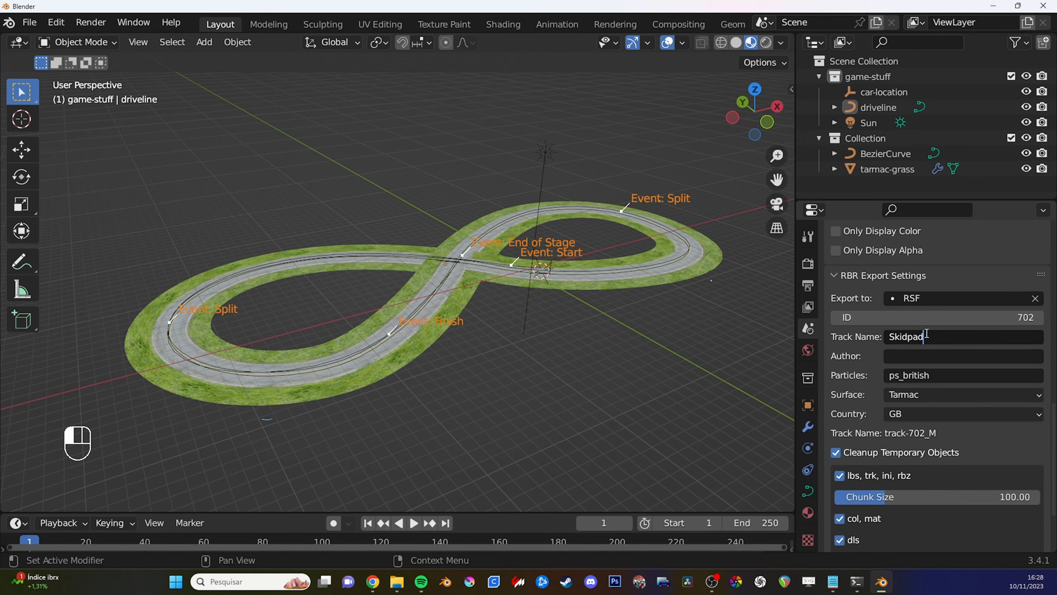
{"action": "key", "text": "Tab"}
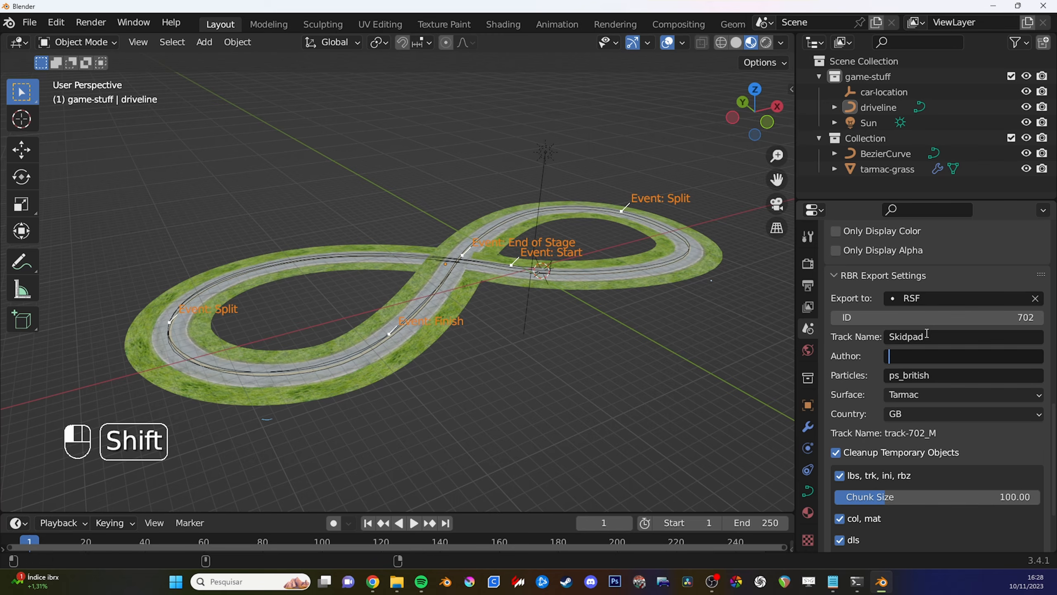
{"action": "type", "text": "Nereu"}
{"action": "key", "text": "Return"}
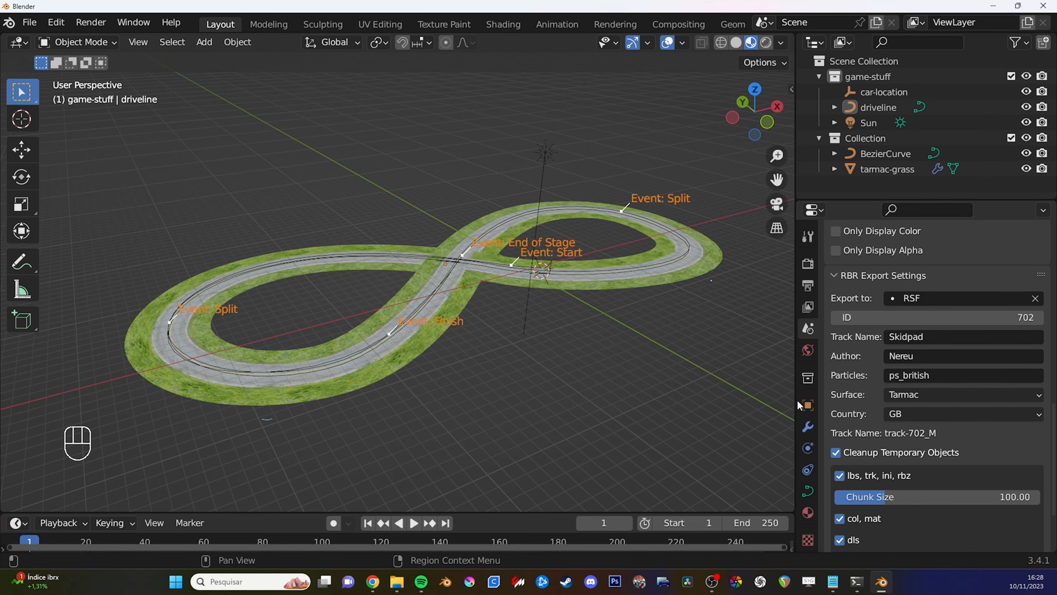
- Export the RBR track to RSF with ID 702 and the Morning tint set
{"action": "scroll", "coordinate": [883, 408], "scroll_direction": "down", "scroll_amount": 5}
{"action": "scroll", "coordinate": [882, 406], "scroll_direction": "up", "scroll_amount": 5}
{"action": "scroll", "coordinate": [881, 406], "scroll_direction": "down", "scroll_amount": 5}
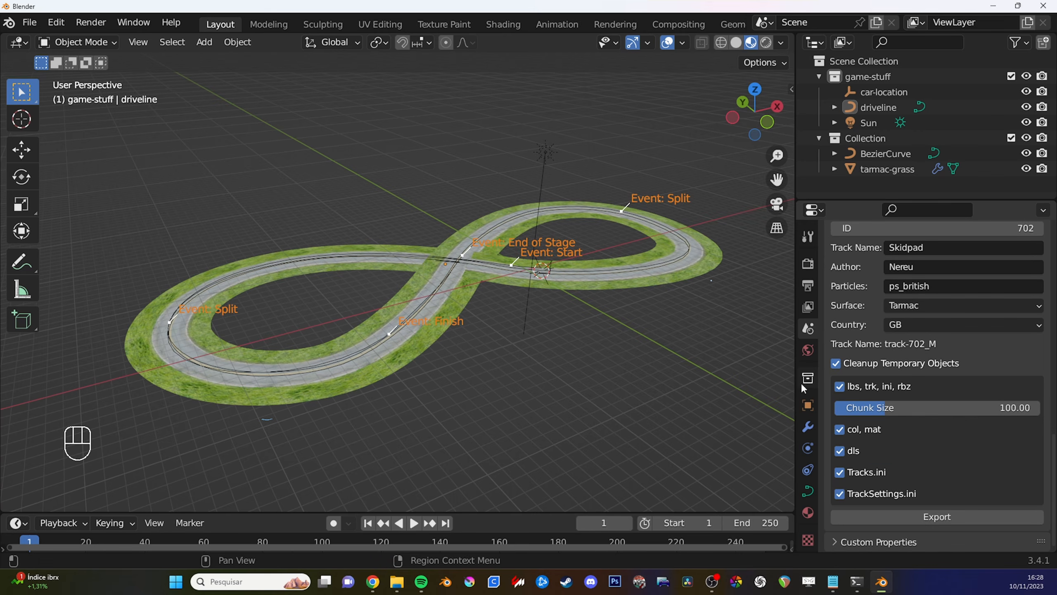
{"action": "left_click_drag", "start_coordinate": [795, 381], "coordinate": [835, 381]}
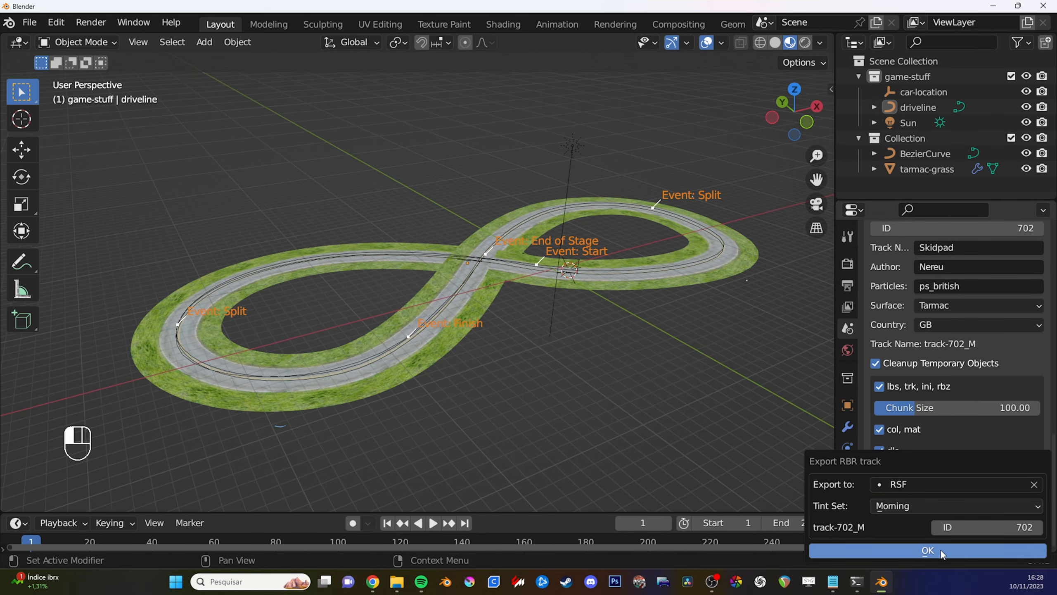
{"action": "left_click", "coordinate": [927, 550]}
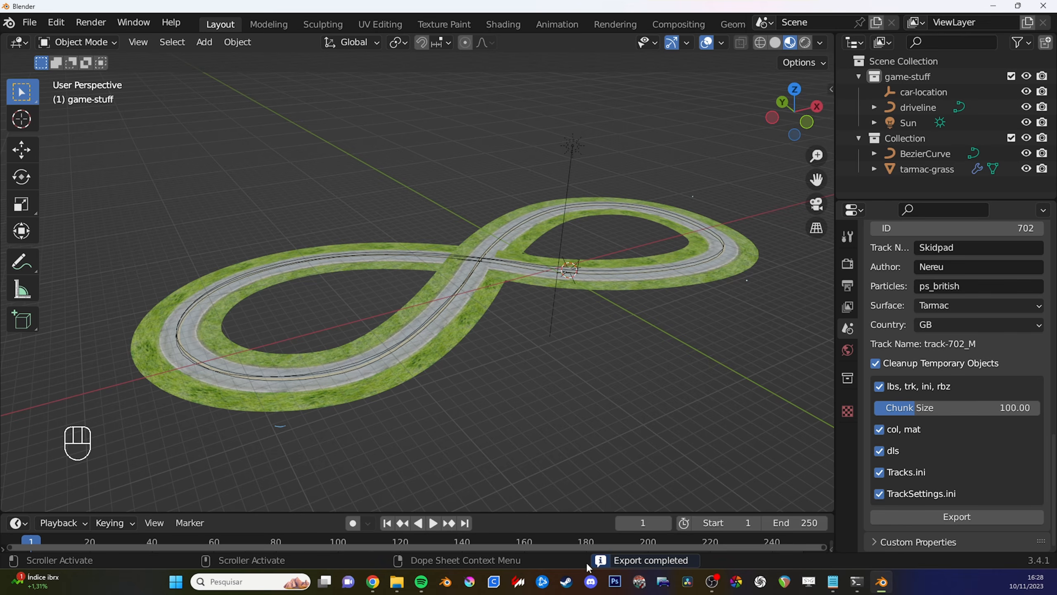
{"action": "mouse_move", "coordinate": [495, 327]}
{"action": "middle_mouse_down"}
{"action": "mouse_move", "coordinate": [506, 337]}
{"action": "mouse_move", "coordinate": [505, 327]}
{"action": "middle_mouse_up"}
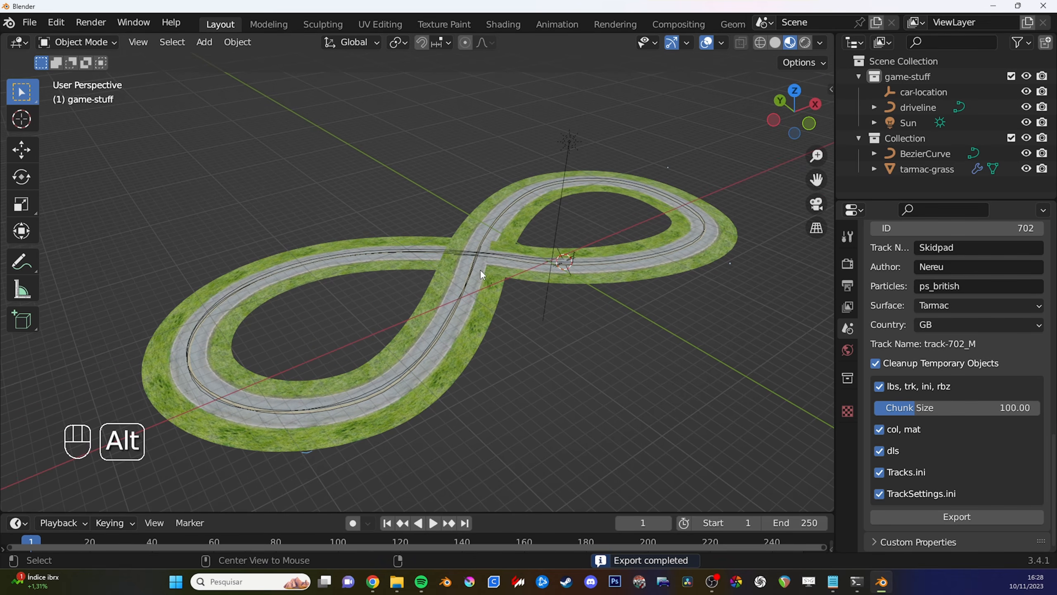
{"action": "middle_click", "coordinate": [483, 266], "text": "alt"}
{"action": "scroll", "coordinate": [487, 273], "scroll_direction": "down", "scroll_amount": 1, "text": "alt"}
{"action": "scroll", "coordinate": [489, 275], "scroll_direction": "up", "scroll_amount": 2}
{"action": "scroll", "coordinate": [489, 275], "scroll_direction": "down", "scroll_amount": 2}
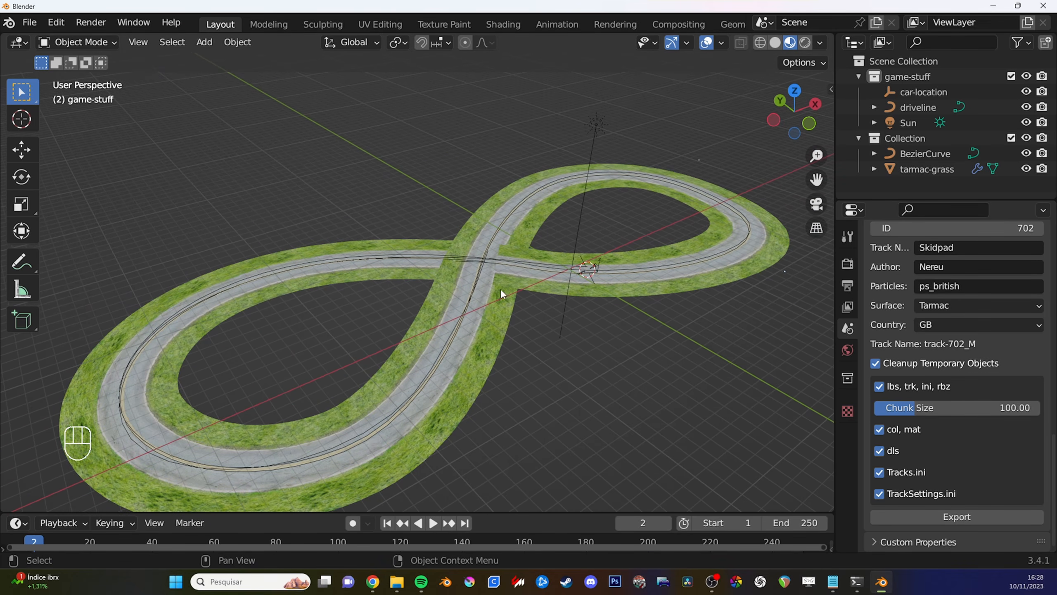
{"action": "left_click", "coordinate": [473, 312]}
{"action": "key", "text": "g"}
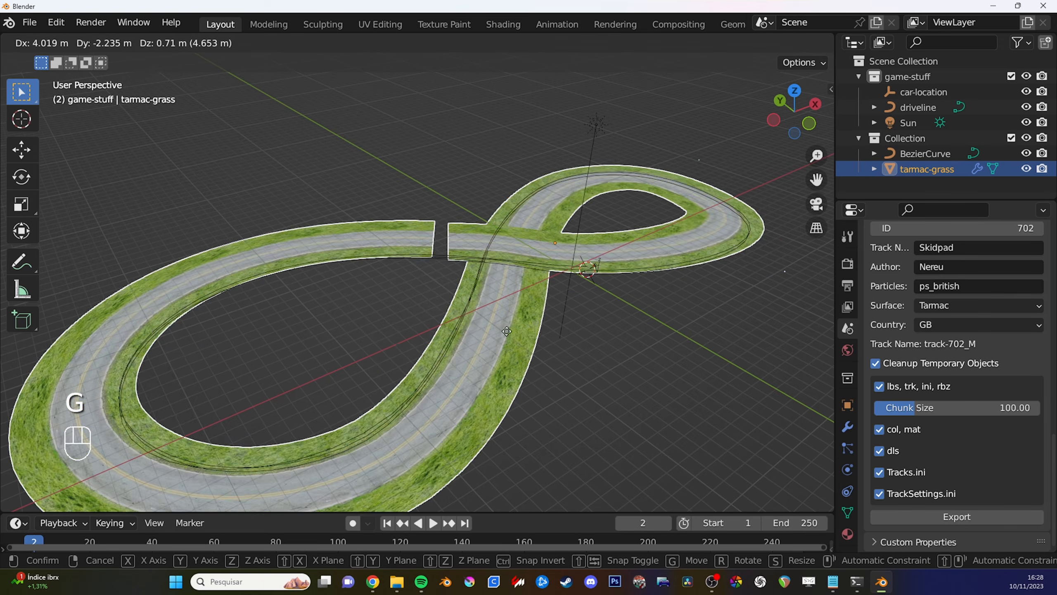
{"action": "right_click", "coordinate": [507, 311]}
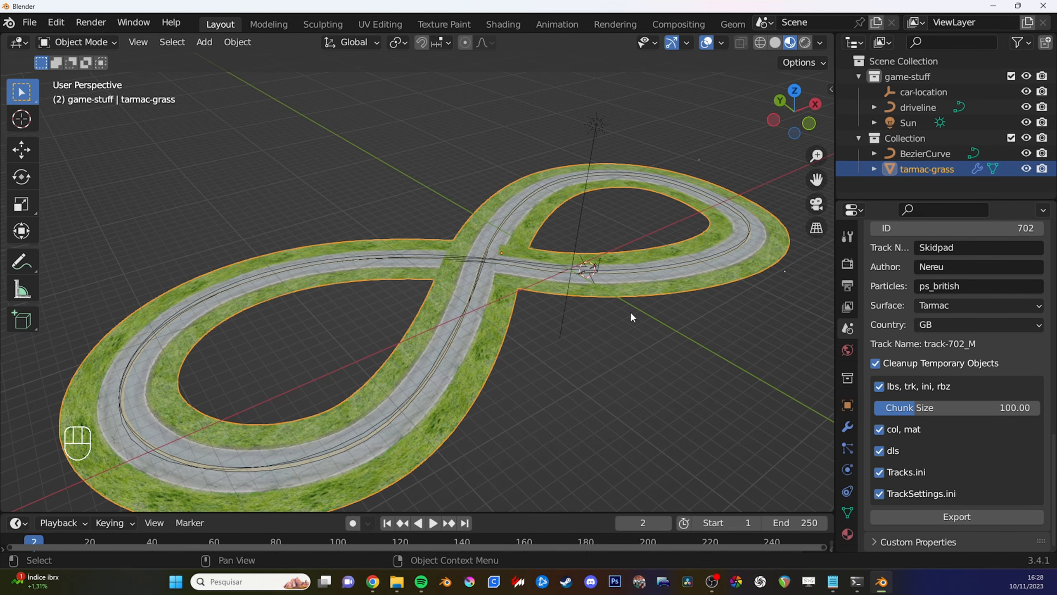
{"action": "middle_click_drag", "start_coordinate": [573, 266], "coordinate": [607, 235], "text": "shift"}
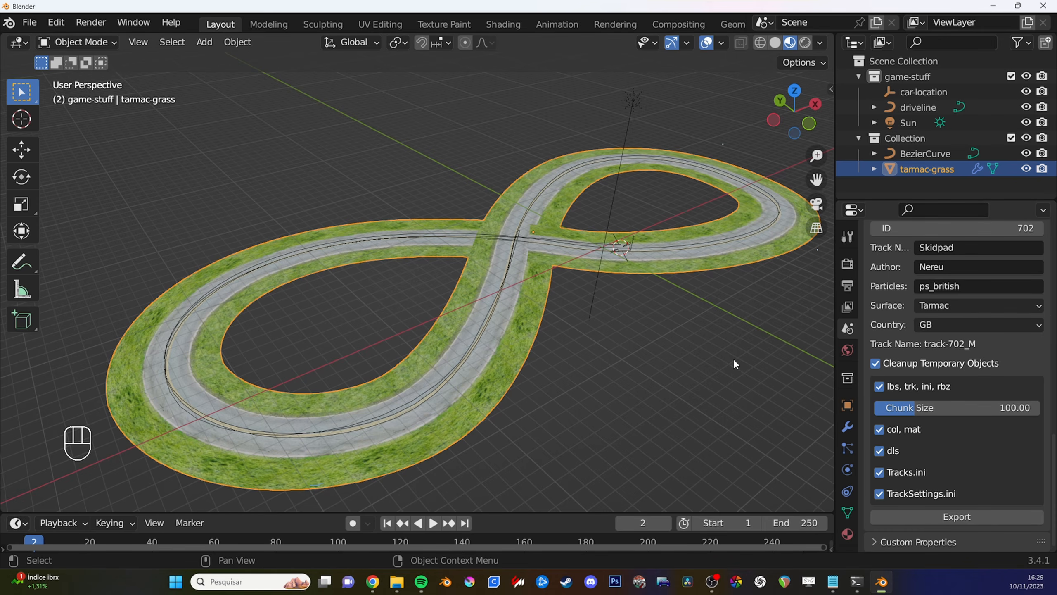
{"action": "middle_click_drag", "start_coordinate": [686, 351], "coordinate": [665, 341], "text": "shift"}
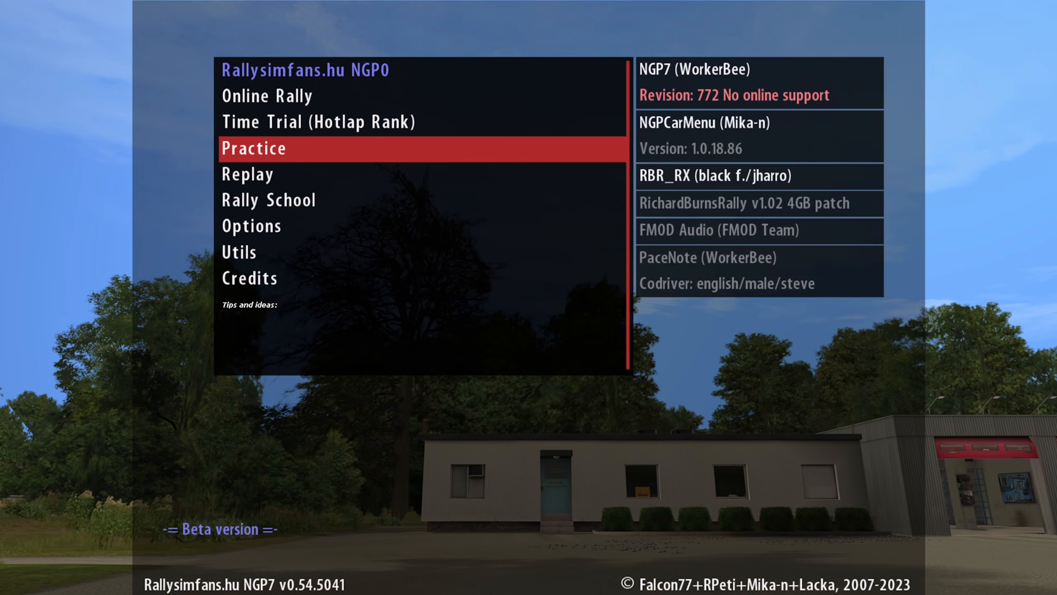
- Switch to Richard Burns Rally and open the stage selection of Practice mode
{"action": "key", "text": "Return"}
{"action": "key", "text": "Down"}
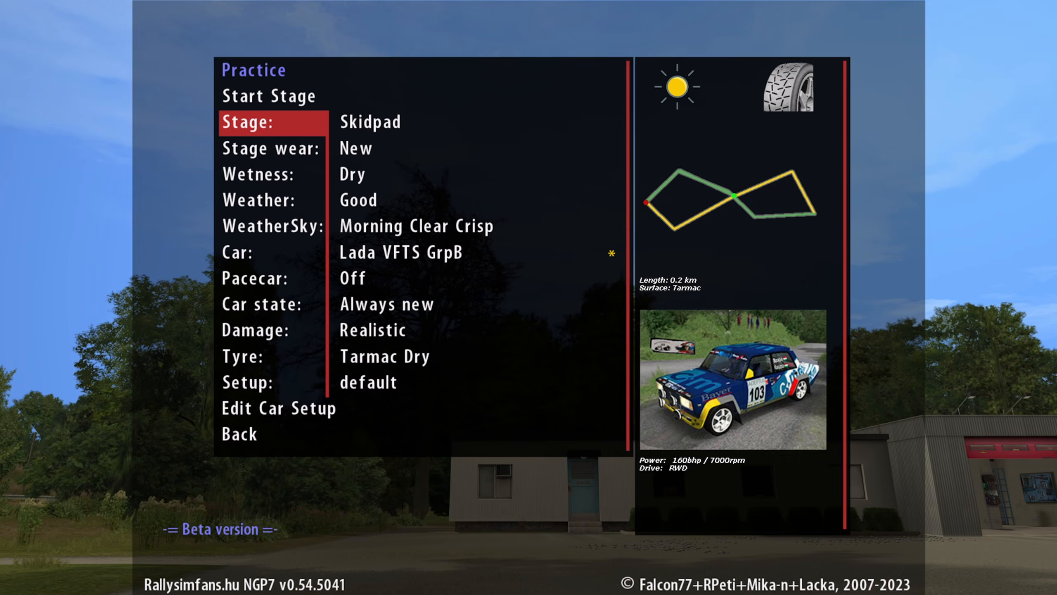
{"action": "key", "text": "Return"}
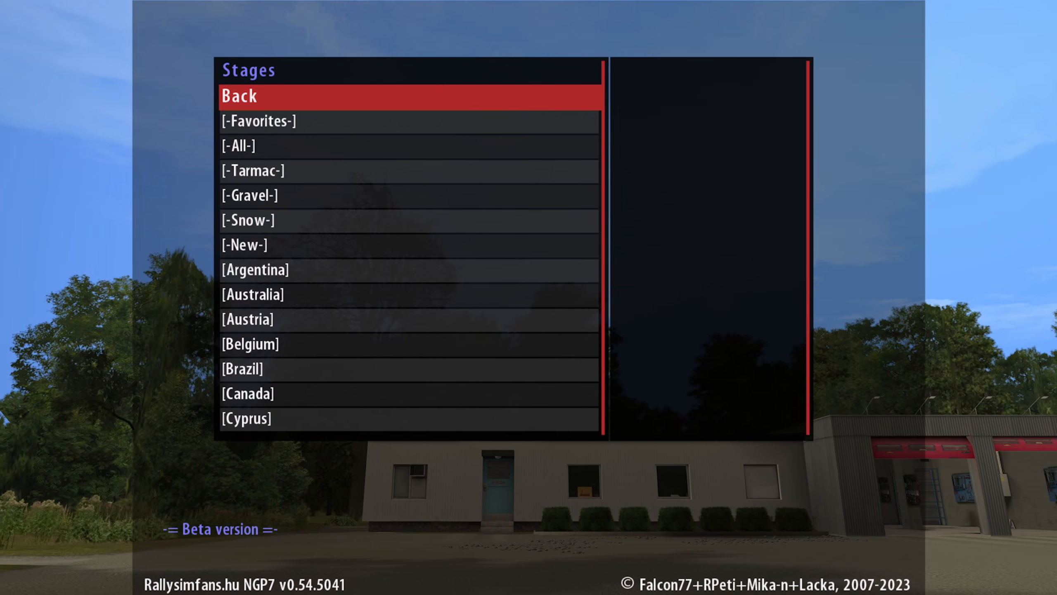
- Open the Test stages category in the stage list
{"action": "key", "text": "Down"}
{"action": "key", "text": "Down"}
{"action": "key", "text": "Down"}
{"action": "key", "text": "Up"}
{"action": "key", "text": "Down"}
{"action": "key", "text": "Down"}
{"action": "key", "text": "Up"}
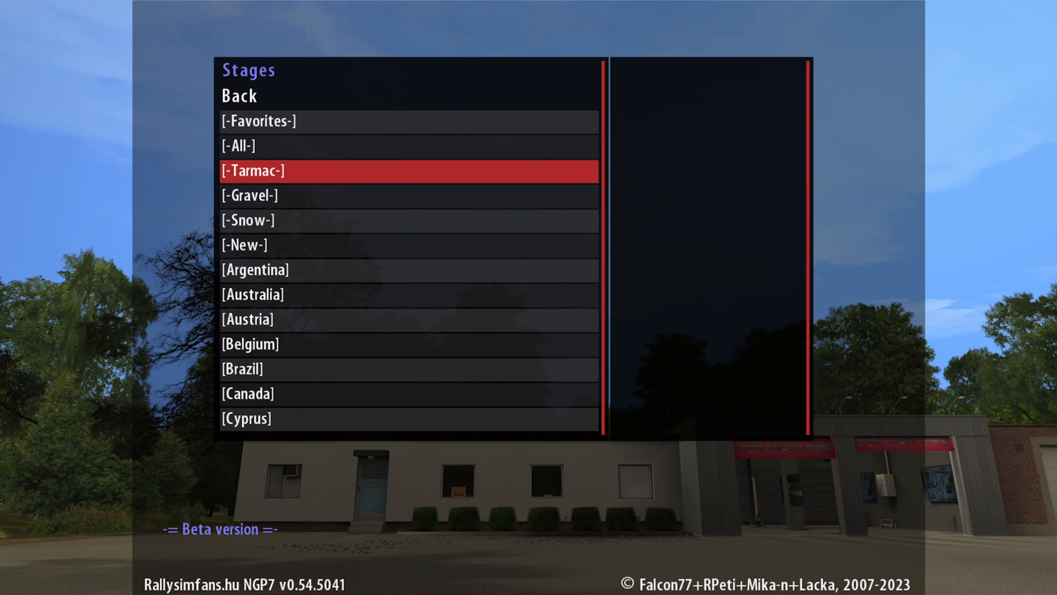
{"action": "key", "text": "Down"}
{"action": "key", "text": "Up"}
{"action": "key", "text": "Up"}
{"action": "key", "text": "Up"}
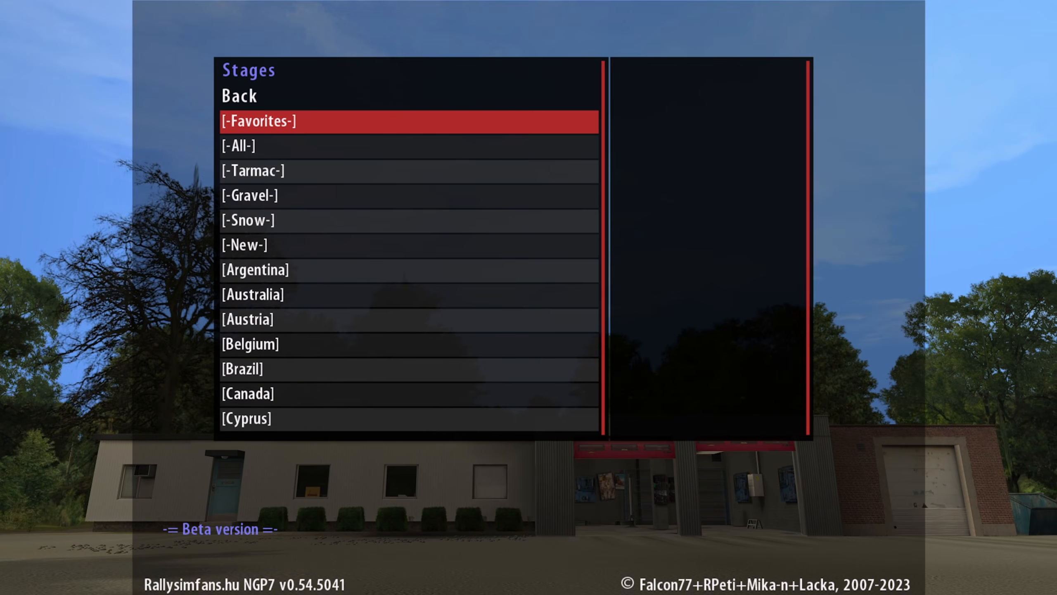
{"action": "key", "text": "Up"}
{"action": "key", "text": "Up"}
{"action": "key", "text": "Up"}
{"action": "key", "text": "Down"}
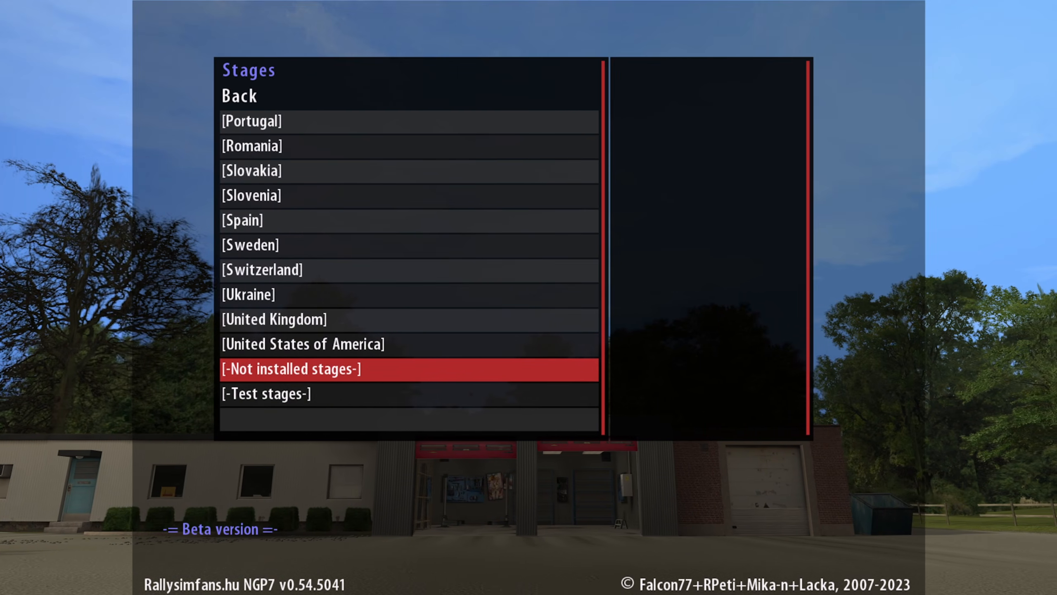
{"action": "key", "text": "Down"}
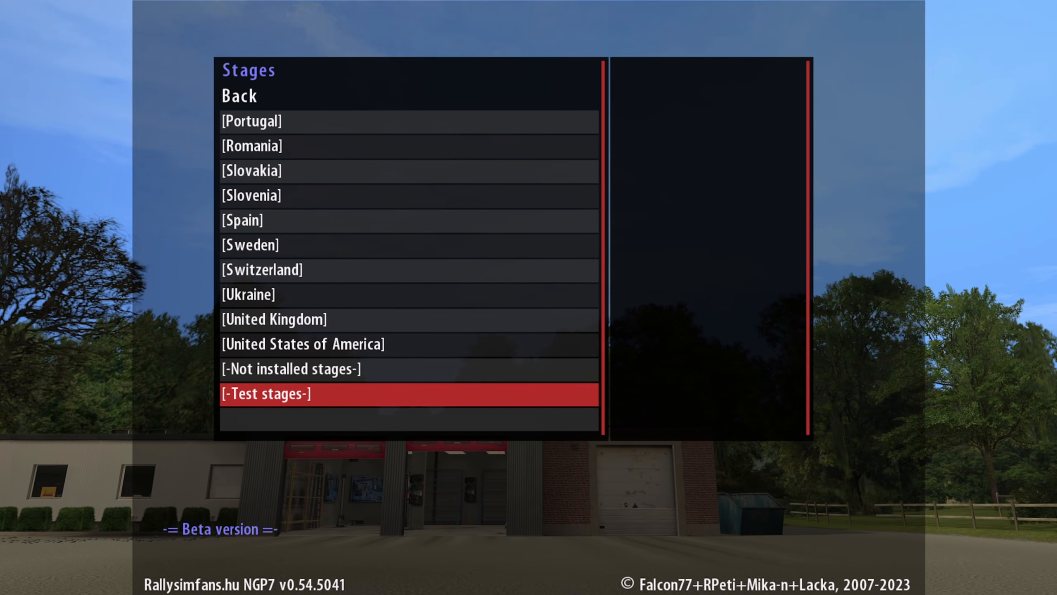
{"action": "key", "text": "Return"}
- Choose the Skidpad stage and start it in Practice mode
{"action": "key", "text": "Down"}
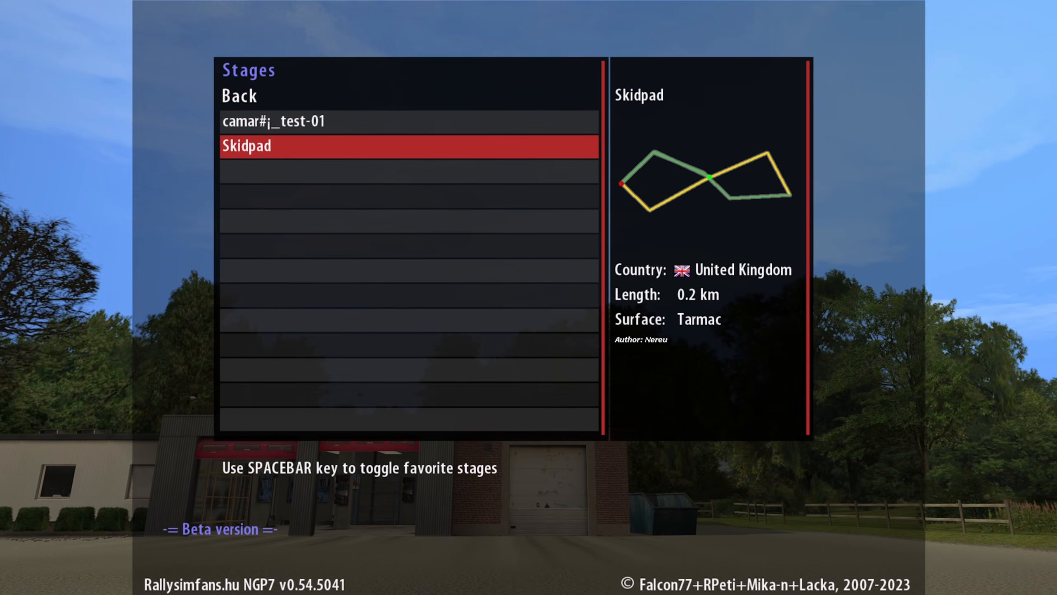
{"action": "key", "text": "Up"}
{"action": "key", "text": "Down"}
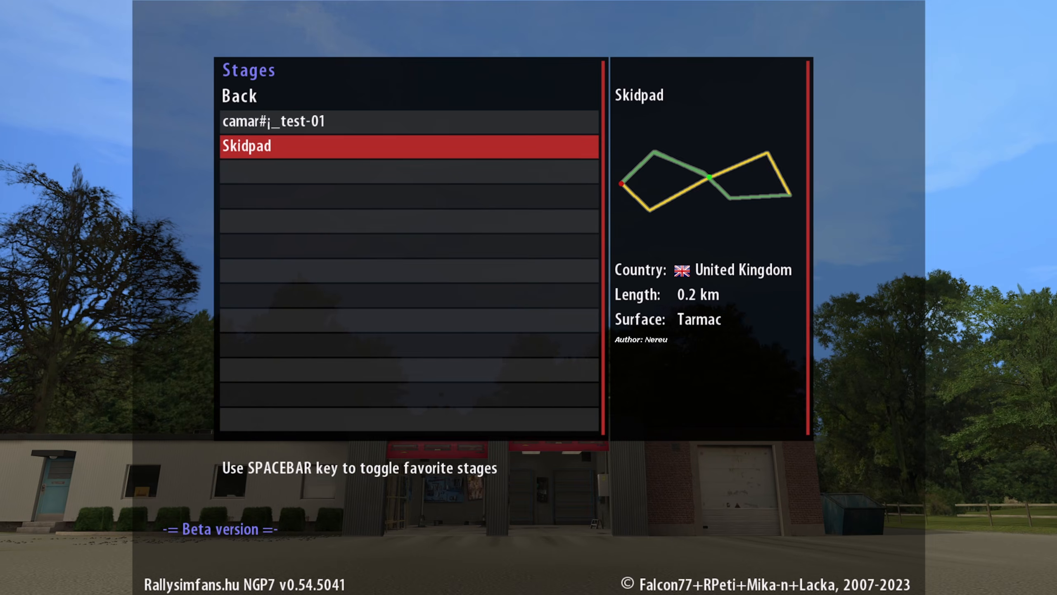
{"action": "key", "text": "Return"}
{"action": "key", "text": "Up"}
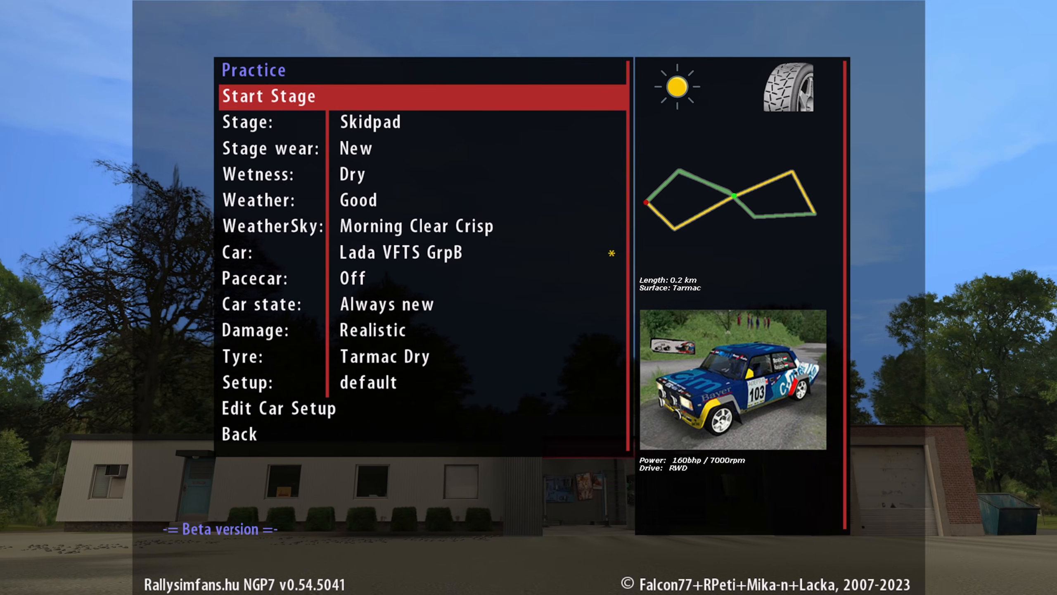
{"action": "key", "text": "Return"}
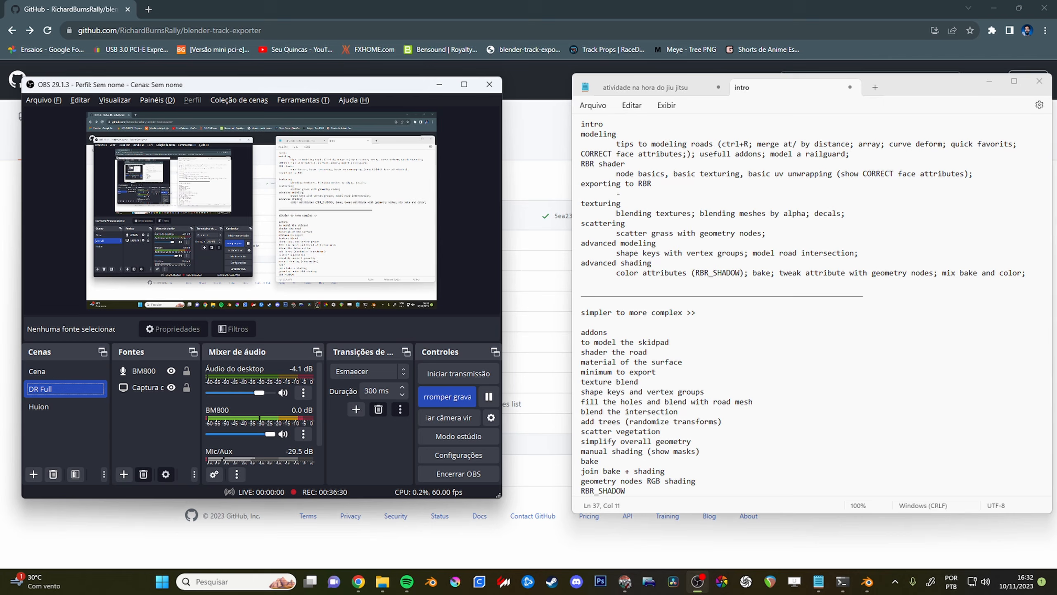
- Switch back to Blender and view the figure-eight track scene
{"action": "key", "text": "alt+Tab"}
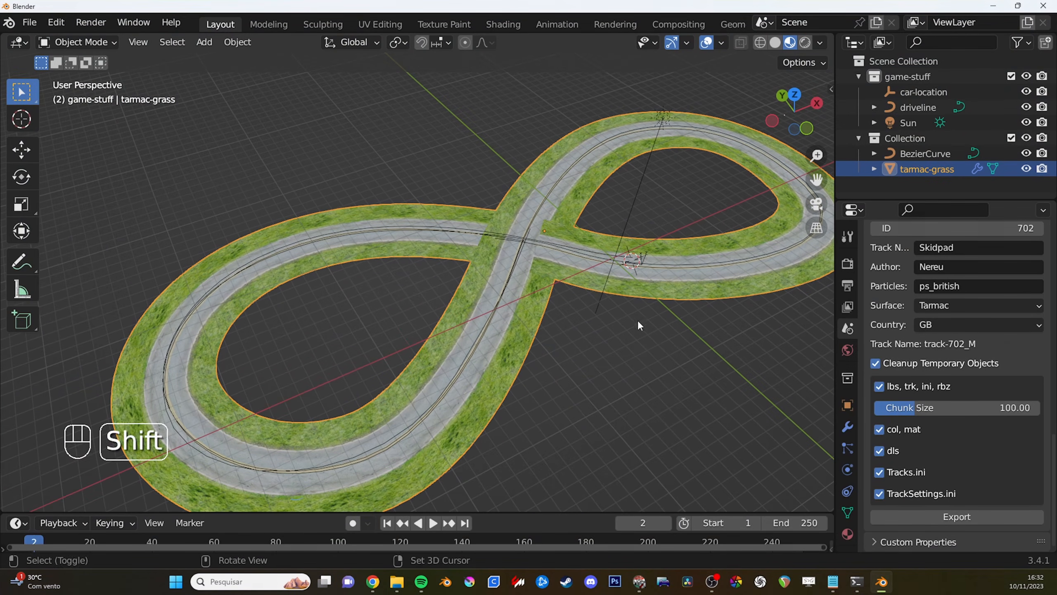
{"action": "middle_click_drag", "start_coordinate": [637, 319], "coordinate": [629, 372]}
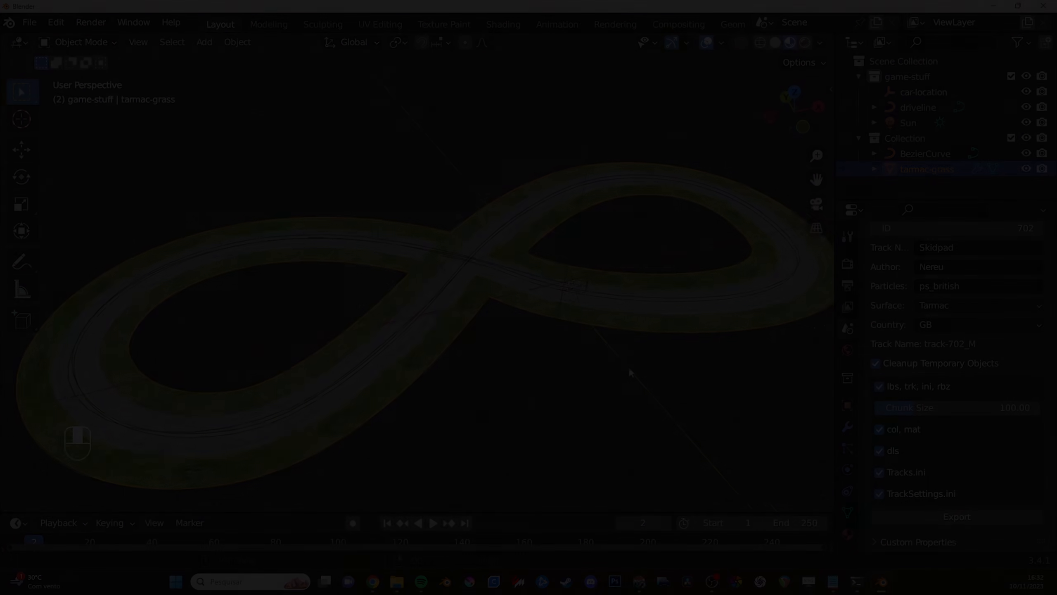